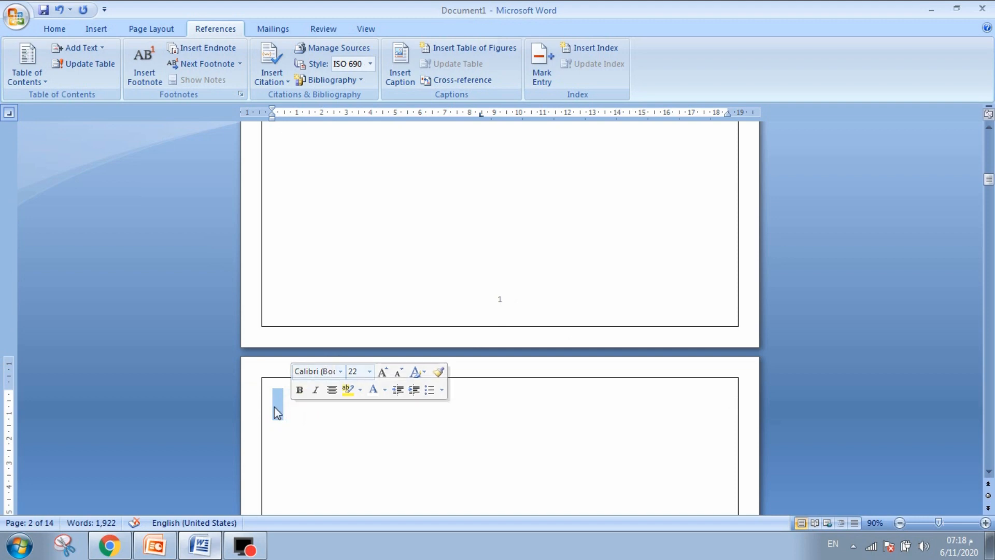
Step: Paste 'Table Of Contents' from the slide onto page 3 and remove its '1.' numbering
click(300, 413)
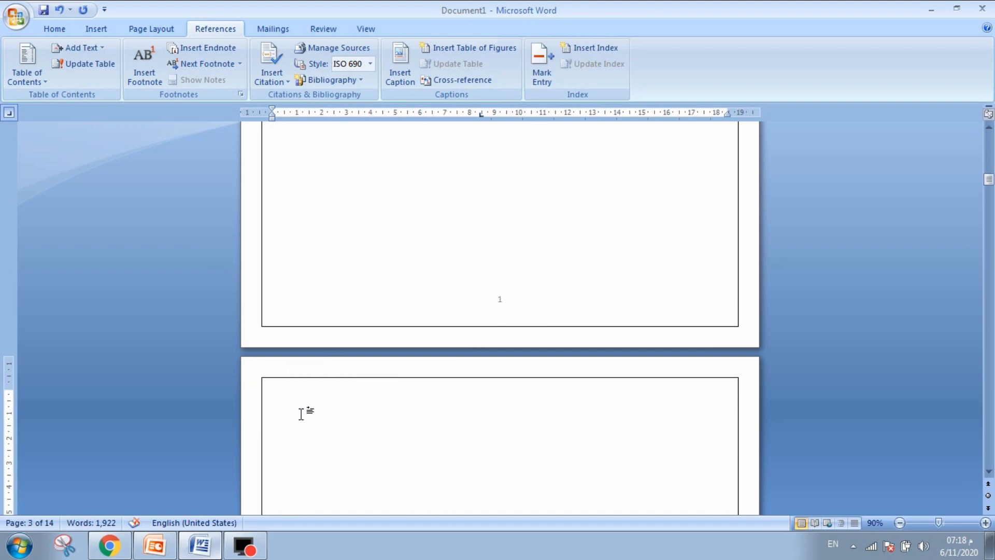
click(155, 545)
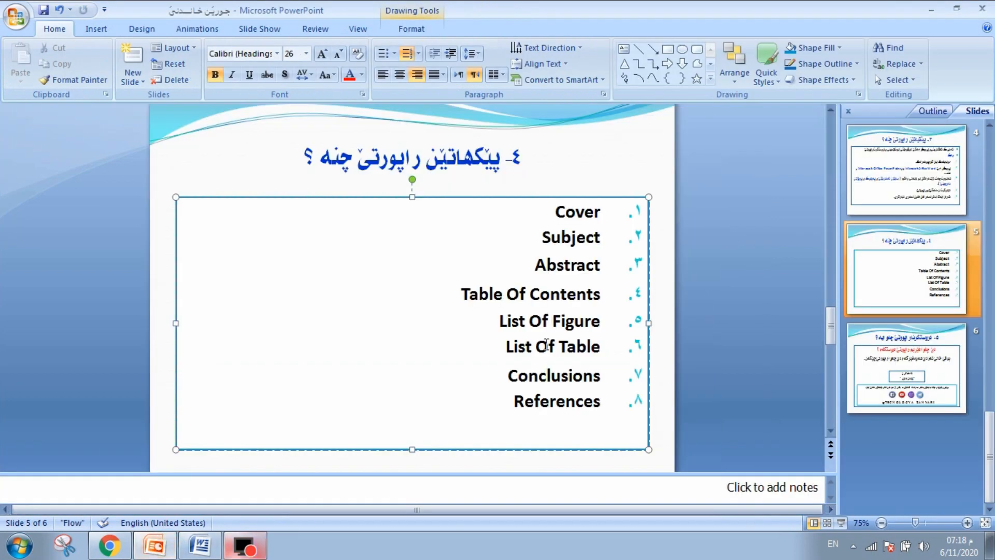
drag(455, 291, 481, 300)
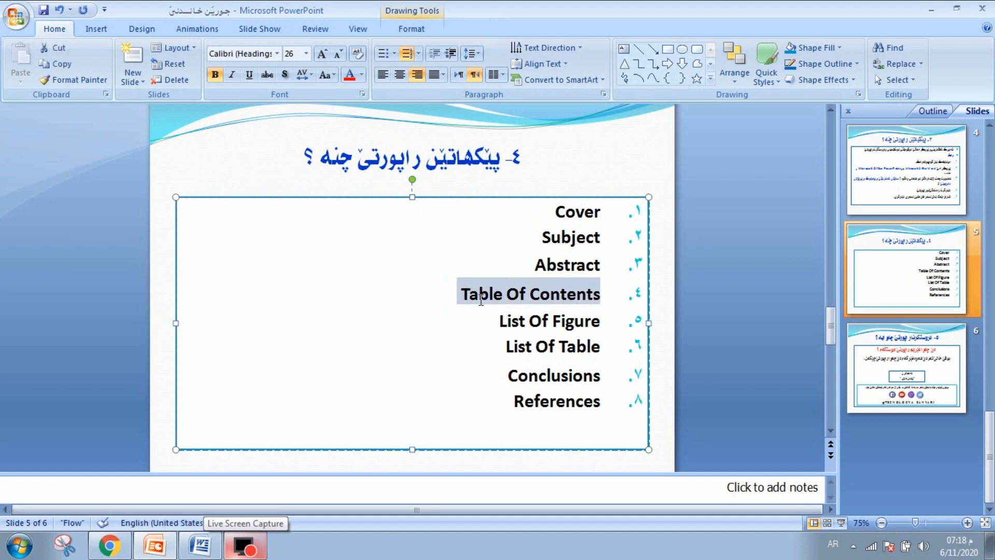
key(ctrl+c)
click(199, 545)
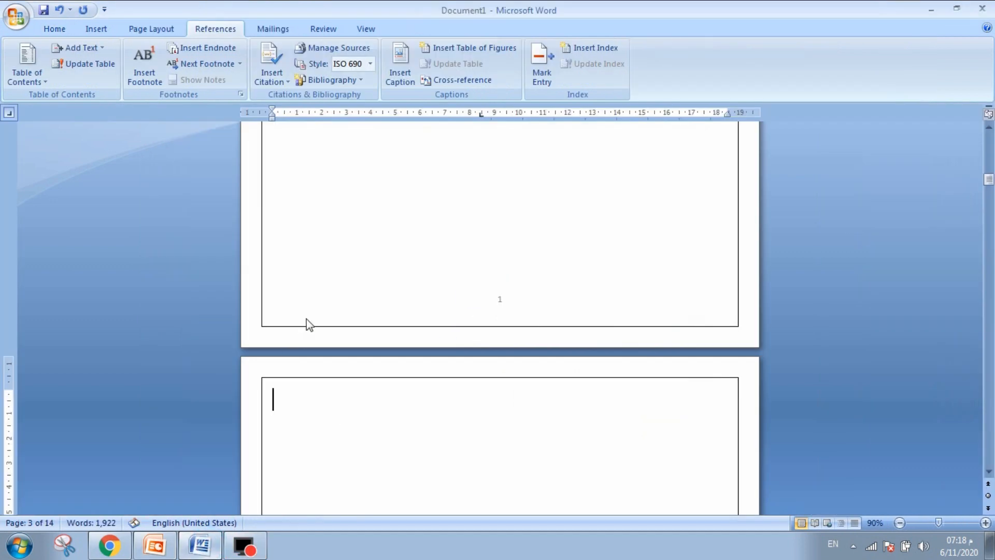
key(ctrl+v)
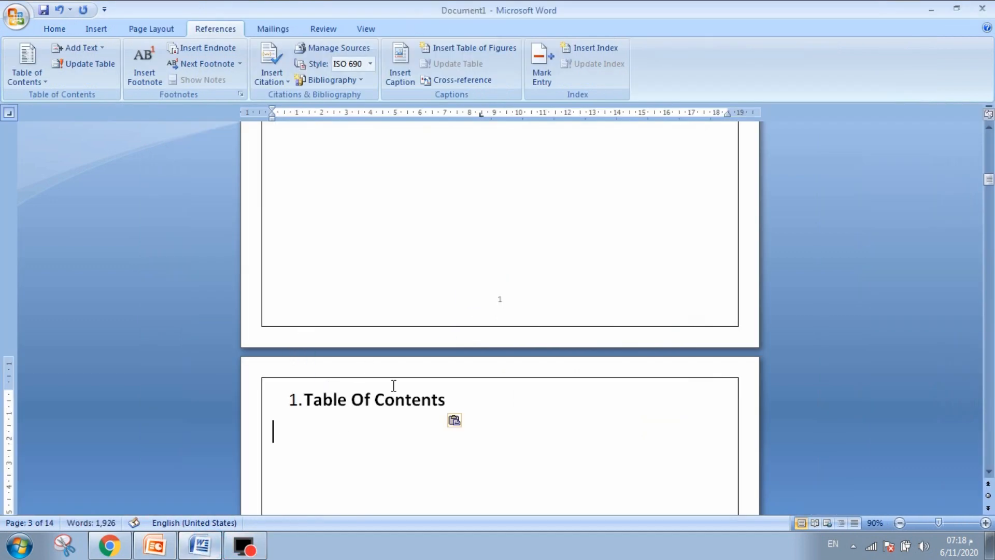
click(295, 400)
key(BackSpace)
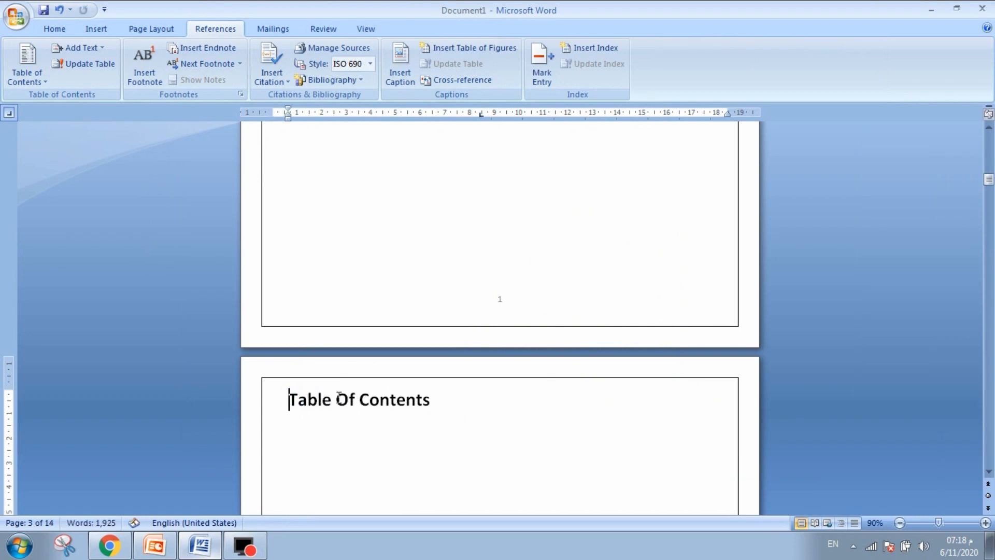
Step: Place the insertion point on the next blank page of the report
scroll(397, 420, down, 3)
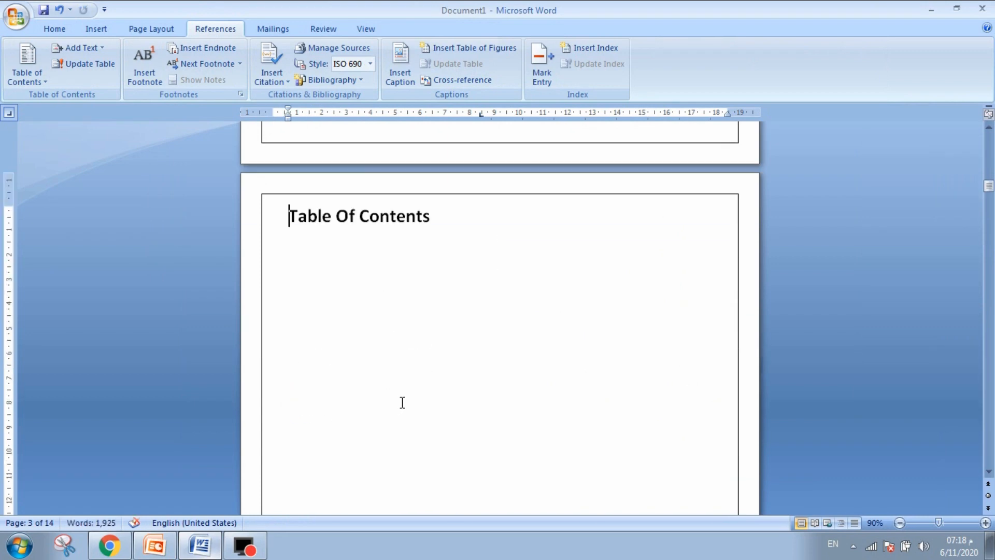
ctrl+scroll(428, 344, down, 2)
click(257, 160)
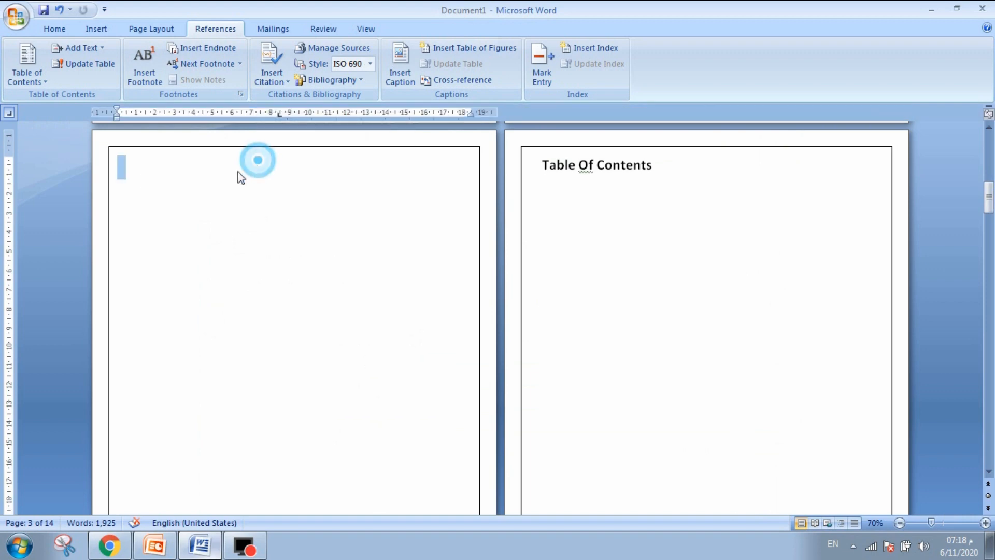
scroll(593, 319, down, 1)
scroll(538, 336, up, 1)
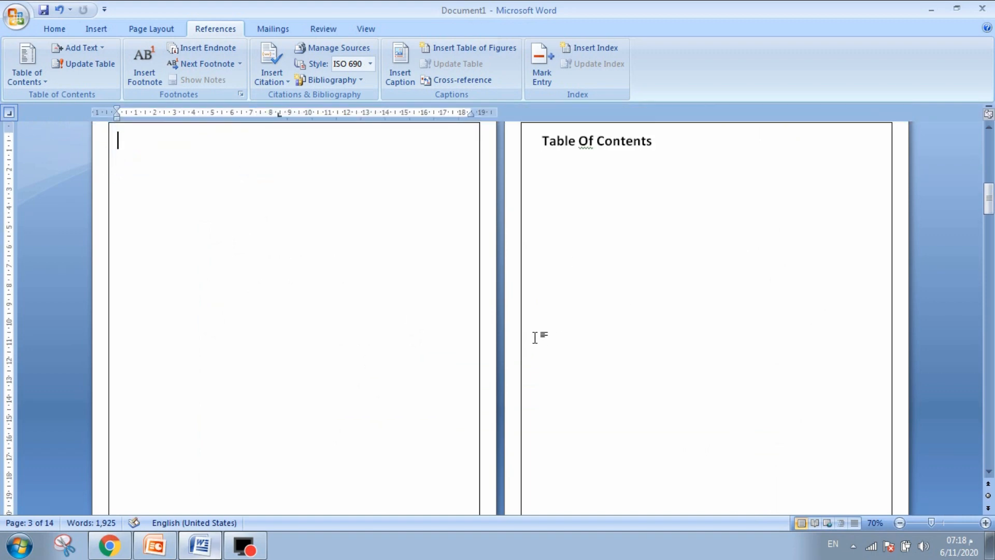
ctrl+scroll(549, 346, down, 1)
ctrl+scroll(550, 347, down, 3)
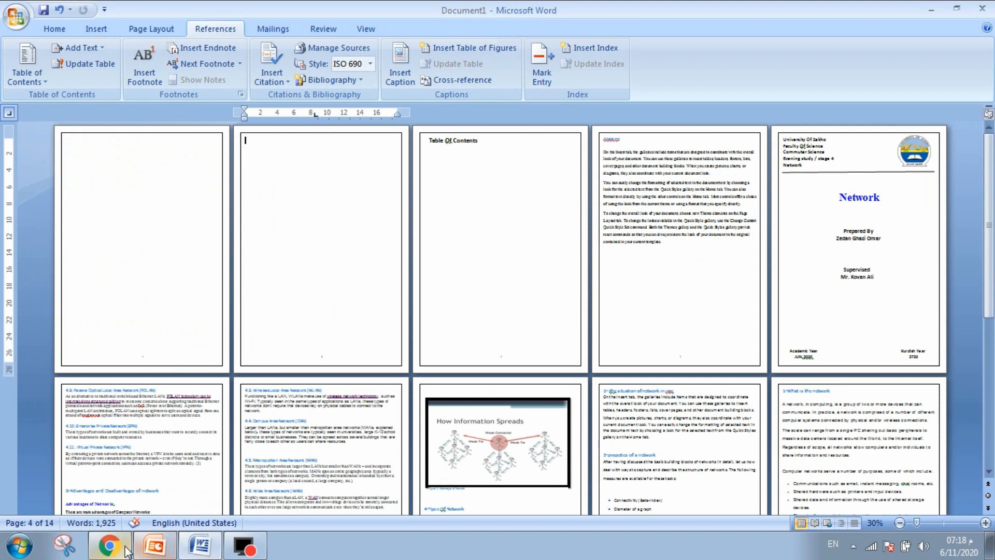
Step: Paste 'List Of Figure' from the slide onto the next blank page without numbering
click(155, 545)
drag(507, 317, 582, 319)
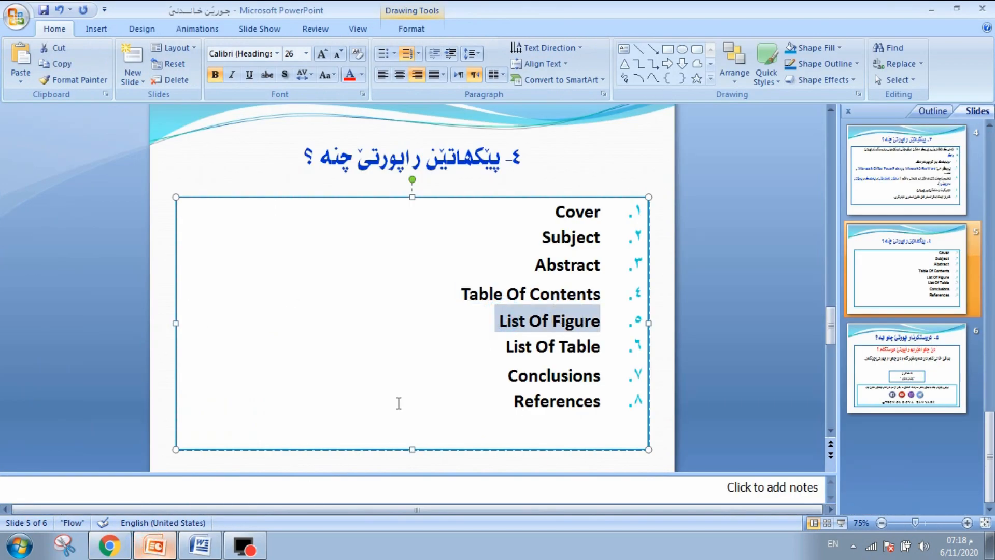
click(207, 545)
key(ctrl+v)
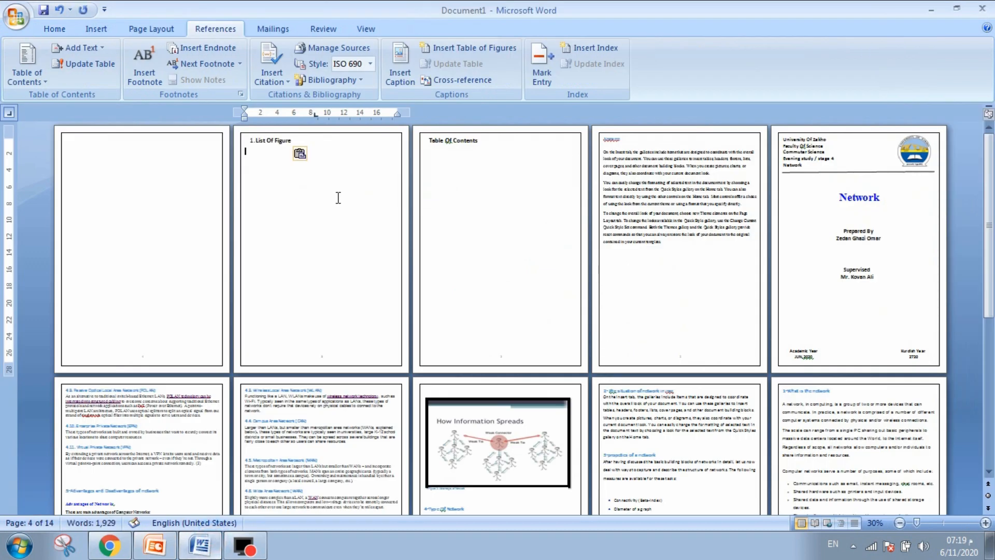
click(257, 142)
click(257, 143)
key(BackSpace)
Step: Paste 'List Of Table' from the slide onto the remaining blank page without numbering
click(155, 545)
drag(600, 348, 528, 357)
key(ctrl+c)
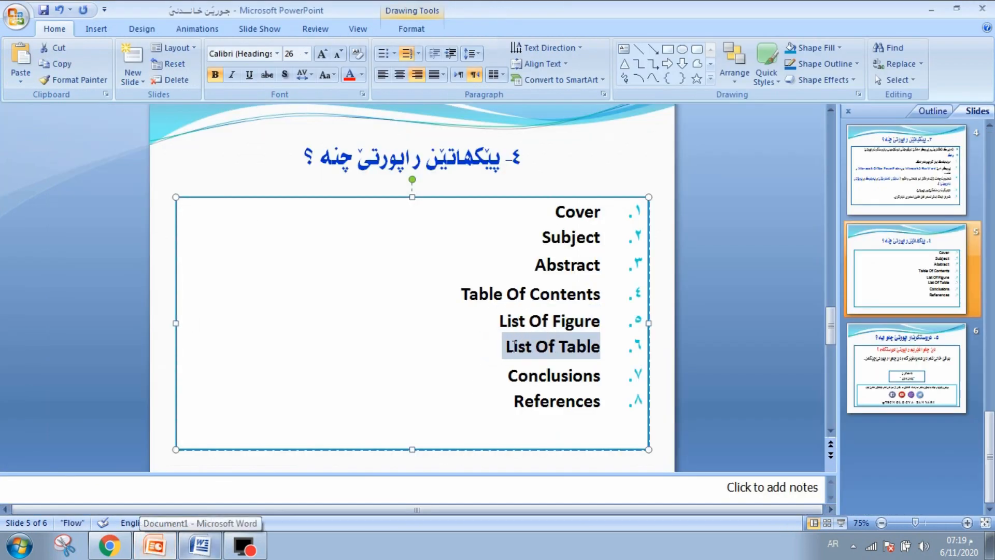
click(200, 543)
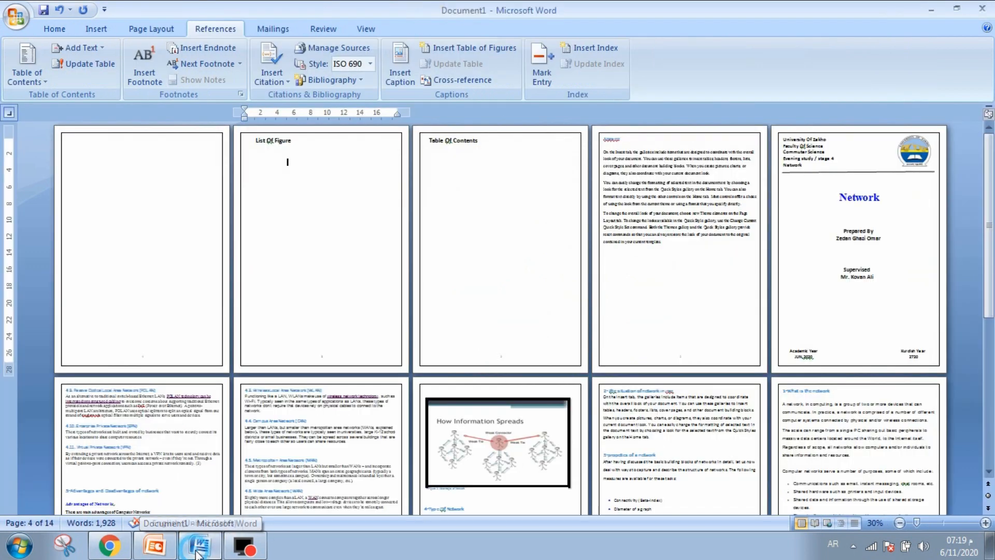
click(91, 147)
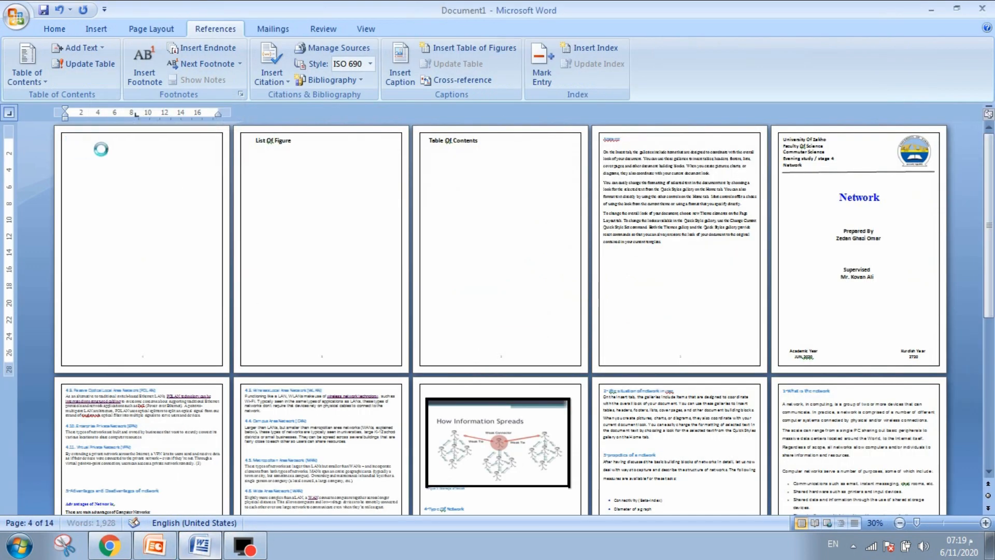
key(ctrl+v)
key(BackSpace)
Step: Review the new heading pages and select the Table Of Contents heading
click(260, 147)
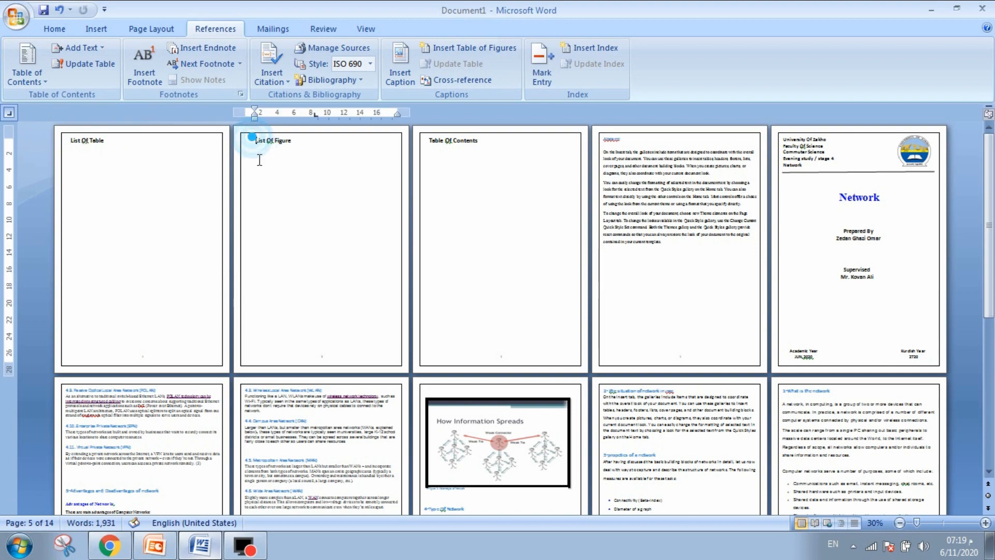
scroll(469, 271, down, 1)
scroll(469, 272, down, 5)
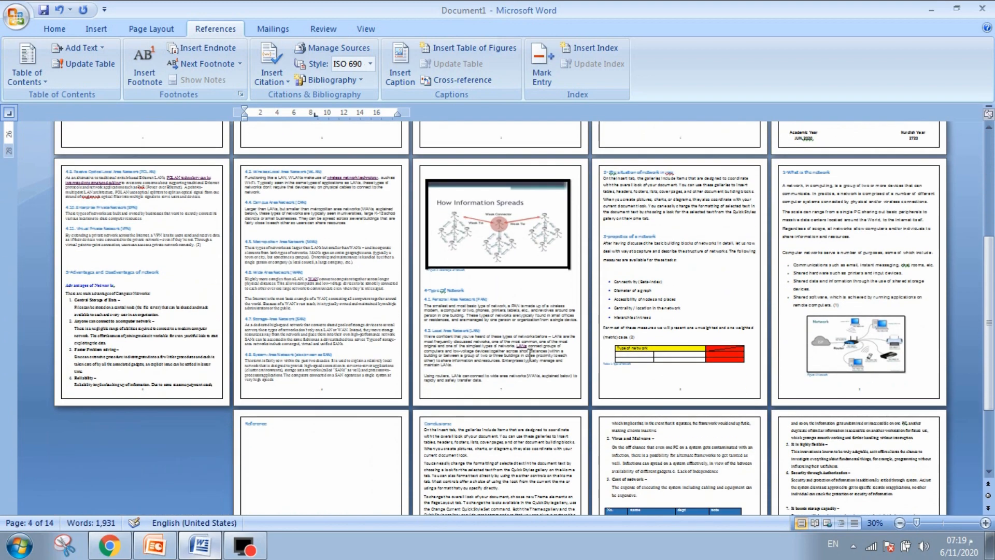
double_click(256, 358)
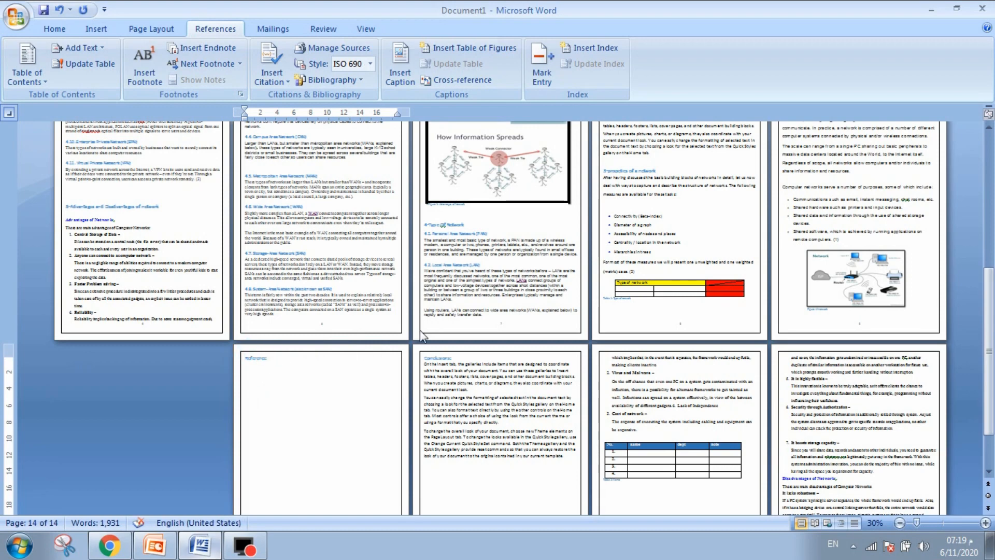
scroll(422, 336, up, 4)
scroll(418, 314, up, 2)
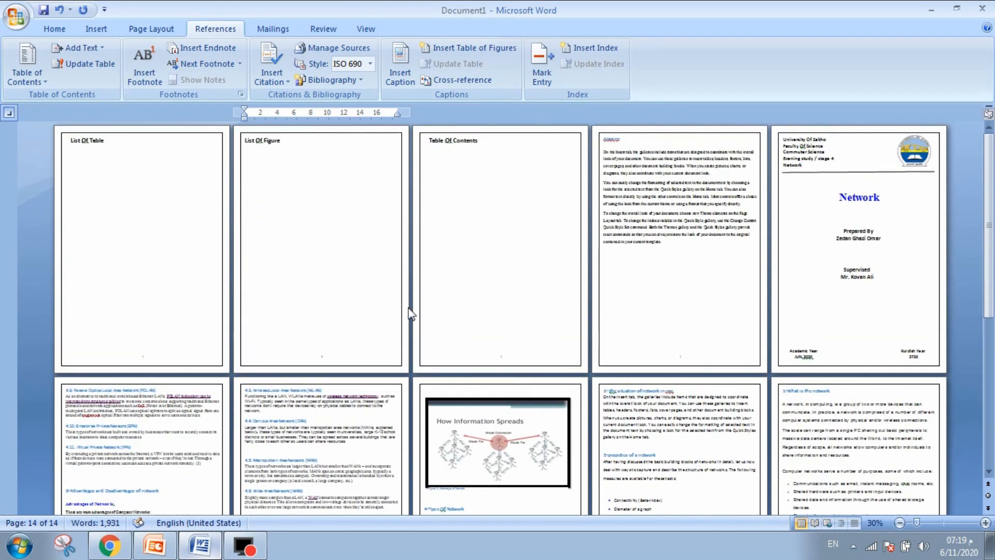
click(471, 143)
click(479, 143)
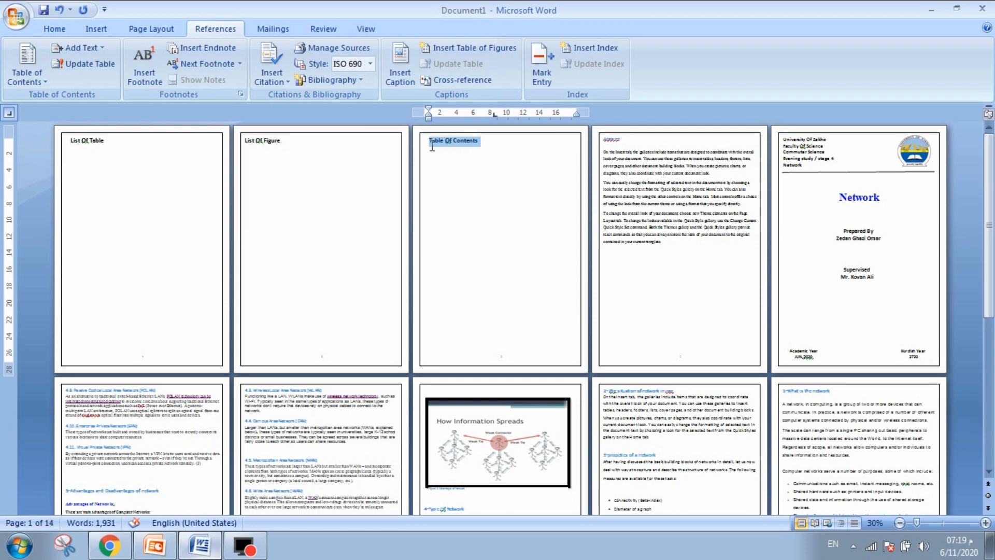
Step: Apply Heading 2 style to the Table Of Contents, List Of Figure and List Of Table headings
click(55, 28)
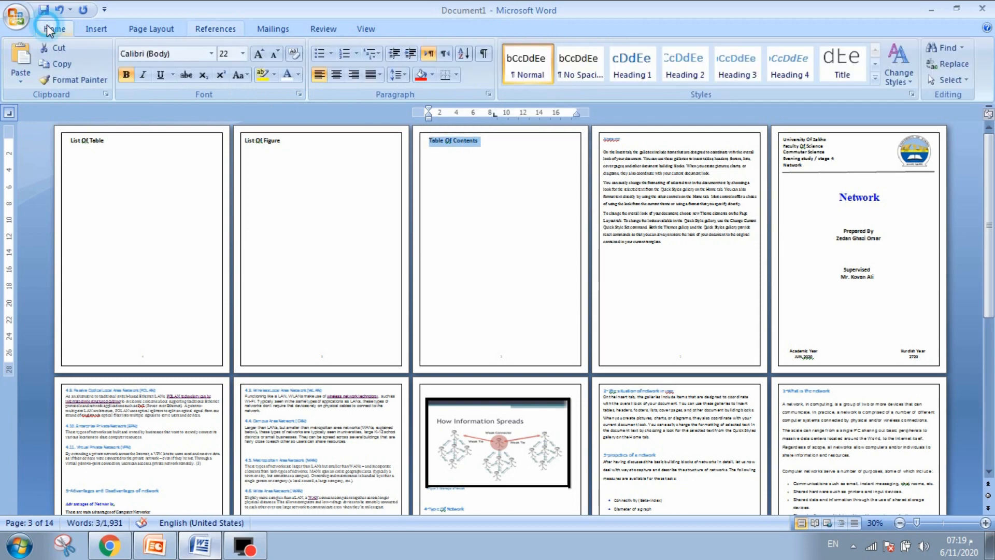
scroll(643, 192, up, 2)
scroll(182, 183, up, 1)
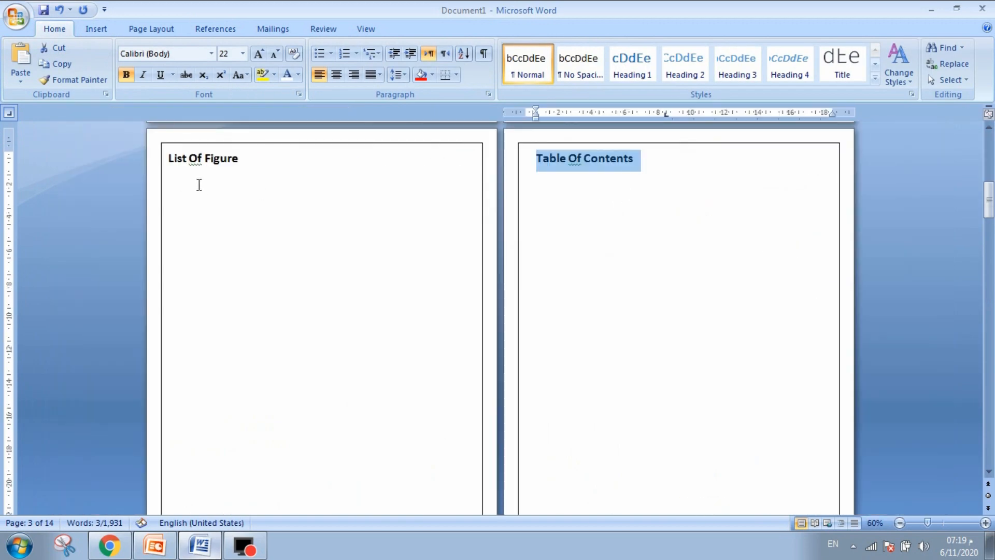
scroll(564, 151, up, 2)
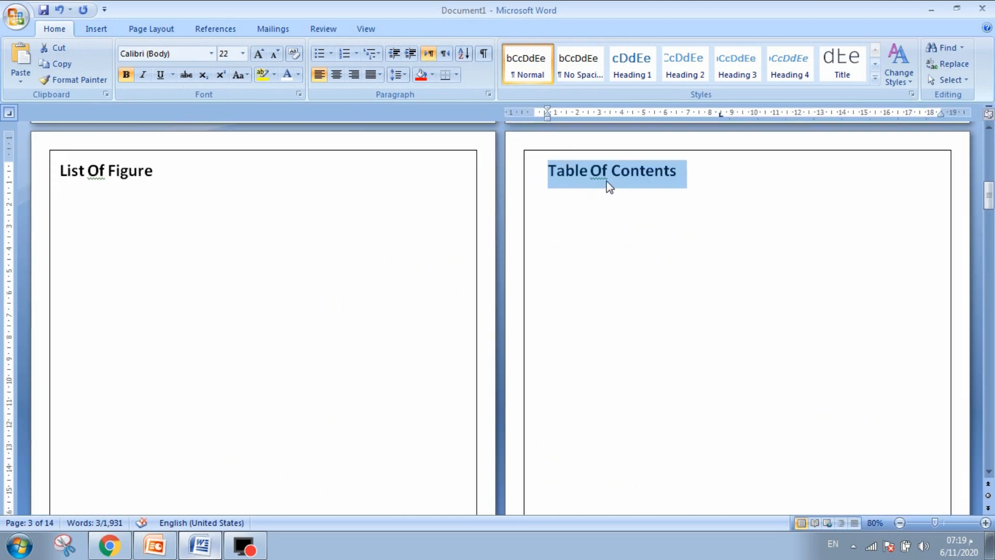
click(683, 68)
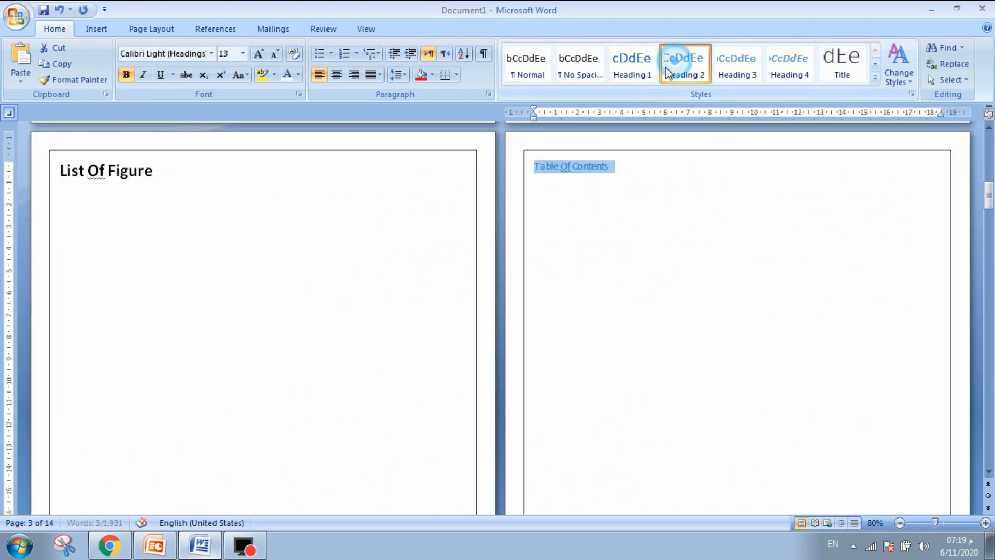
triple_click(142, 176)
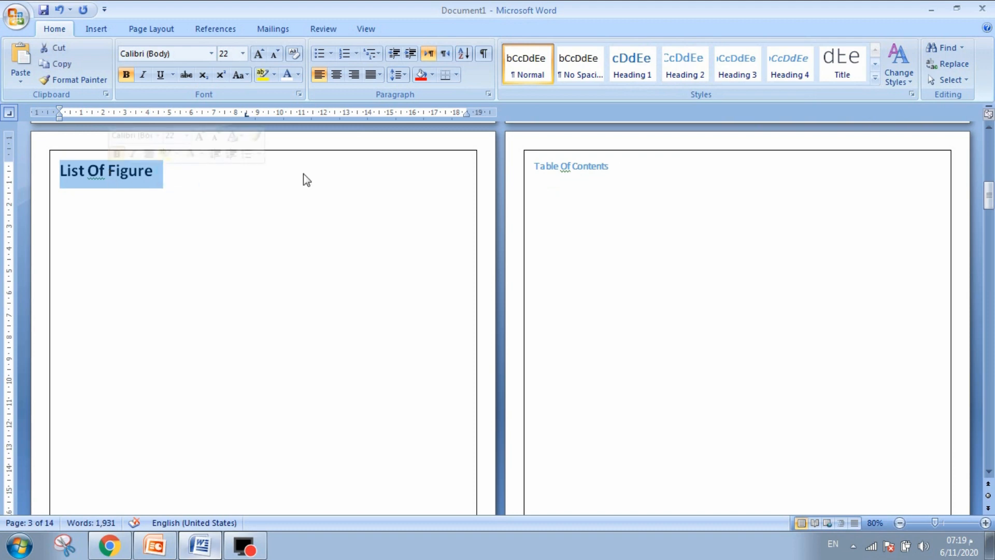
click(676, 70)
scroll(566, 182, down, 7)
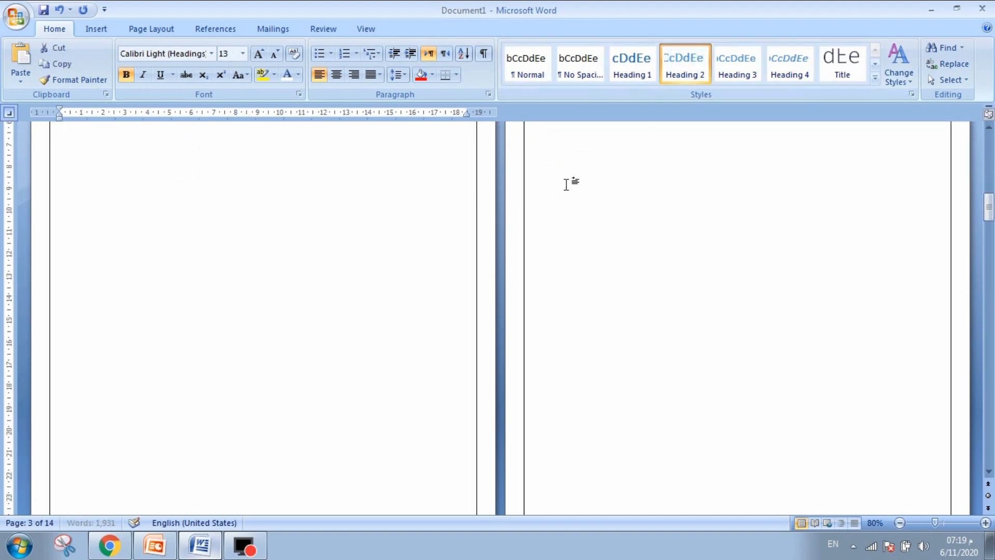
scroll(640, 384, down, 1)
triple_click(641, 406)
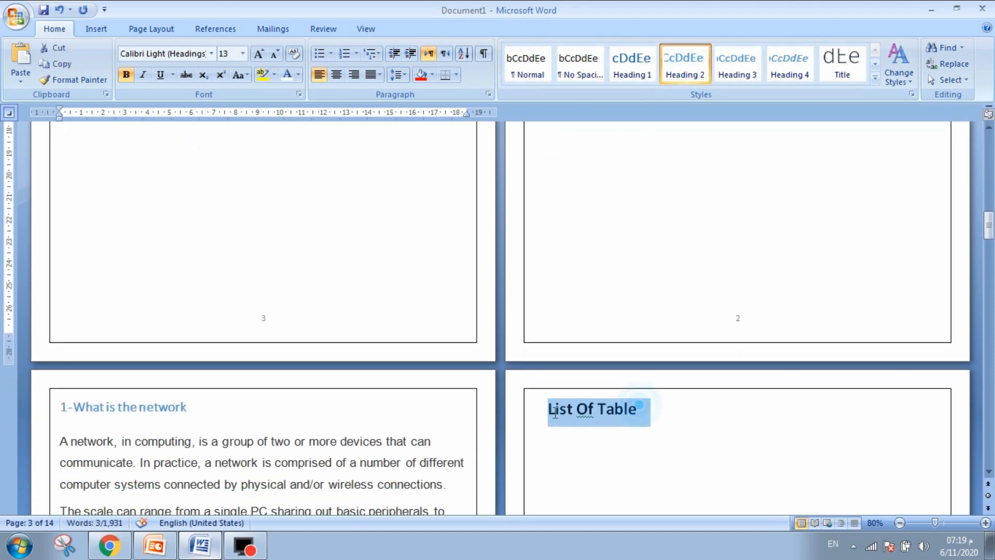
click(691, 75)
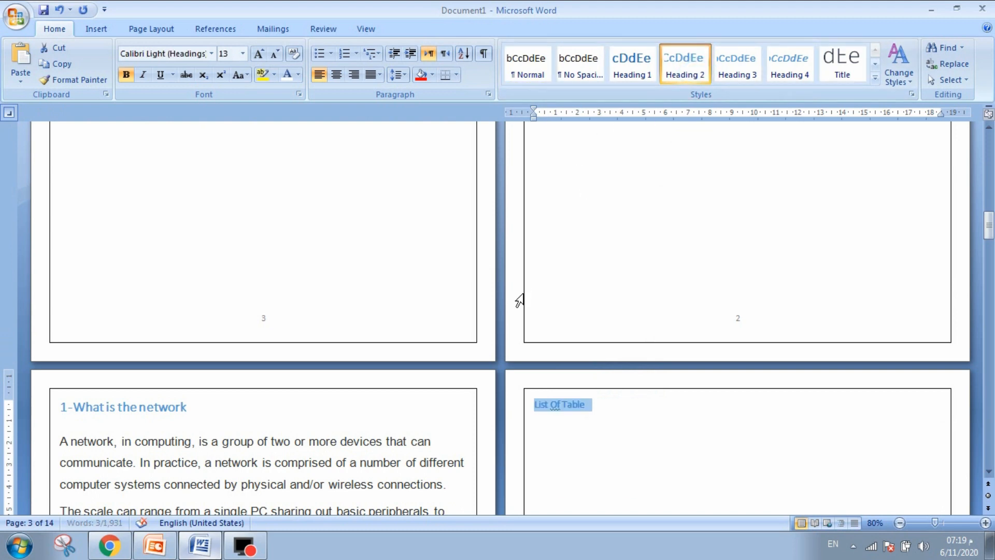
Step: Grow the List Of Table and List Of Figure headings to 18 pt
click(262, 52)
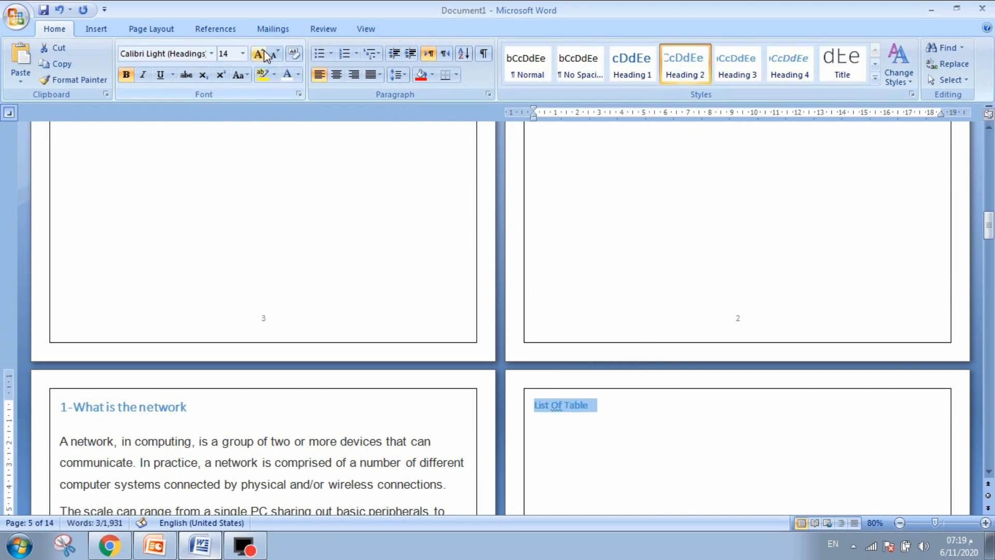
click(261, 53)
click(262, 53)
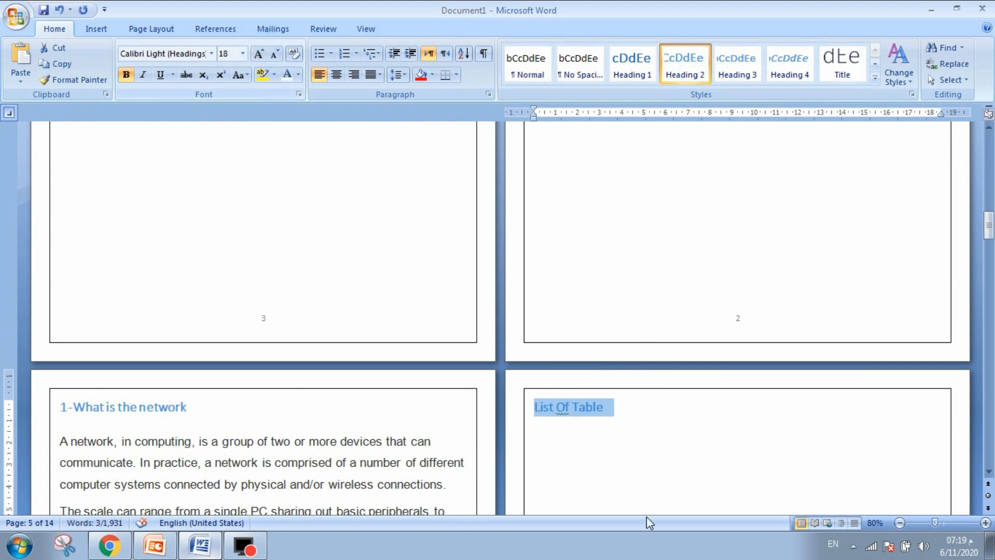
scroll(589, 385, up, 15)
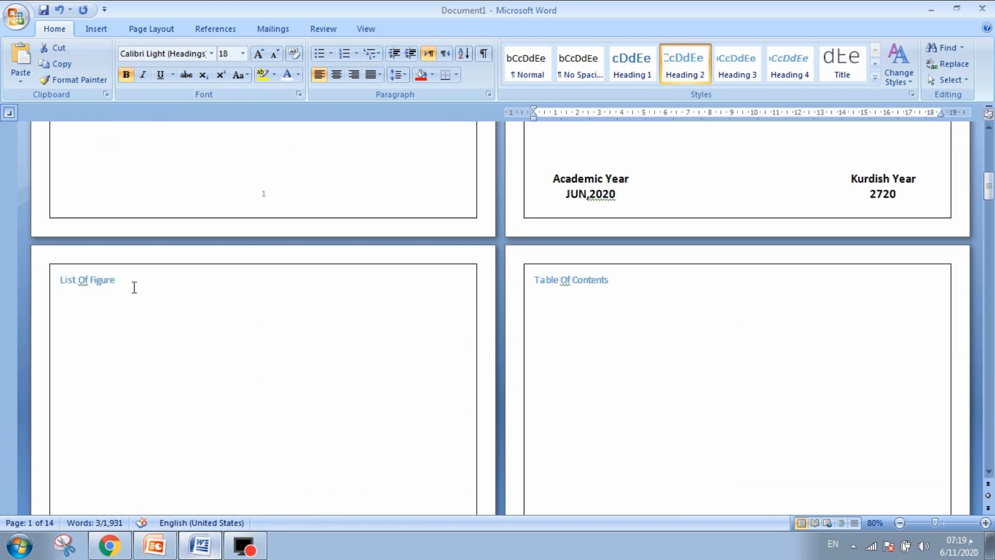
triple_click(132, 280)
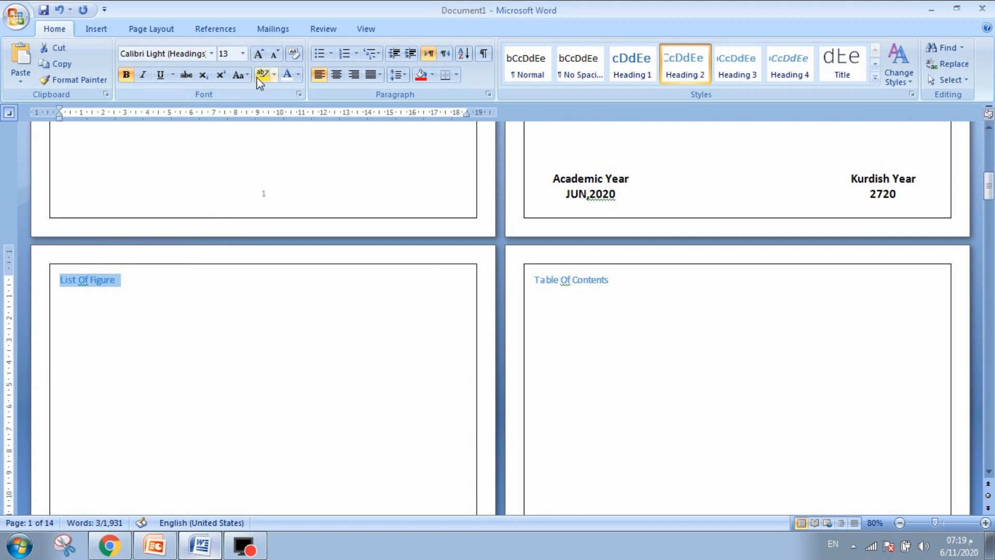
click(258, 54)
click(258, 54)
click(258, 54)
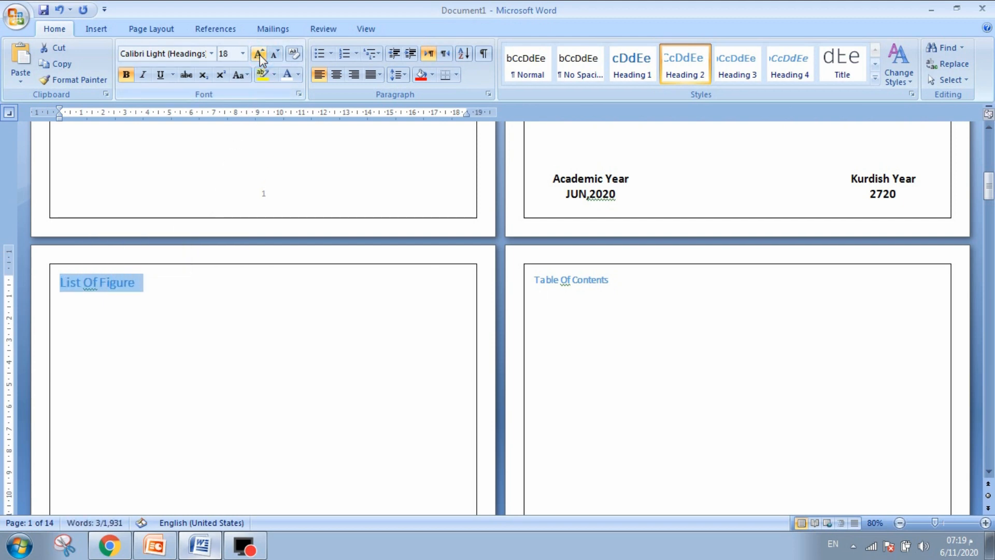
drag(616, 283, 534, 284)
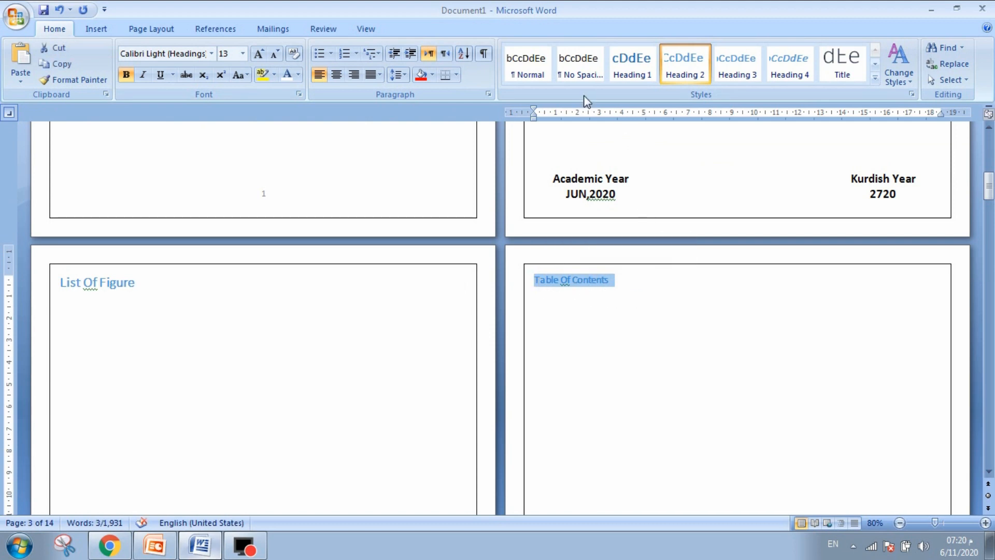
Step: Make Table Of Contents Normal style, left-aligned, 18 pt and light blue
click(520, 73)
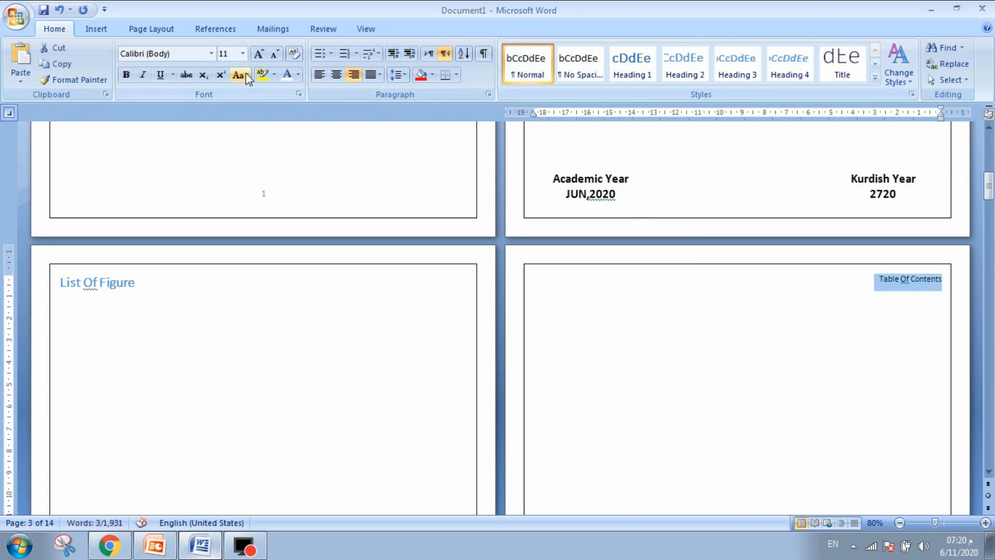
click(320, 74)
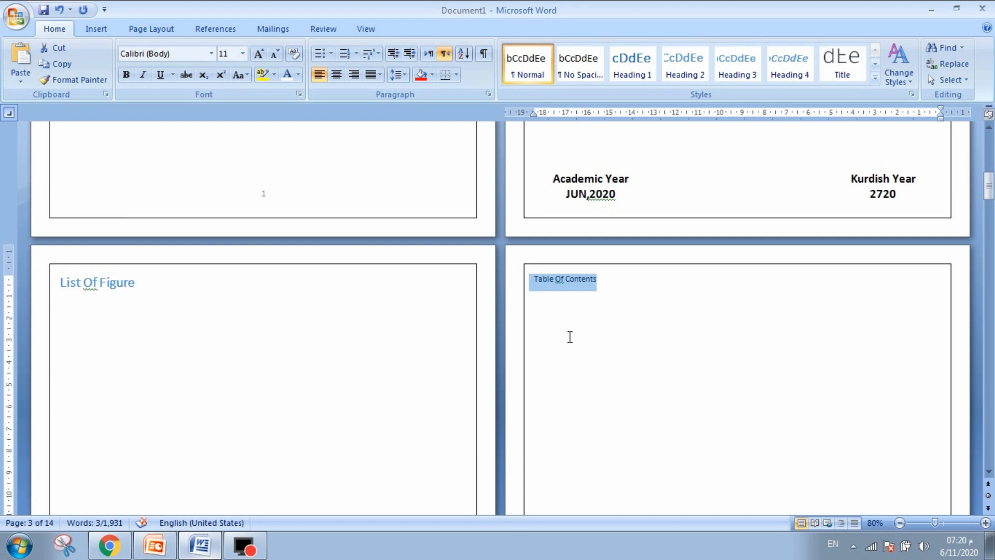
click(262, 56)
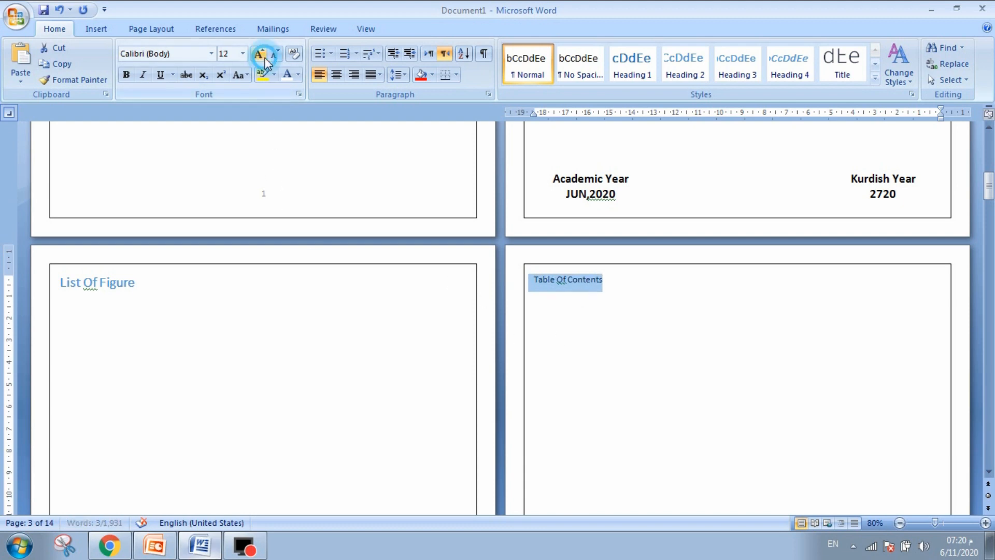
click(261, 55)
click(261, 55)
click(261, 56)
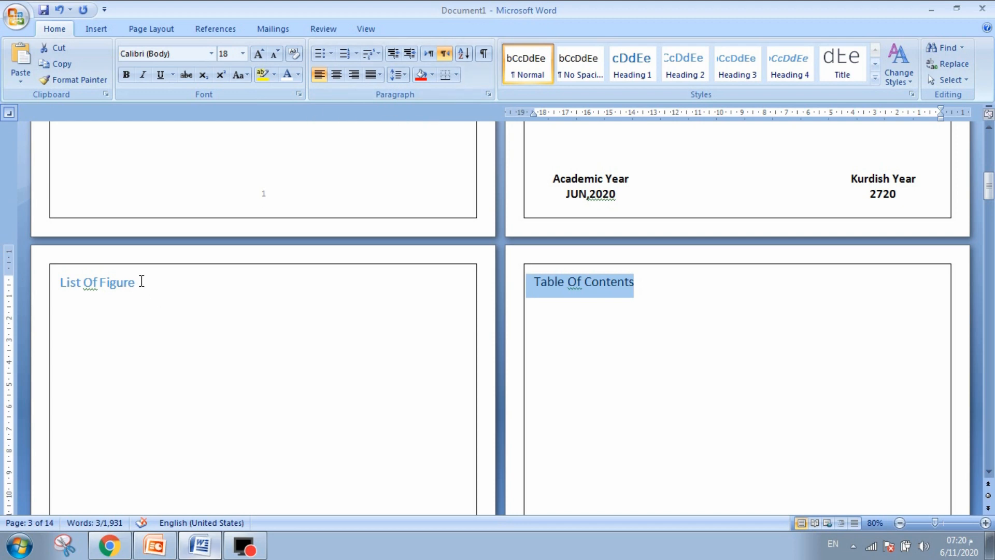
click(299, 75)
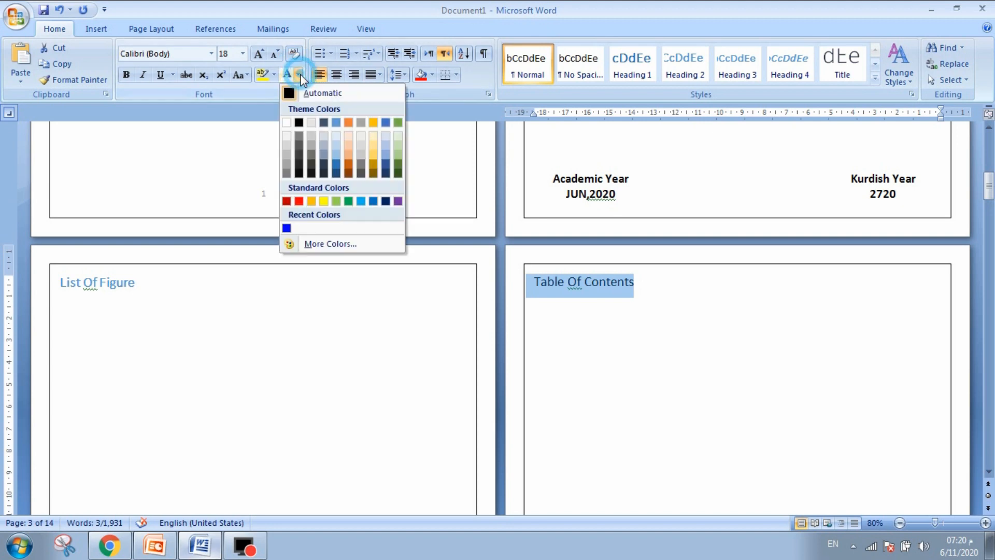
click(336, 156)
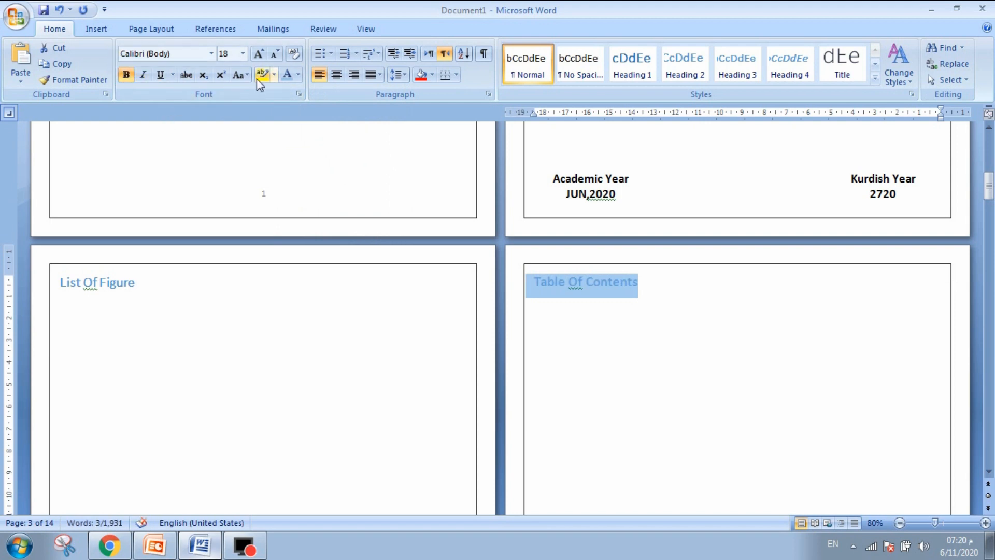
Step: Set the Table Of Contents heading font to Times New Roman
click(93, 281)
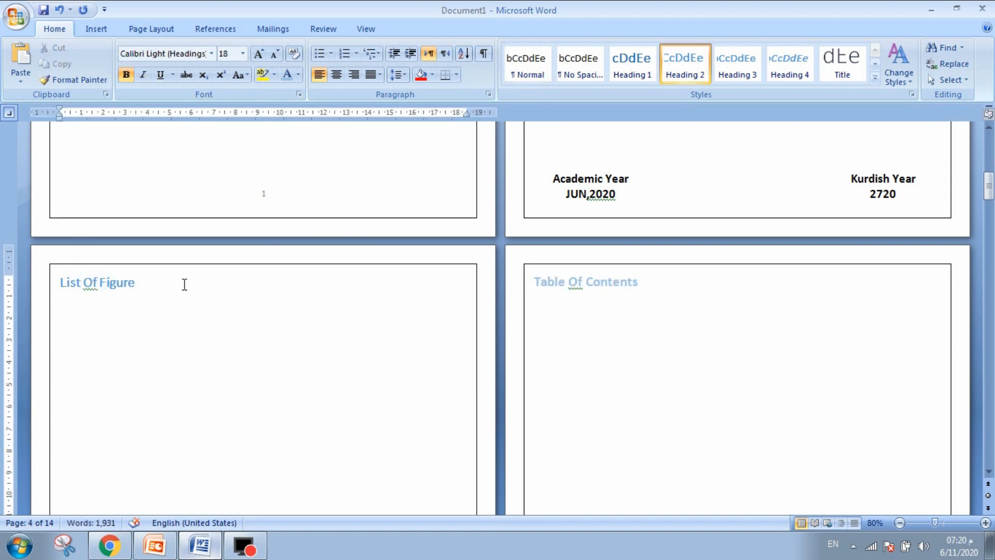
click(559, 279)
mouse_move(637, 281)
mouse_down()
mouse_move(533, 282)
mouse_move(638, 283)
mouse_up()
click(534, 283)
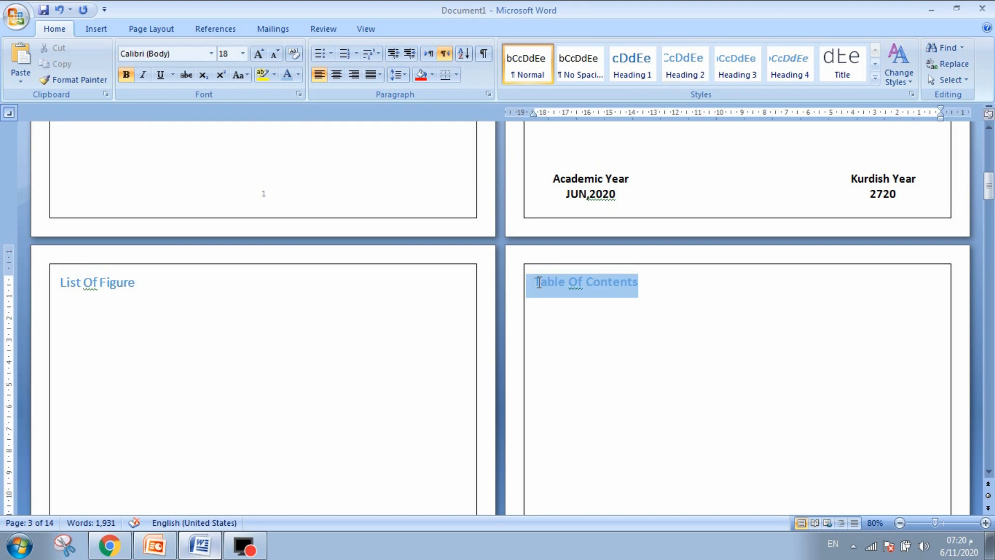
click(212, 53)
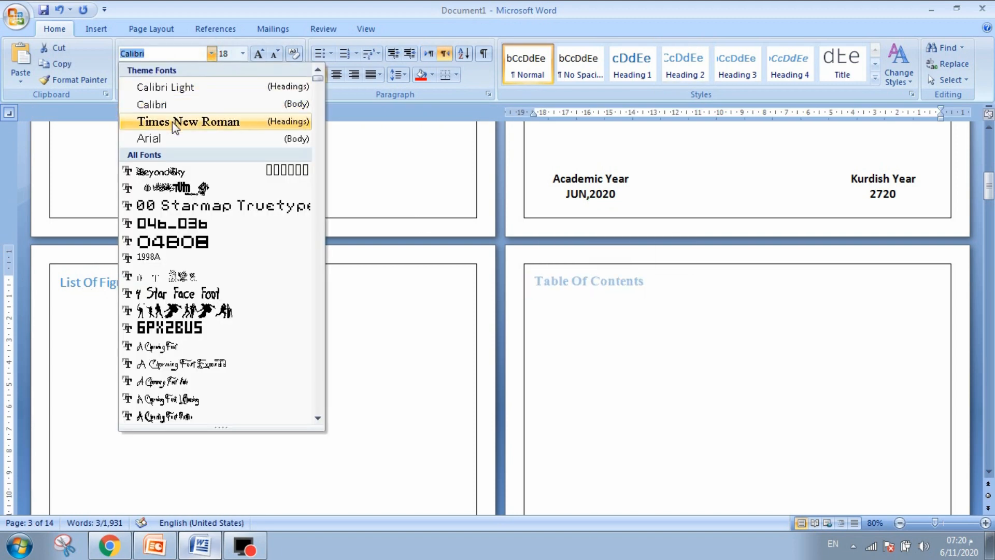
click(175, 124)
click(559, 280)
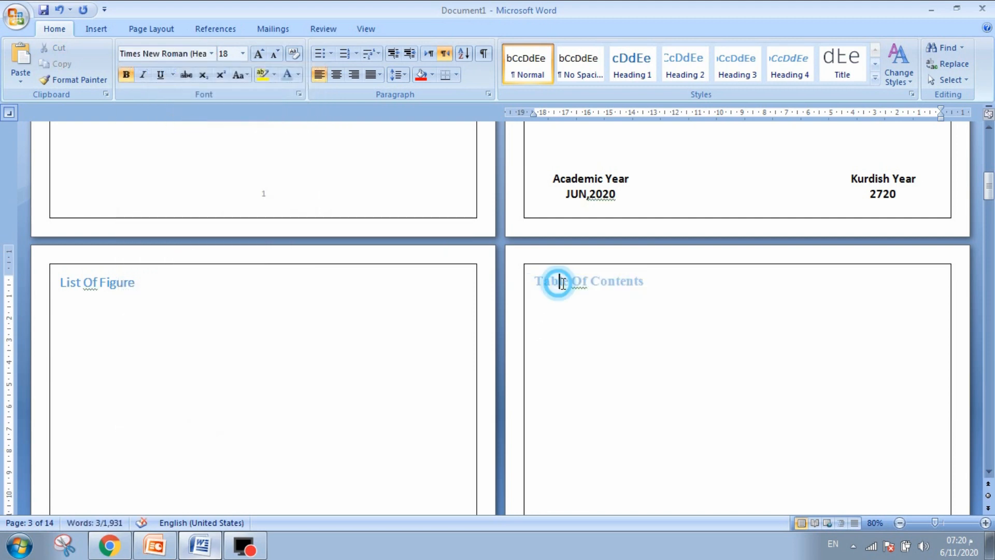
Step: Scroll through the report to page 9, section 5 Advantages and Disadvantages of network
scroll(629, 332, up, 3)
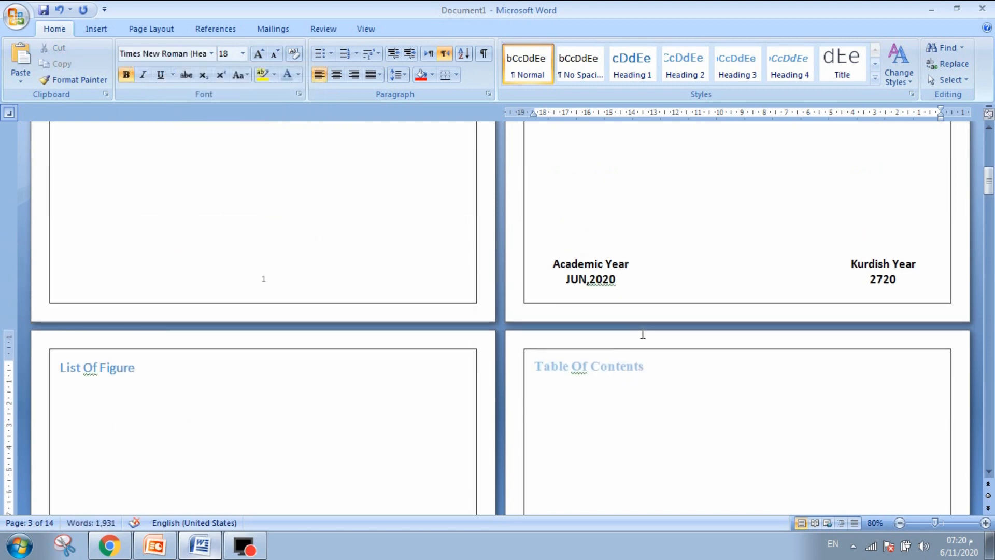
scroll(631, 337, down, 6)
ctrl+scroll(638, 337, down, 4)
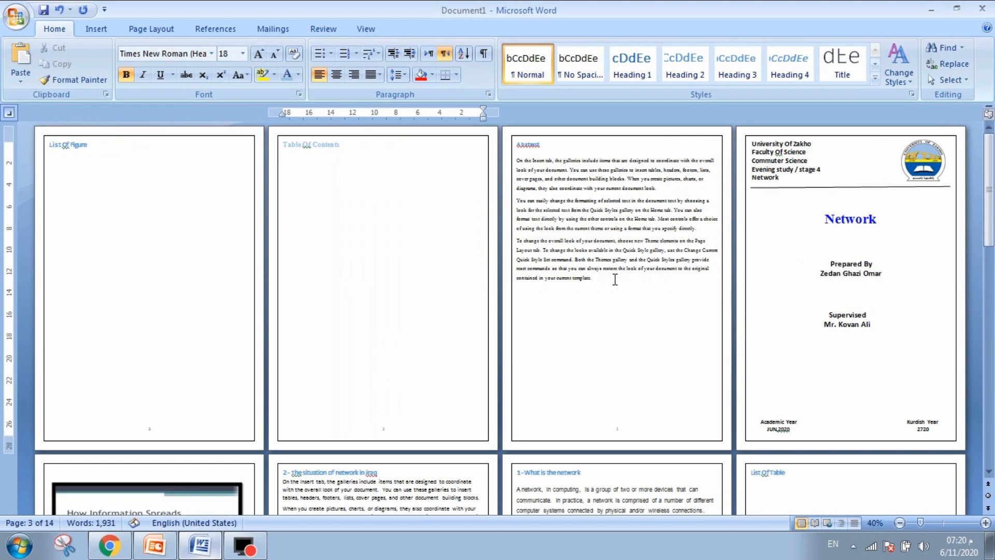
ctrl+scroll(617, 282, down, 1)
scroll(462, 335, down, 8)
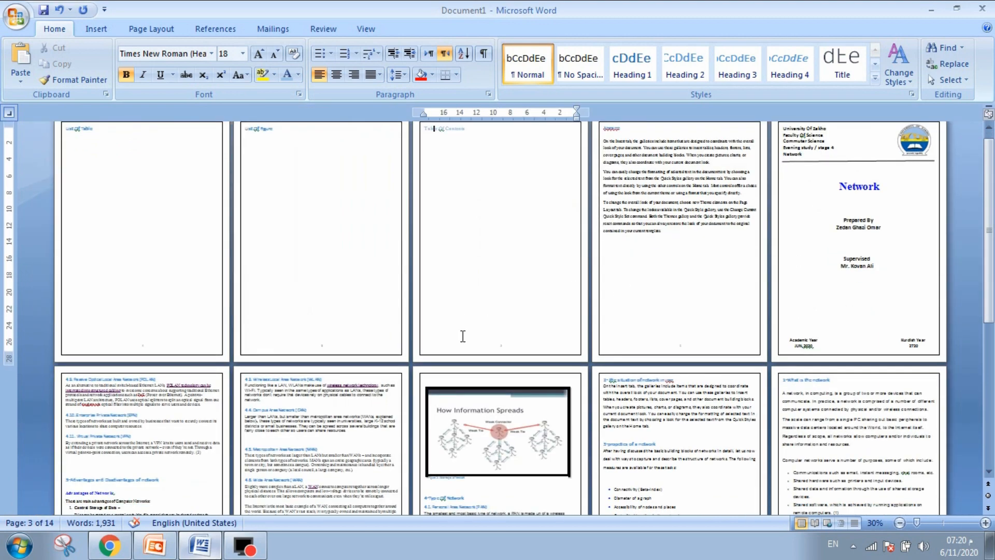
scroll(384, 382, down, 3)
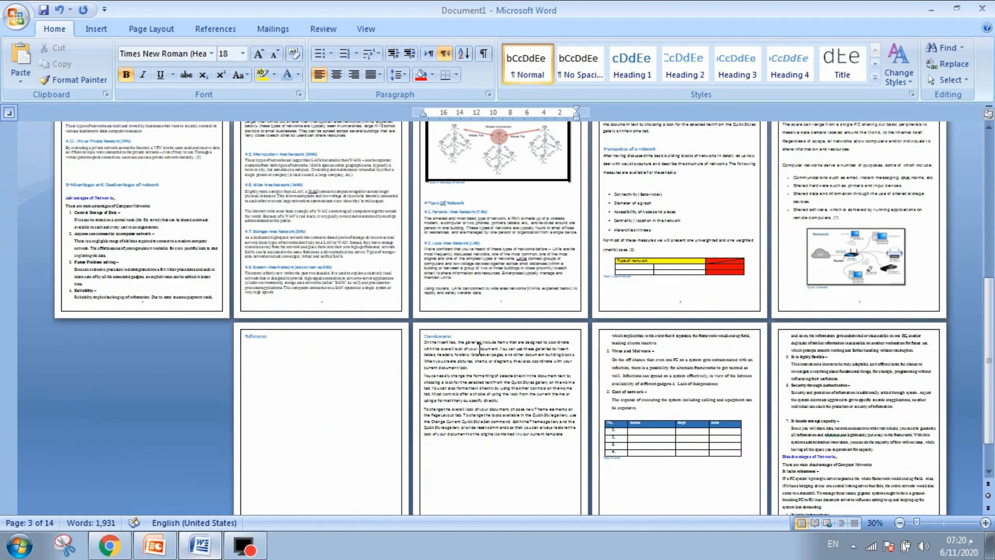
ctrl+scroll(502, 317, down, 2)
ctrl+scroll(510, 322, up, 4)
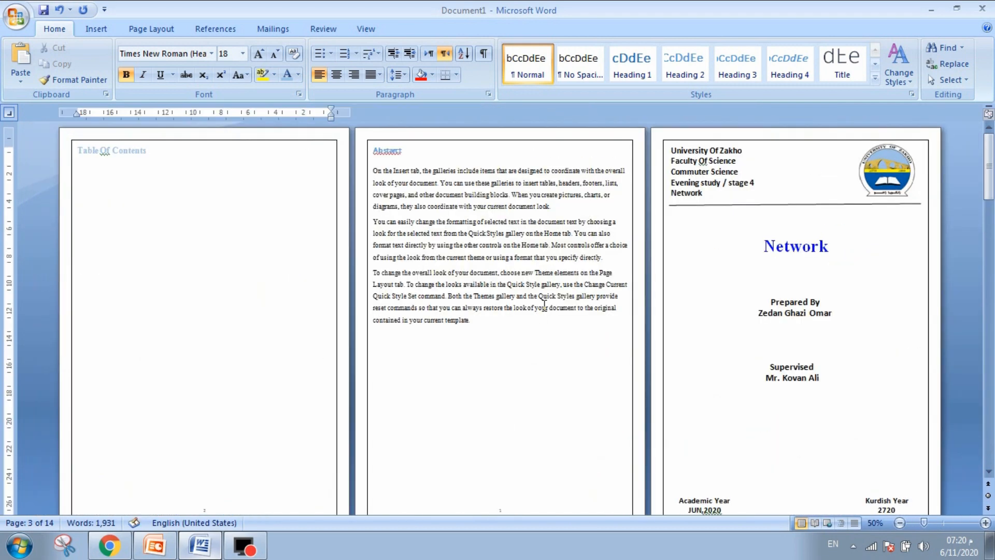
ctrl+scroll(544, 306, up, 4)
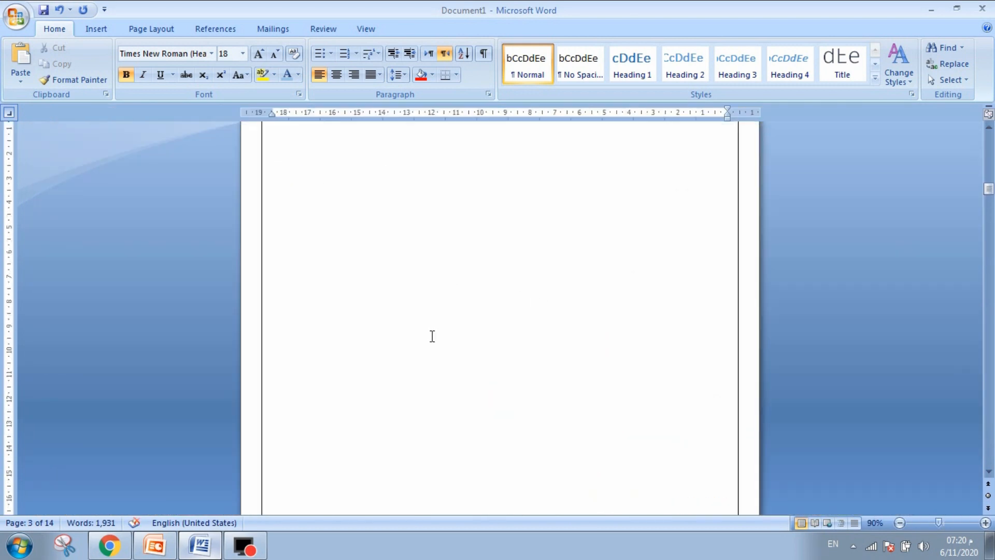
scroll(432, 336, down, 20)
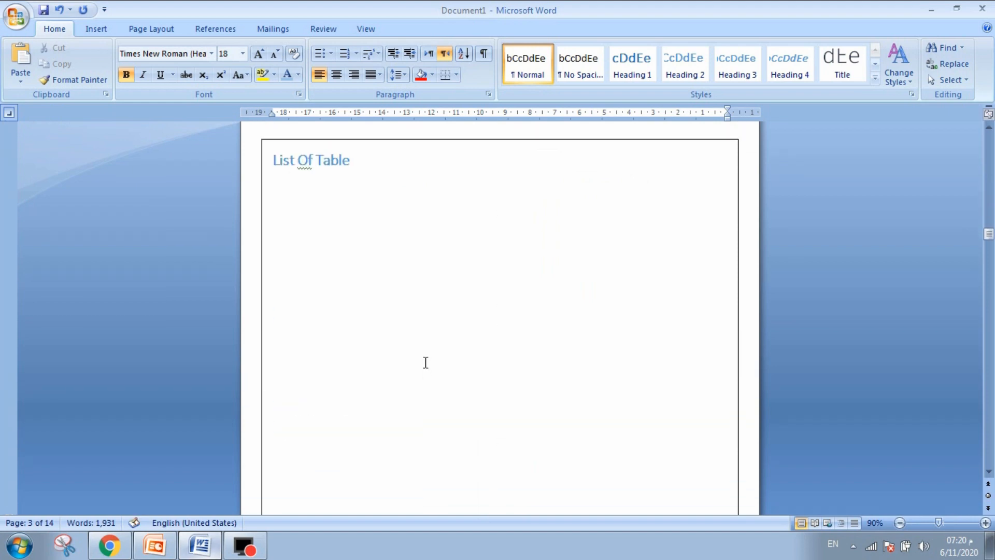
scroll(425, 363, down, 2)
scroll(599, 341, down, 10)
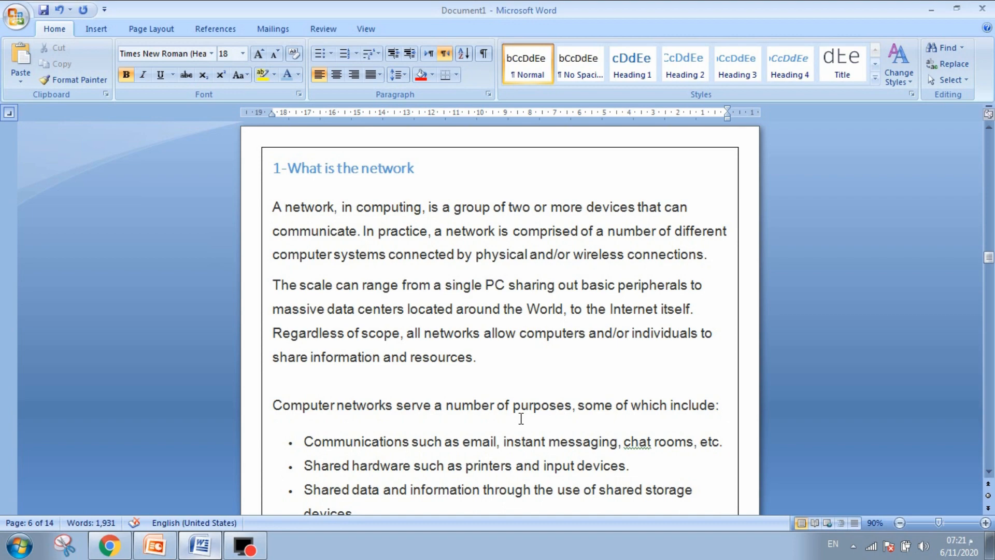
scroll(575, 397, down, 6)
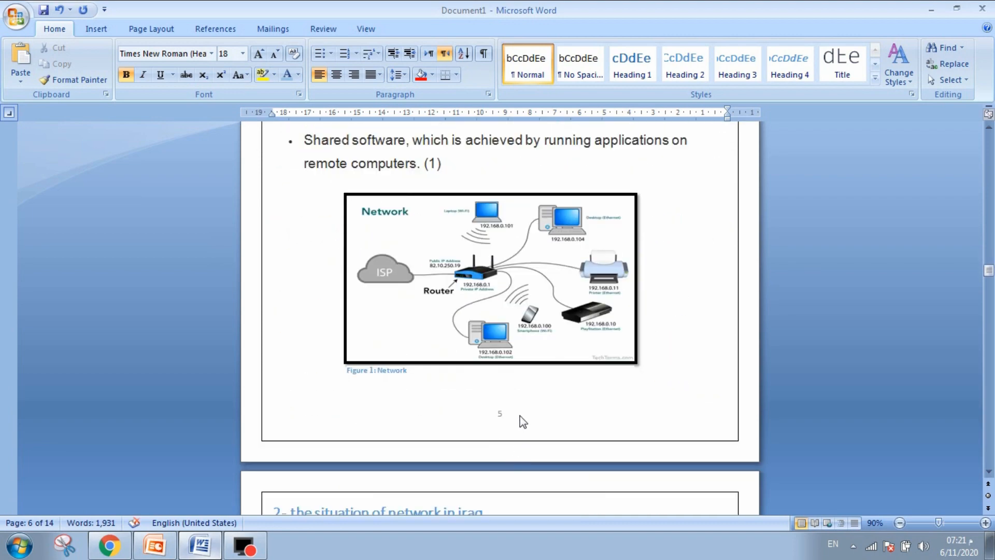
scroll(522, 421, down, 12)
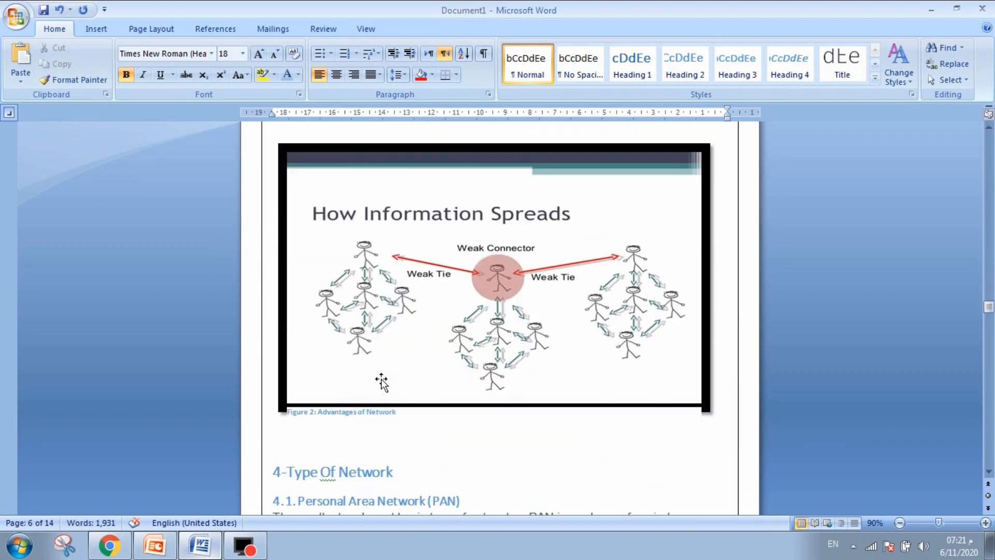
scroll(381, 383, down, 15)
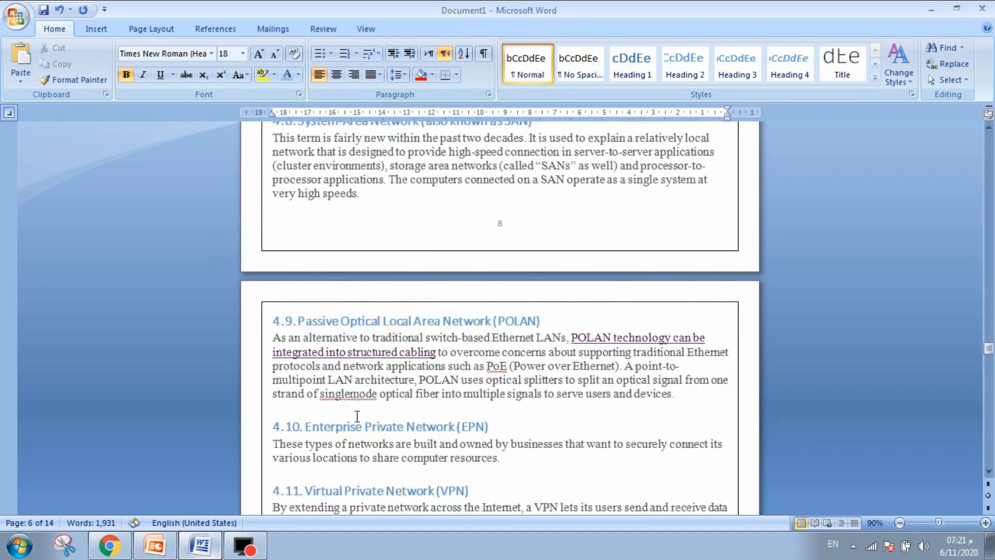
scroll(357, 416, down, 10)
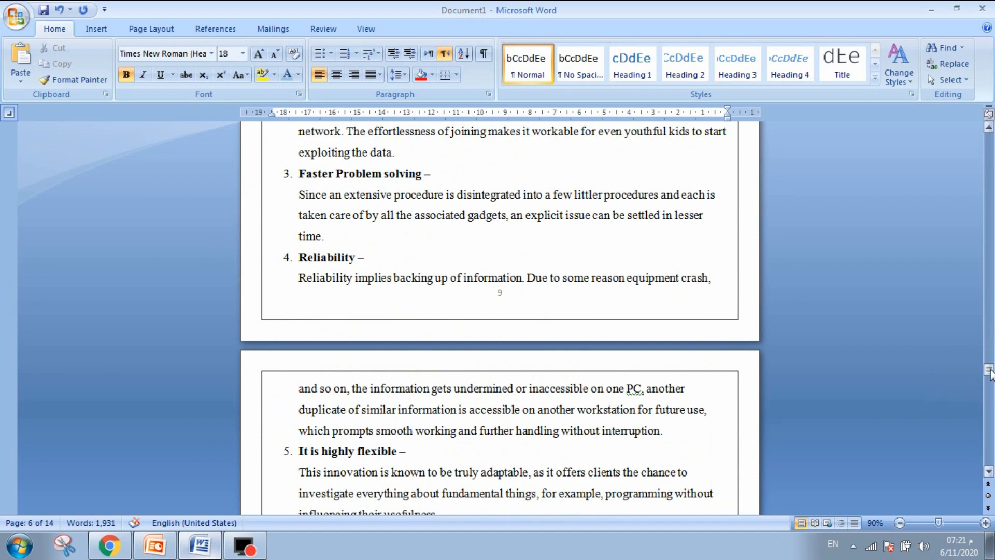
drag(989, 372, 992, 413)
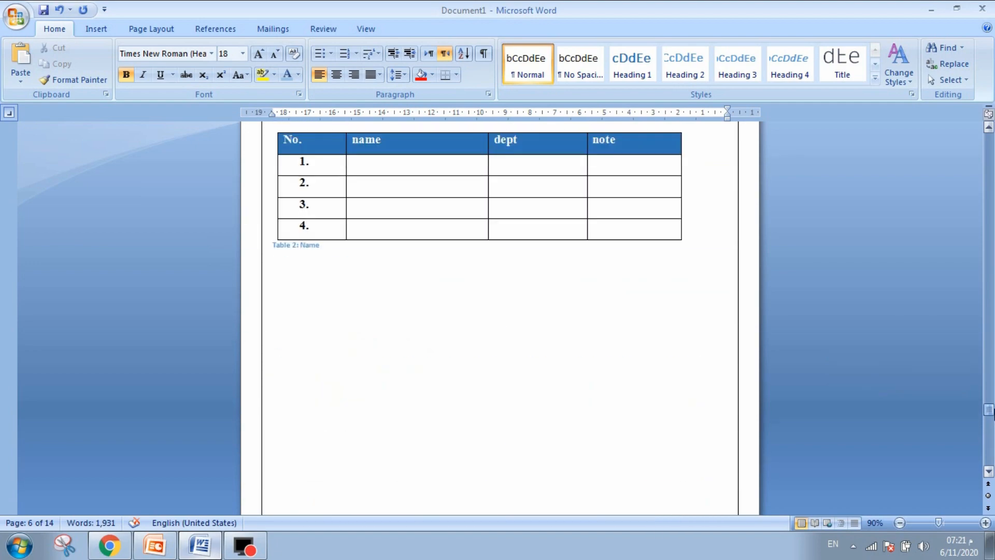
click(282, 289)
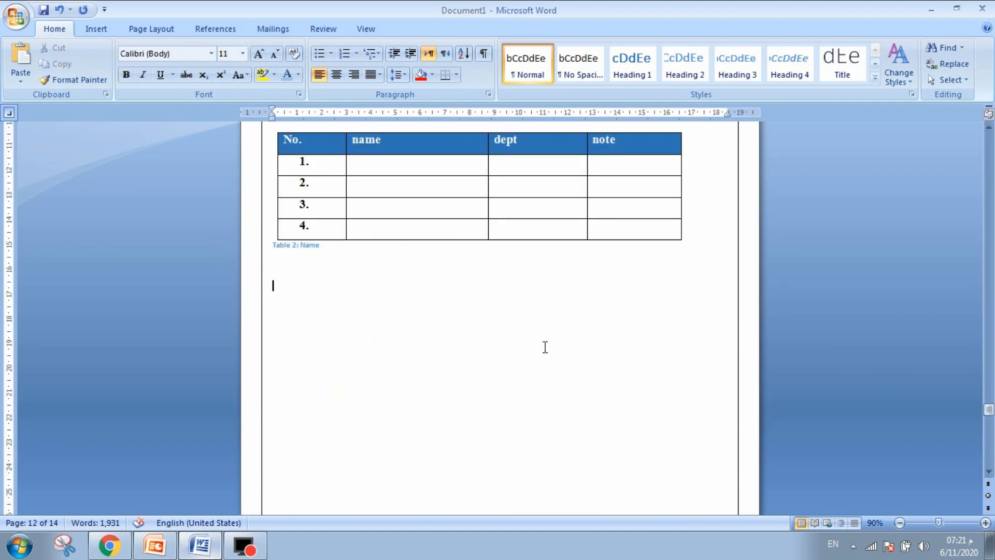
scroll(546, 347, up, 6)
scroll(420, 355, down, 3)
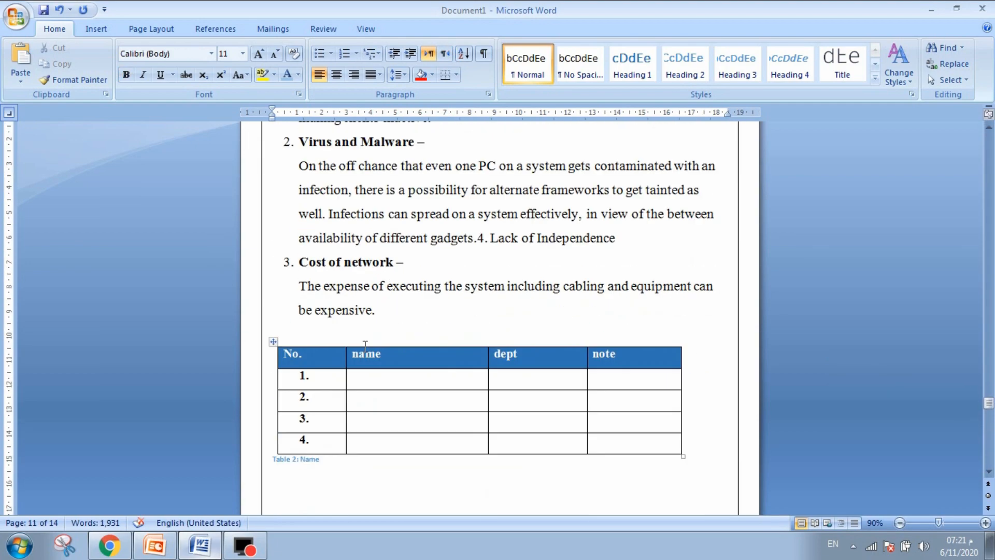
scroll(366, 350, down, 3)
scroll(367, 351, up, 3)
scroll(360, 340, up, 12)
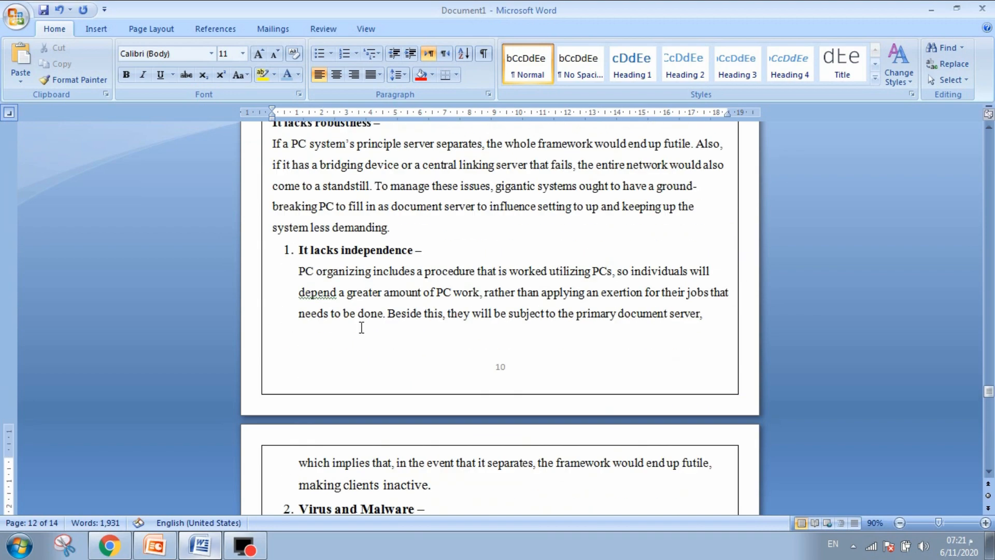
scroll(363, 363, down, 8)
scroll(366, 372, up, 3)
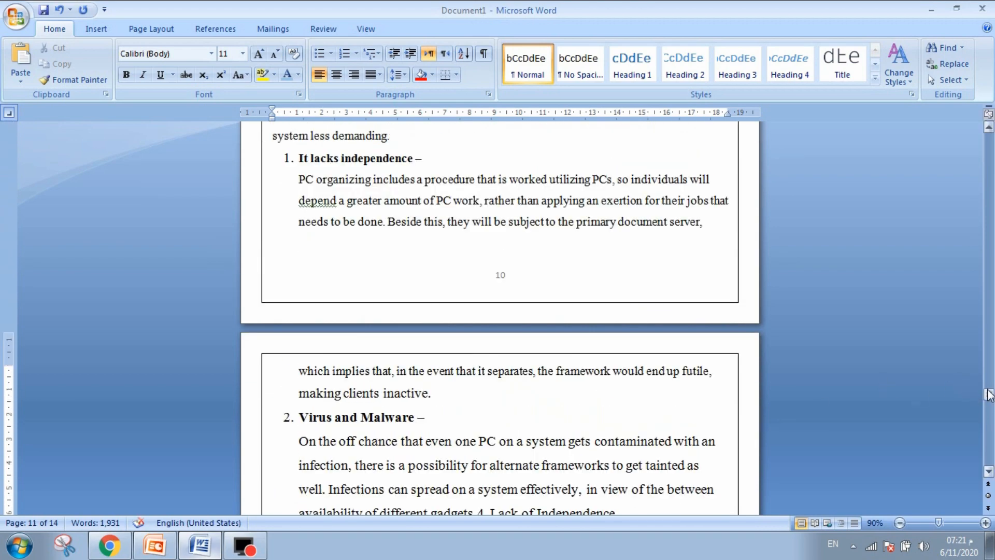
drag(987, 398, 989, 366)
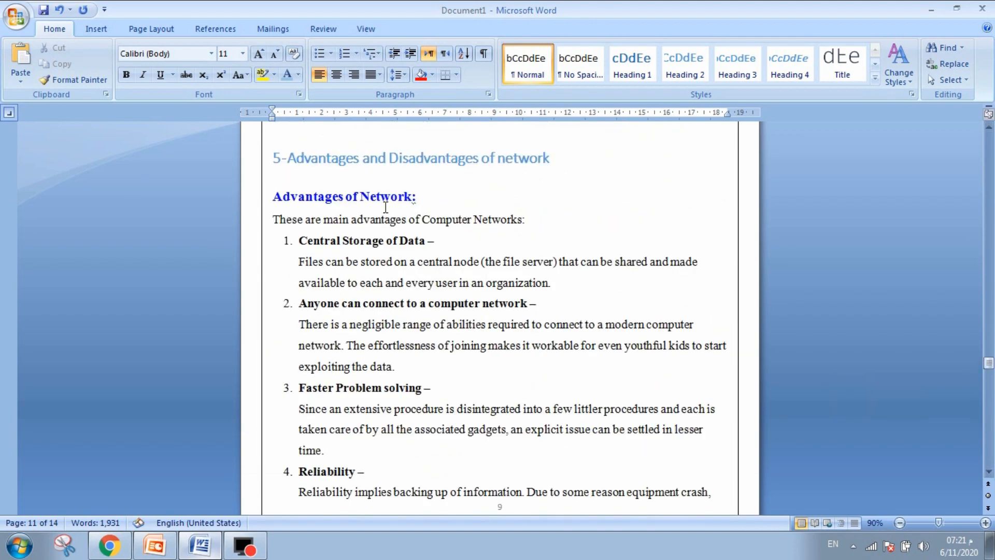
Step: Prefix the subheadings with 5.1 and 5.2, then start a new line below the Table 2 caption
click(311, 157)
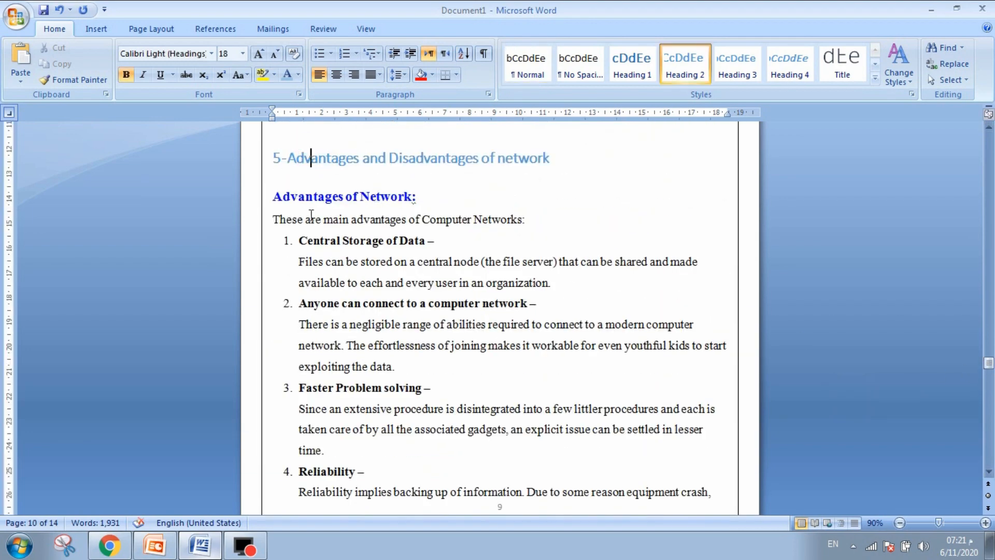
click(272, 194)
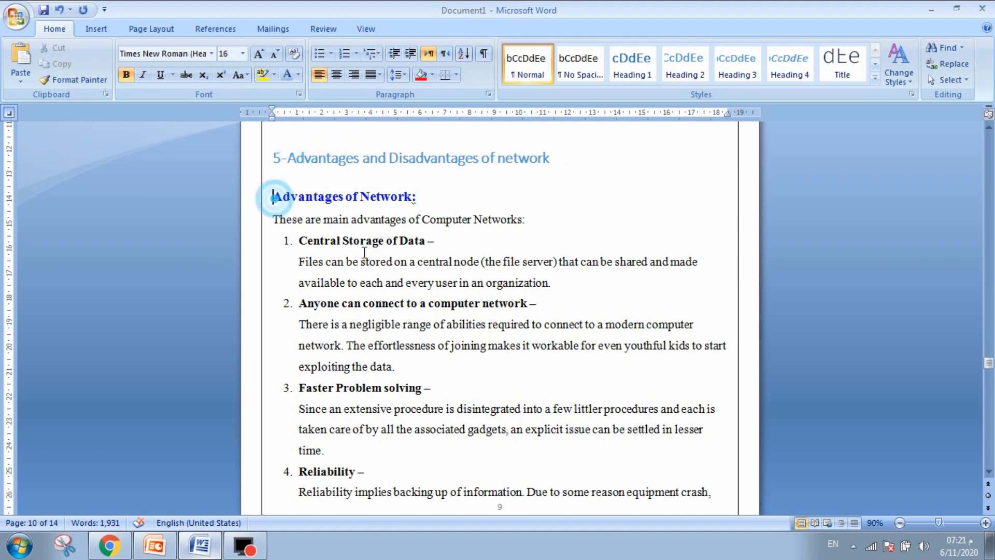
text(5.)
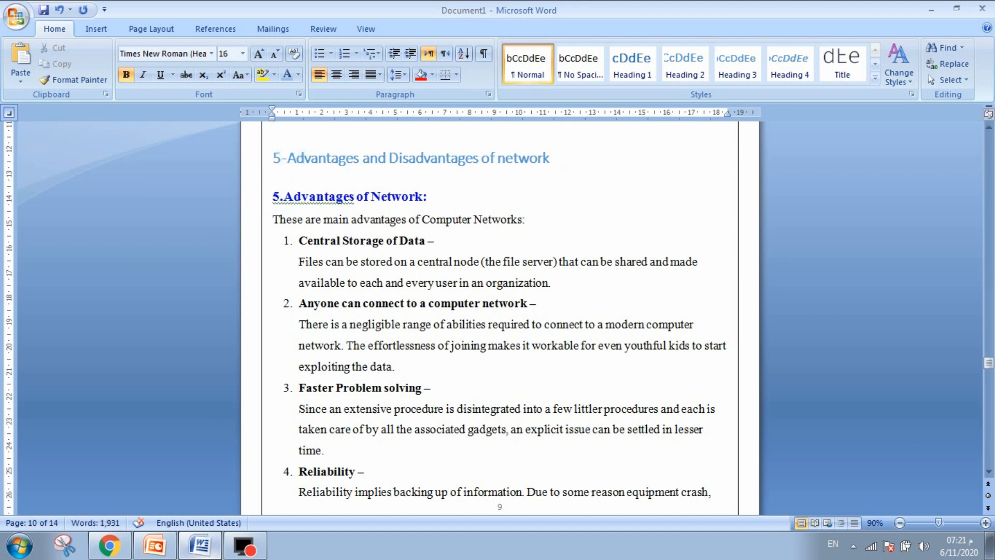
text(.1)
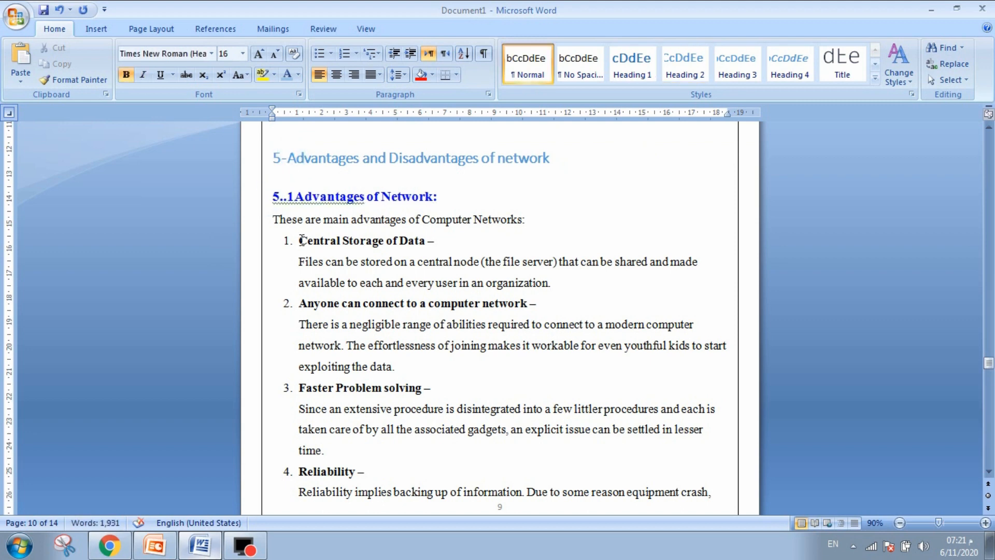
click(284, 199)
key(BackSpace)
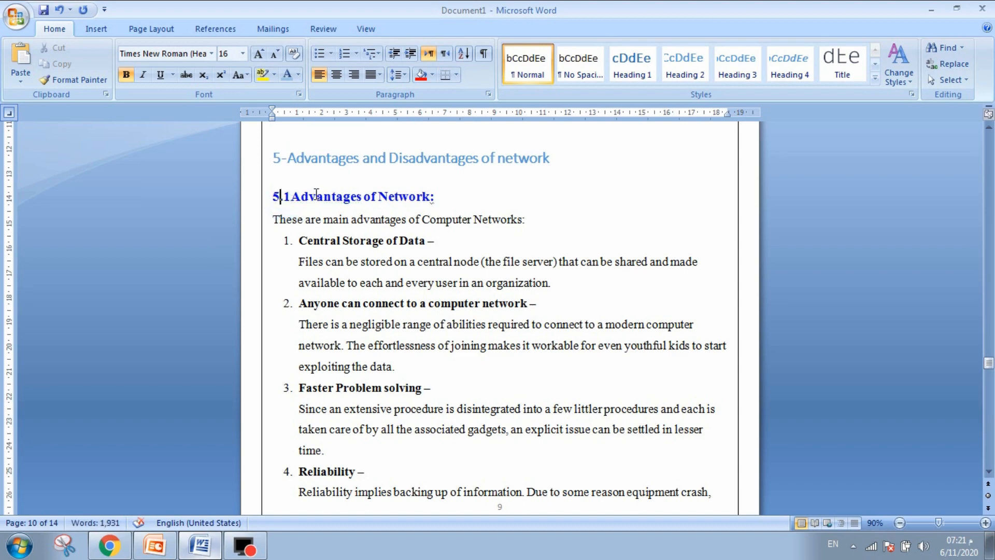
scroll(316, 194, down, 11)
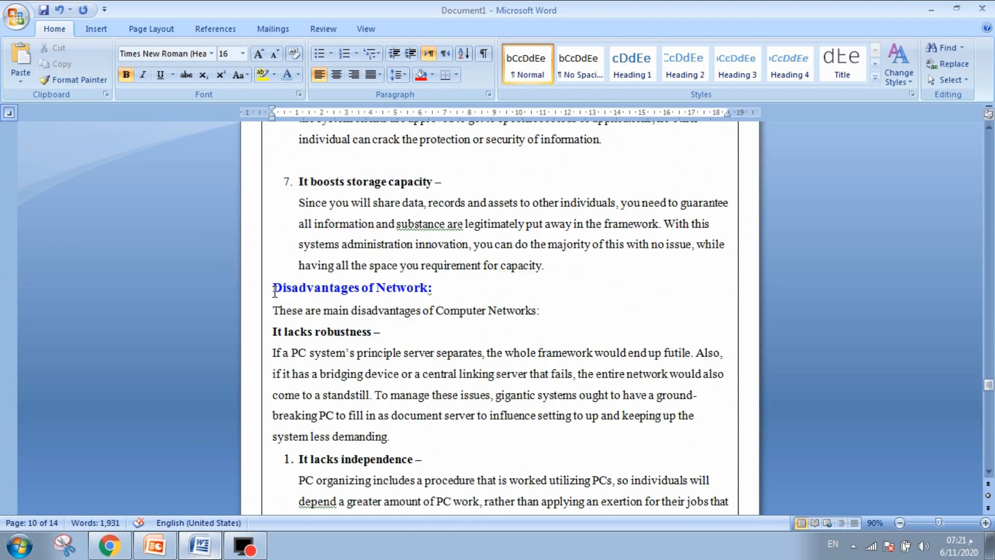
click(274, 289)
text(5.2)
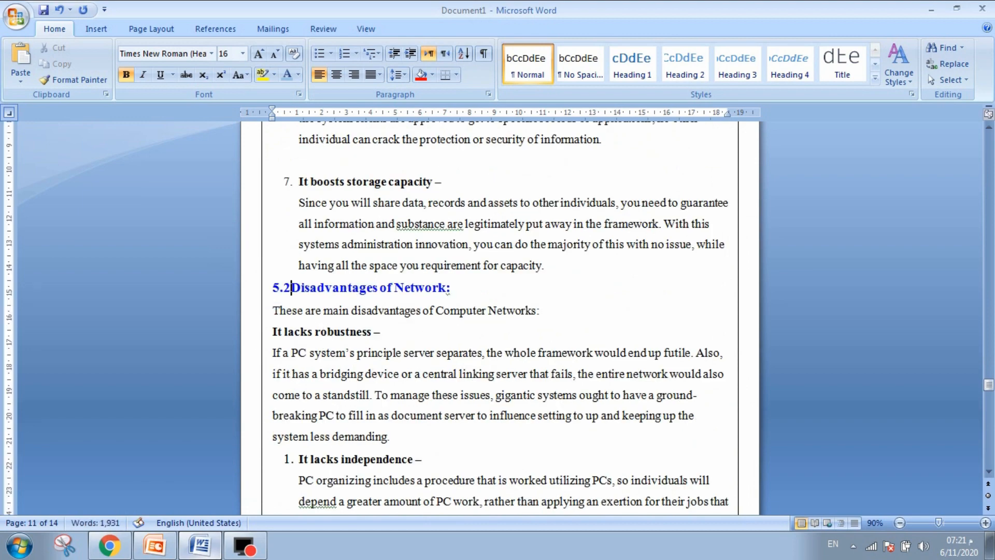
scroll(355, 396, down, 12)
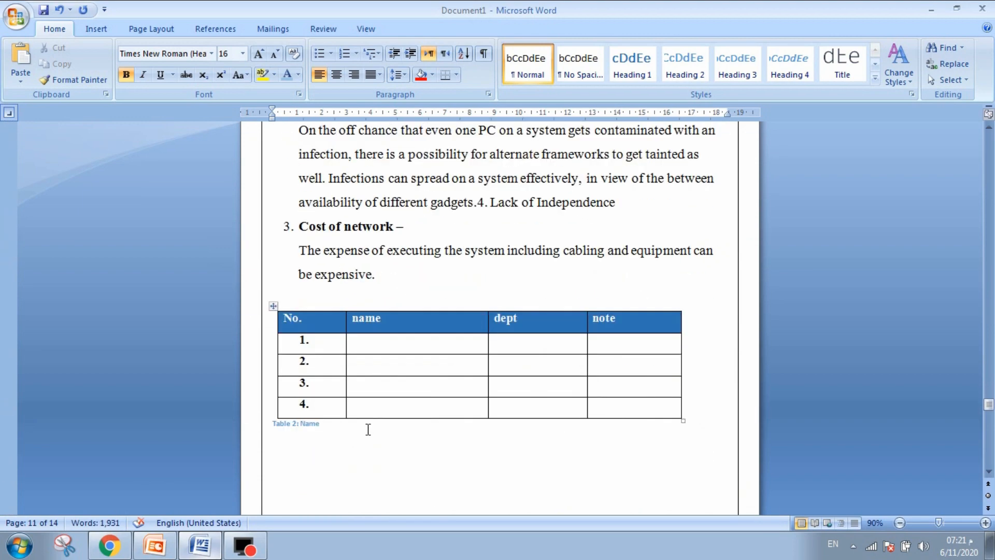
scroll(357, 410, down, 4)
click(292, 302)
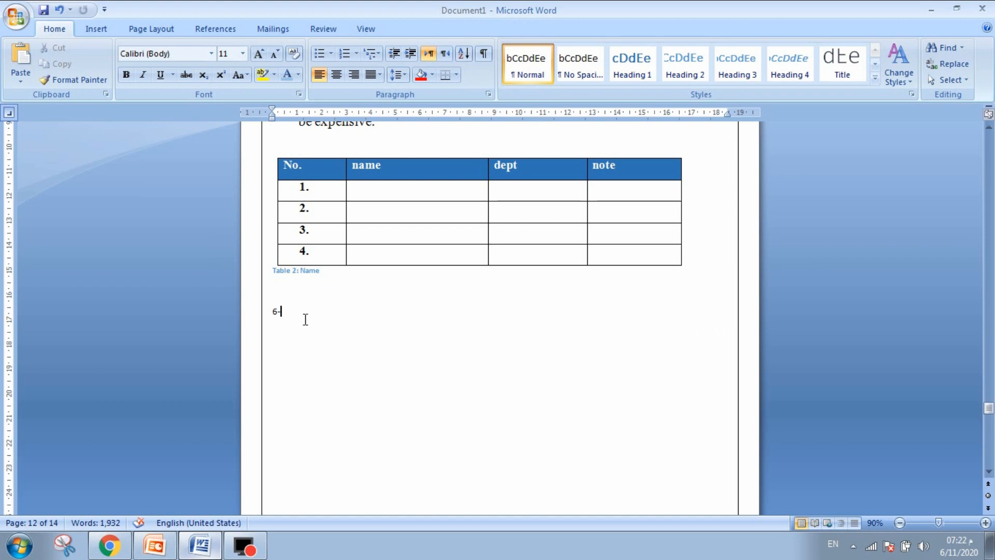
Step: Make '6- Network in kurdistan' an 18 pt Heading 2 below the table
double_click(289, 313)
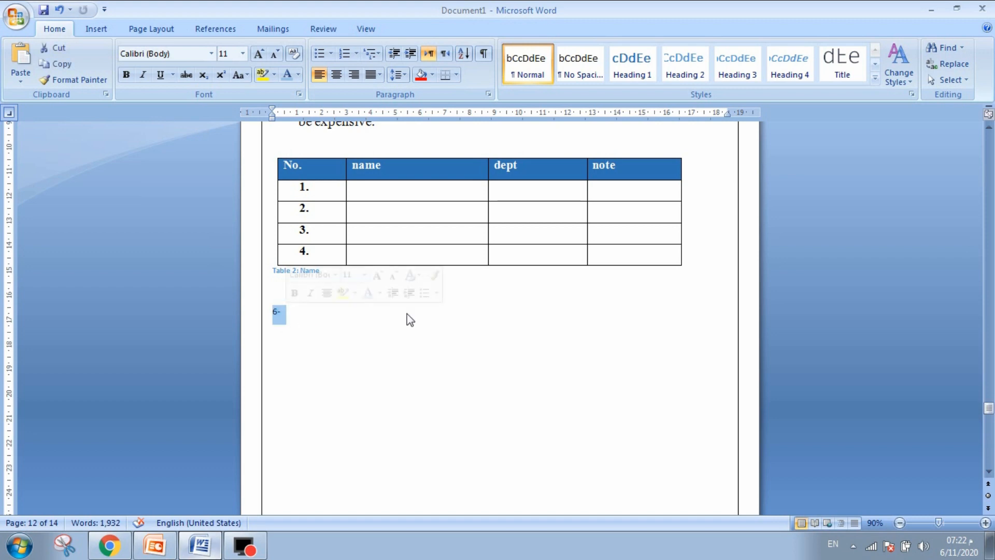
click(699, 72)
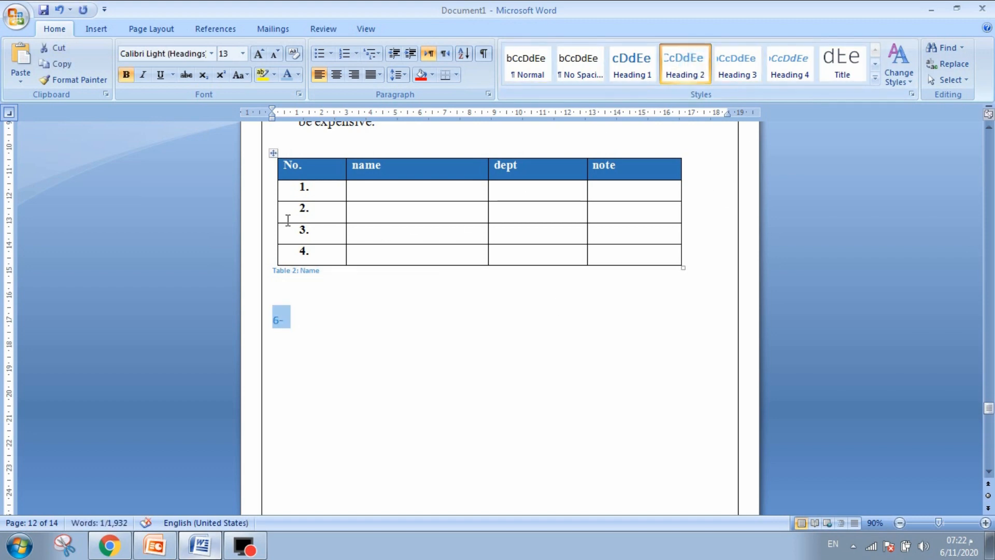
click(262, 54)
click(261, 54)
click(261, 54)
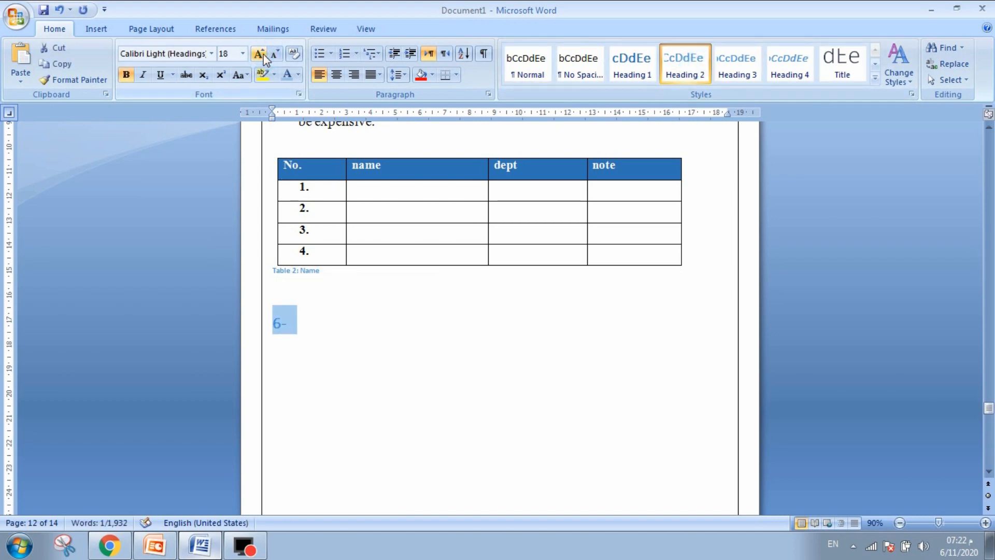
click(295, 323)
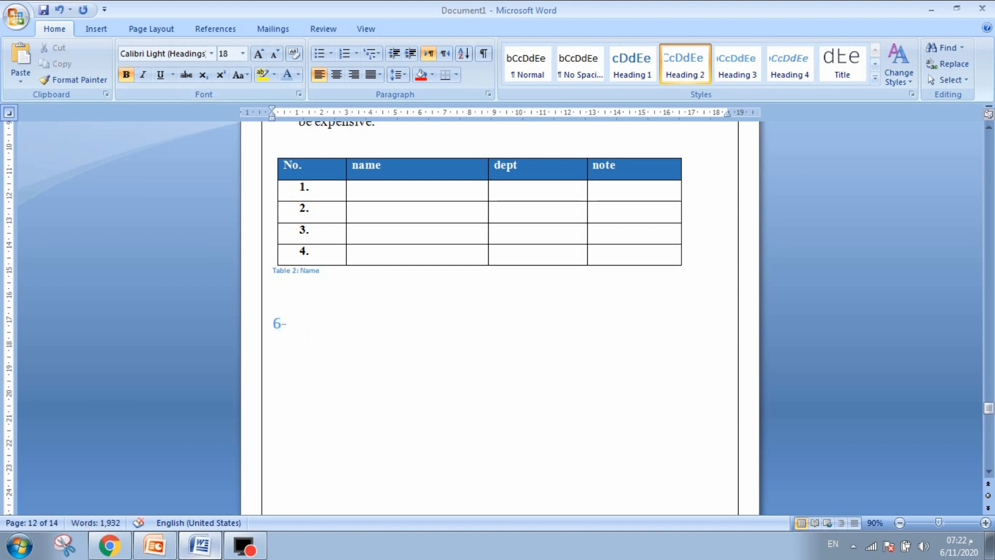
text(Network)
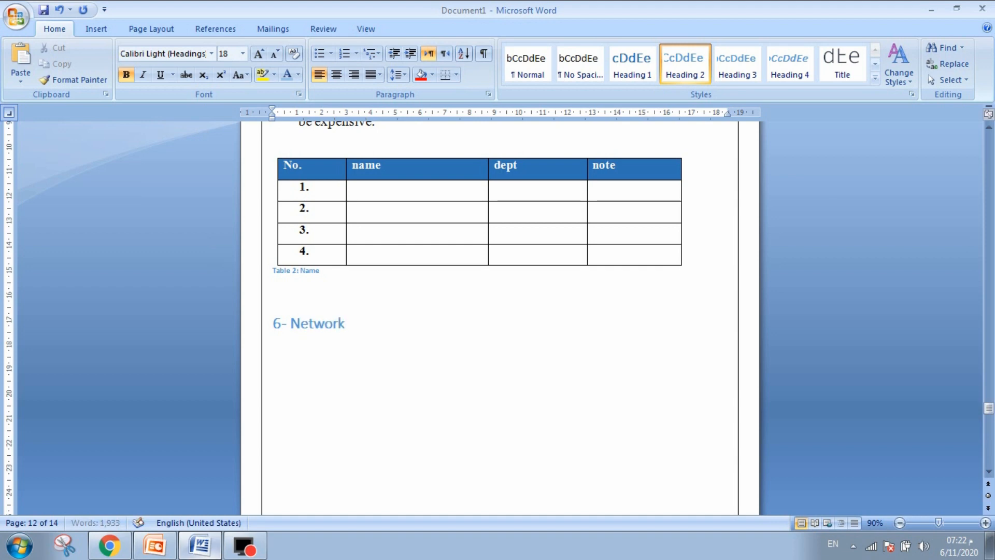
text( in k)
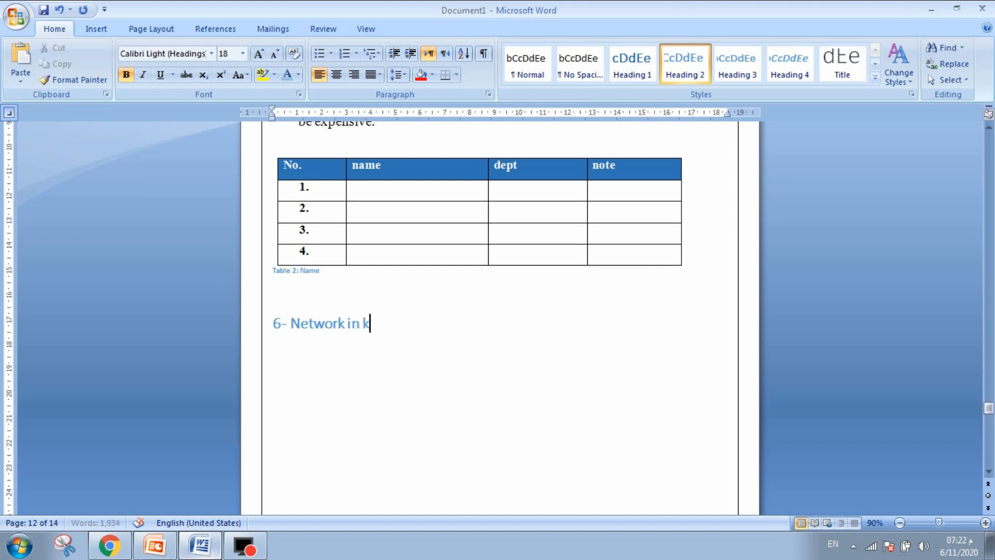
text(urdistan)
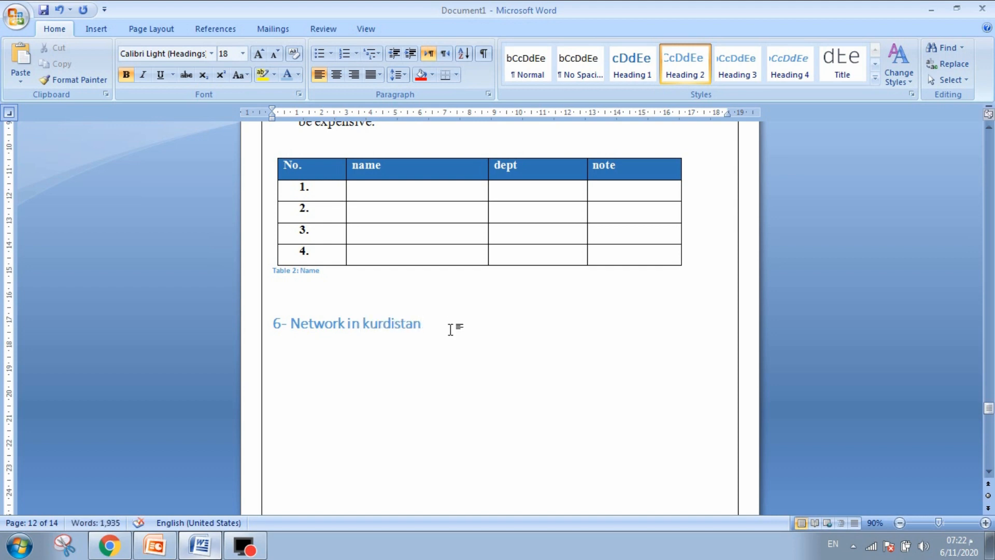
key(Return)
Step: Generate two sample paragraphs with =rand(2,2) and select them
text(=)
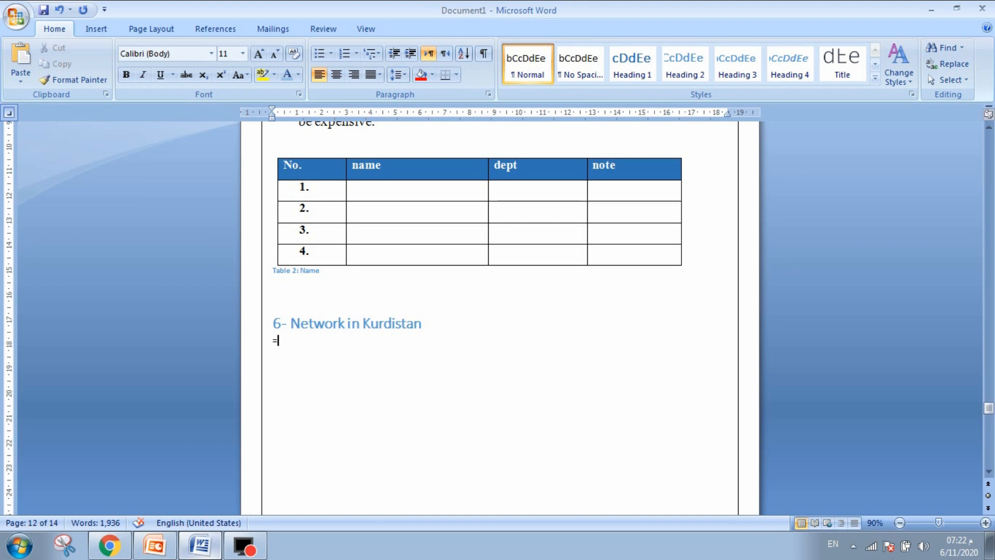
text(rand(2,2))
key(Return)
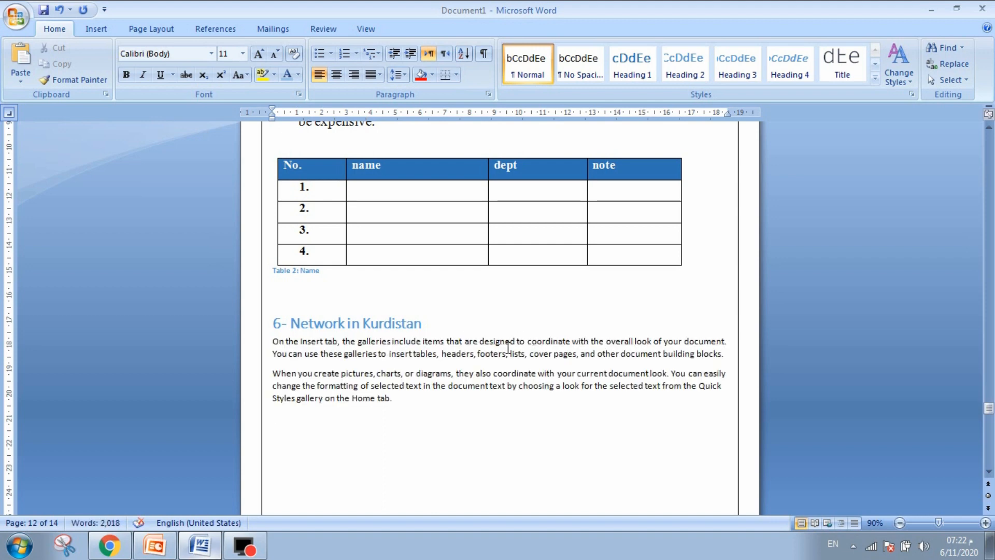
drag(399, 398, 277, 348)
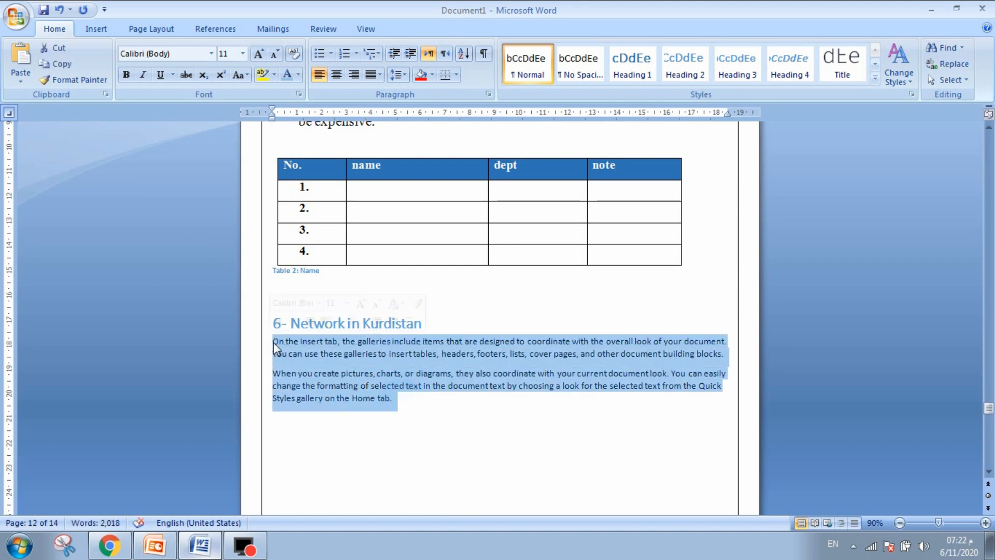
Step: Set the selected paragraphs to 16 pt Times New Roman with 1.5 line spacing
click(258, 54)
click(258, 53)
click(258, 54)
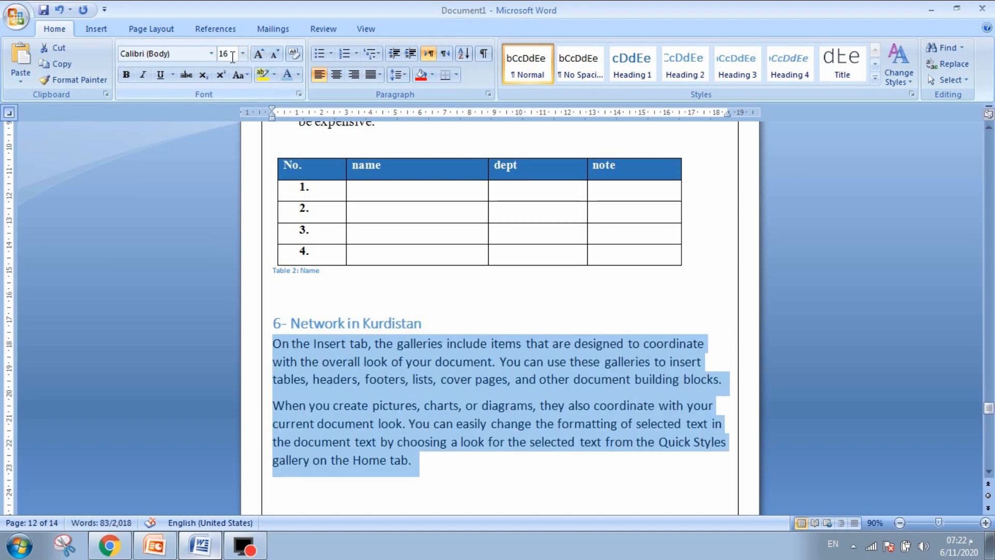
click(211, 53)
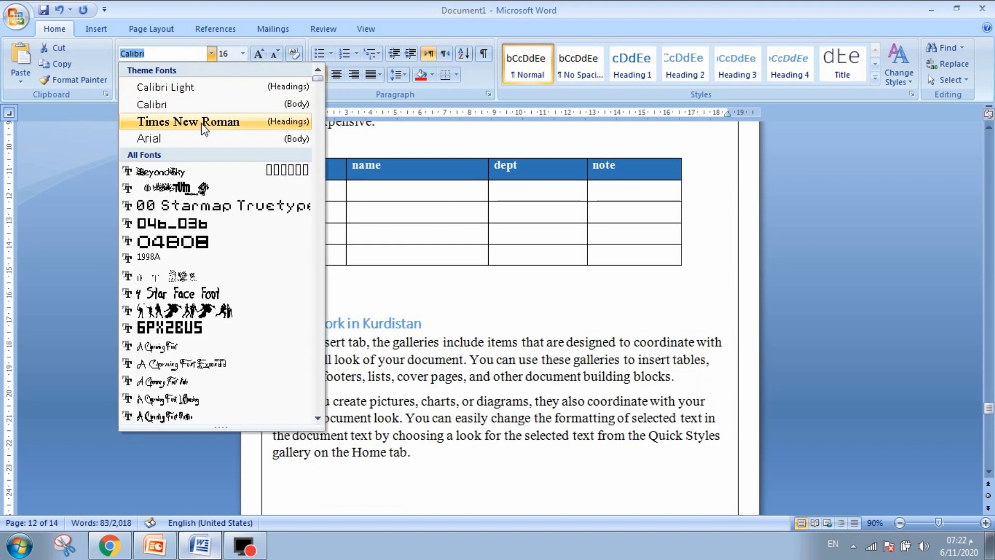
click(202, 122)
click(396, 74)
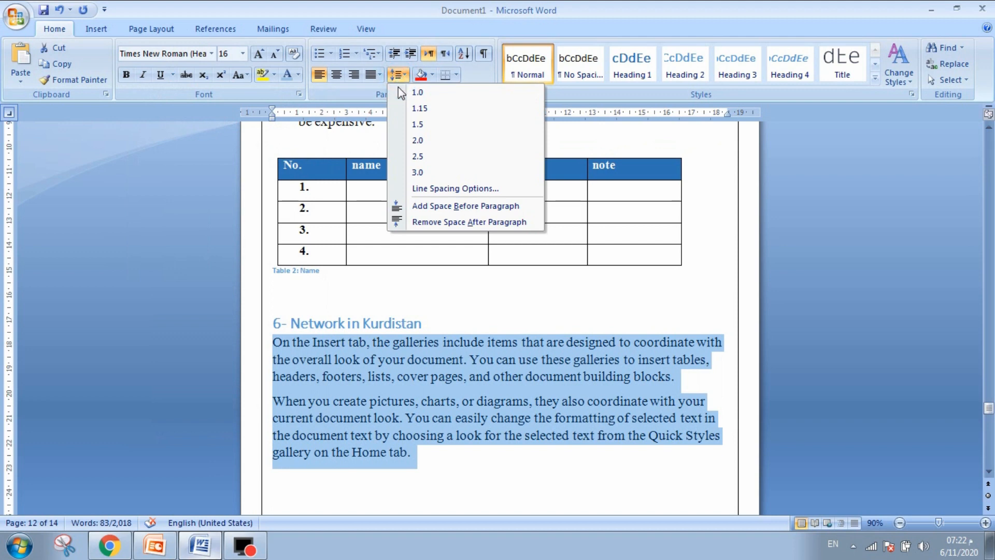
click(435, 124)
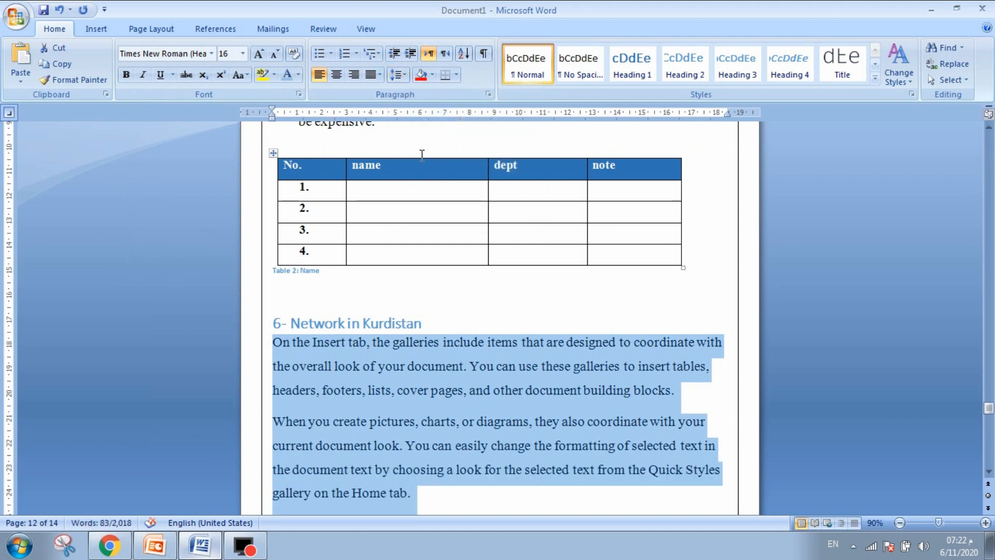
Step: Reselect the two sample paragraphs to check their formatting
scroll(422, 154, down, 2)
drag(409, 394, 271, 251)
click(389, 402)
click(418, 401)
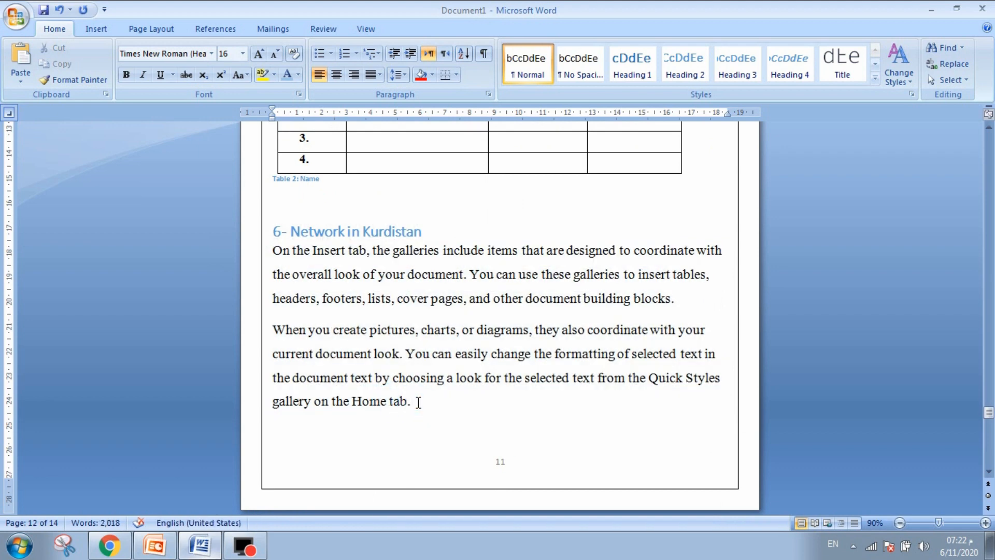
drag(442, 399, 273, 253)
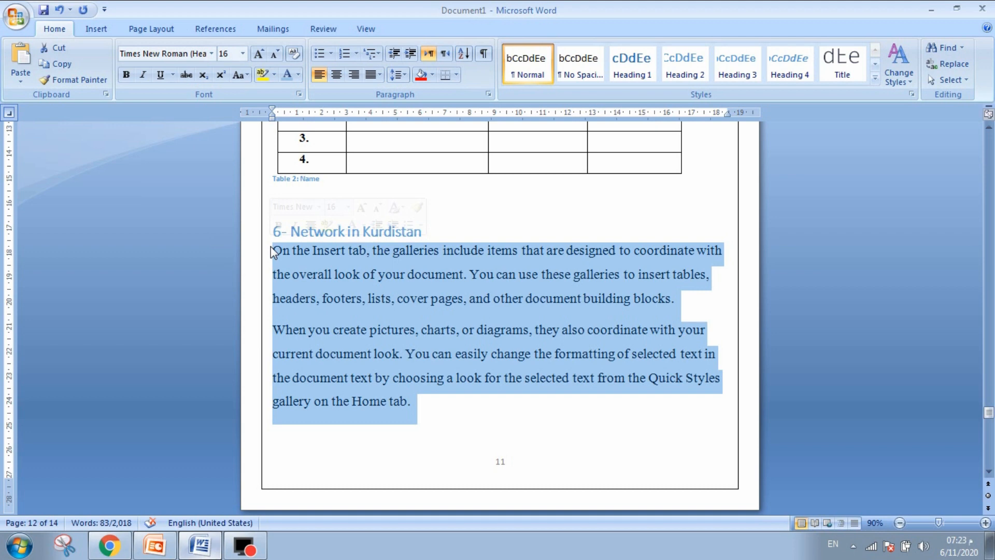
click(420, 400)
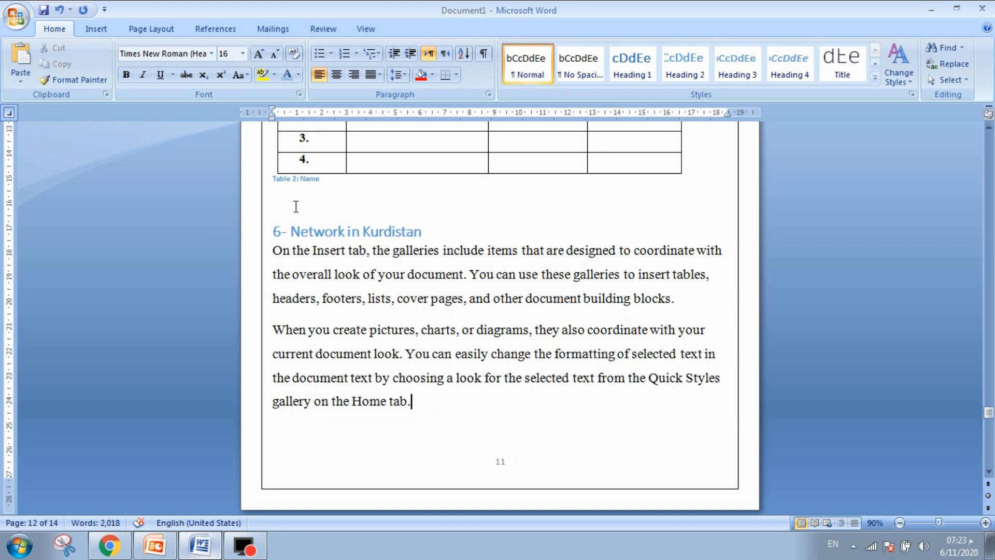
Step: Start a new bibliography source from the References citation tools
click(213, 29)
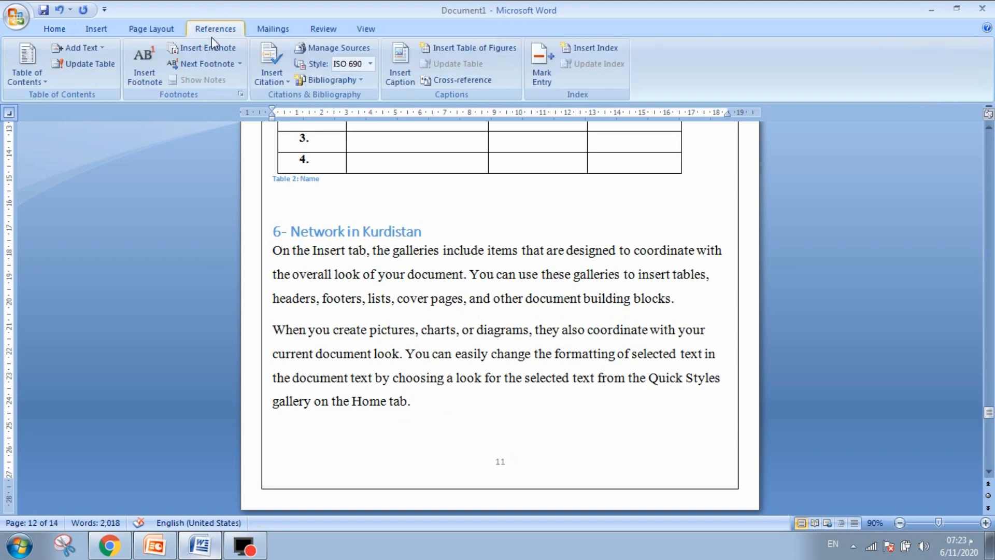
click(269, 78)
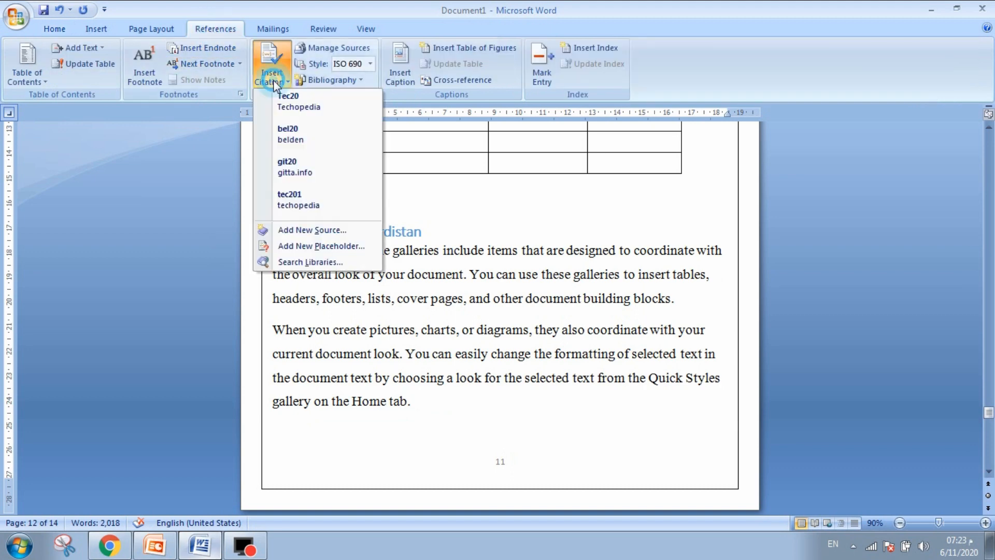
click(301, 231)
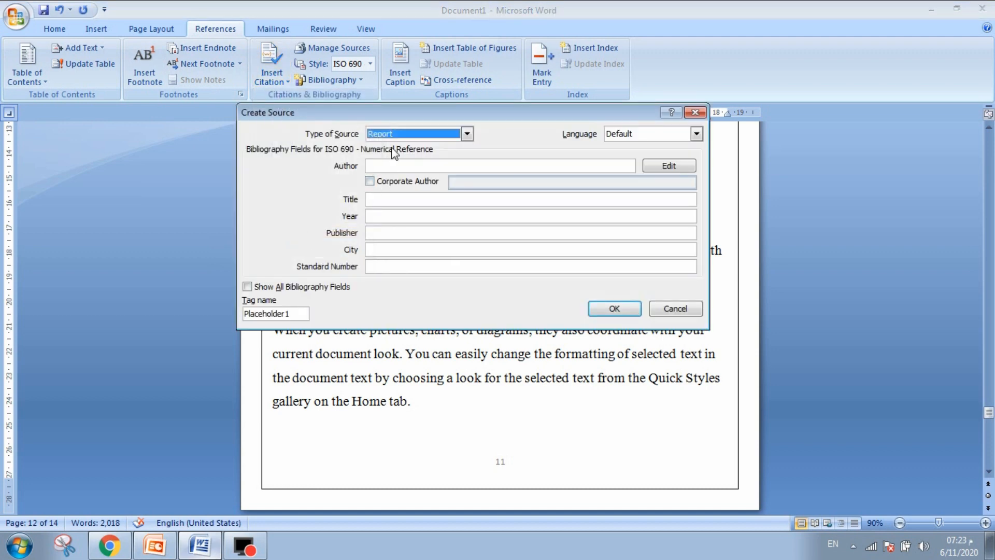
Step: Try the Web site and Book source types, then settle on Report
click(391, 134)
scroll(408, 179, down, 1)
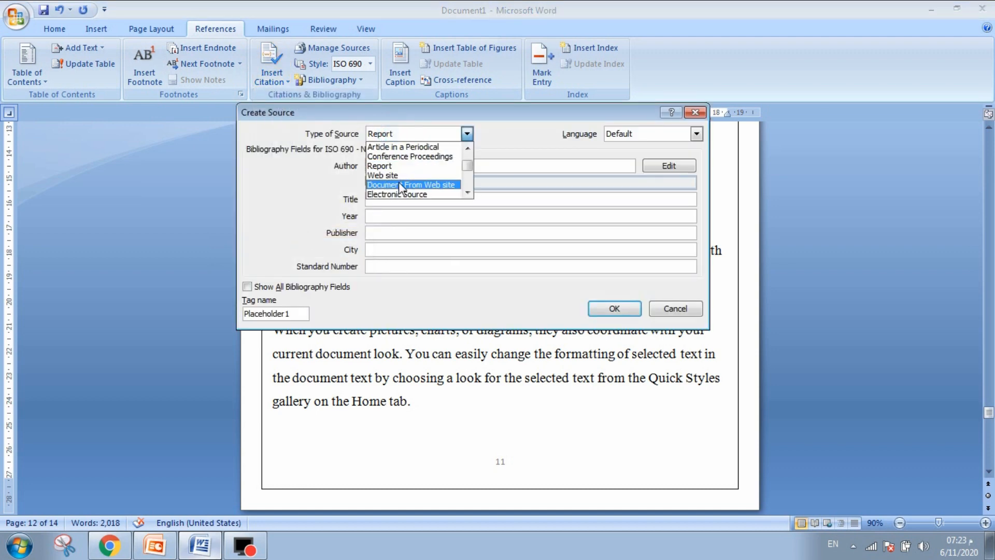
click(394, 176)
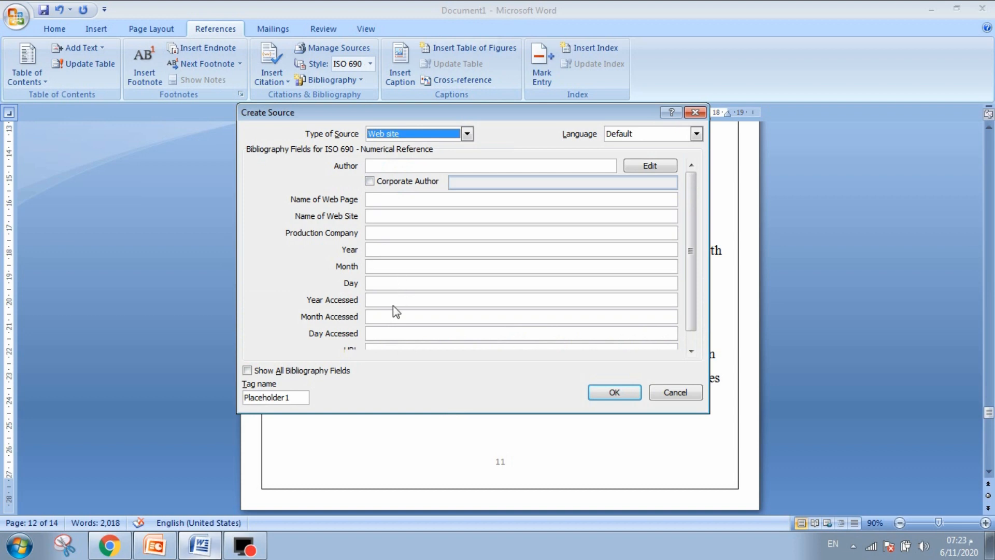
click(409, 134)
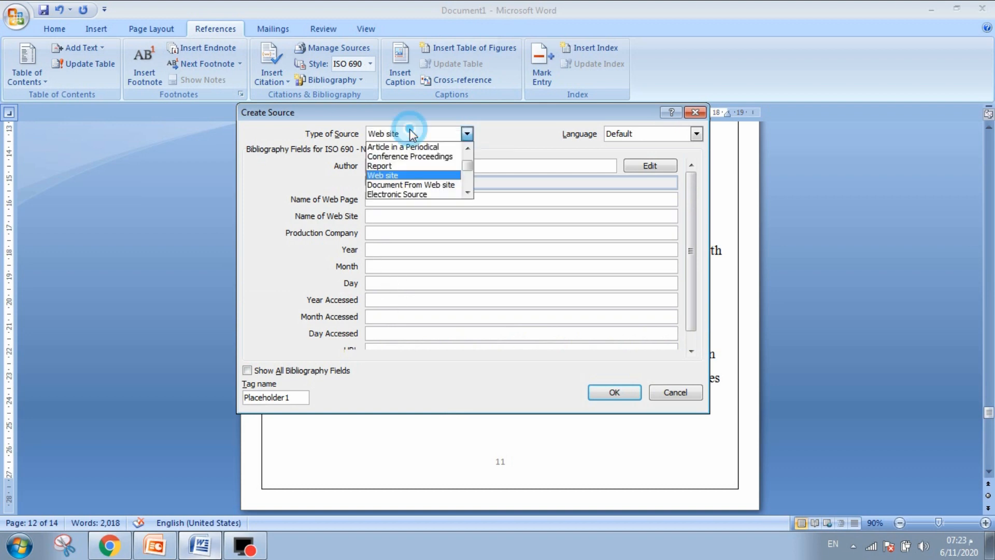
click(403, 166)
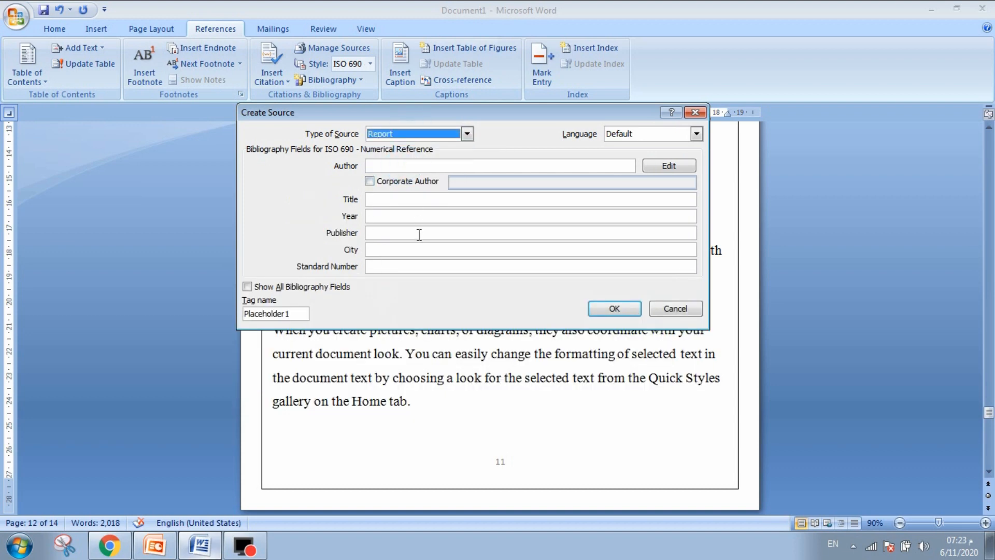
click(429, 133)
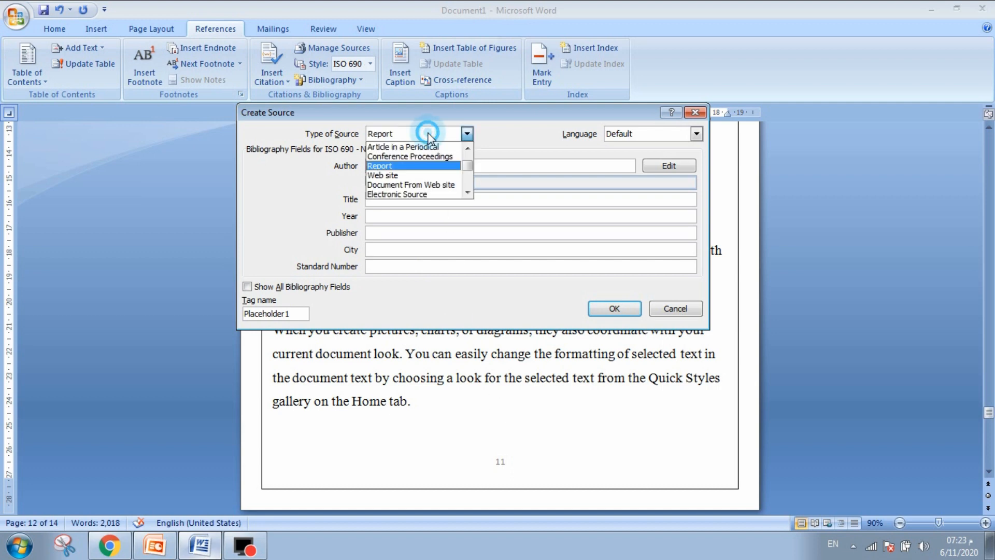
scroll(416, 178, up, 2)
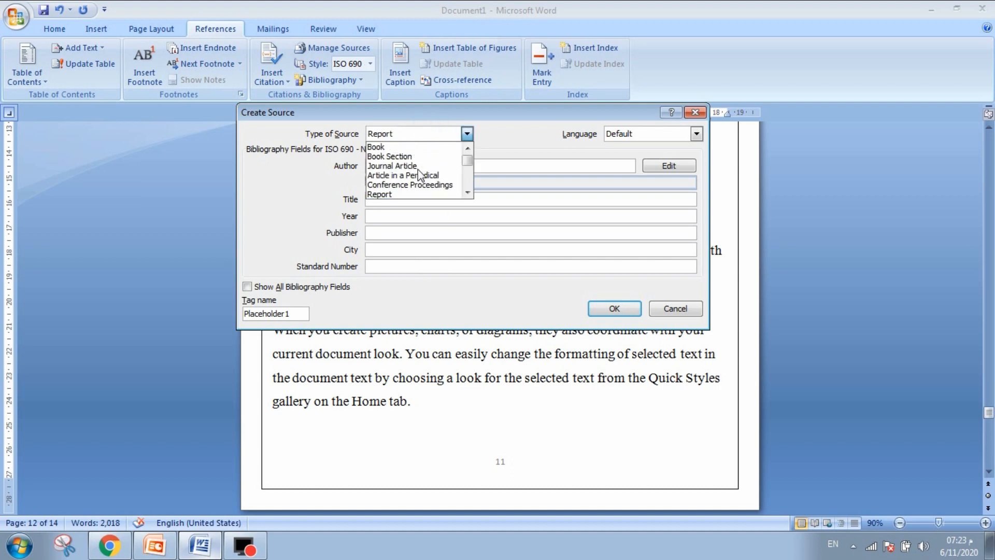
click(404, 147)
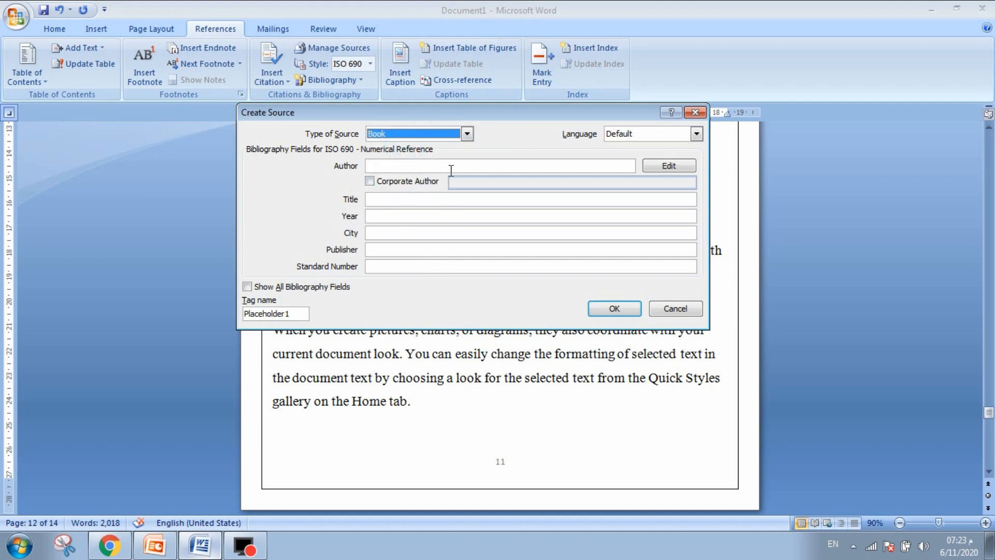
click(437, 135)
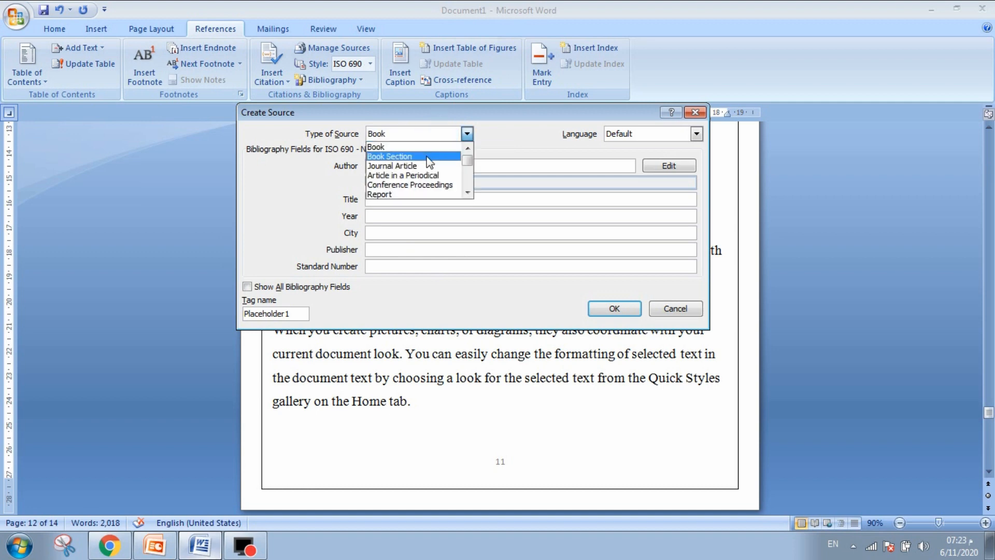
scroll(408, 181, down, 1)
click(407, 178)
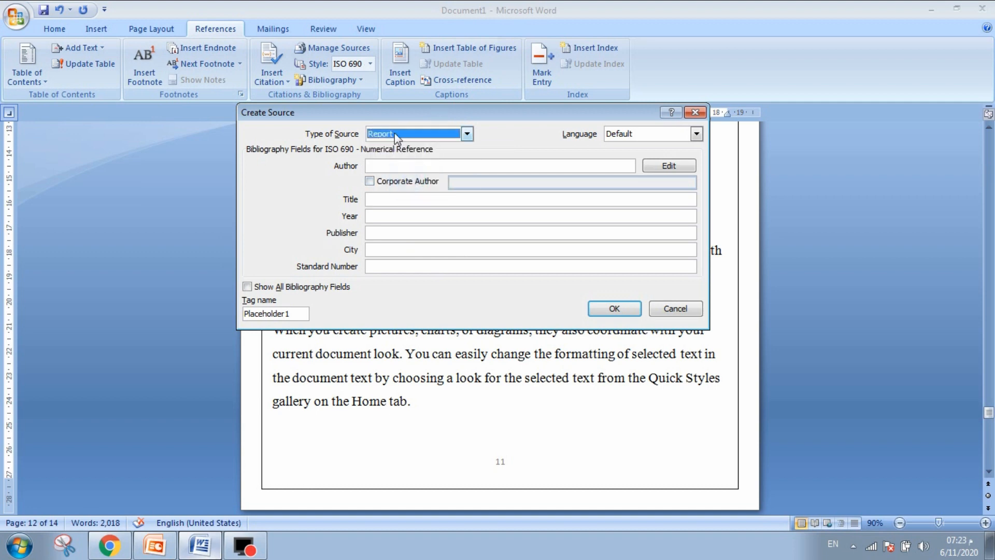
click(393, 167)
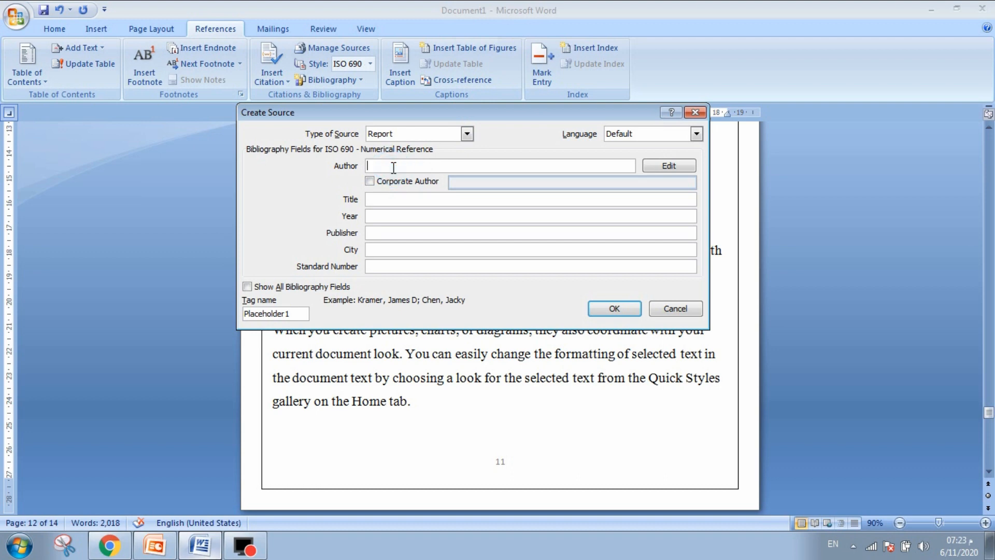
Step: Enter the author's name with capitalised first and last names
text(zedan ghazi)
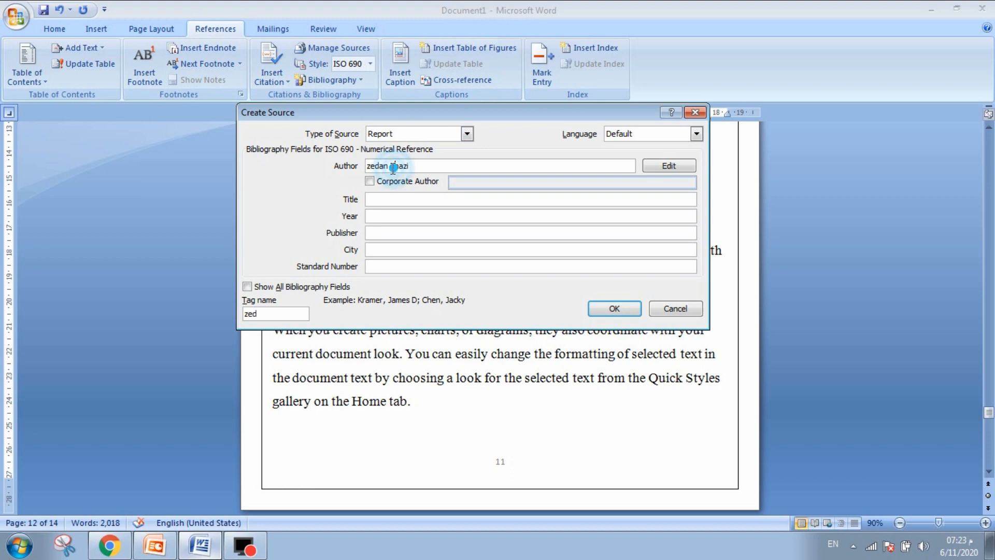
drag(393, 168, 388, 168)
text(G)
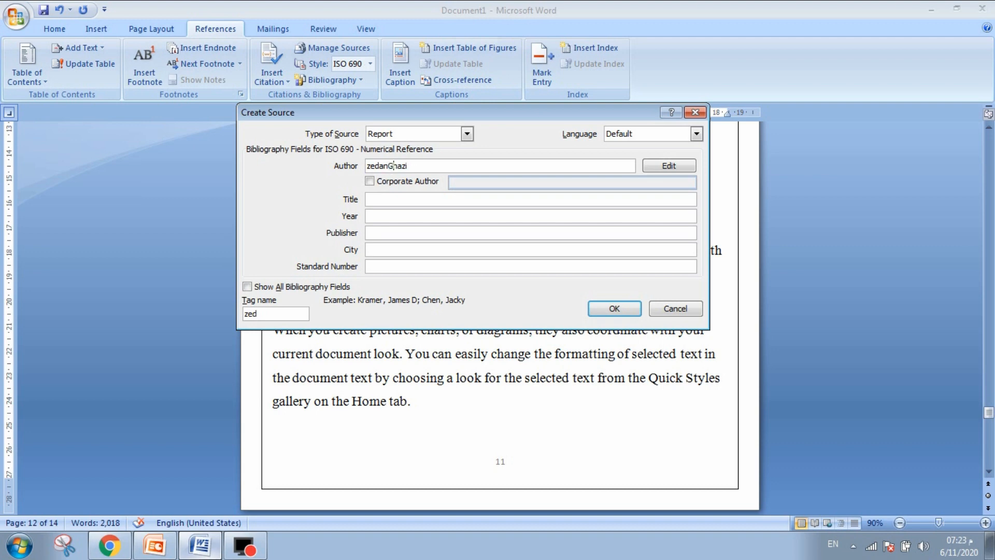
click(388, 166)
click(368, 168)
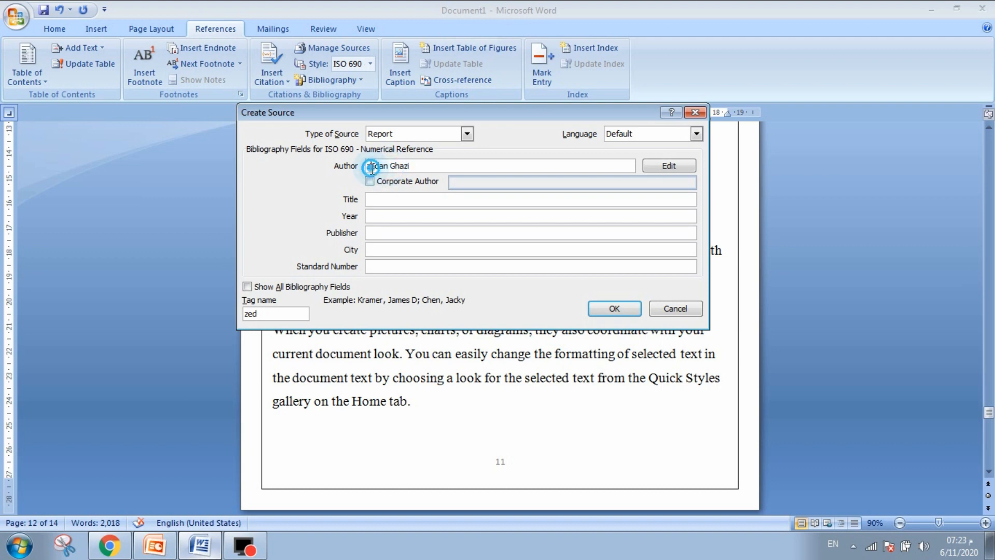
key(Delete)
text(Z)
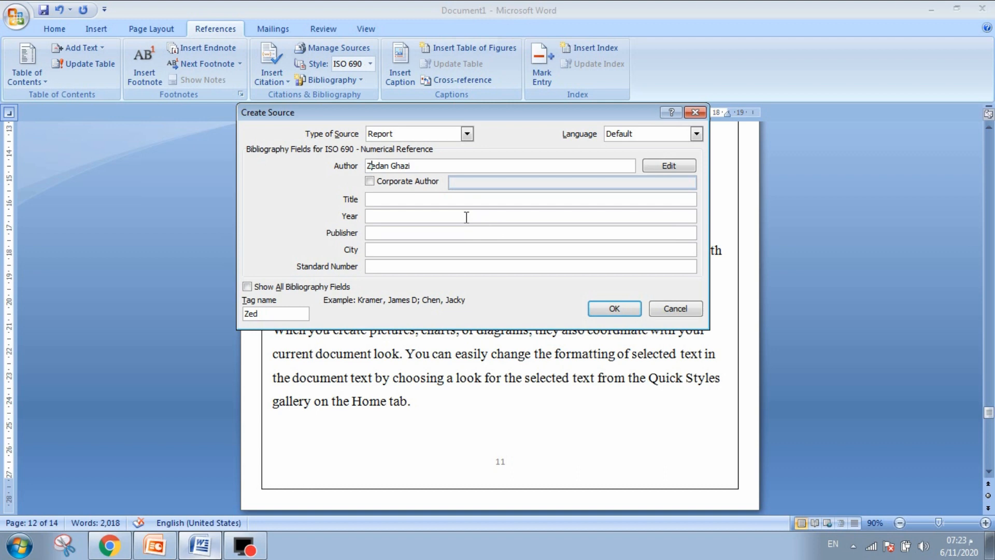
click(385, 198)
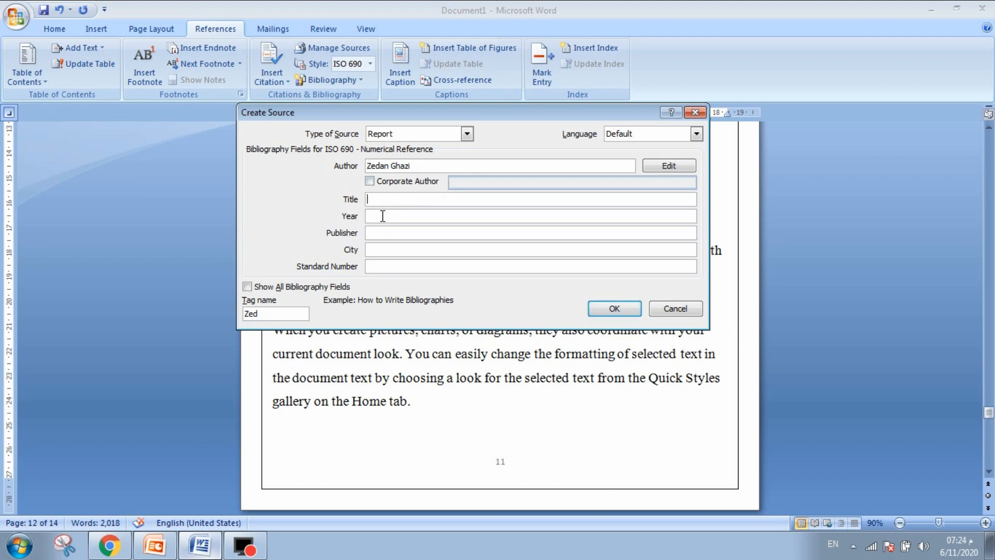
Step: Fill in title Network in kurdistan, year 2018, publisher University of zakho, city zakho
text(N)
text(ew)
text(work in k)
text(urdistan)
click(397, 218)
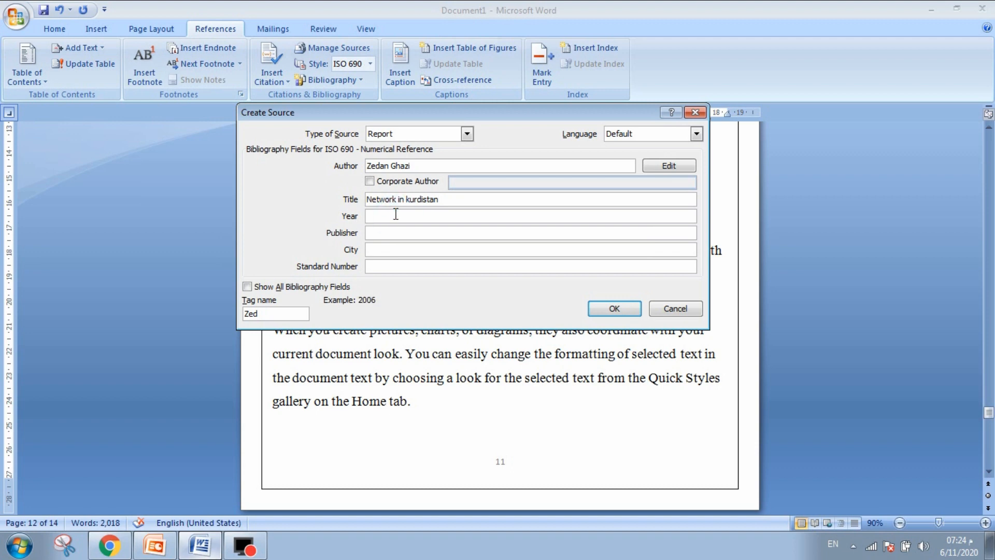
text(2018)
click(388, 233)
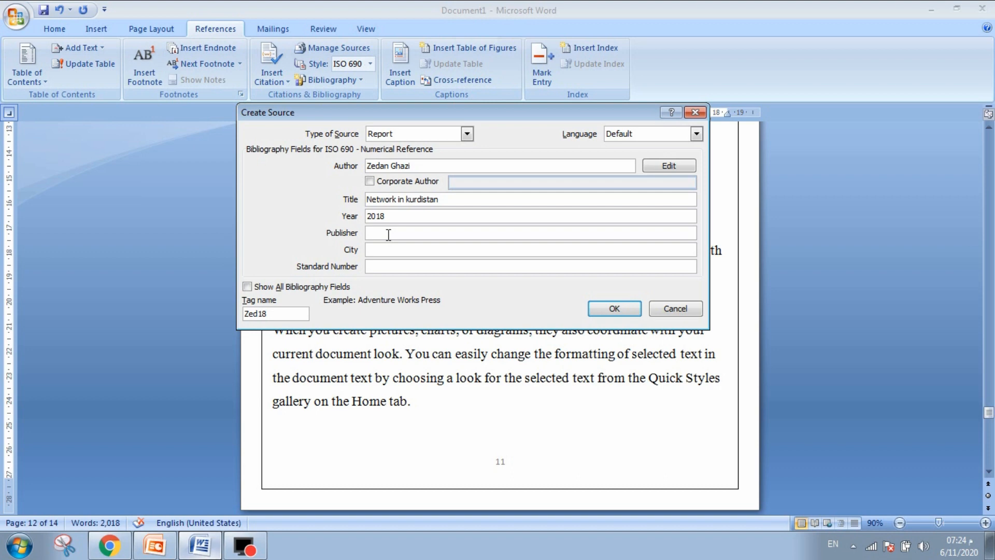
click(388, 235)
text(University of zakho)
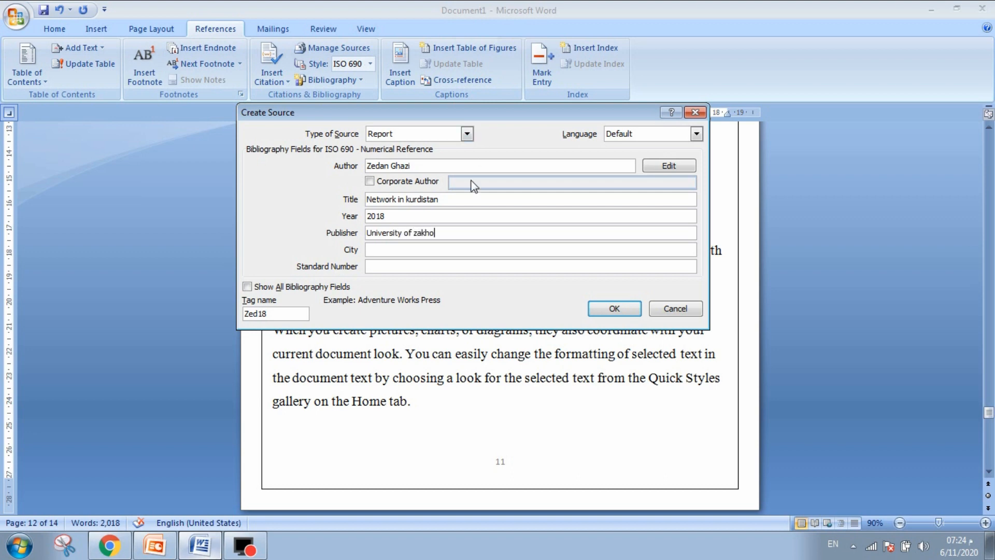
click(385, 250)
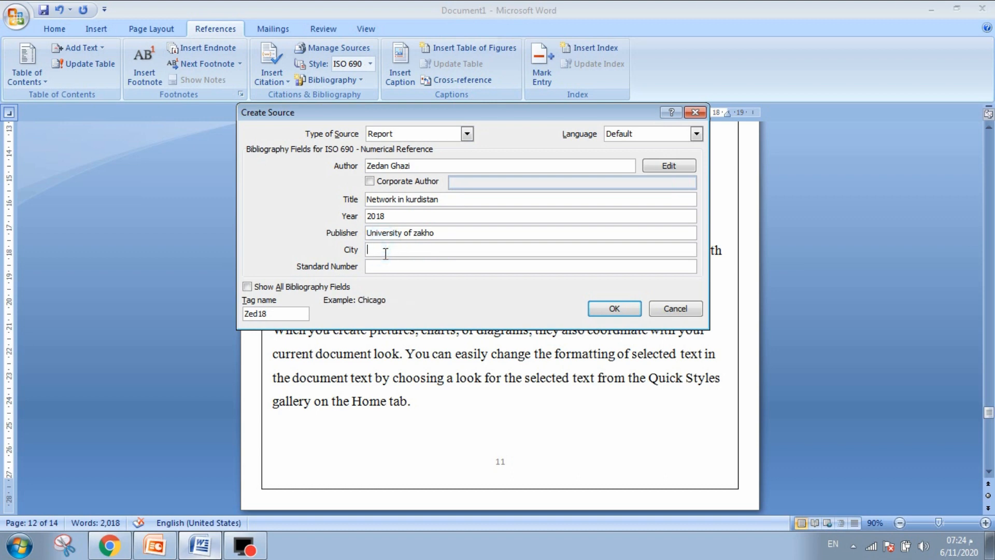
text(zakho)
Step: Review the author and title, then save the source to insert citation (4)
click(407, 166)
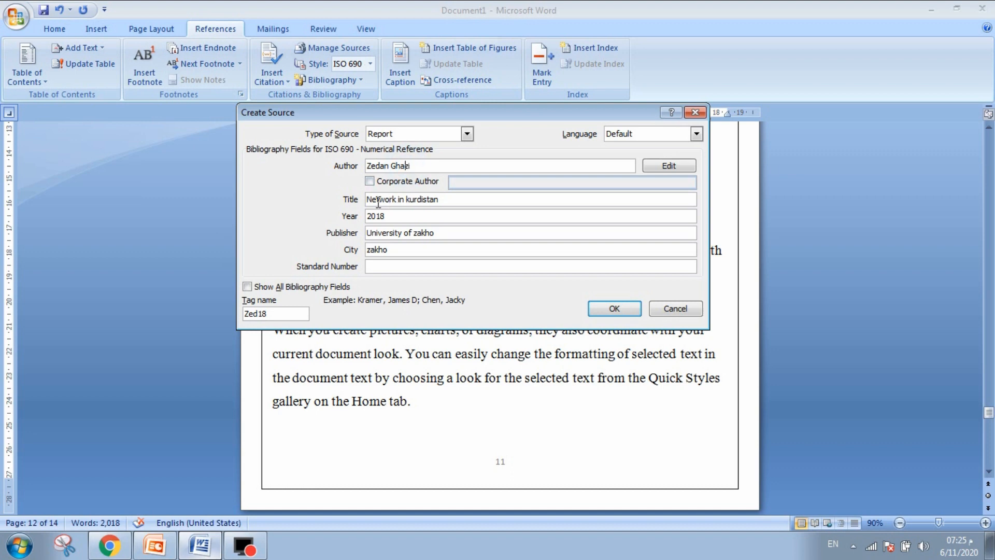
drag(376, 199, 432, 199)
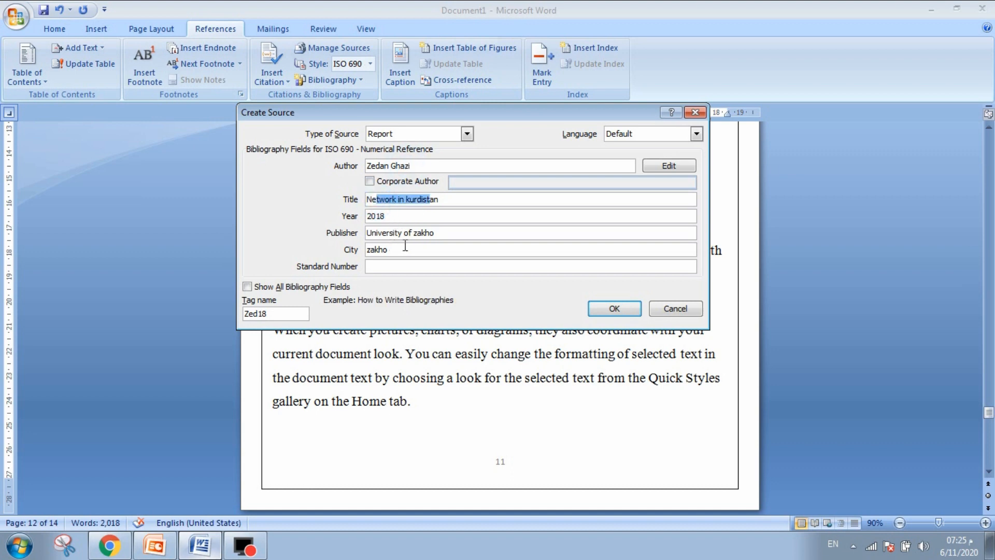
click(613, 308)
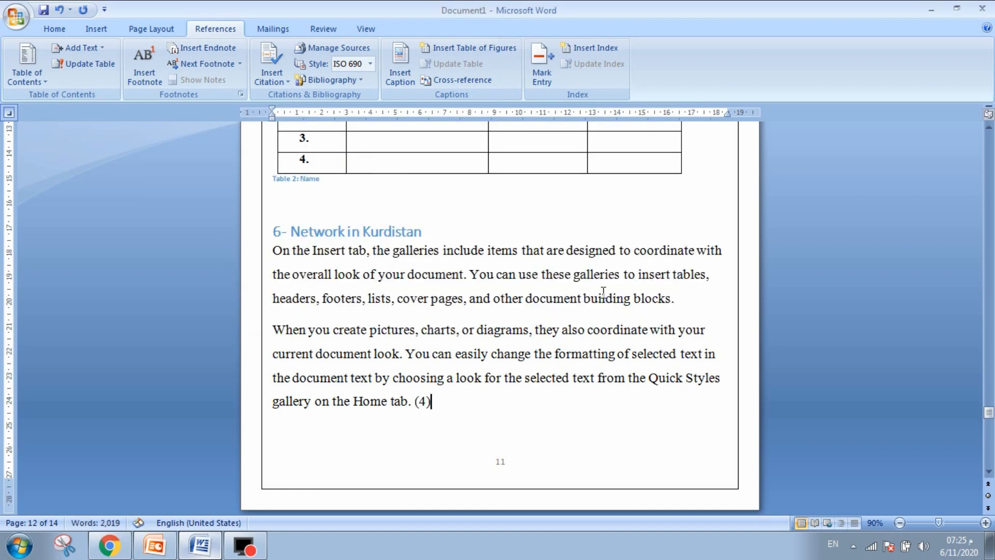
click(431, 400)
click(425, 402)
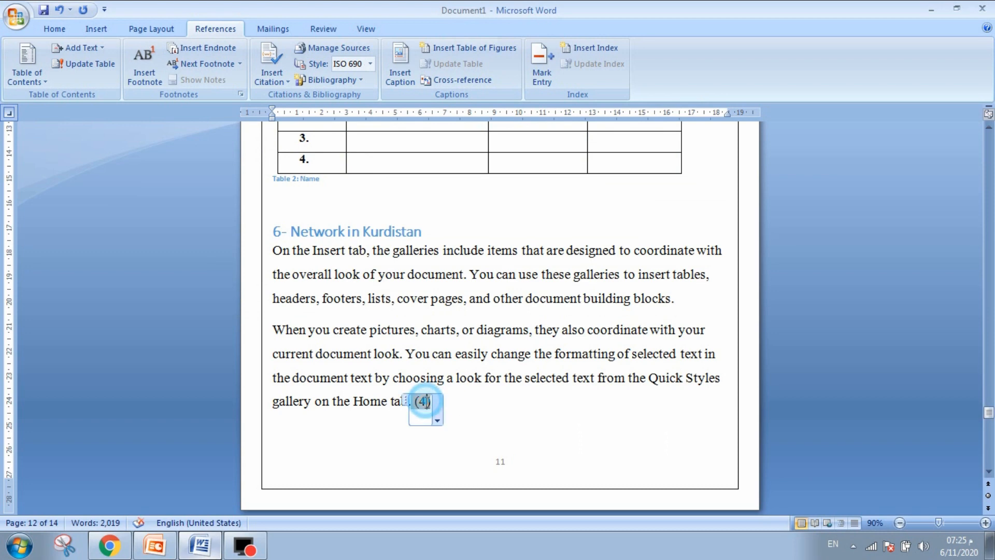
drag(450, 401, 423, 409)
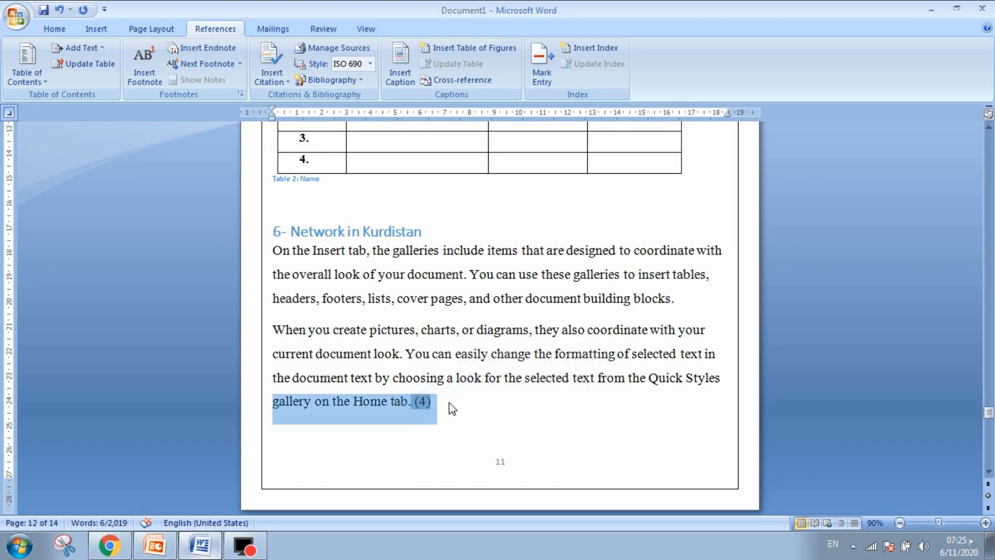
click(436, 402)
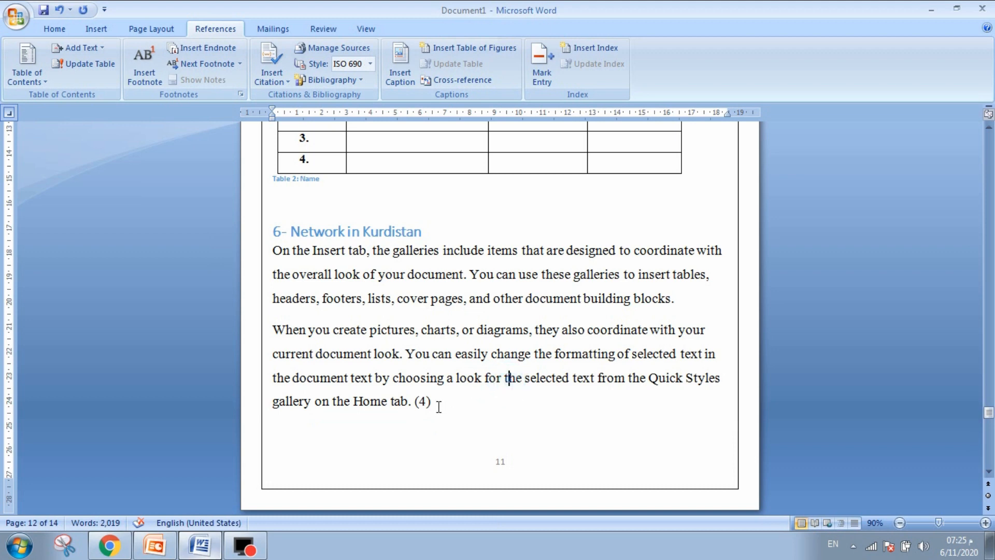
drag(425, 411, 462, 397)
click(446, 389)
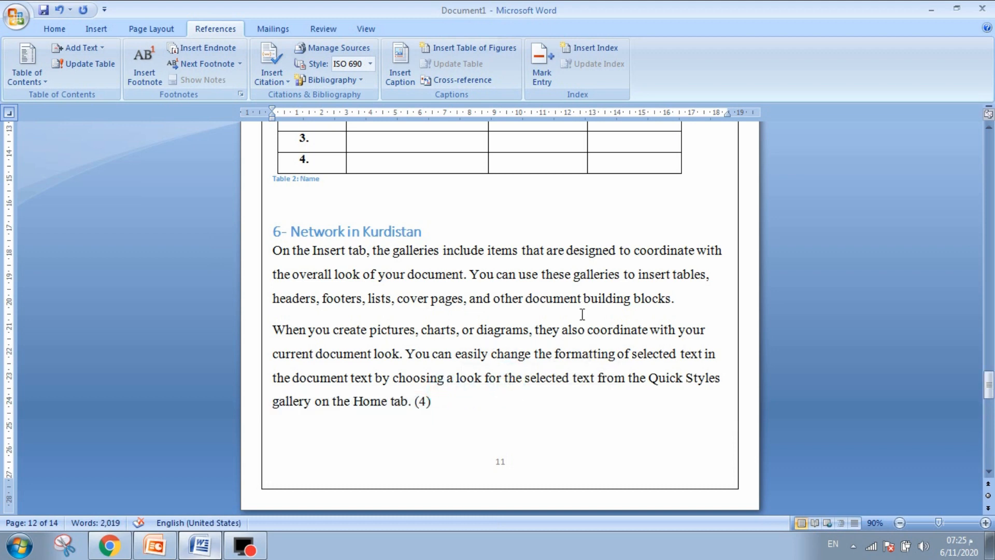
Step: Zoom out to find page 3, zoom back to 90%, and select the empty line under Table Of Contents
scroll(585, 311, down, 4)
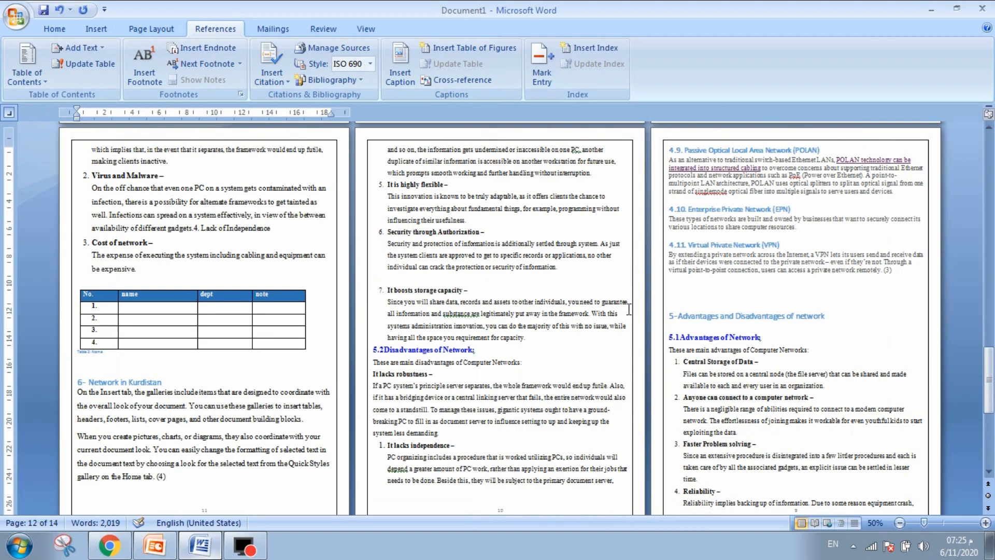
scroll(629, 309, down, 3)
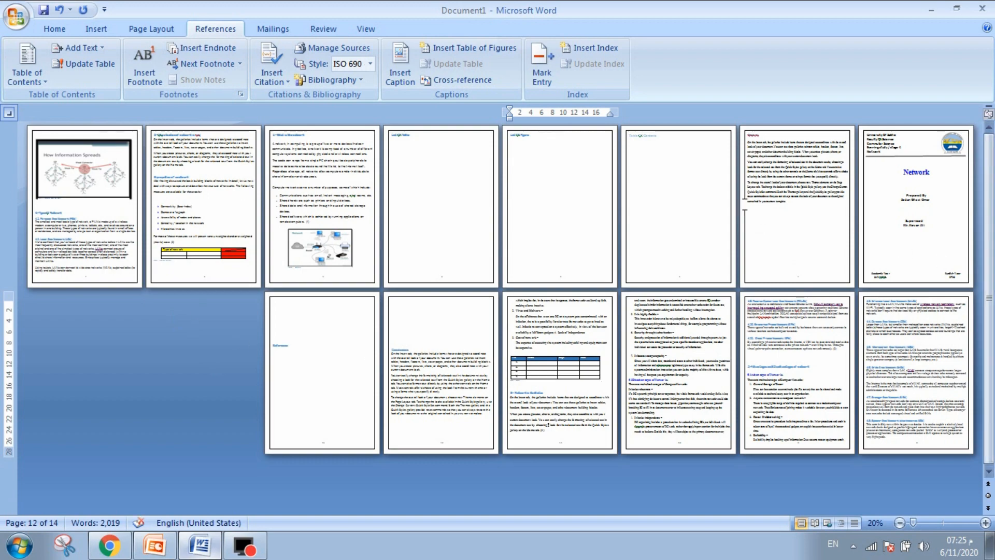
double_click(644, 150)
click(645, 147)
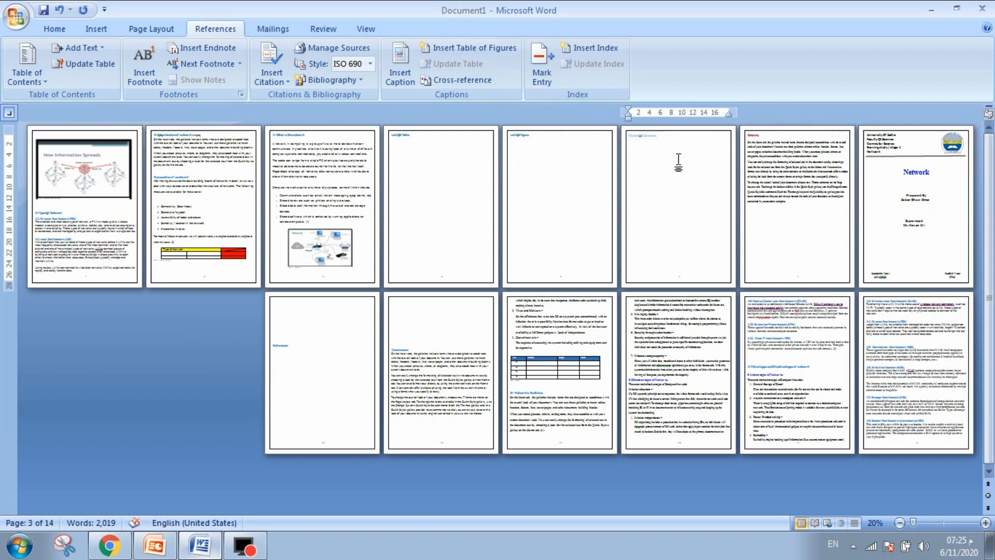
ctrl+scroll(678, 160, up, 5)
ctrl+scroll(680, 161, up, 2)
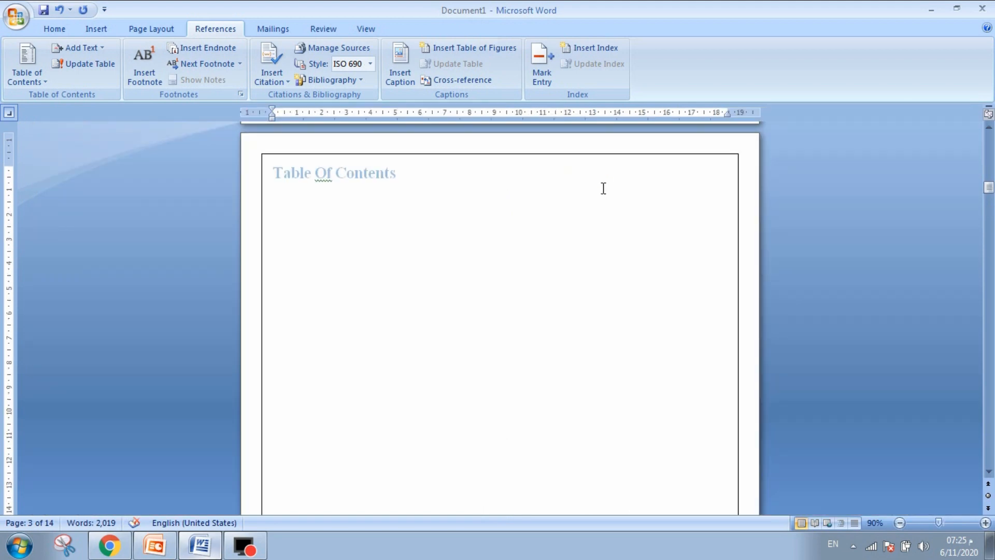
double_click(308, 202)
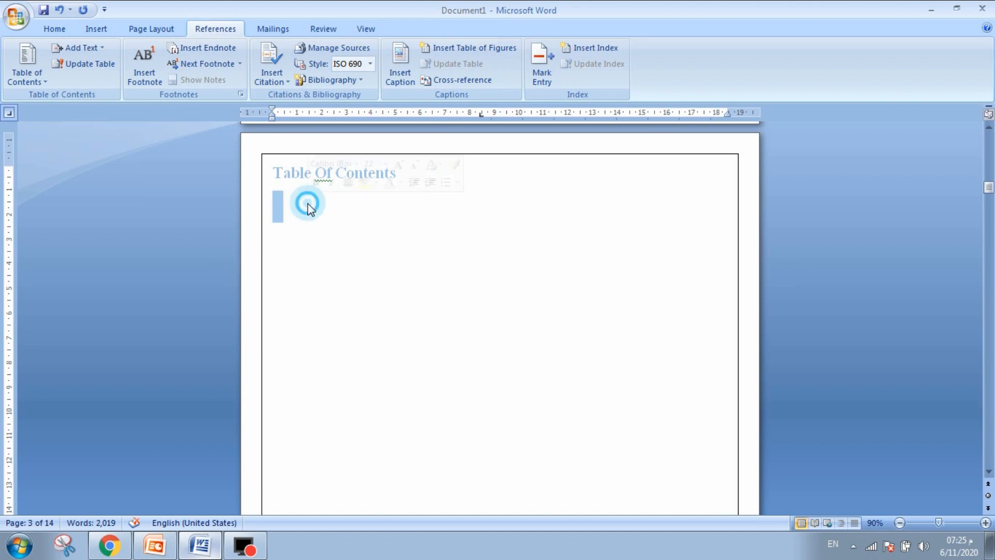
scroll(617, 331, down, 10)
Step: Check on the Home tab that '3-propeties of a network' uses Heading 2 at 18 pt
scroll(636, 359, down, 10)
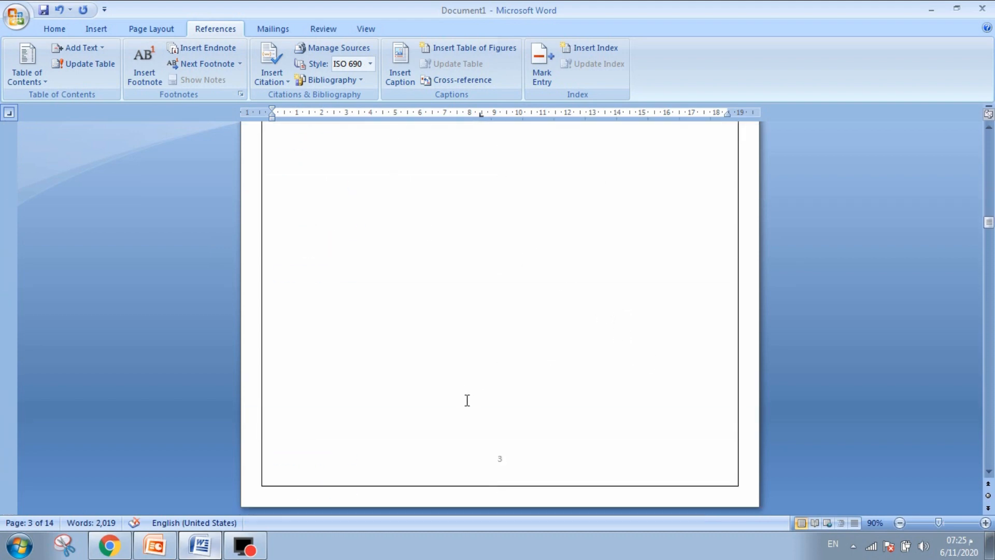
drag(989, 228, 971, 297)
click(462, 233)
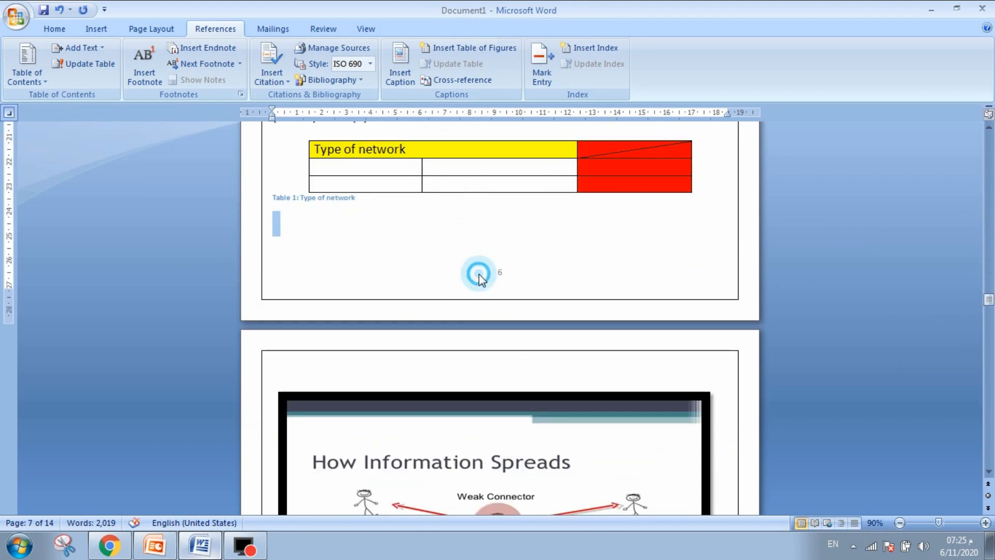
scroll(479, 275, up, 9)
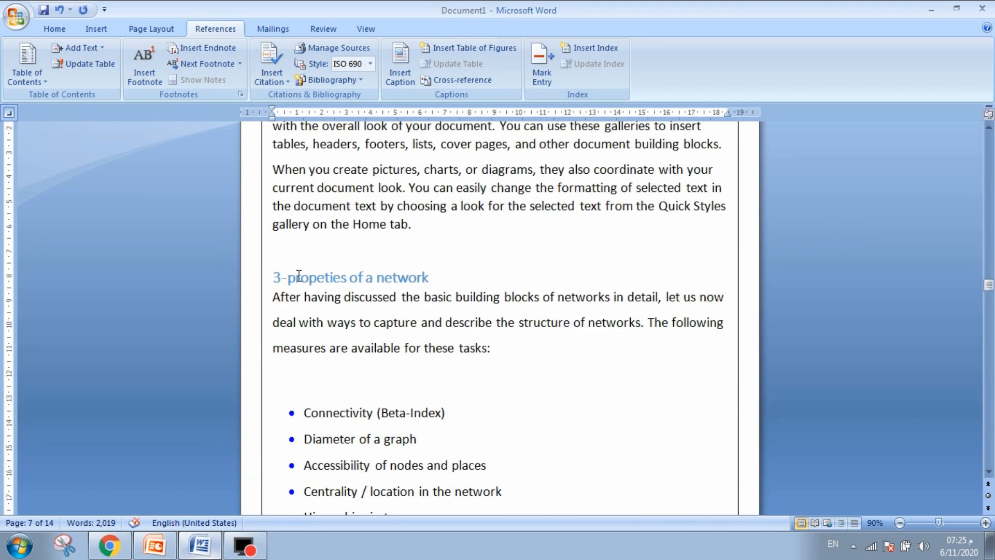
drag(299, 275, 416, 273)
click(407, 276)
click(54, 29)
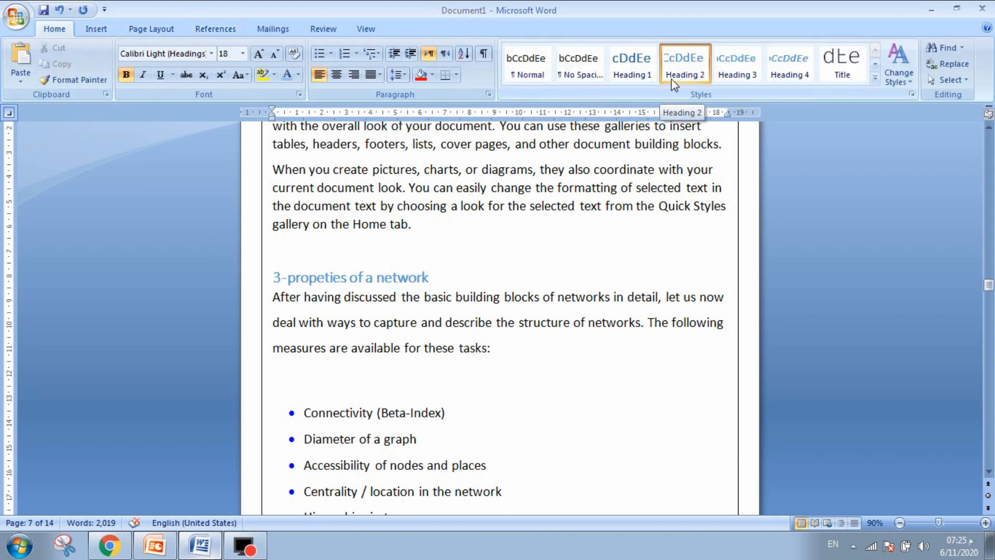
drag(428, 277, 294, 275)
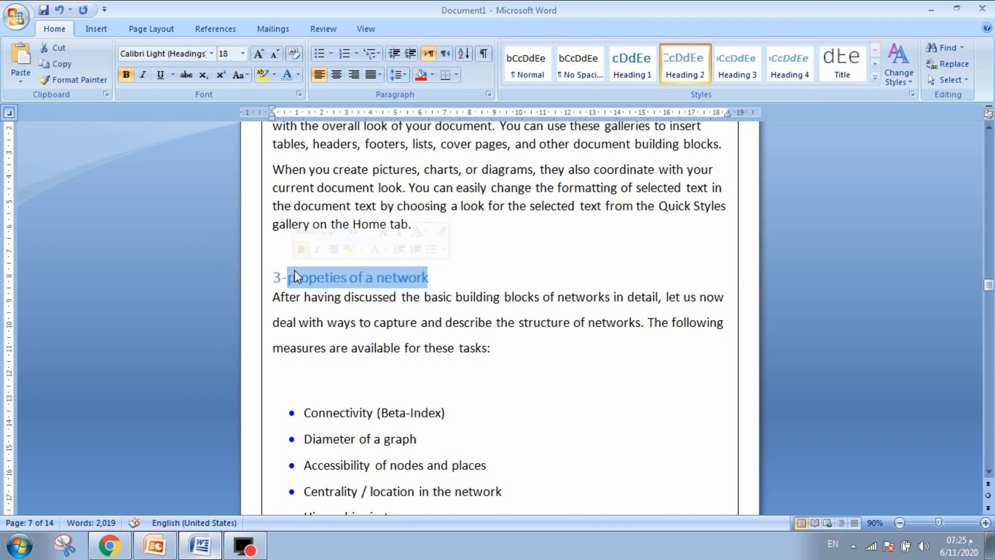
Step: Scroll back to the empty Table Of Contents page
drag(989, 284, 990, 142)
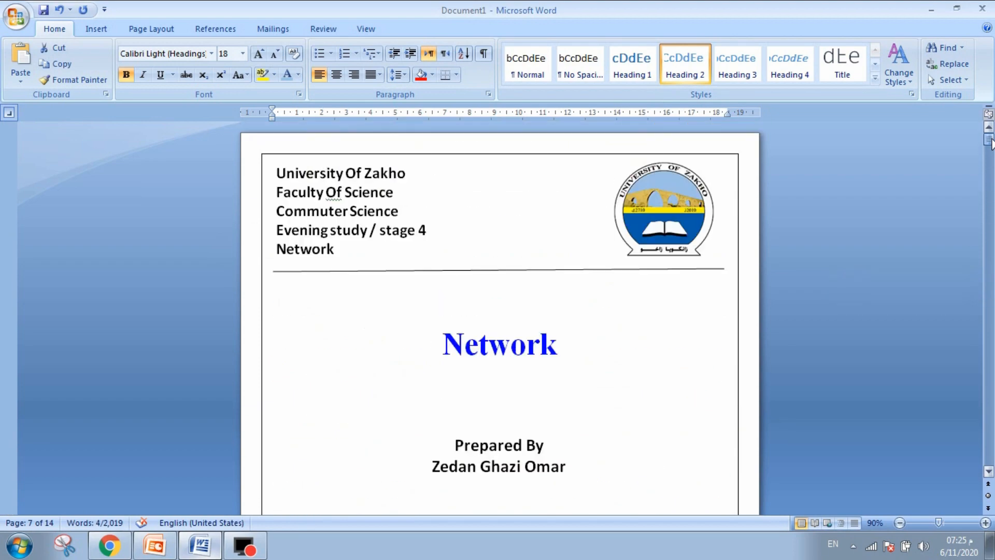
scroll(568, 327, down, 15)
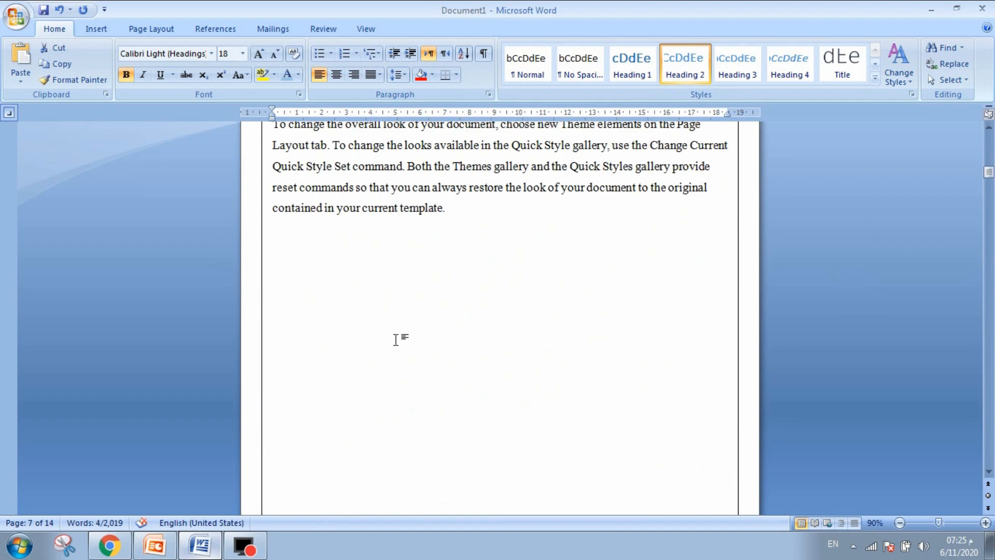
scroll(395, 339, down, 5)
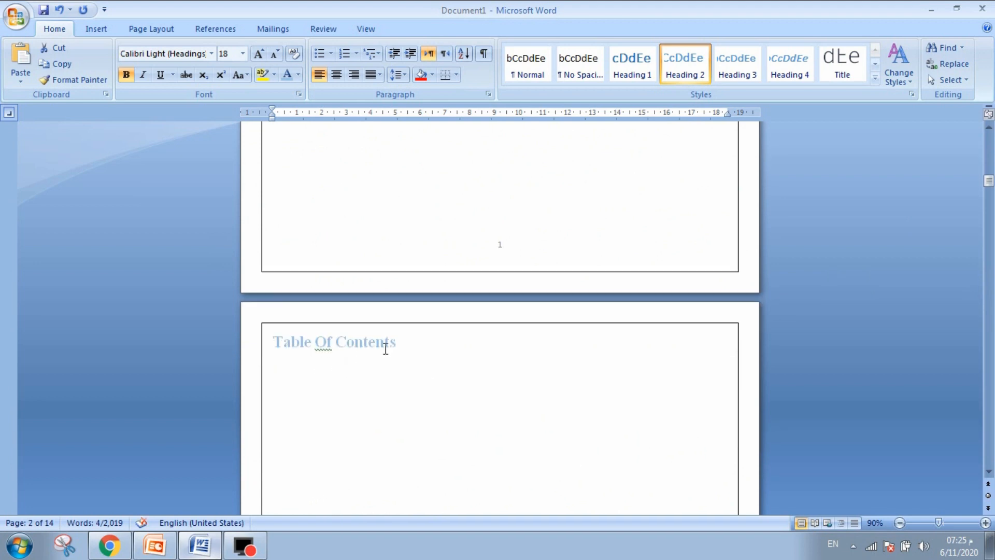
Step: Insert Automatic Table 1 below the Table Of Contents title, listing Abstarct through Reference
click(385, 345)
click(325, 369)
click(275, 373)
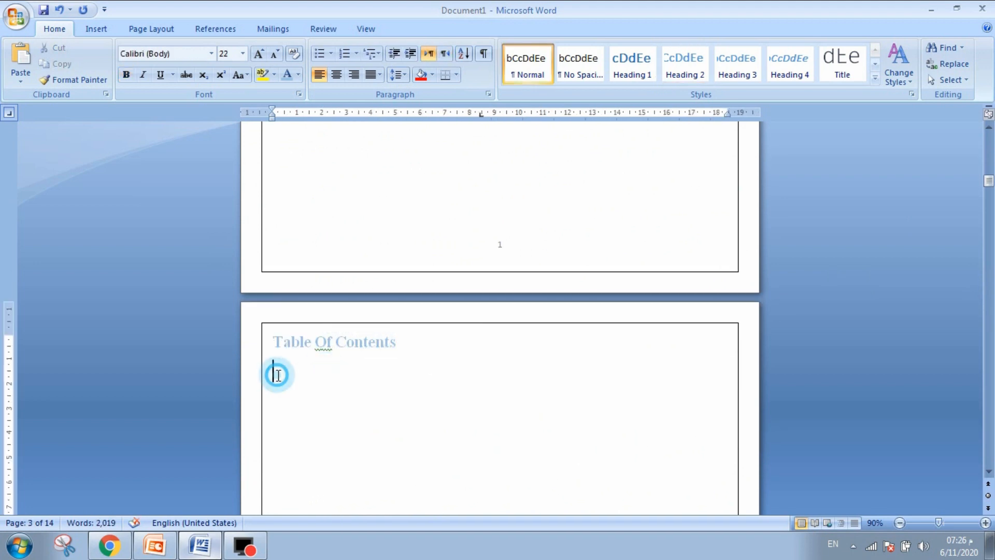
click(213, 30)
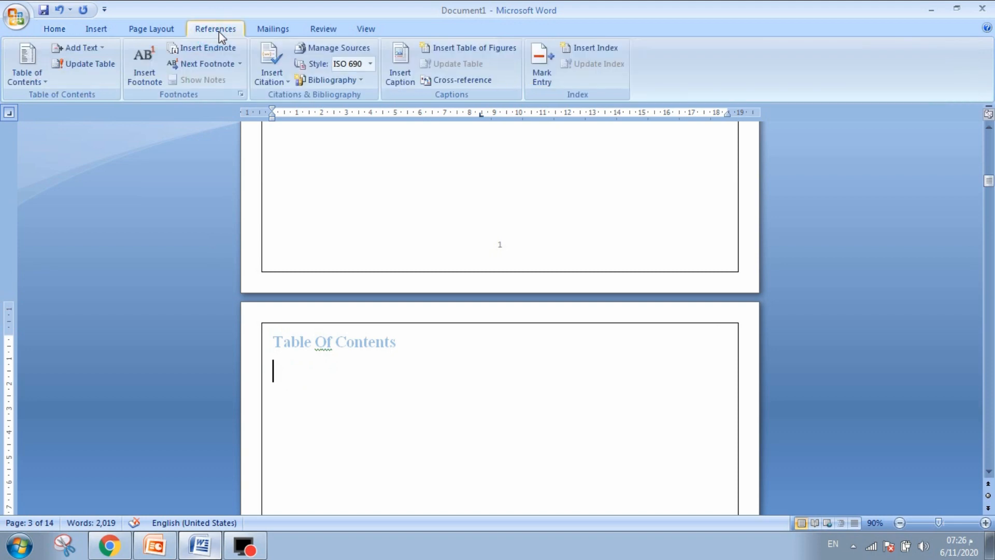
click(35, 72)
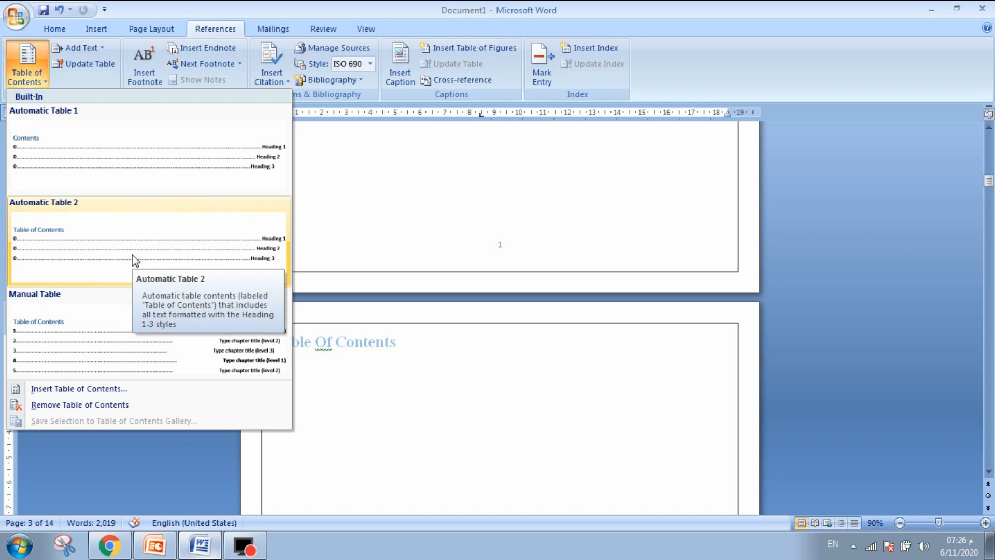
click(269, 167)
scroll(480, 294, up, 10)
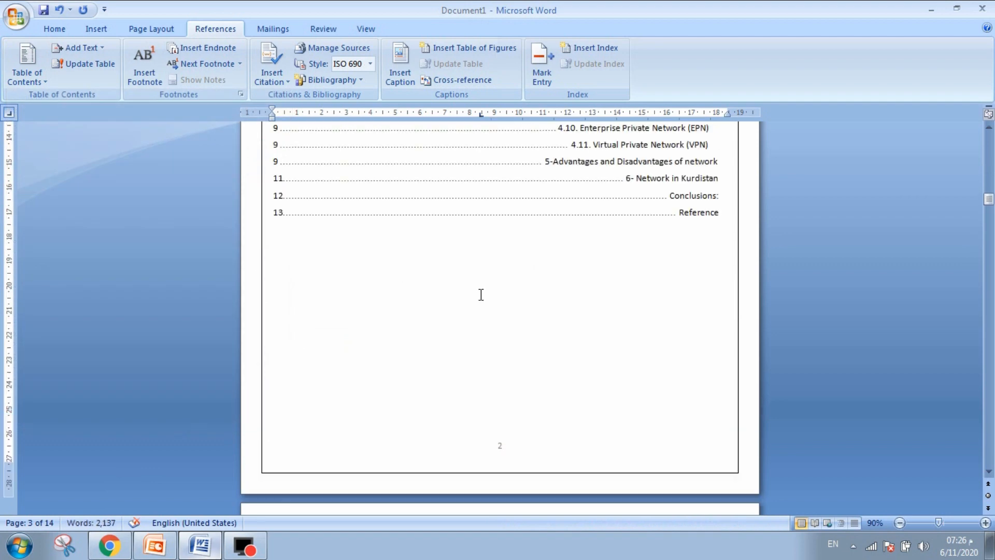
scroll(541, 327, down, 2)
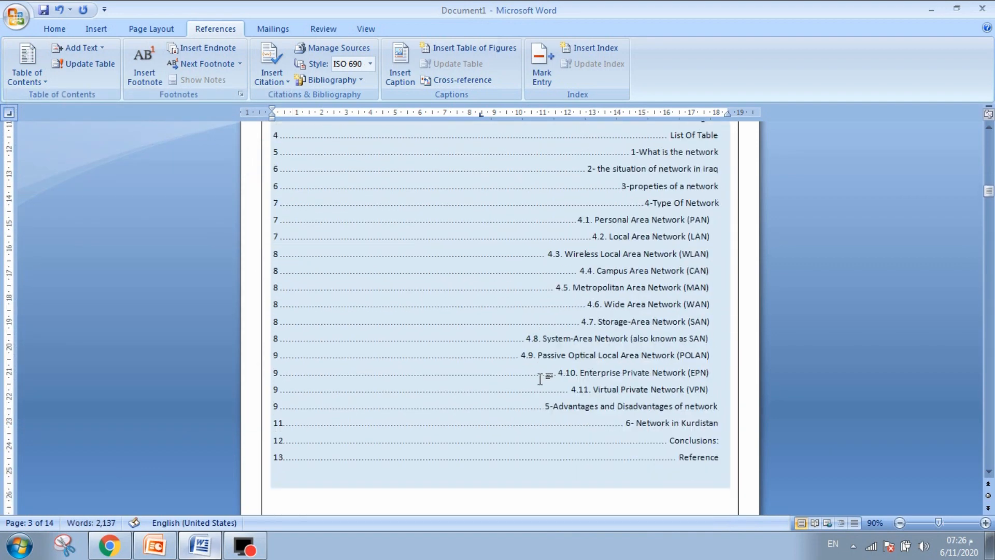
click(700, 436)
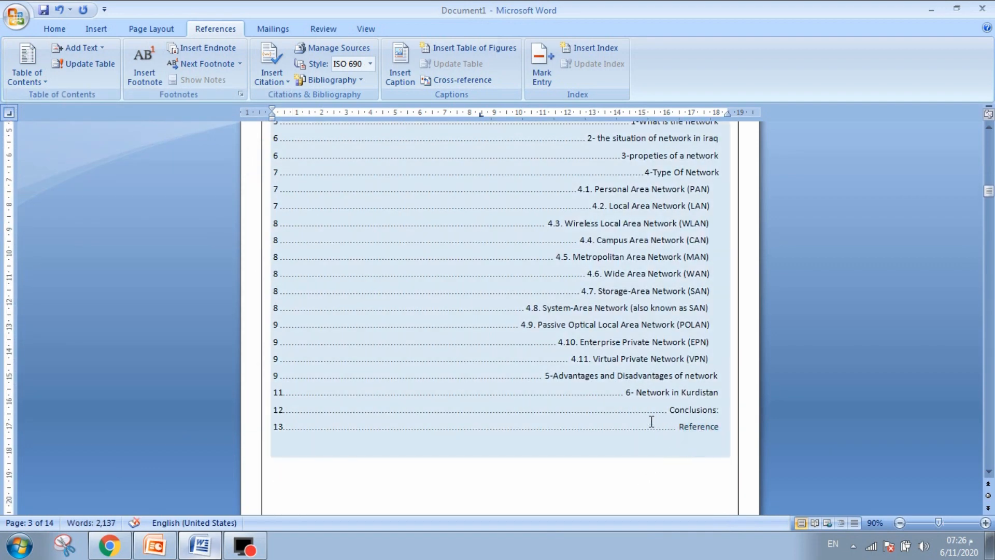
drag(492, 441, 528, 263)
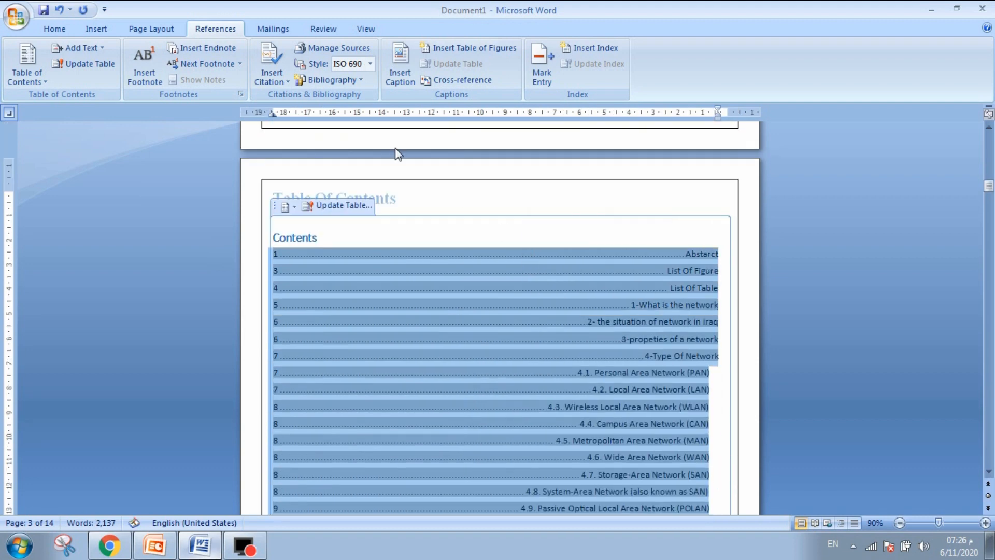
Step: Make the contents list left-to-right and bold, with font size 14
click(53, 29)
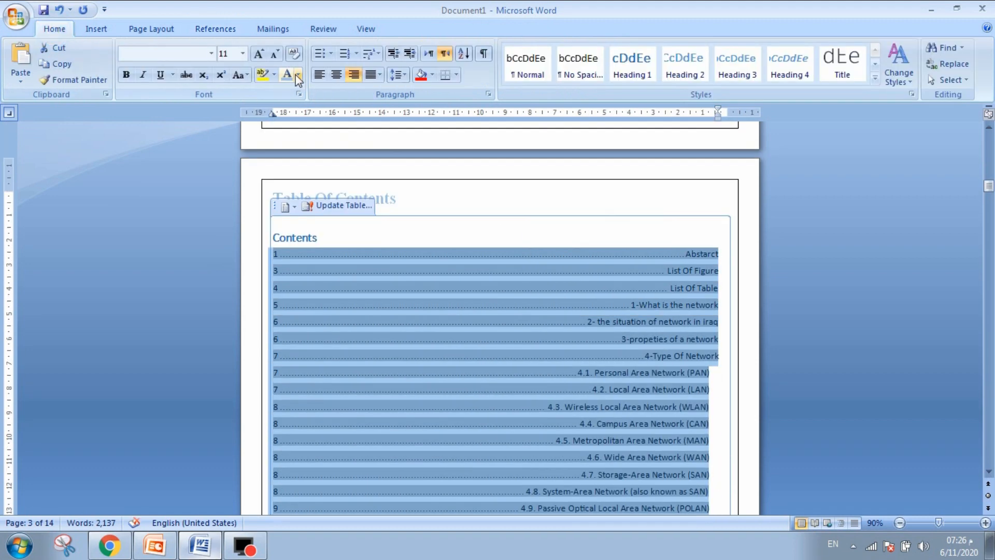
click(428, 53)
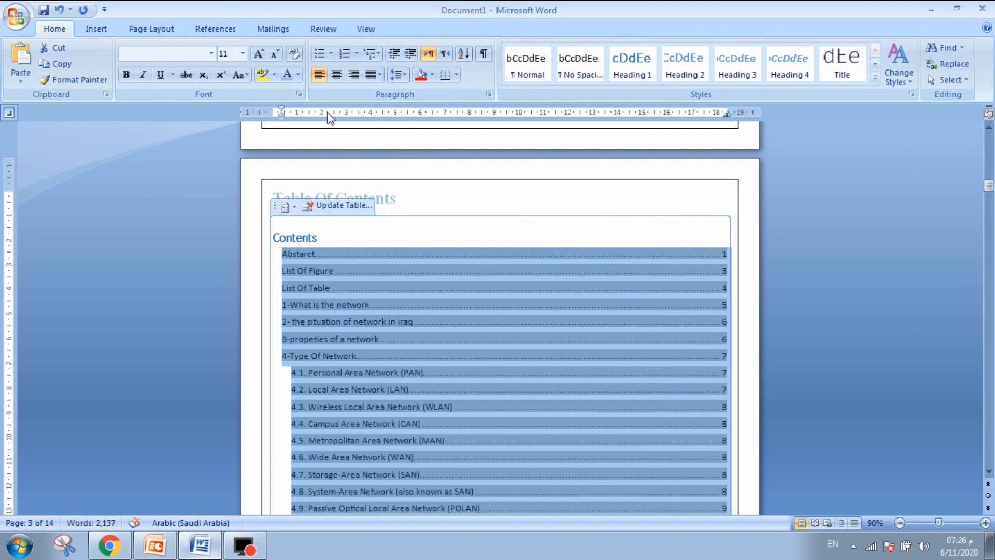
click(130, 74)
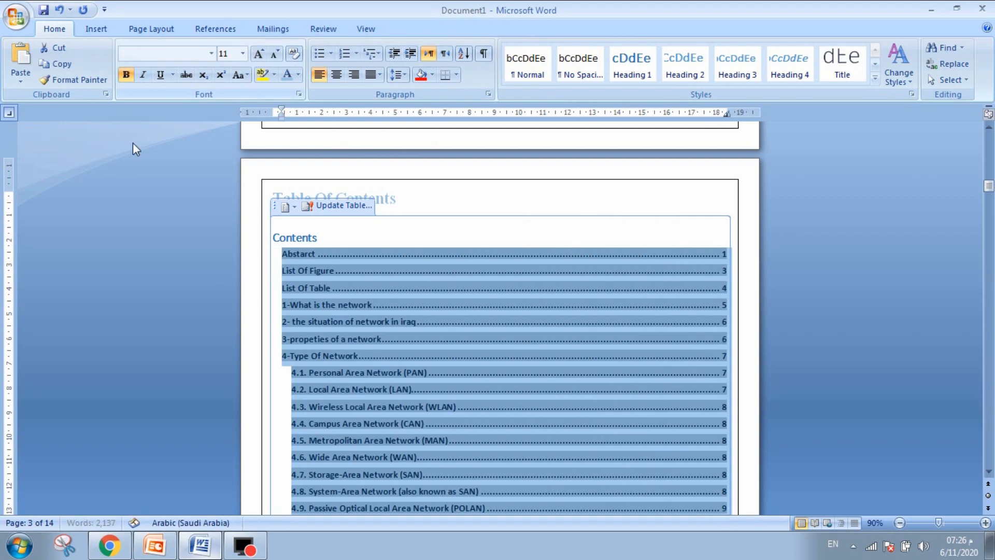
click(260, 54)
scroll(461, 262, down, 10)
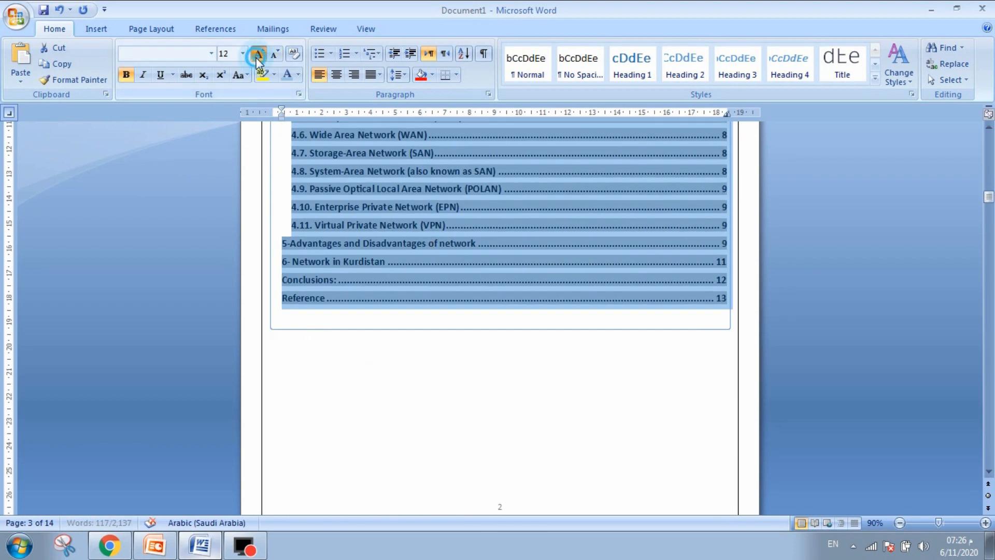
click(258, 53)
click(258, 54)
click(276, 55)
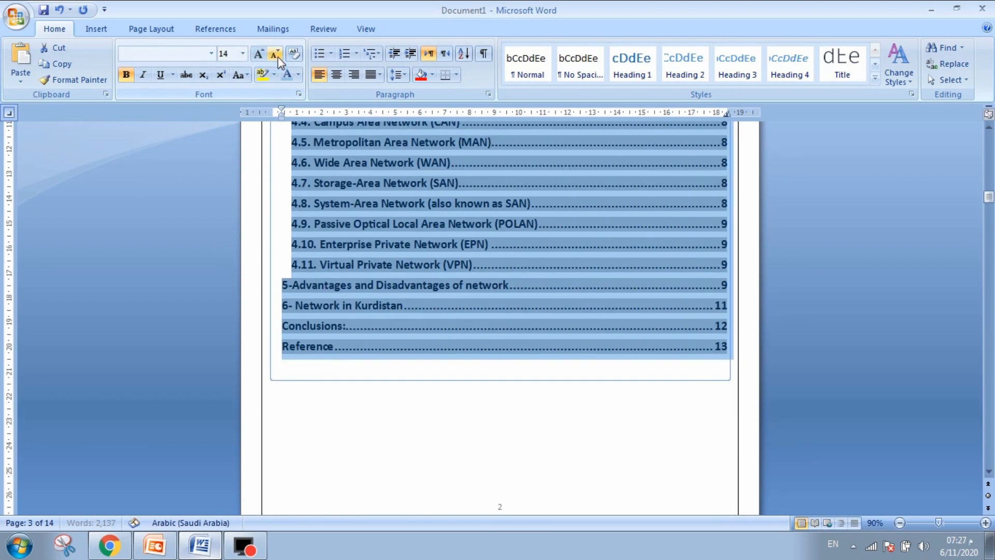
scroll(465, 259, up, 5)
Step: Inspect the Contents heading and Table Of Contents title by selecting them
click(463, 259)
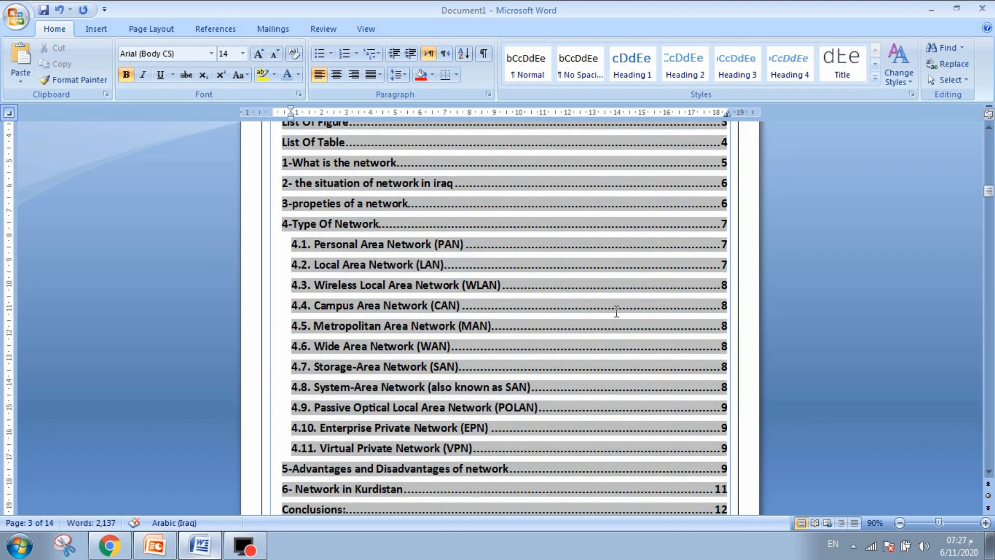
scroll(616, 309, up, 3)
click(486, 203)
double_click(483, 182)
scroll(476, 280, down, 2)
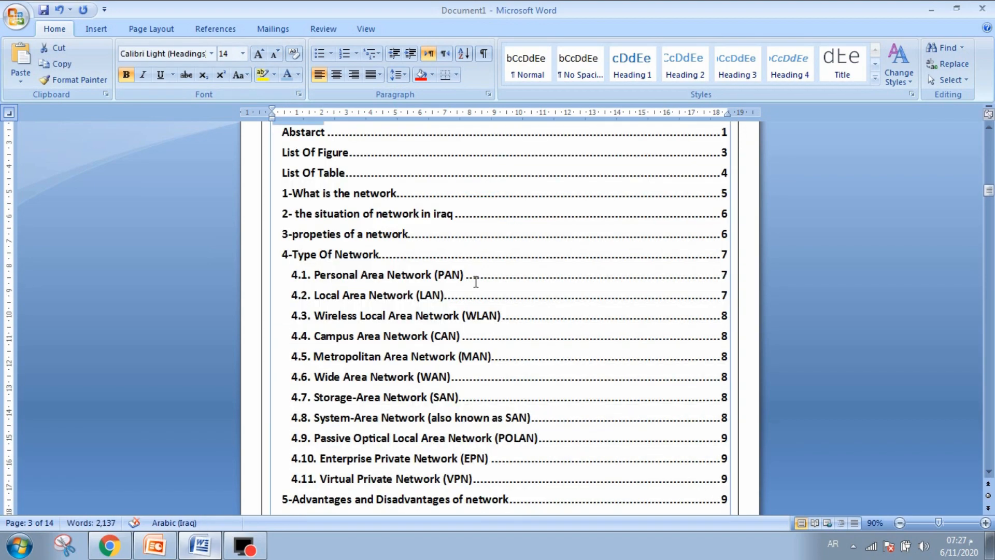
scroll(730, 279, up, 1)
scroll(731, 279, up, 1)
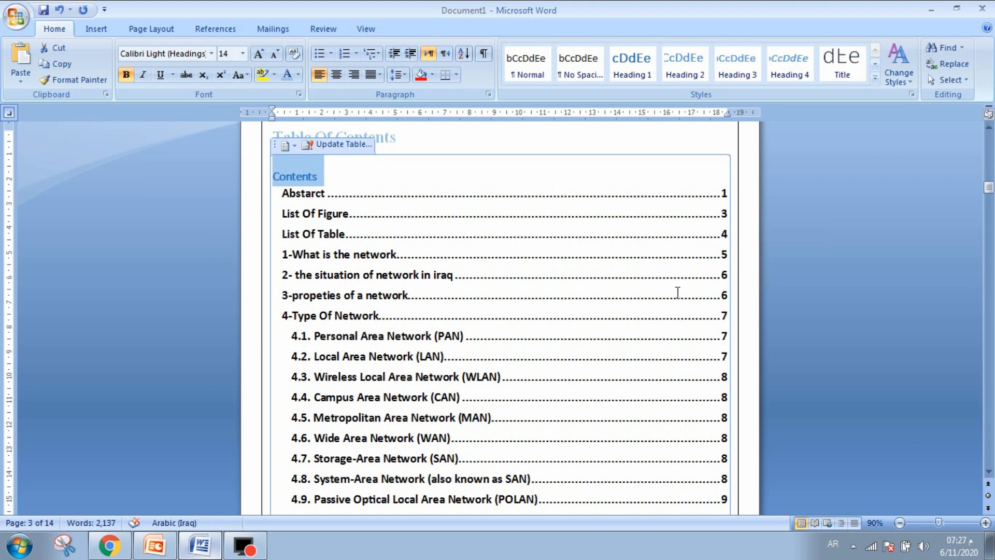
click(515, 217)
triple_click(507, 151)
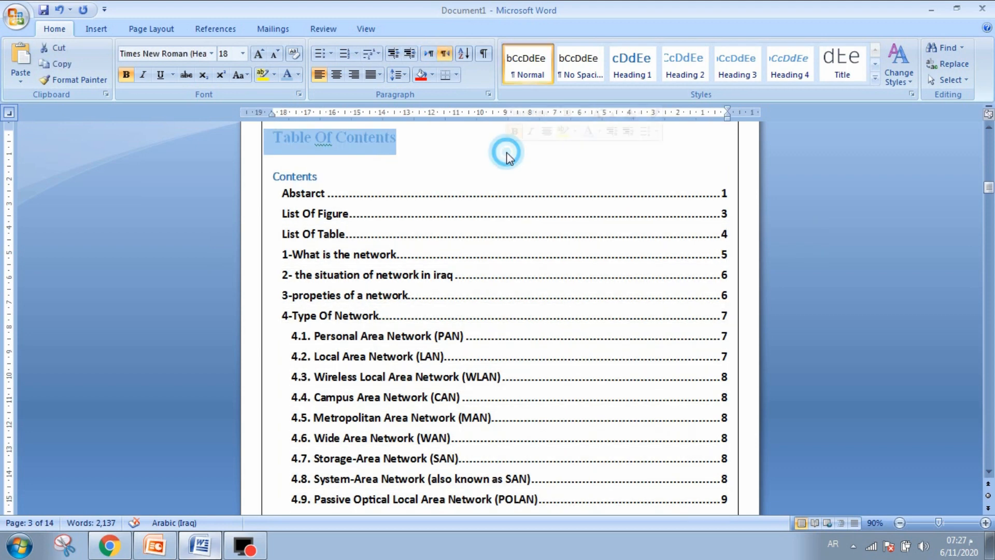
click(400, 135)
click(311, 176)
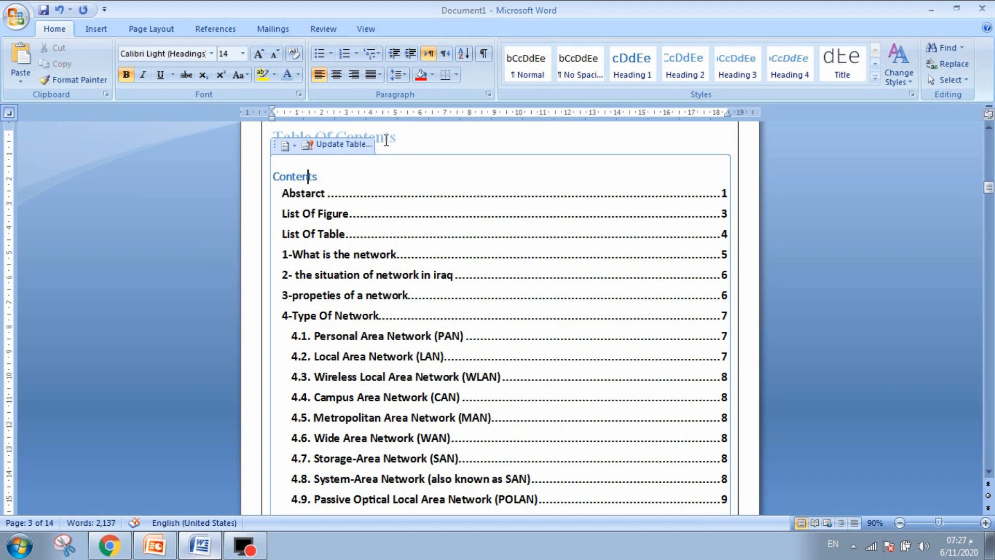
drag(388, 139, 272, 144)
click(292, 179)
drag(394, 143, 272, 141)
click(326, 176)
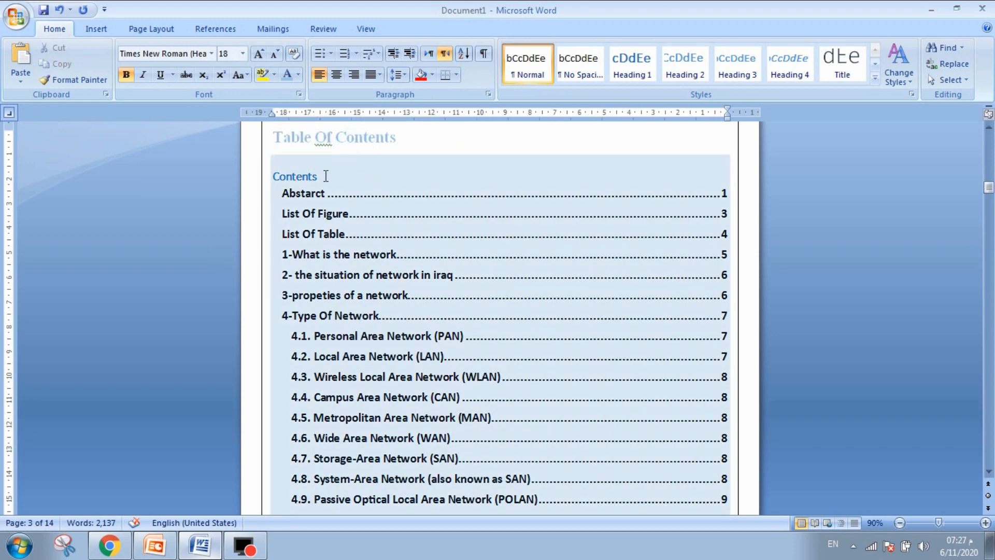
Step: Check that the Abstarct contents entry links to its page number
click(310, 176)
click(332, 213)
click(378, 266)
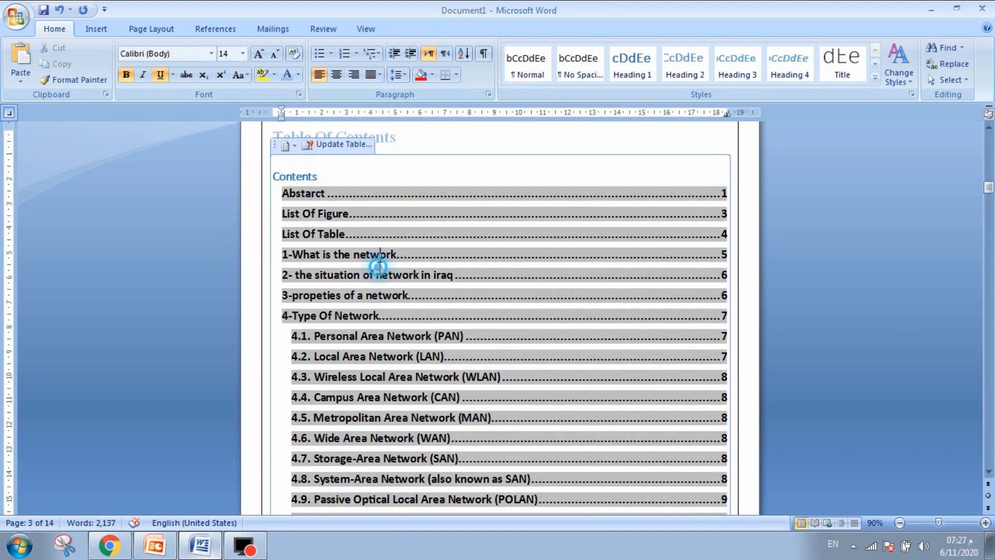
click(337, 195)
click(306, 194)
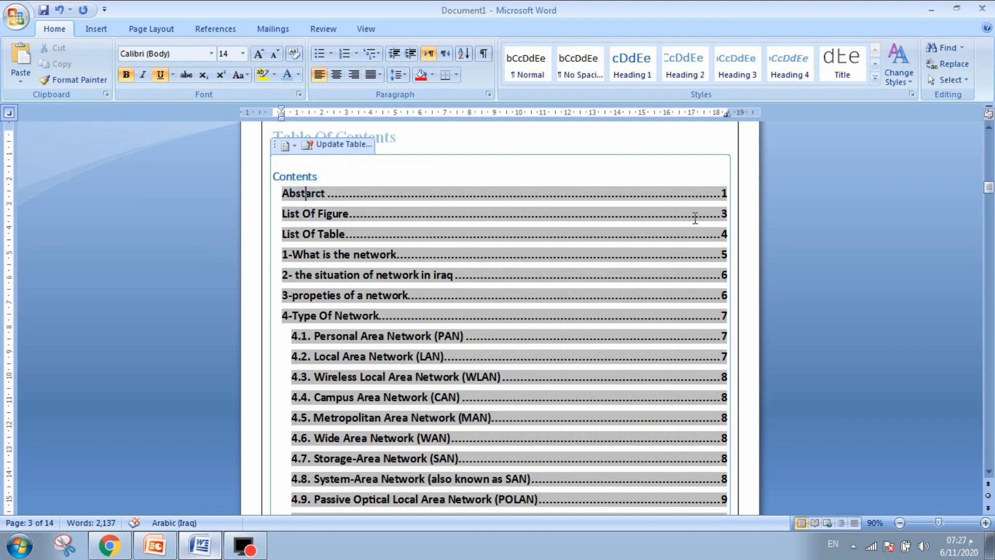
double_click(723, 196)
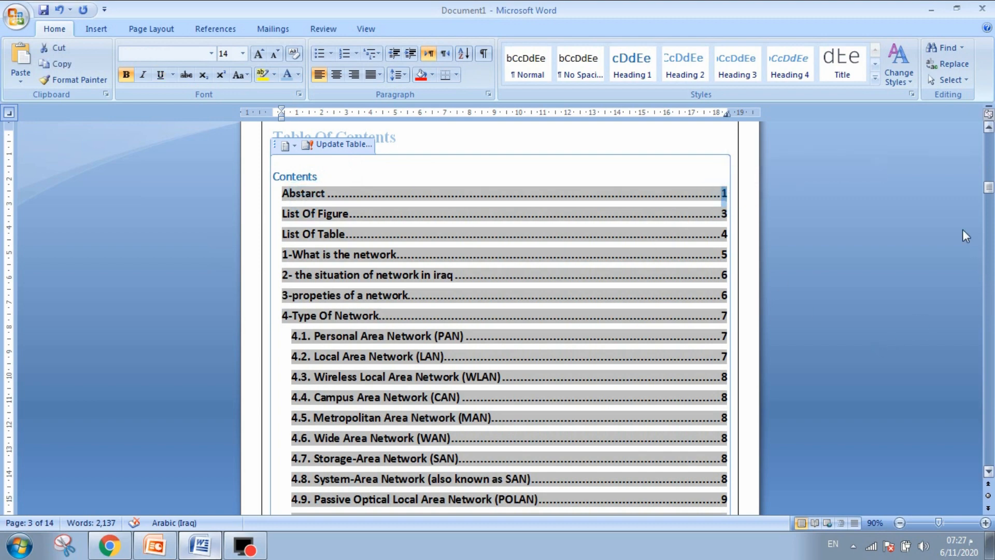
drag(986, 193, 987, 145)
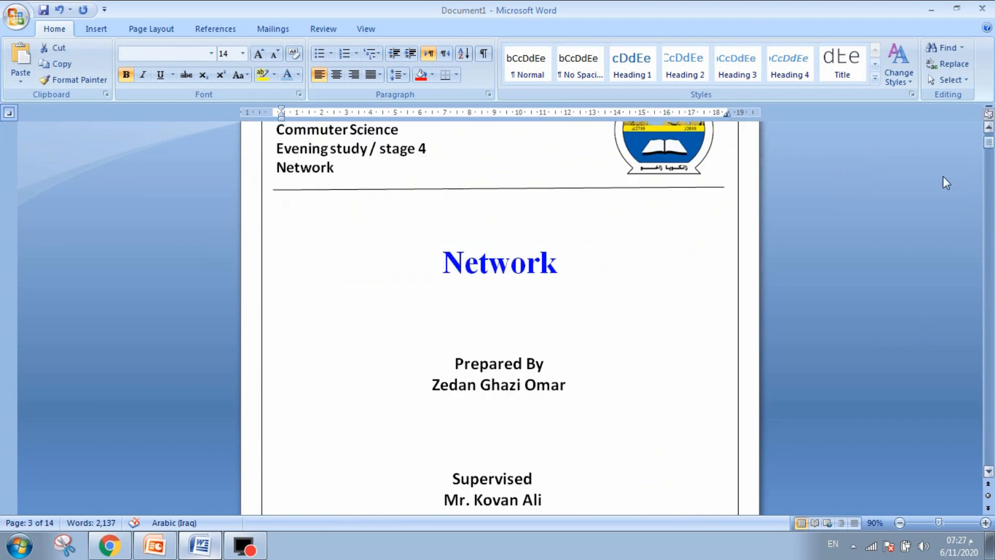
Step: Select parts of the 4-Type Of Network contents entry to check it
scroll(518, 306, down, 4)
scroll(519, 305, down, 4)
click(290, 314)
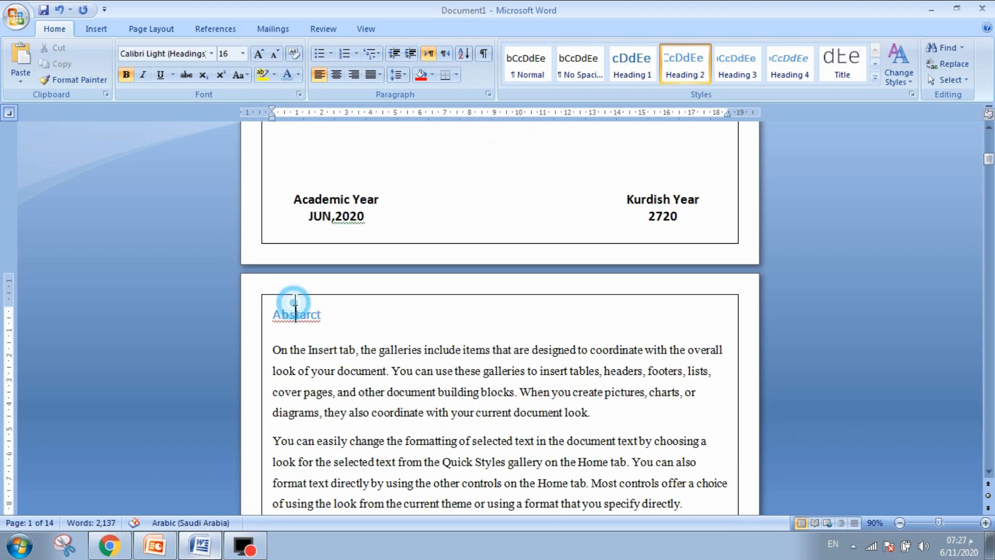
scroll(442, 376, down, 10)
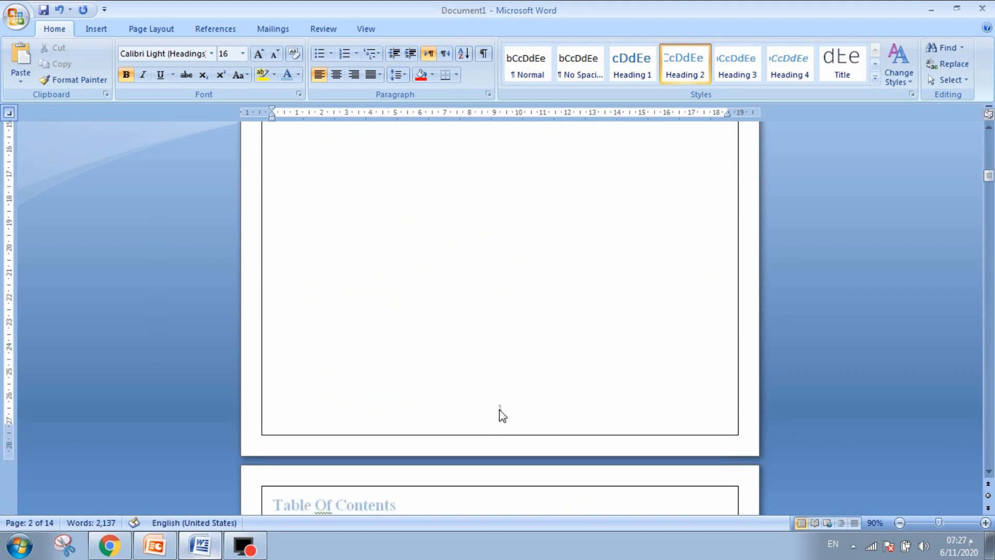
drag(988, 176, 988, 194)
click(481, 325)
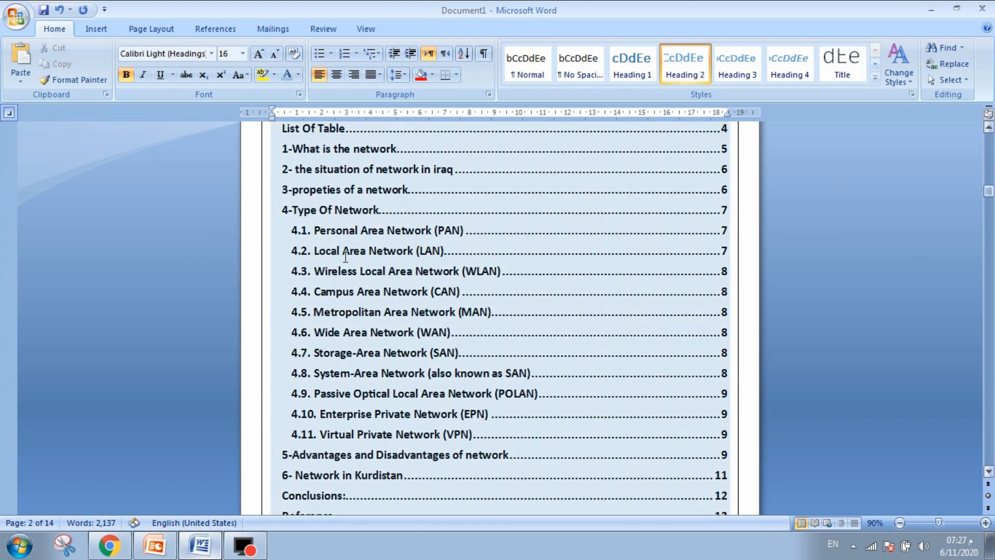
click(327, 248)
click(318, 209)
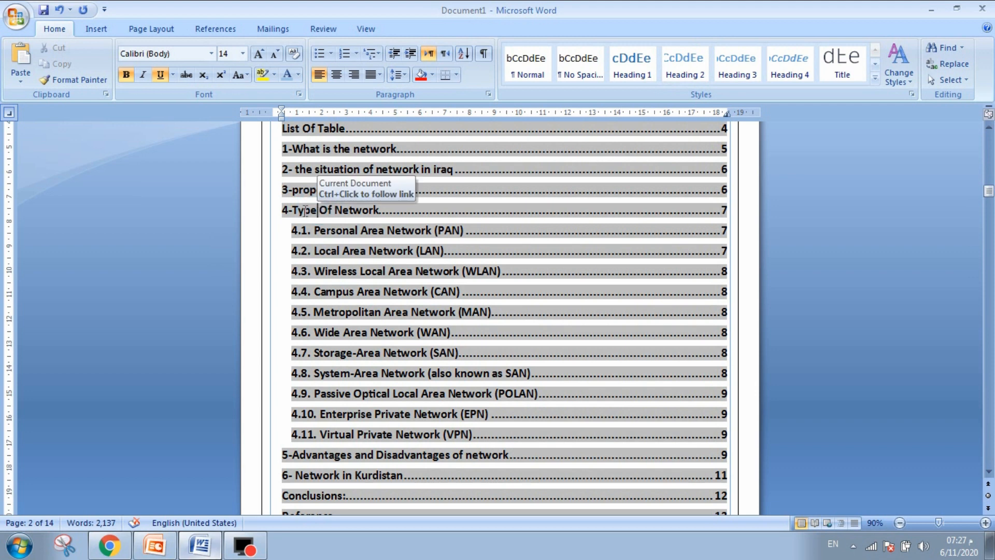
drag(342, 210, 284, 211)
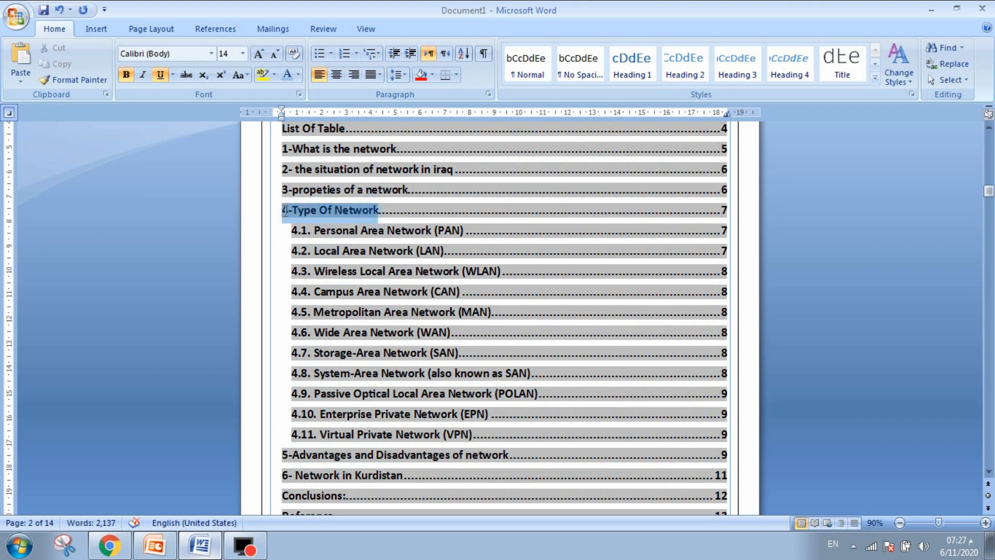
click(284, 213)
click(305, 214)
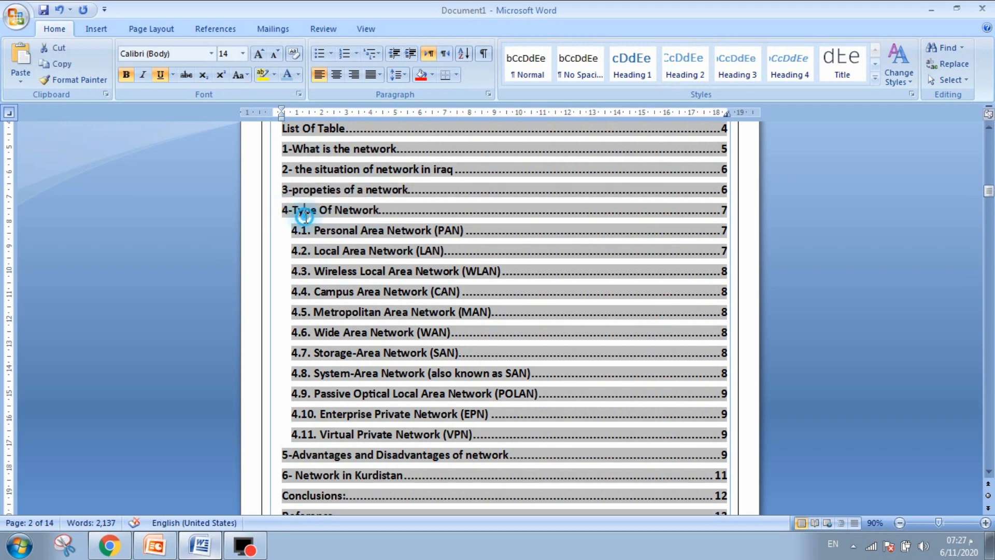
drag(305, 213, 335, 211)
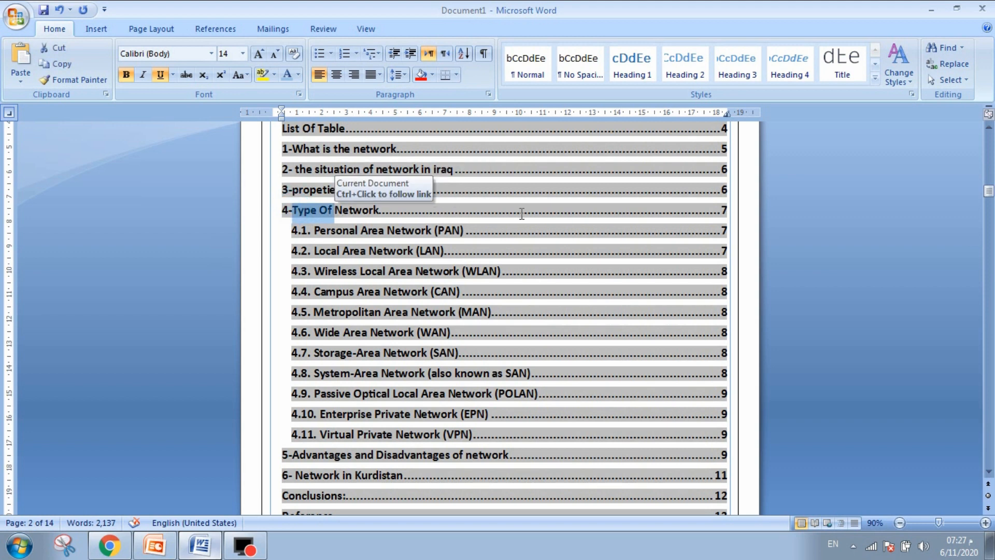
drag(728, 213, 724, 214)
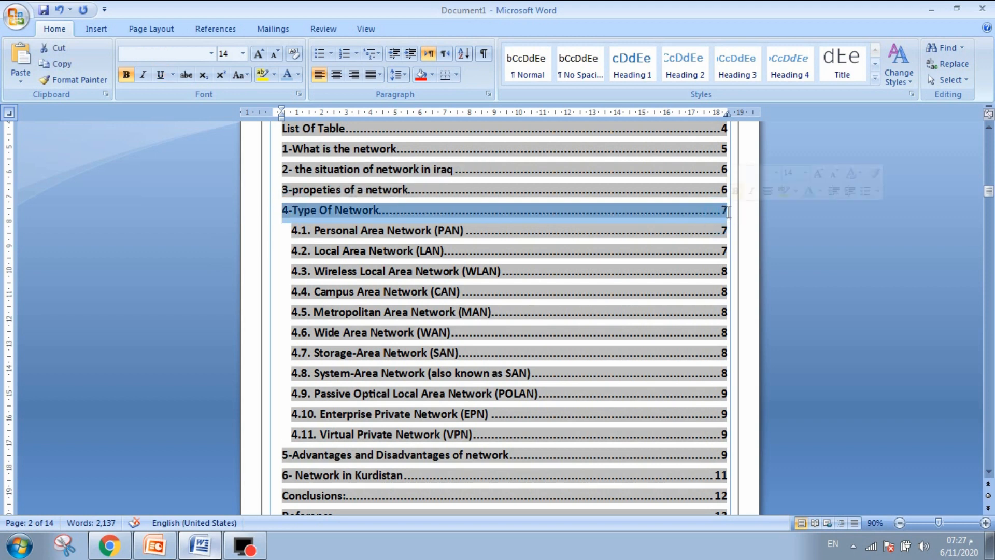
click(728, 213)
key(alt+shift)
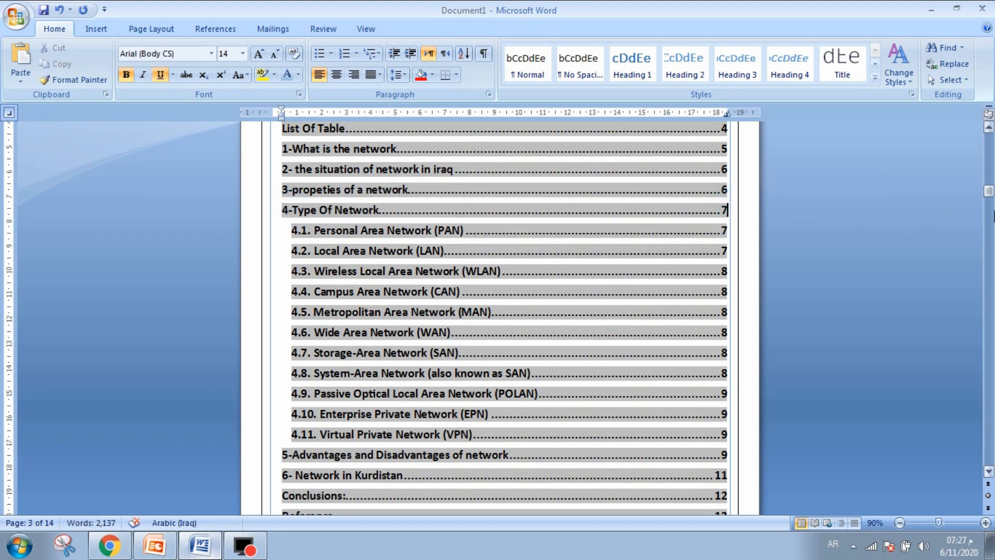
Step: Compare against the 4-Type Of Network heading in the body text
drag(990, 193, 989, 324)
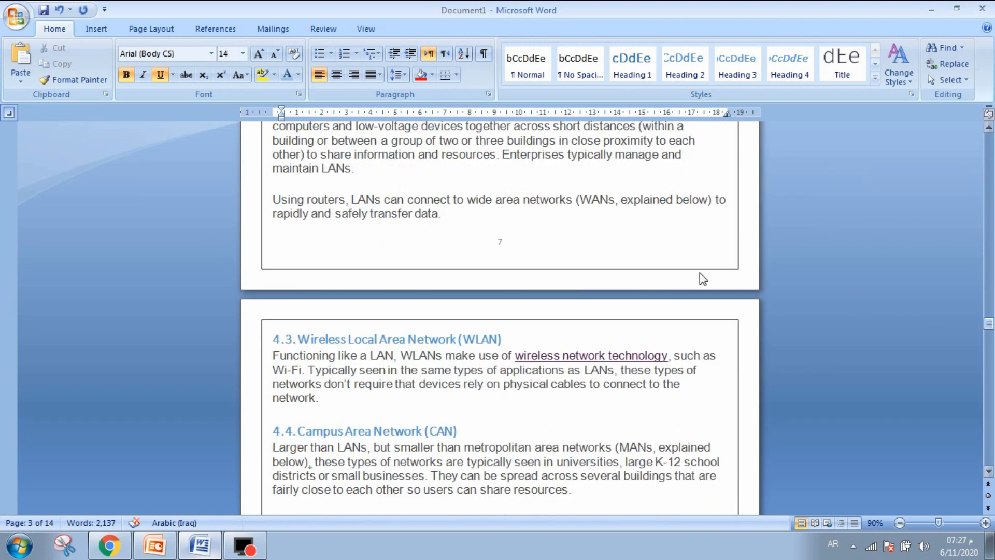
scroll(501, 250, up, 7)
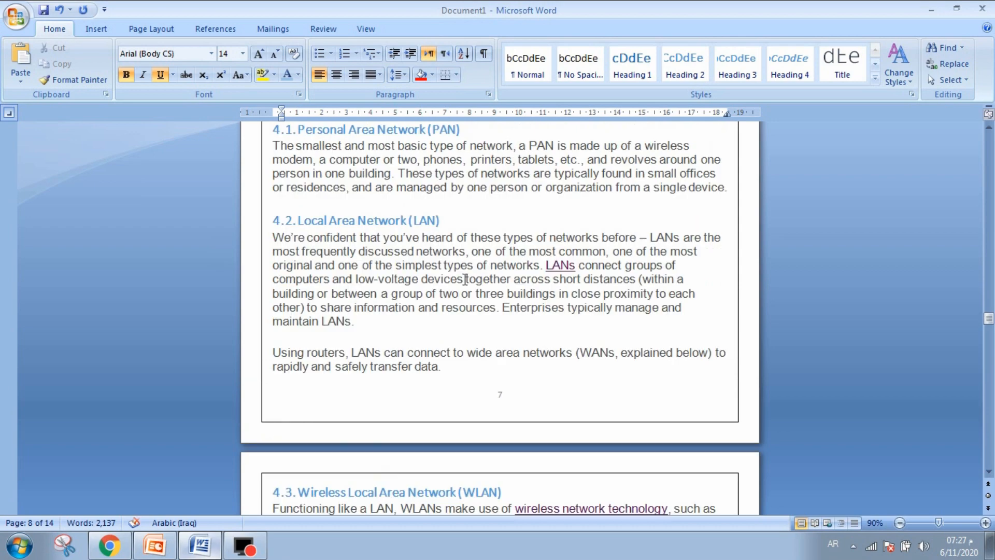
click(328, 253)
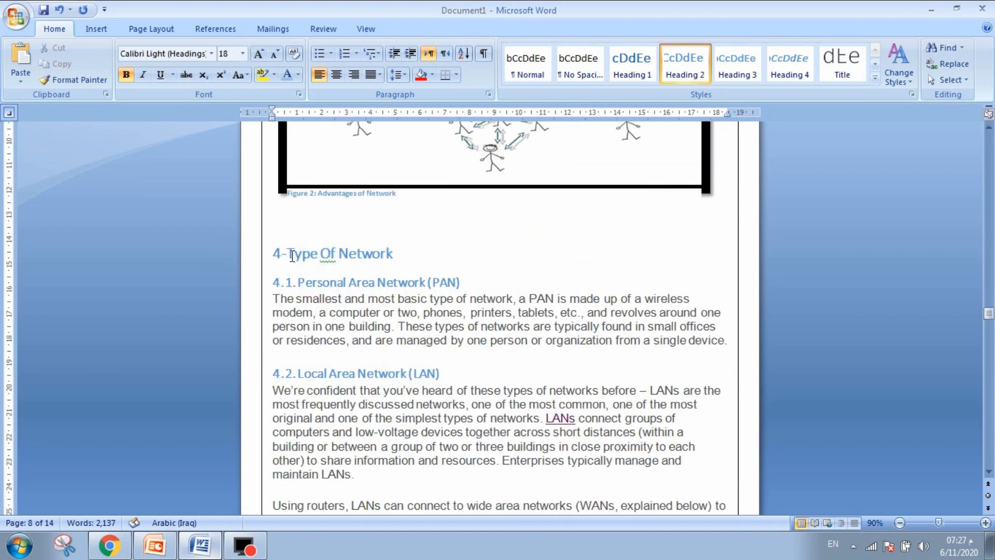
drag(287, 253, 393, 254)
click(385, 254)
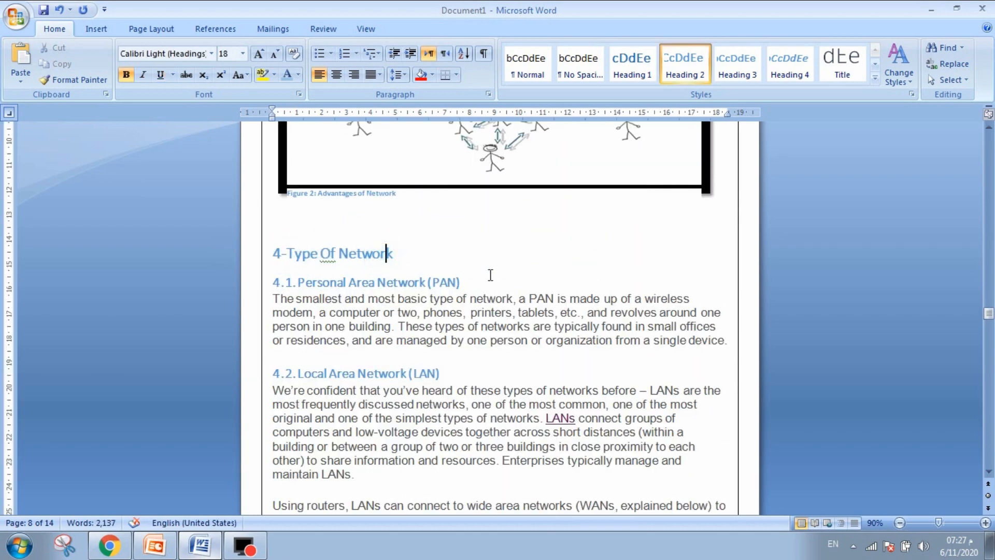
drag(987, 324, 976, 140)
scroll(700, 216, down, 1)
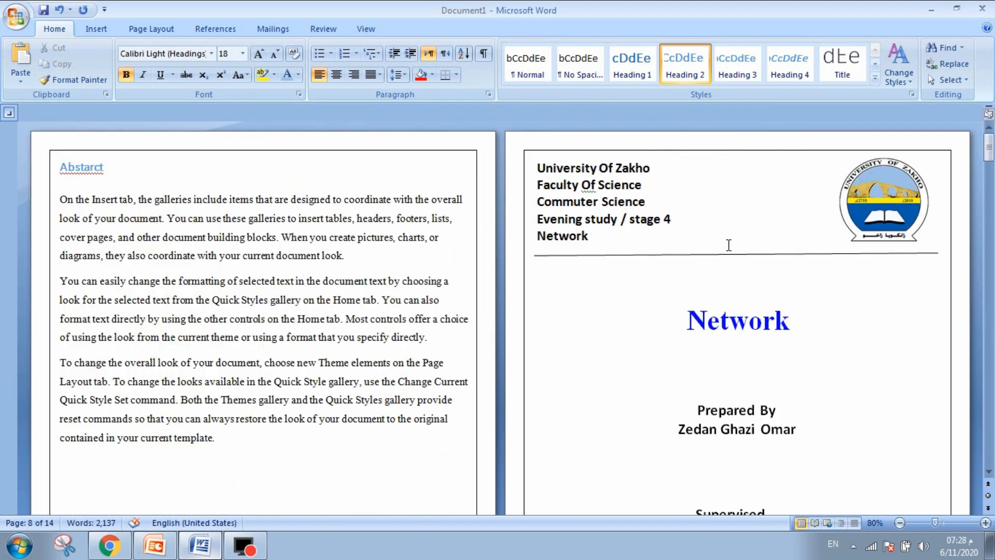
scroll(729, 246, down, 3)
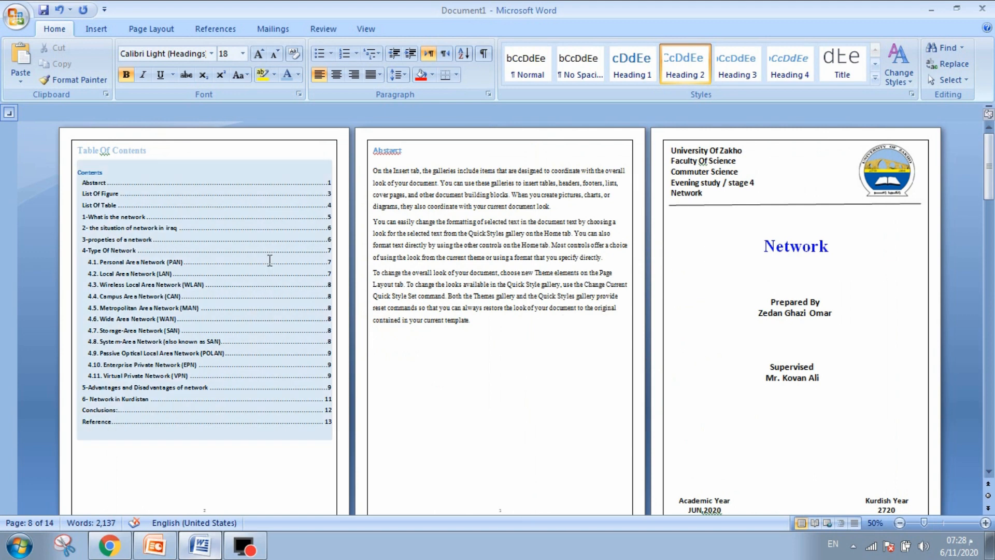
Step: Confirm the 4-Type Of Network contents entry shows page 7
click(206, 214)
click(82, 182)
click(148, 472)
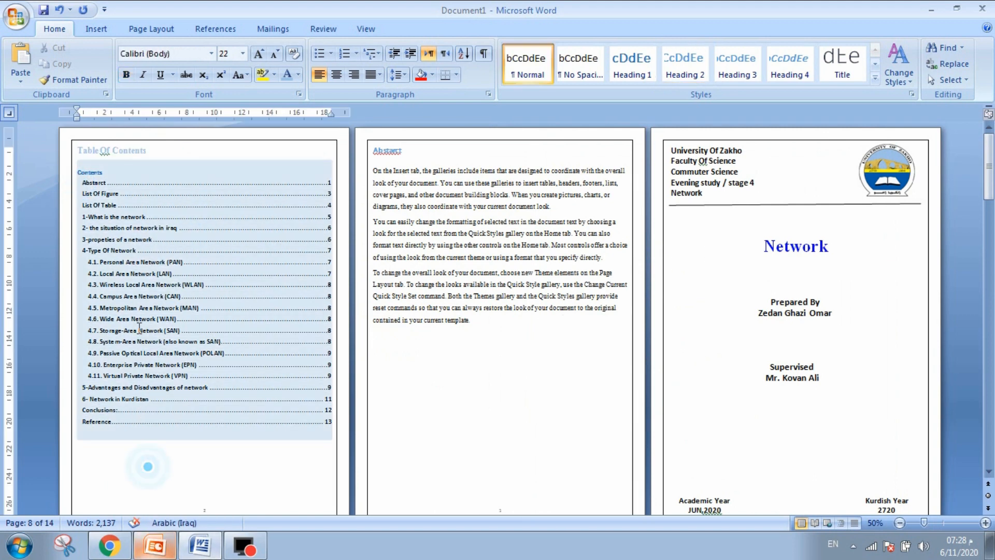
click(121, 208)
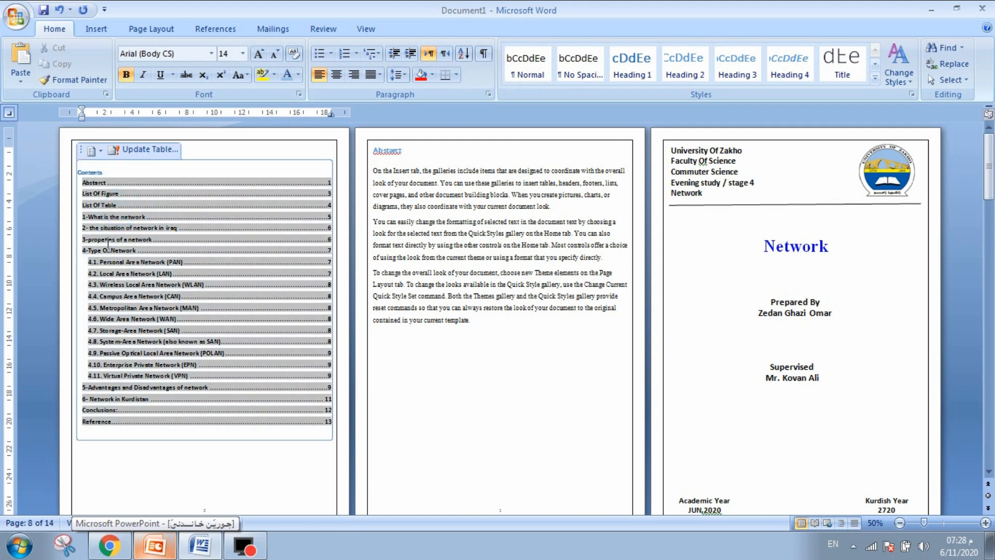
click(110, 252)
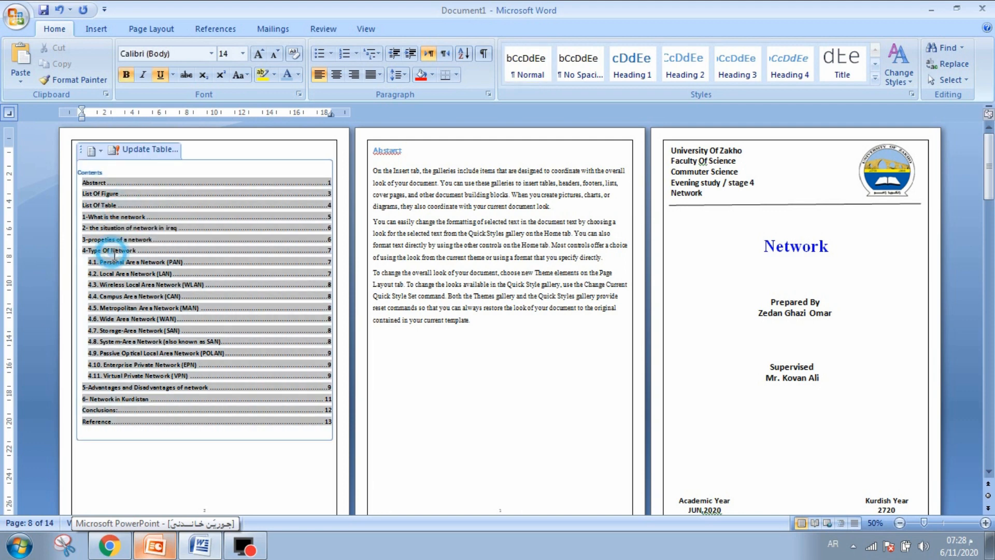
double_click(330, 249)
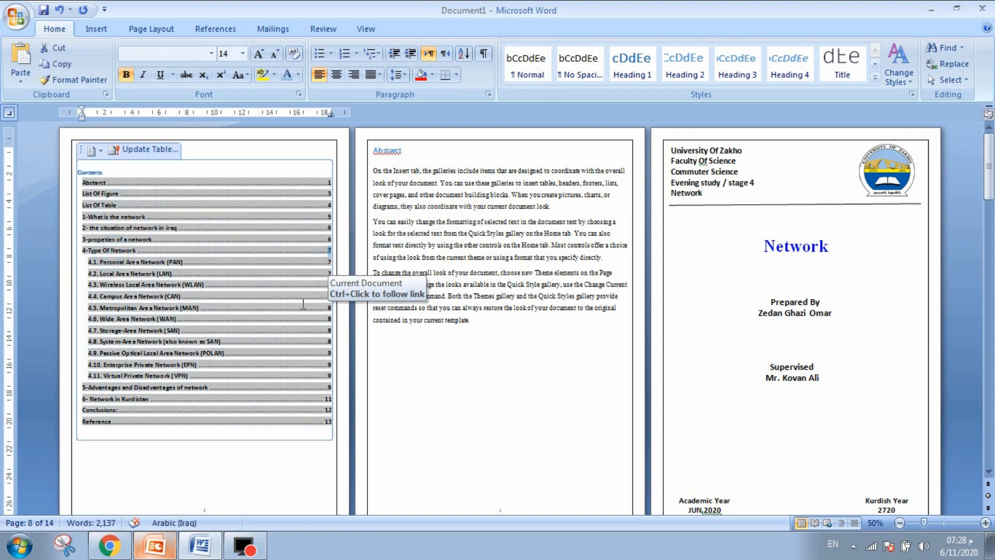
Step: Select the whole contents field, then place the caret under the List Of Figure heading
double_click(431, 353)
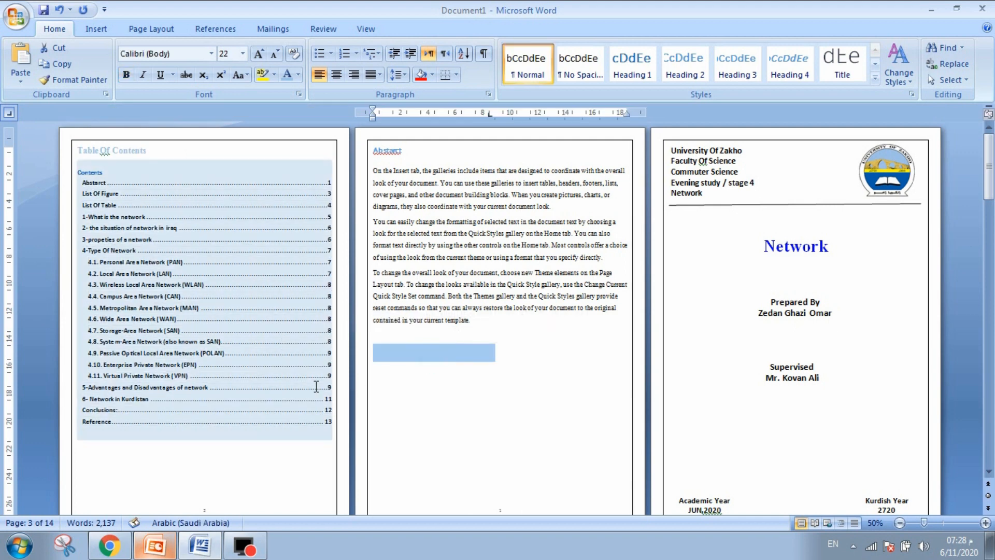
scroll(544, 388, down, 1)
click(433, 340)
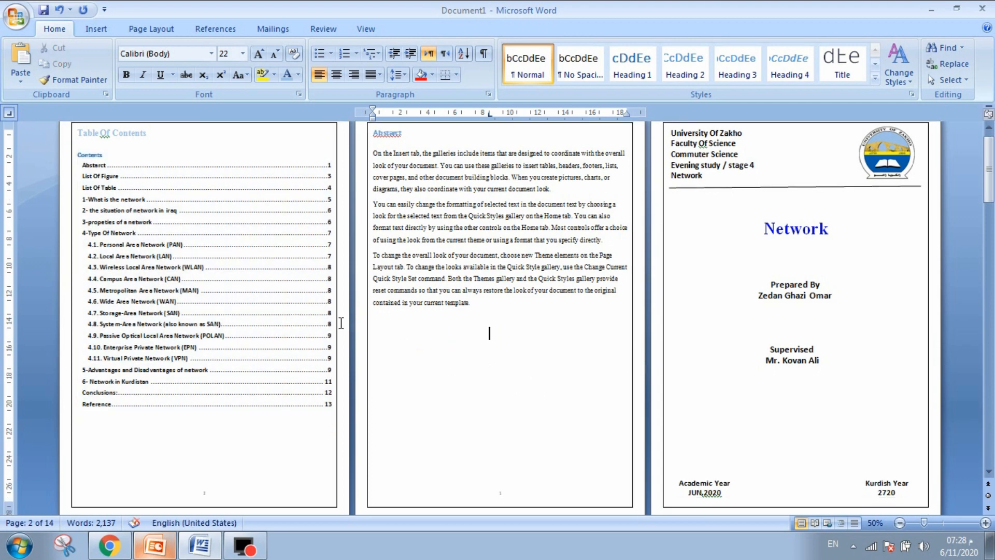
click(170, 375)
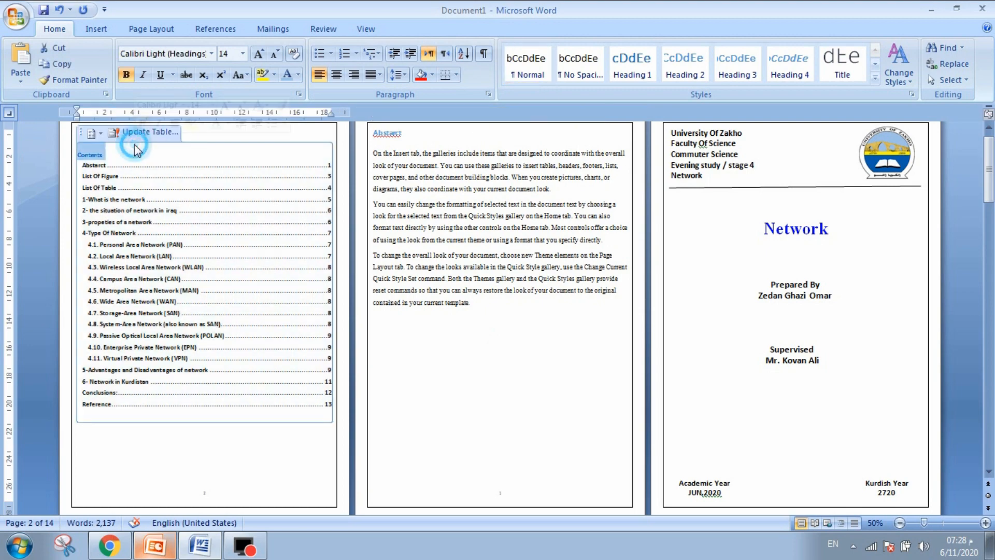
click(129, 133)
scroll(325, 328, down, 7)
scroll(325, 328, down, 5)
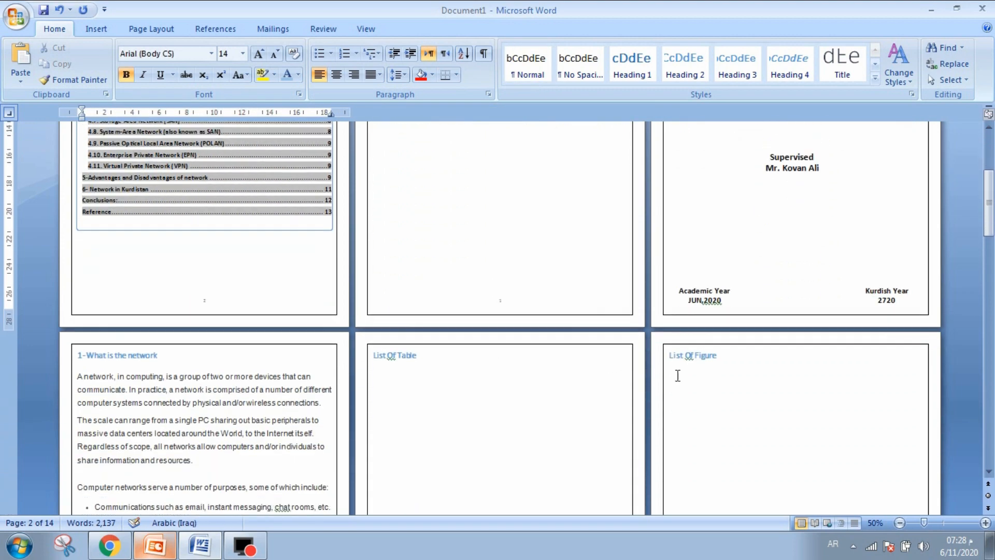
click(732, 353)
Step: Scroll down to the network diagram above 4-Type Of Network and select the picture
scroll(705, 370, up, 4)
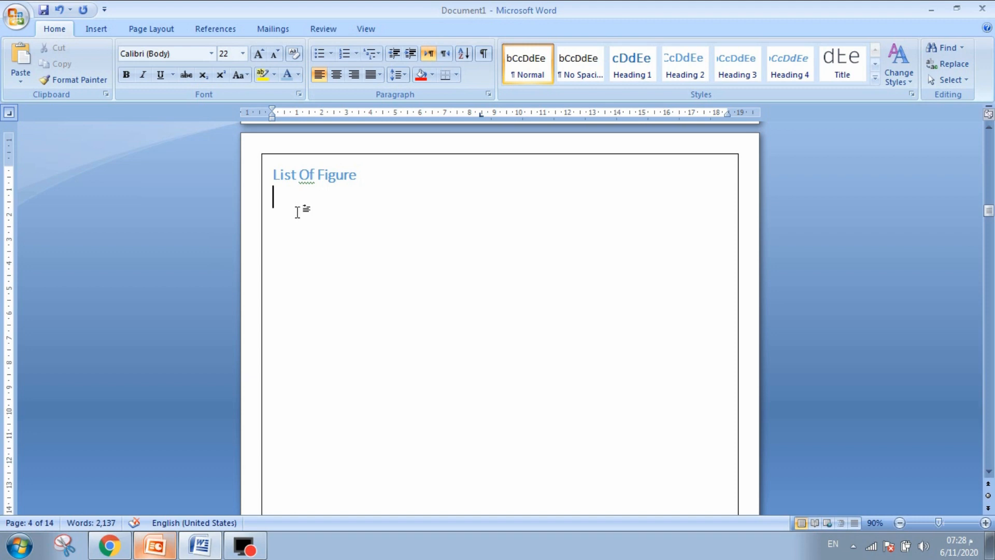
drag(989, 211, 990, 311)
click(560, 260)
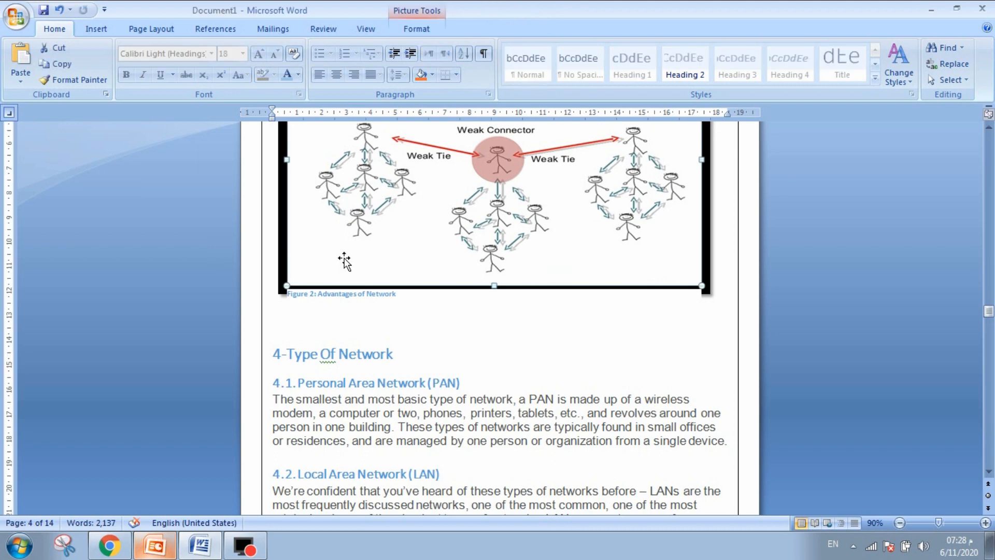
Step: Open the picture's Caption dialog, cancel it unchanged, and click into the existing Figure 2 caption
right_click(343, 258)
right_click(342, 231)
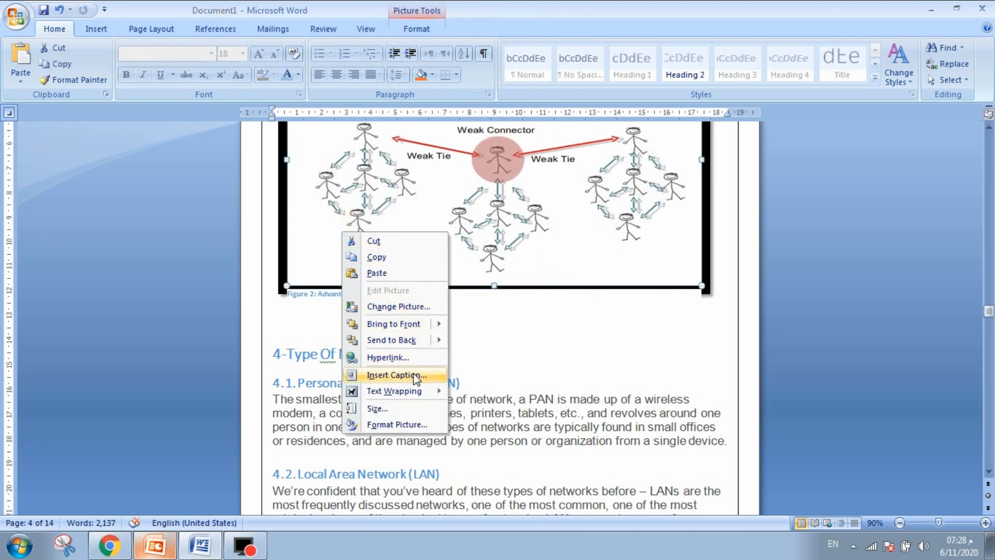
click(414, 375)
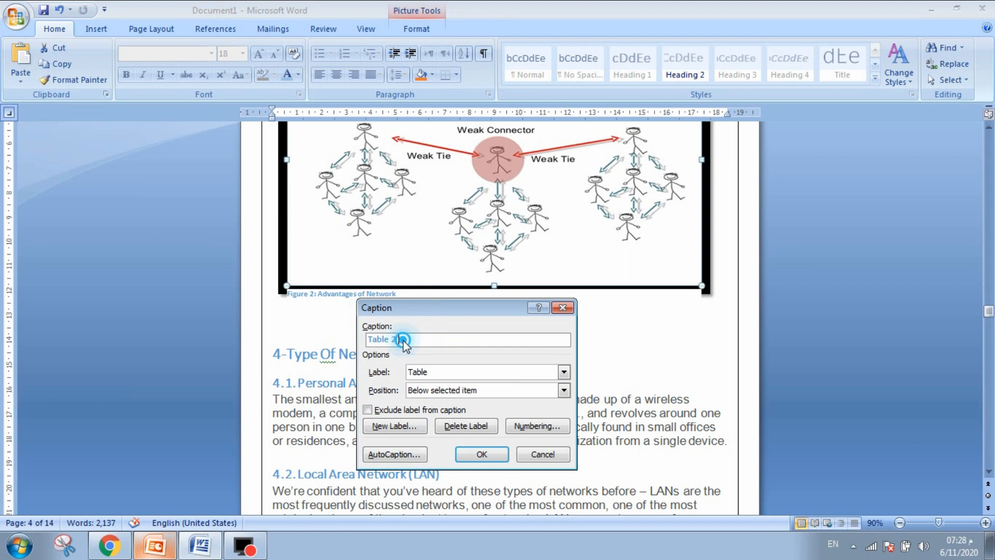
click(436, 373)
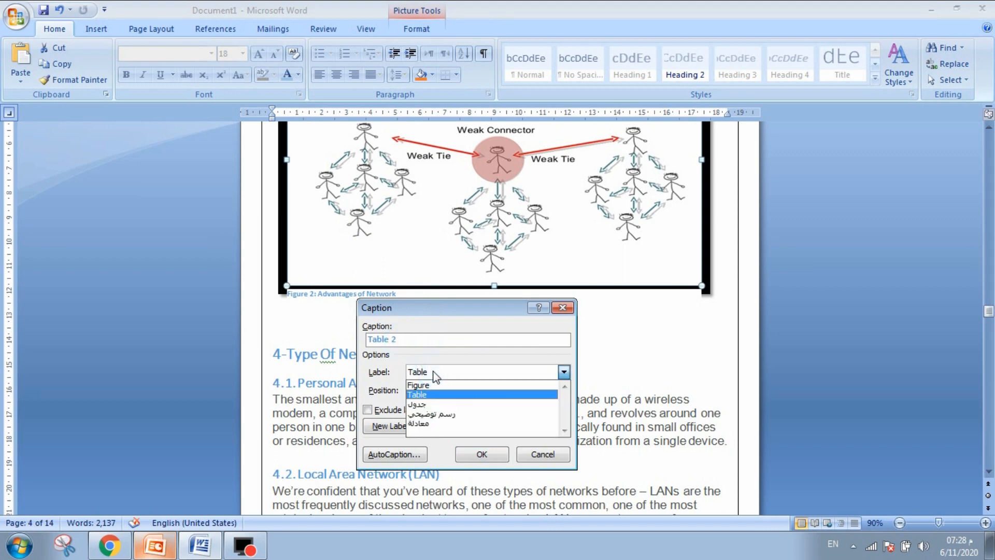
click(633, 318)
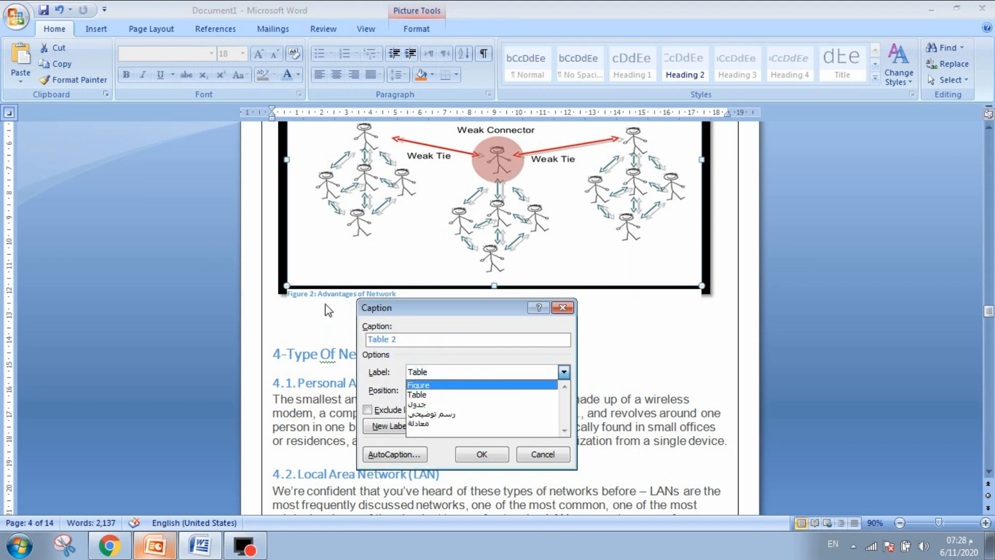
click(541, 455)
click(330, 305)
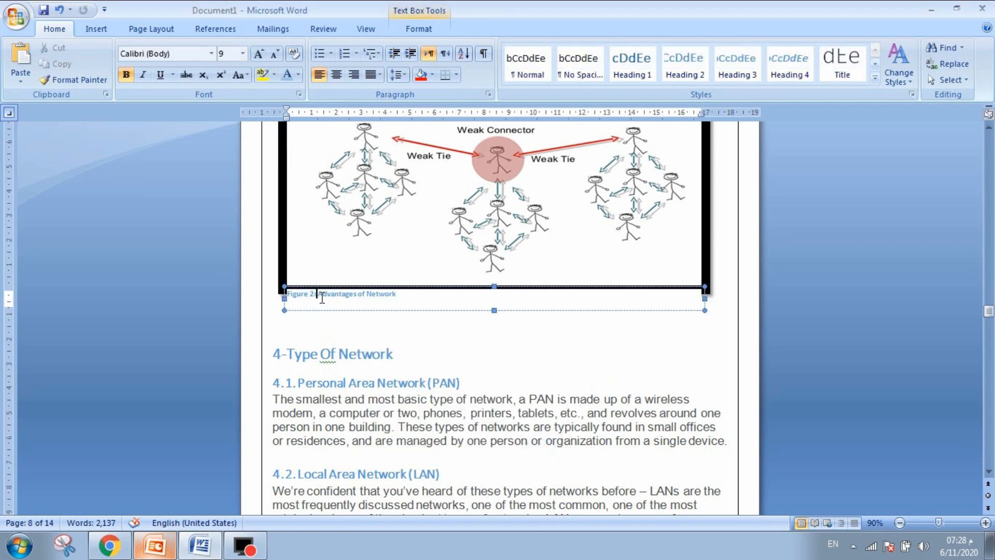
mouse_move(327, 293)
mouse_down()
mouse_move(400, 295)
mouse_move(330, 281)
mouse_up()
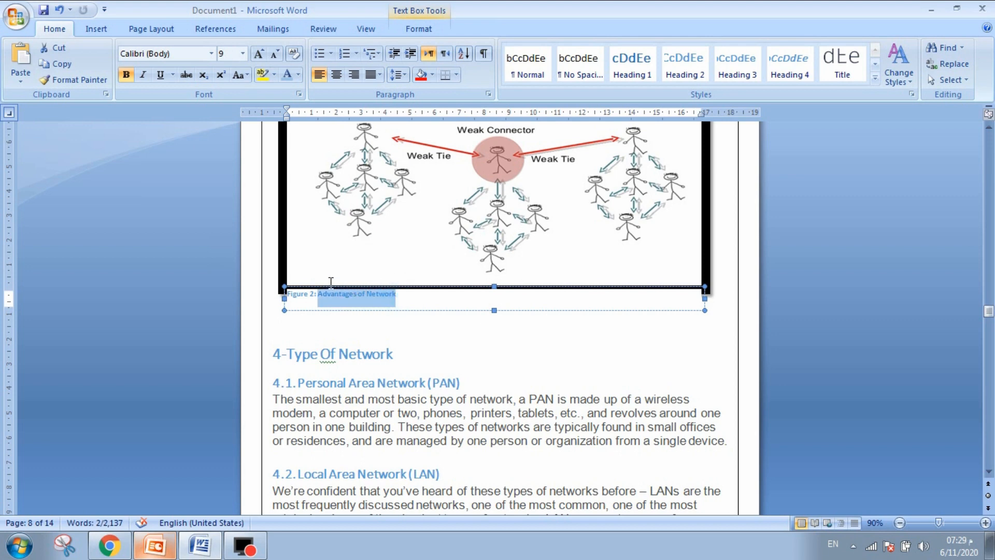
click(311, 295)
Step: Scroll back up to the empty List Of Figure page
scroll(433, 298, up, 12)
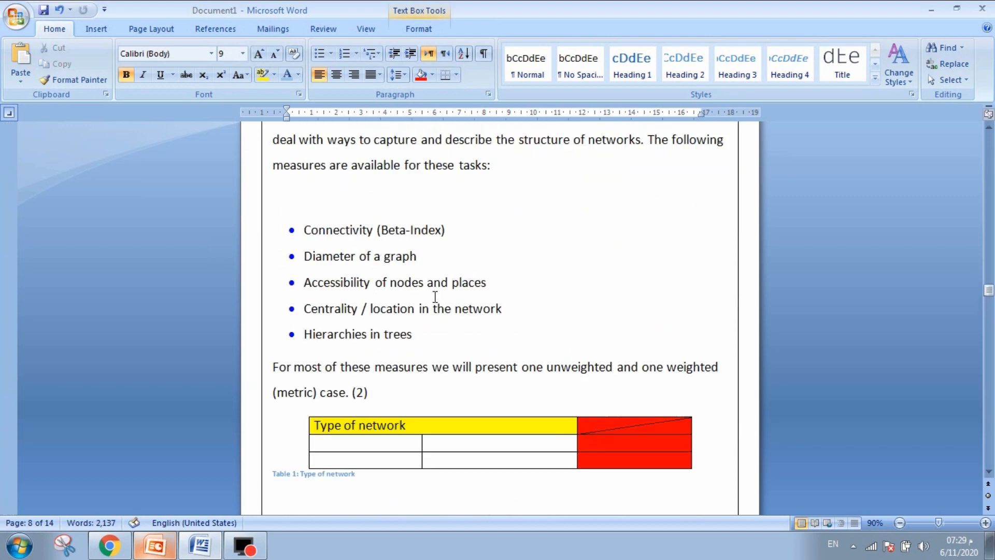
drag(989, 288, 990, 150)
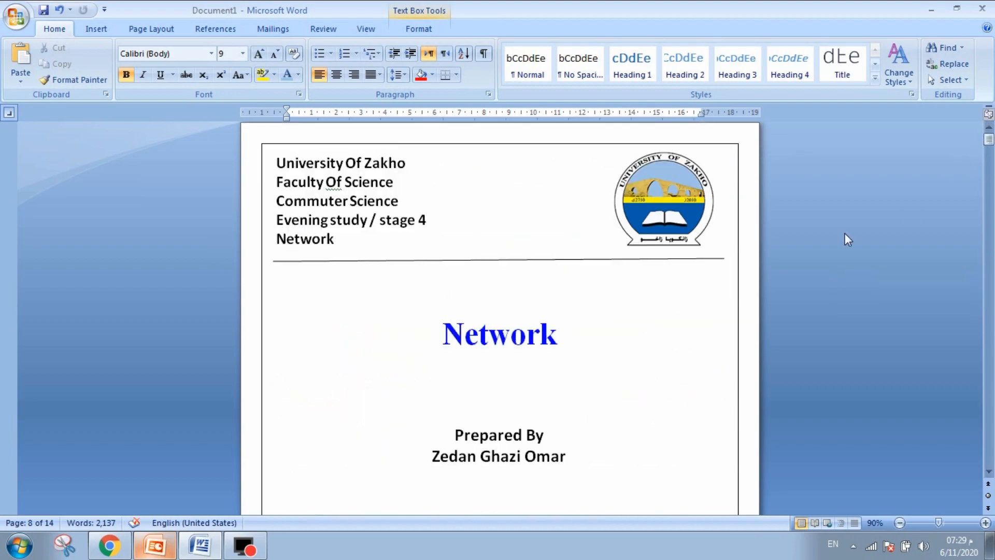
scroll(494, 368, down, 10)
scroll(494, 368, down, 20)
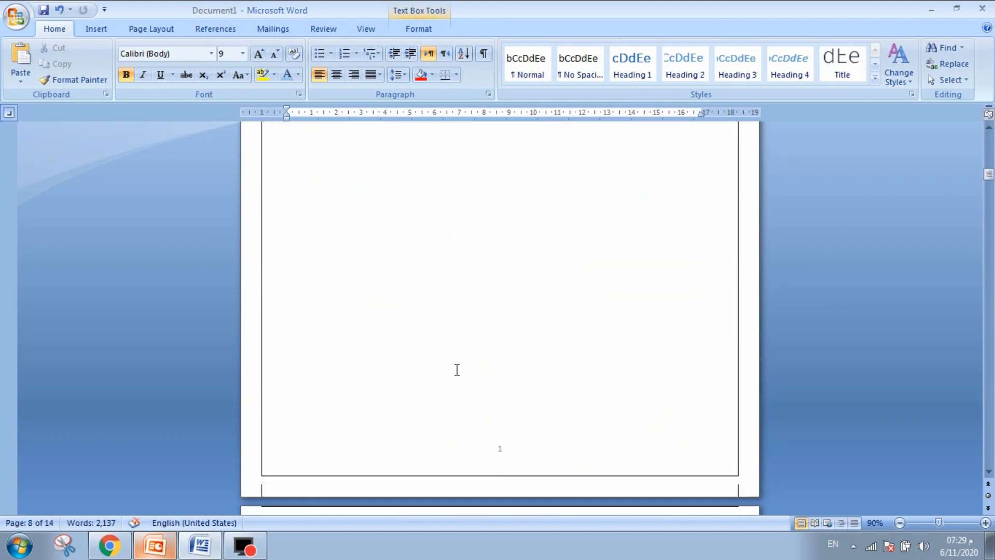
scroll(451, 354, up, 20)
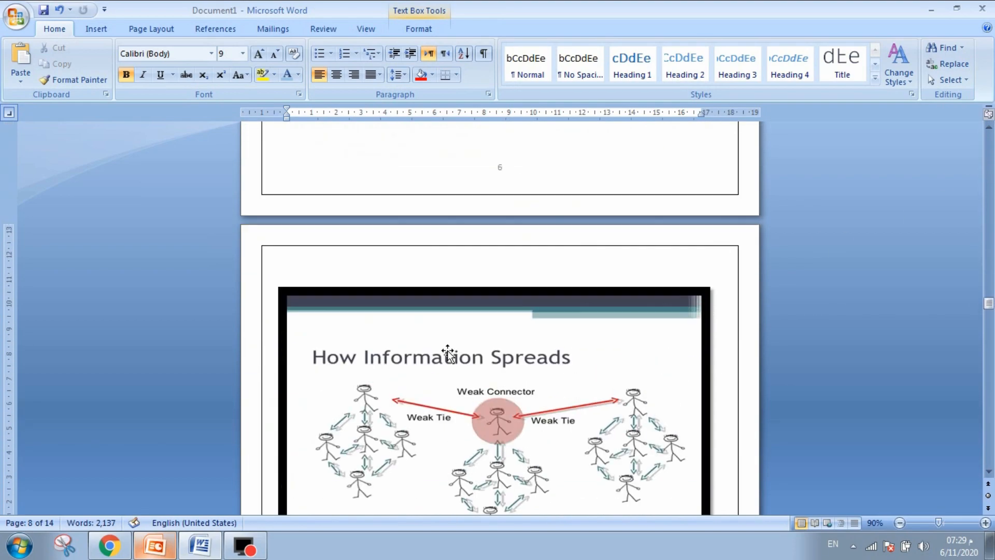
drag(991, 303, 985, 209)
Step: Under List Of Figure, start a table of figures with label and number included and a dotted leader
click(285, 280)
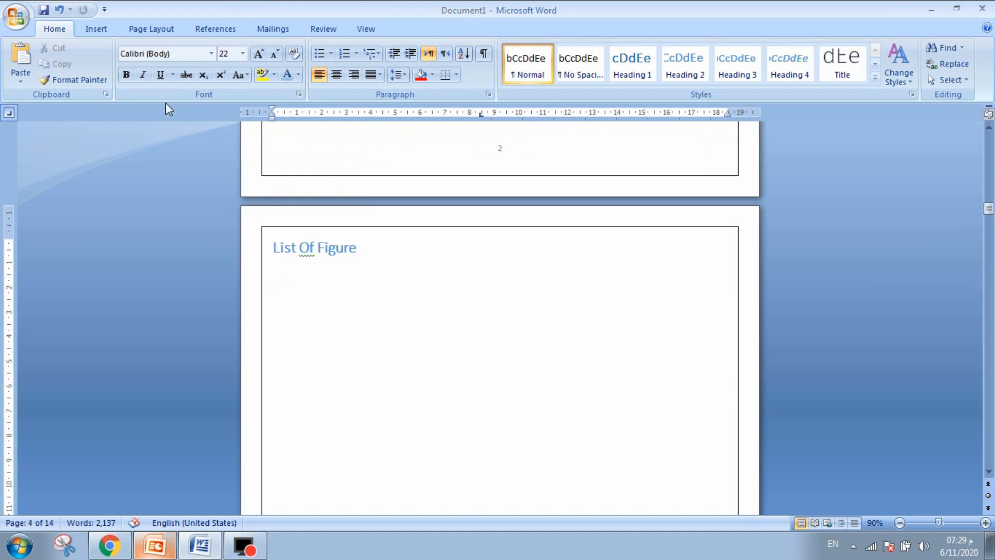
click(228, 30)
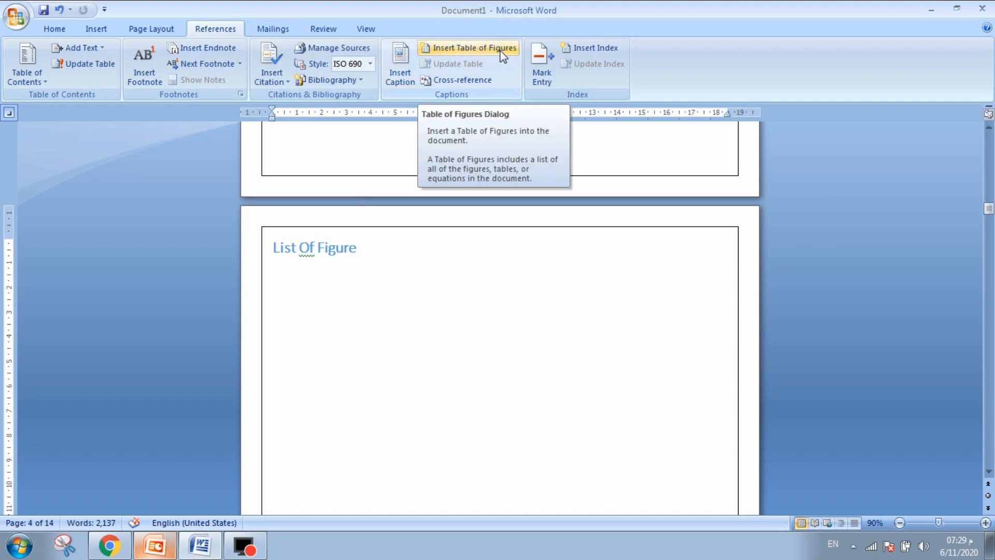
click(456, 49)
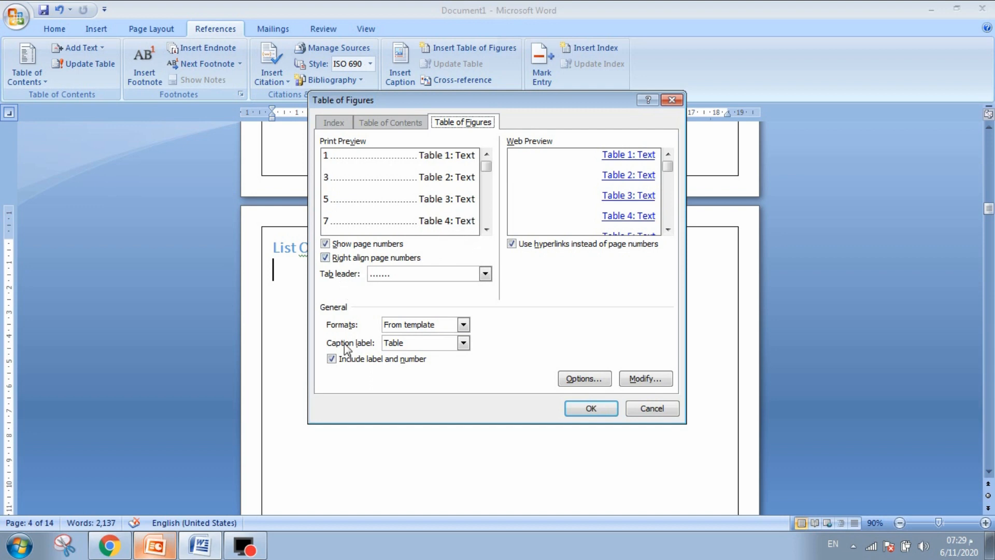
click(339, 361)
click(339, 361)
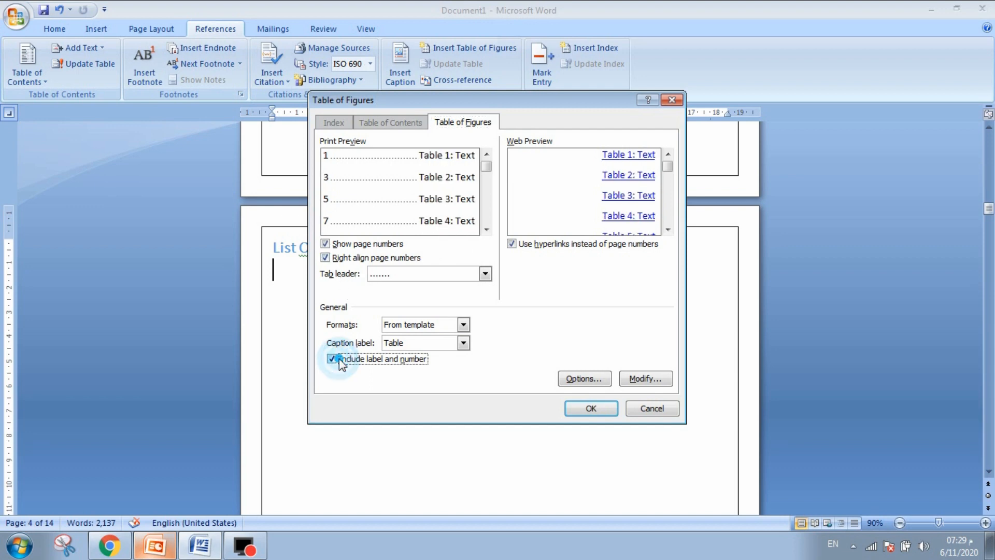
click(340, 362)
click(340, 363)
click(435, 271)
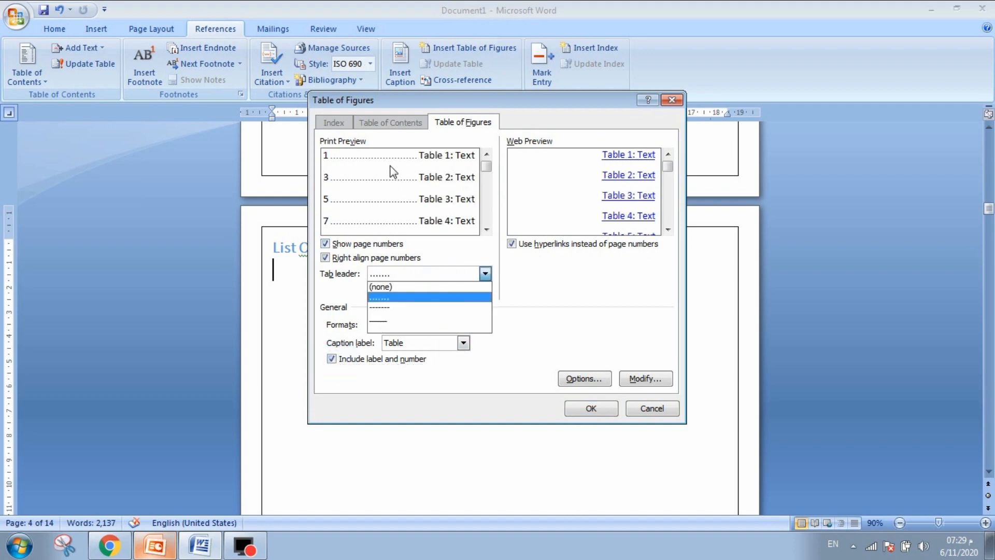
click(386, 322)
click(421, 275)
click(410, 299)
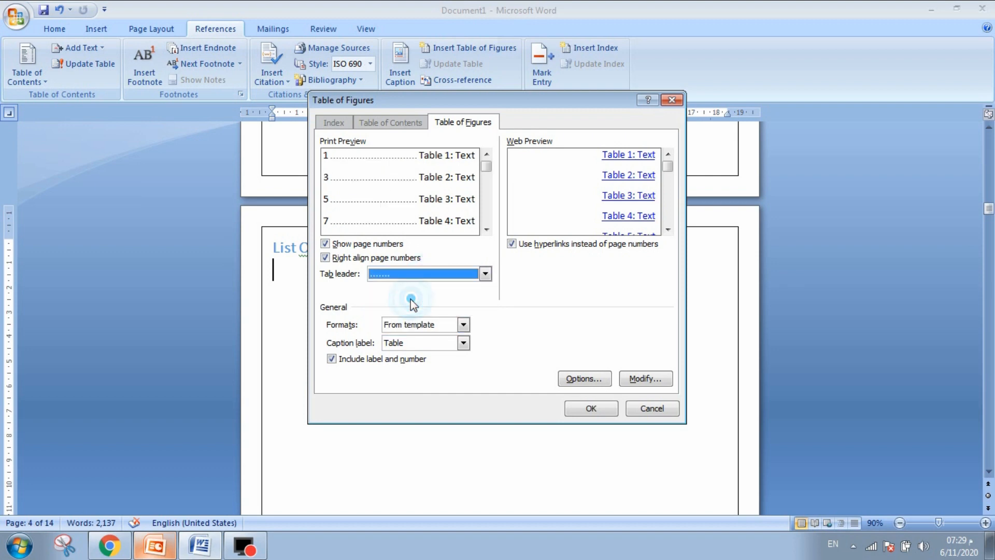
click(412, 272)
click(413, 272)
Step: Set the caption label to Figure and insert the list of figures
click(508, 276)
drag(446, 98, 506, 162)
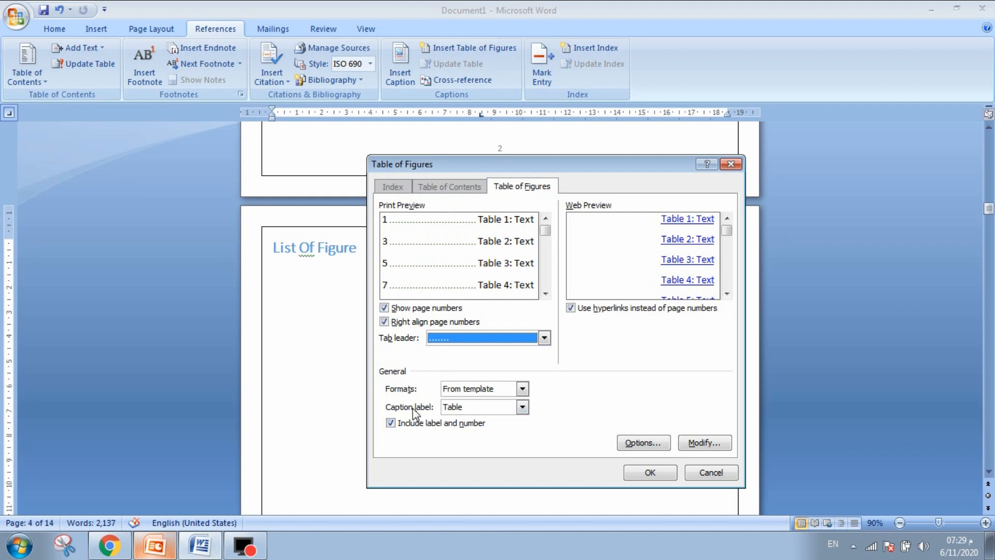
click(459, 410)
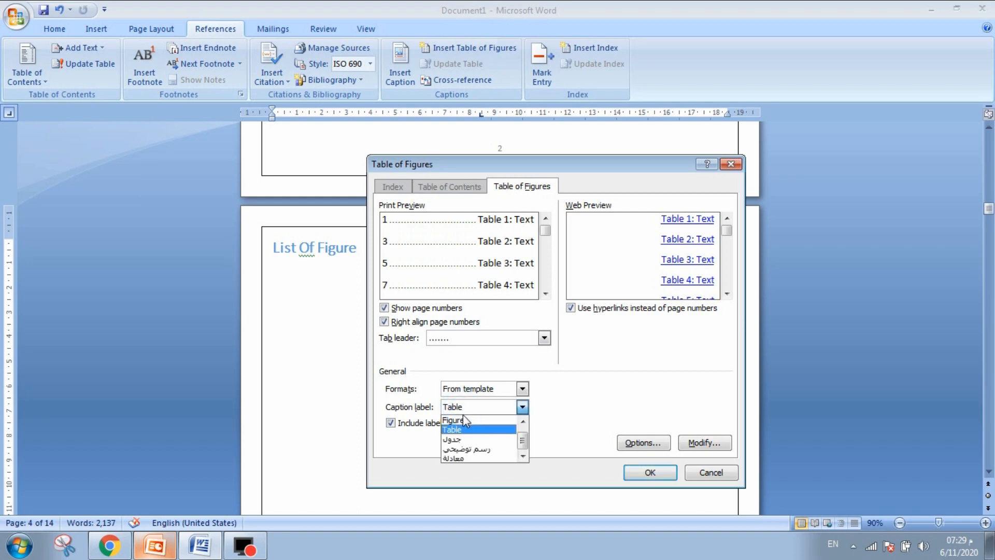
click(462, 421)
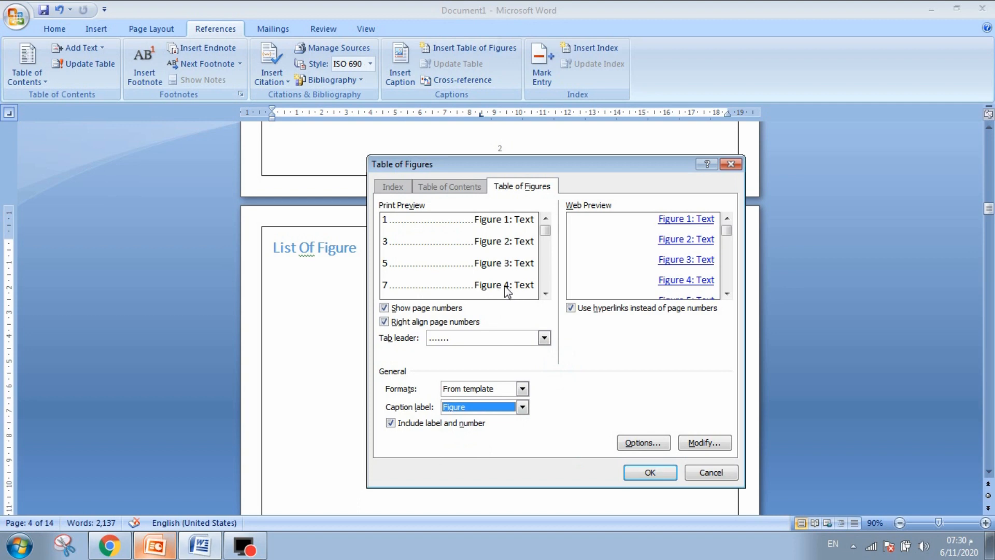
click(649, 470)
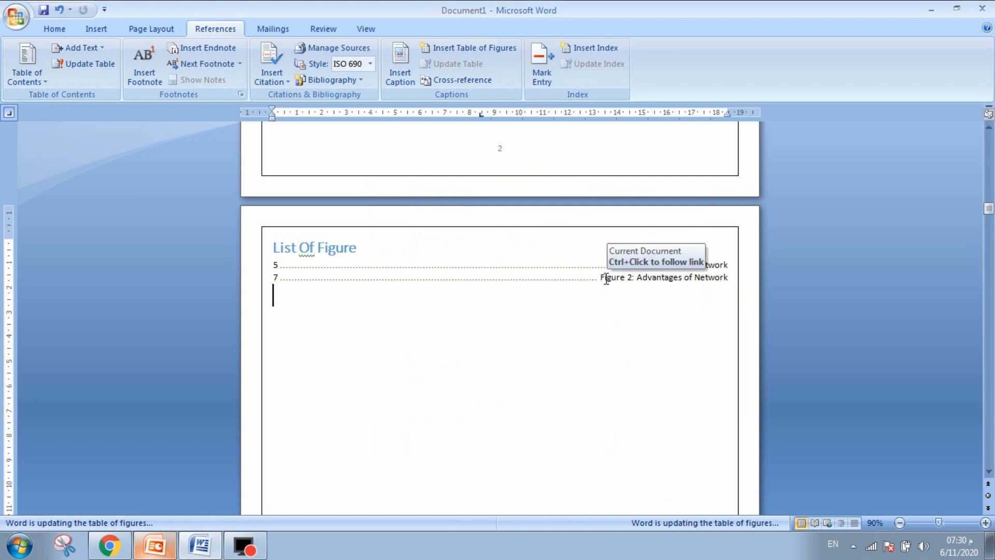
Step: Enlarge and bold the list of figures and set it to left-to-right direction
click(535, 267)
double_click(553, 297)
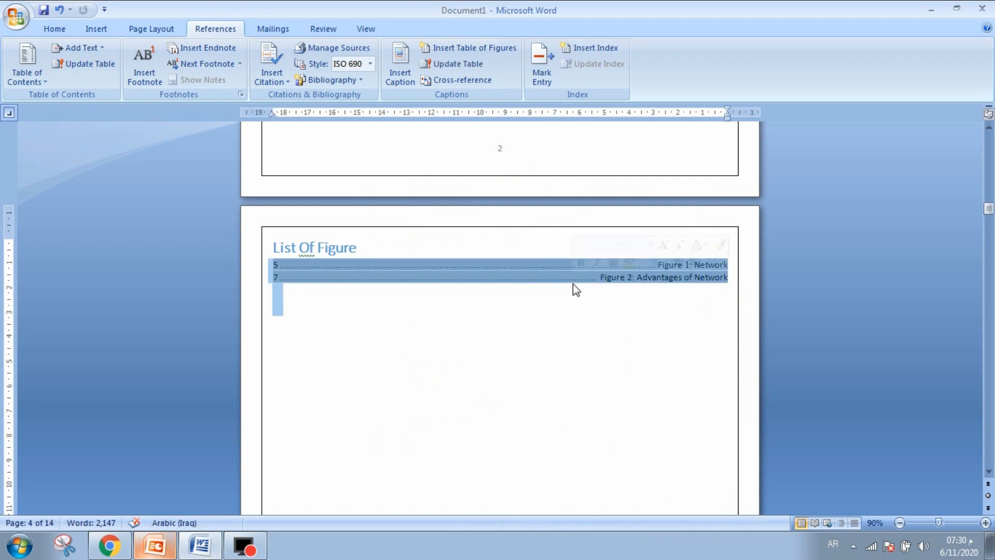
click(55, 28)
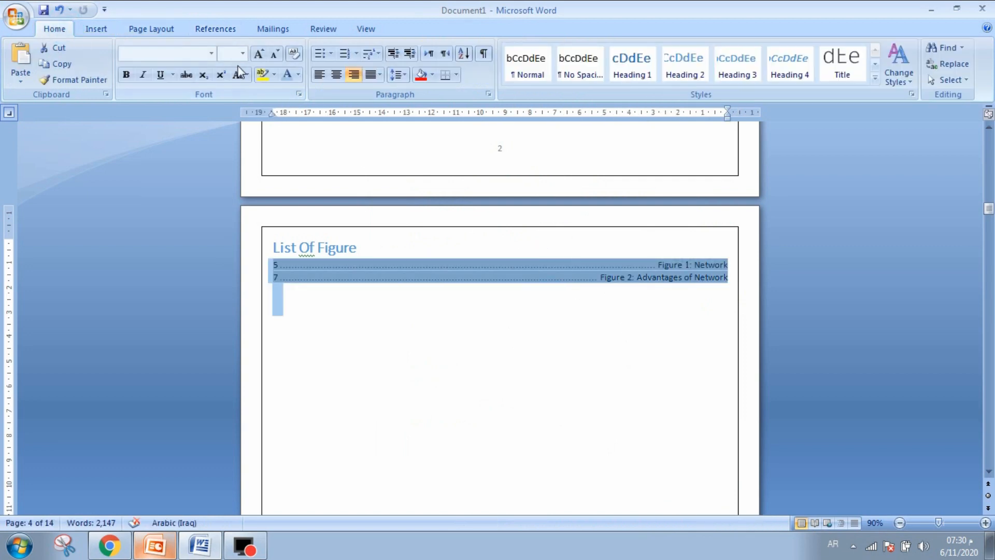
click(263, 53)
click(262, 53)
click(262, 53)
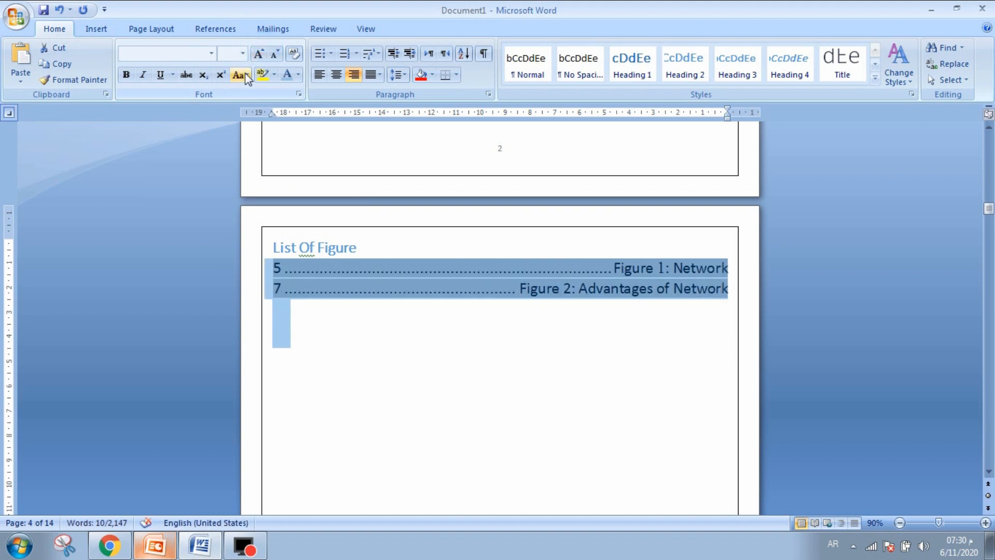
click(126, 74)
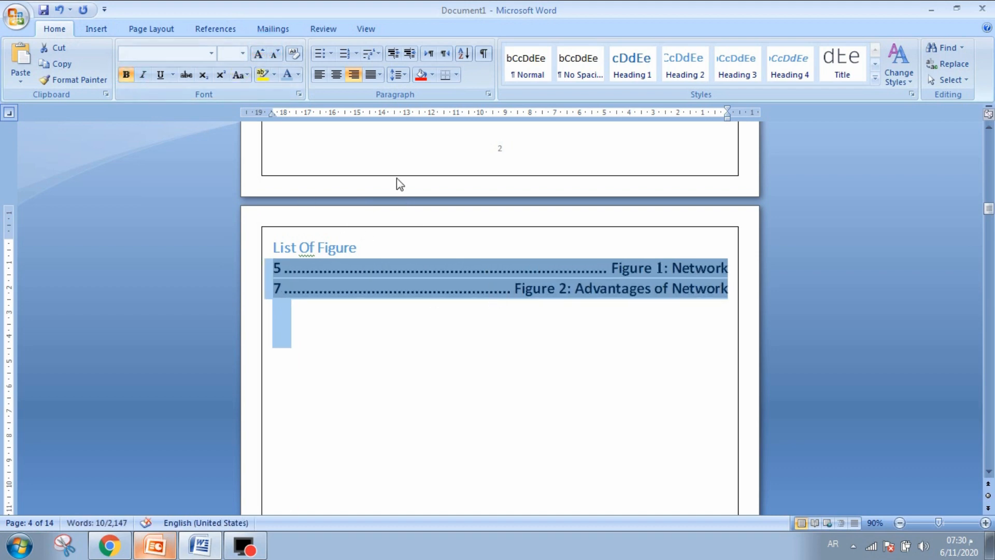
click(427, 53)
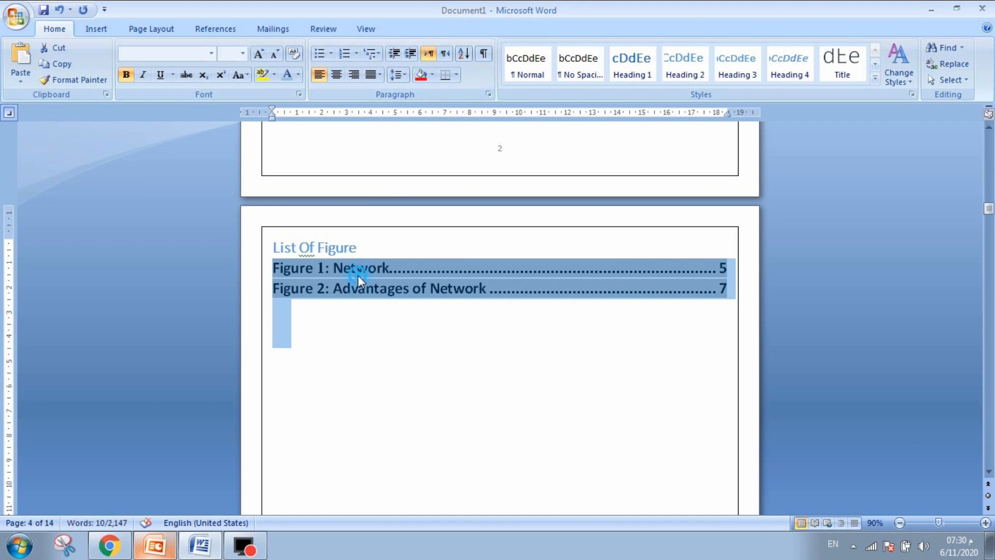
key(alt+shift)
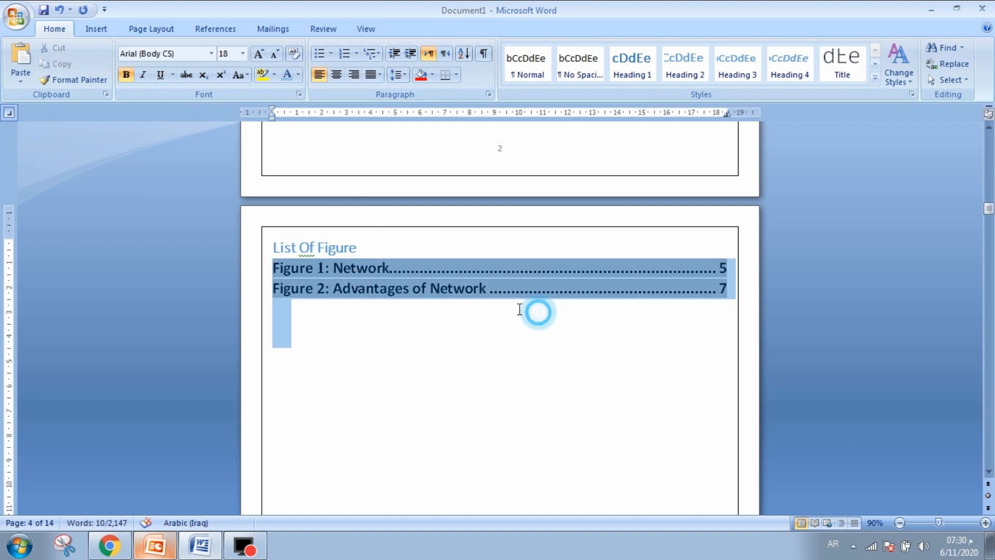
Step: Set both figure entries to 14-point, non-bold text
click(519, 310)
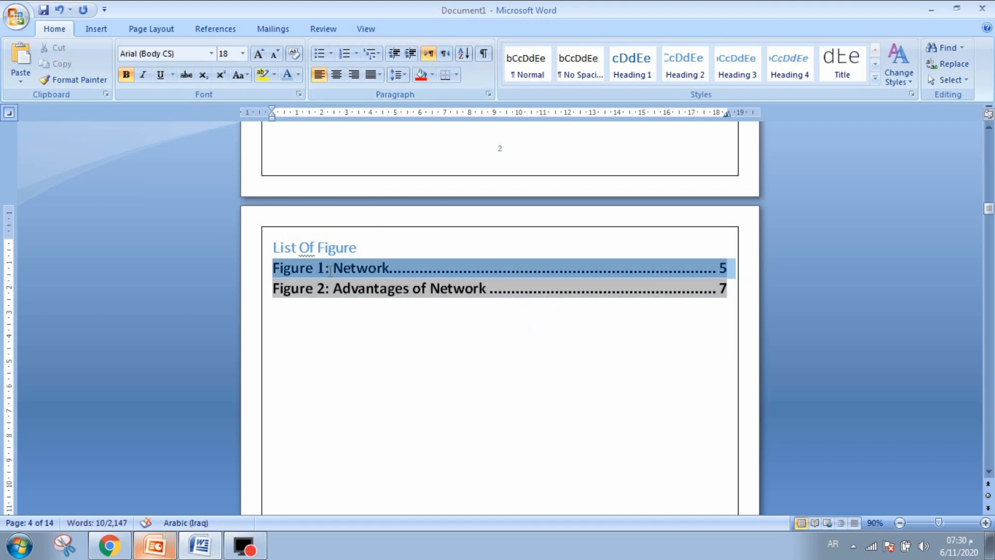
click(274, 54)
double_click(529, 380)
drag(505, 319, 402, 296)
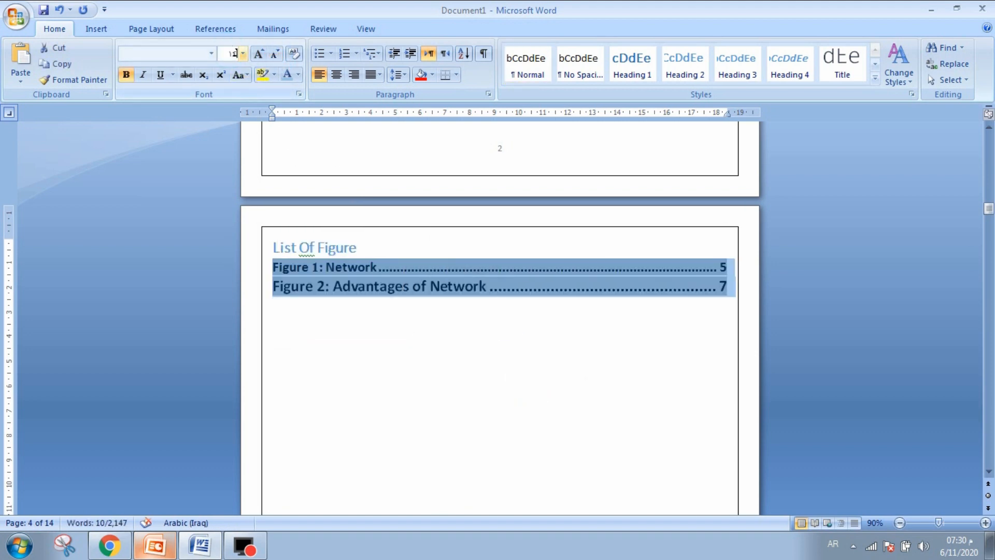
key(Return)
click(132, 78)
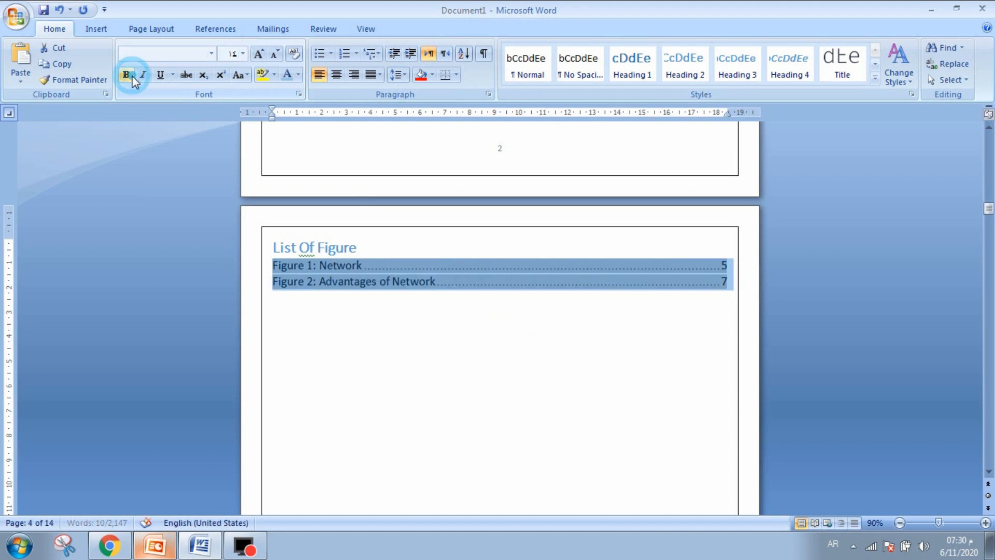
drag(356, 293, 411, 327)
Step: Check the entries' formatting, noting Figure 1: Network on page 5, then scroll to page 5
scroll(448, 312, up, 2)
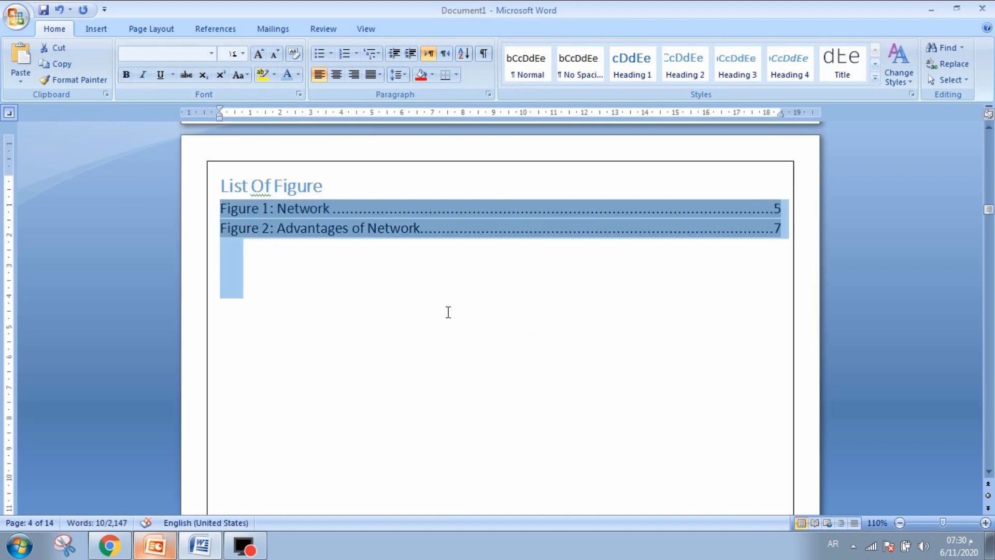
scroll(448, 313, up, 1)
click(387, 294)
click(262, 215)
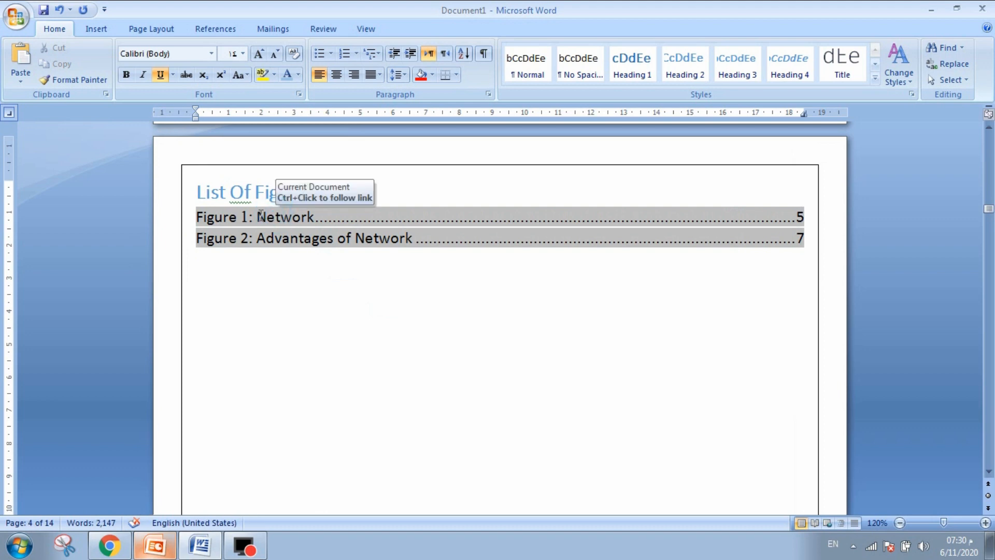
click(250, 193)
click(308, 235)
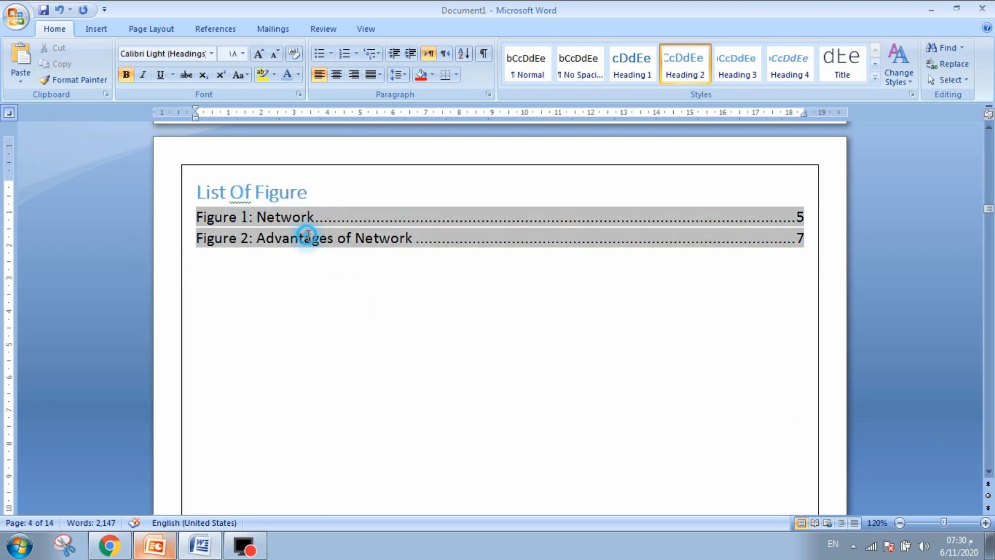
click(225, 218)
click(247, 215)
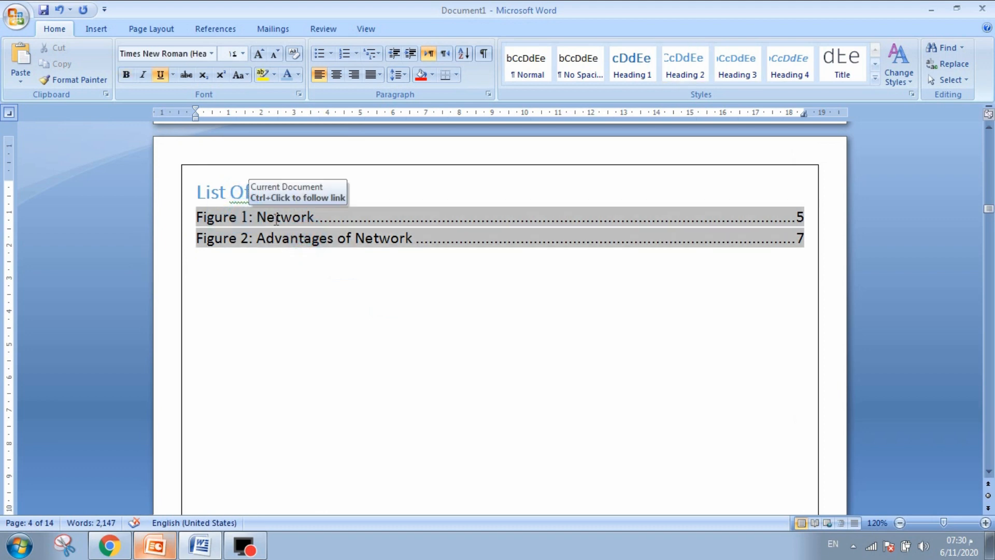
drag(261, 217, 316, 217)
drag(793, 217, 804, 217)
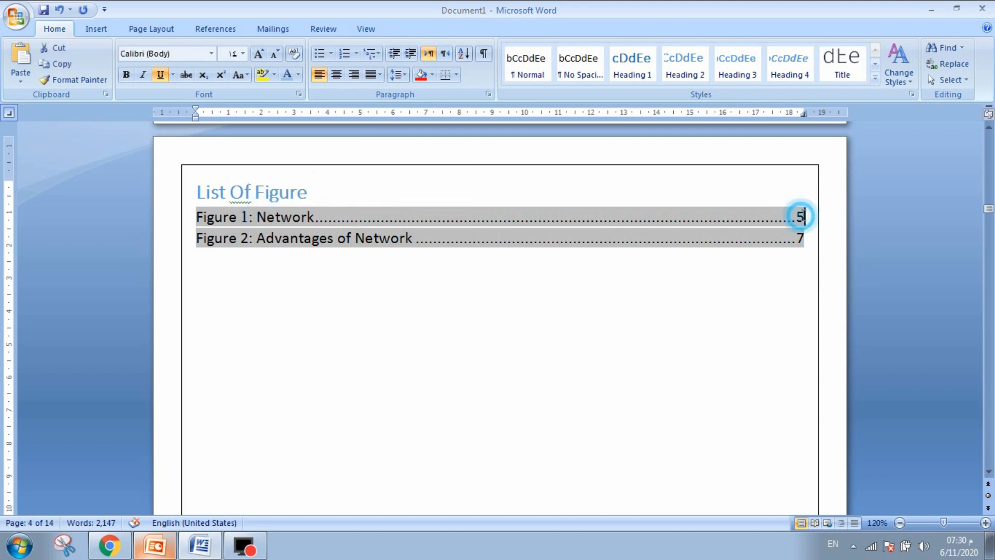
drag(991, 212, 990, 271)
Step: Check the Network picture and its Figure 1: Network caption, then return to the figures list
click(566, 302)
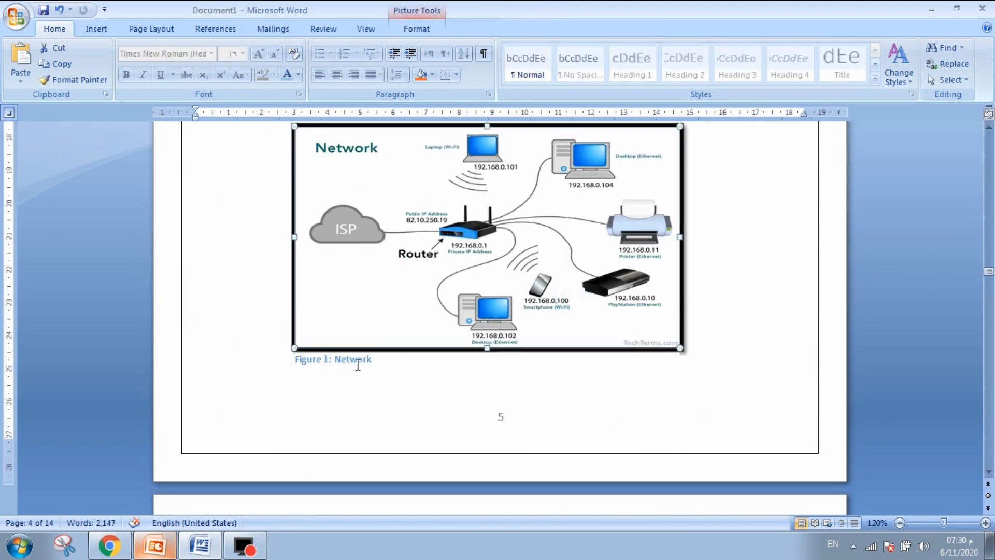
click(352, 363)
click(567, 315)
drag(990, 271, 990, 184)
scroll(539, 322, down, 3)
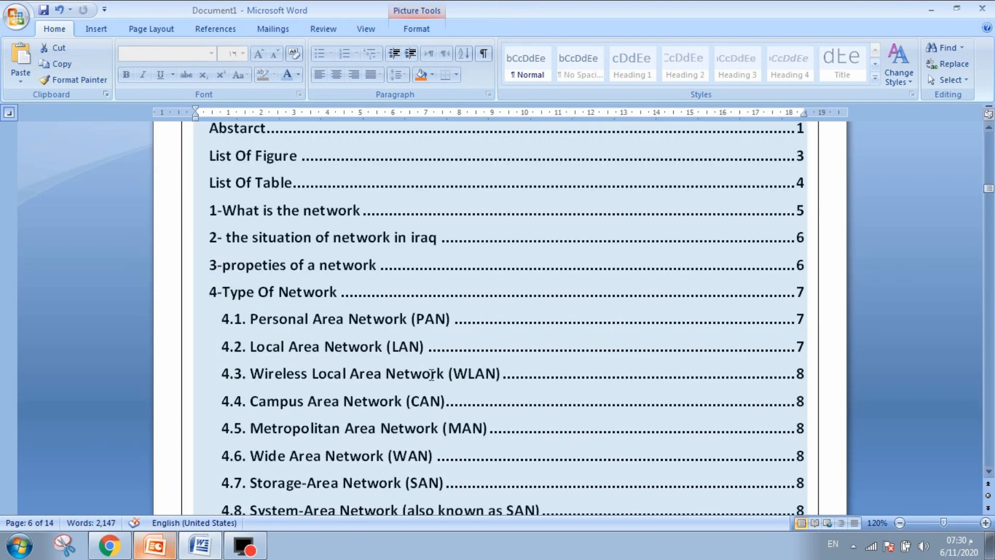
scroll(414, 332, down, 10)
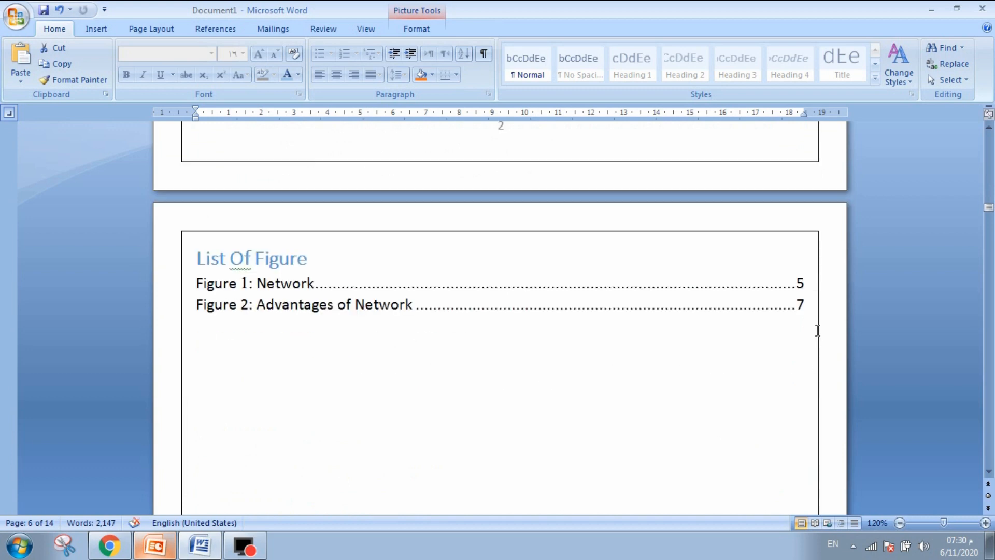
click(803, 306)
mouse_move(769, 306)
mouse_down()
mouse_move(628, 345)
mouse_move(261, 356)
mouse_up()
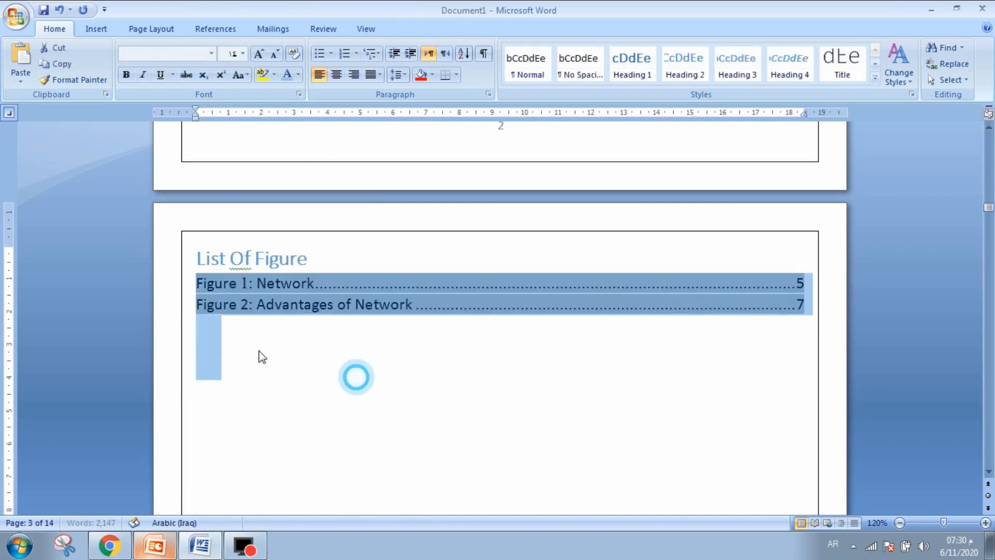
click(237, 333)
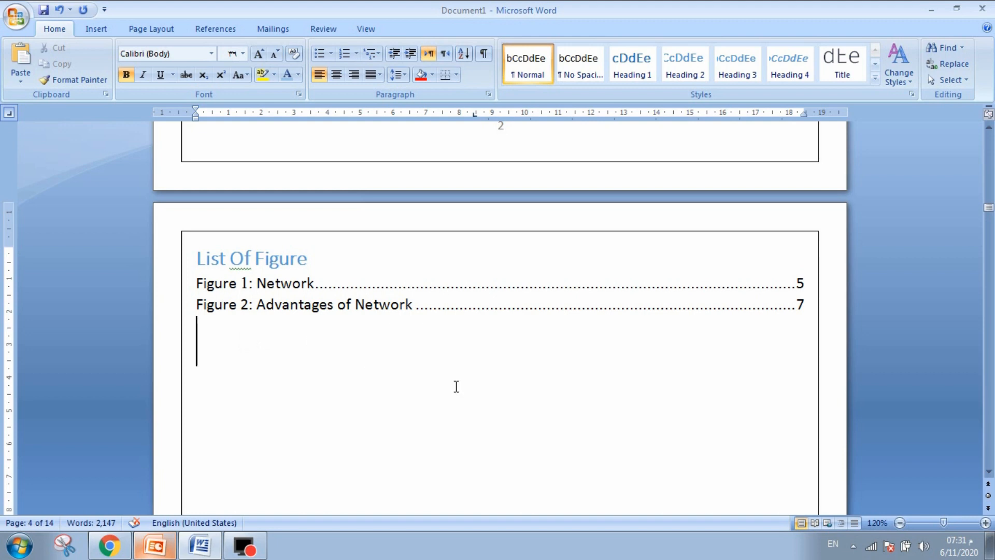
Step: Scroll down to the List Of Table page and place the cursor under its heading
scroll(695, 455, down, 3)
click(225, 330)
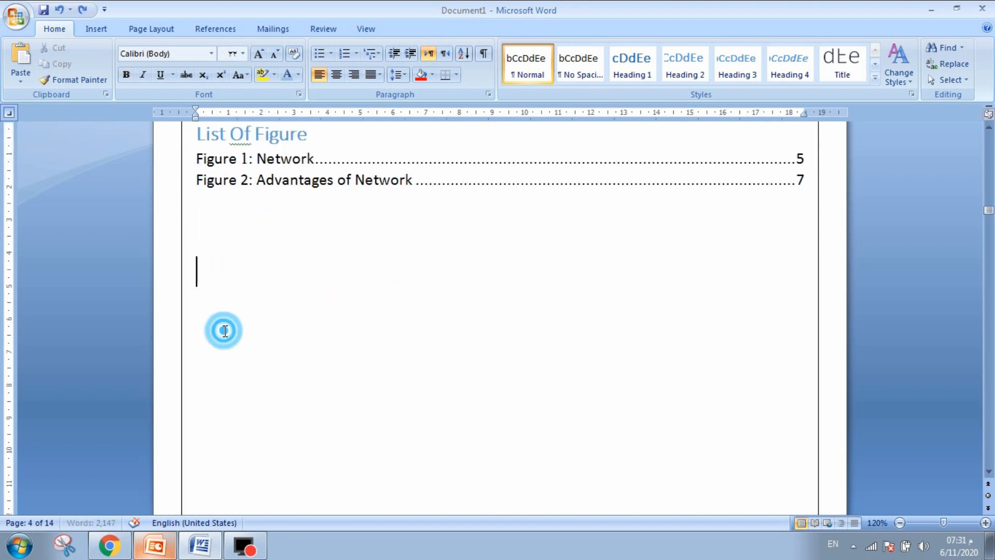
scroll(325, 375, down, 10)
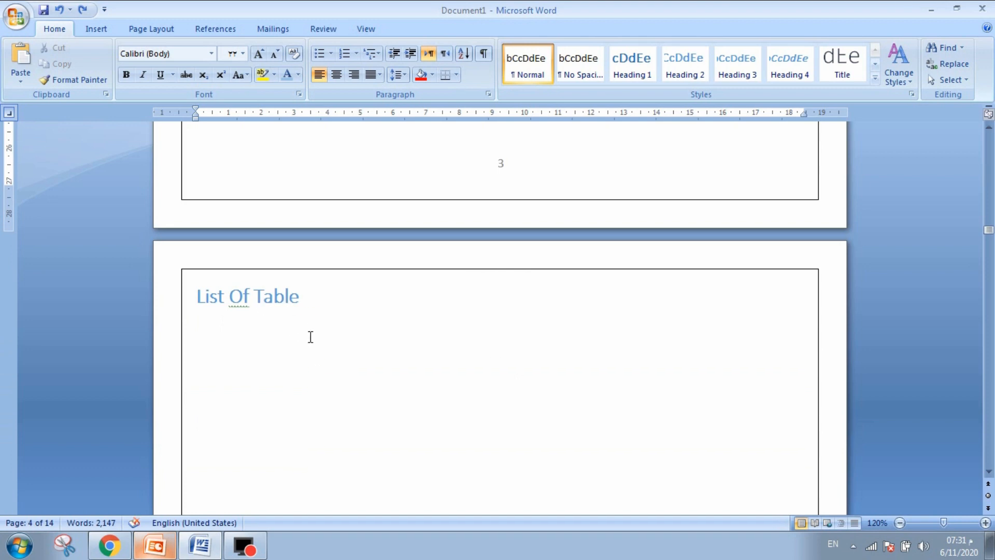
scroll(310, 337, up, 3)
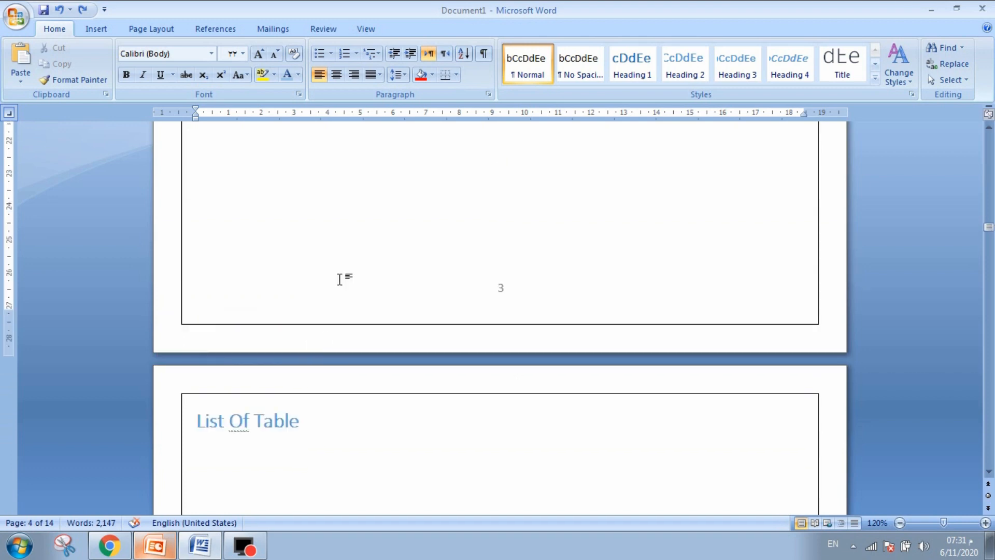
scroll(318, 350, down, 8)
scroll(338, 349, up, 8)
scroll(348, 333, down, 12)
scroll(351, 330, up, 7)
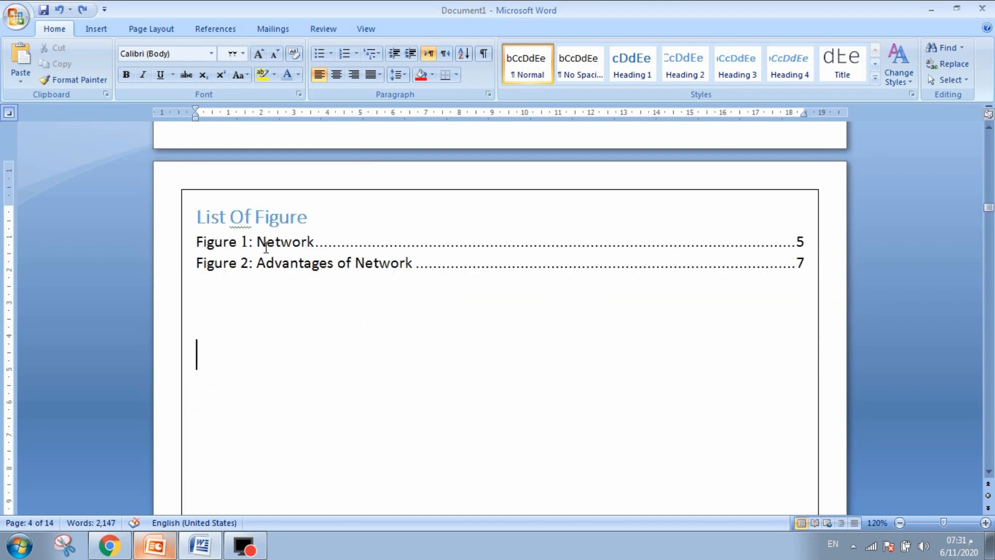
scroll(291, 369, up, 5)
scroll(262, 419, down, 6)
click(262, 386)
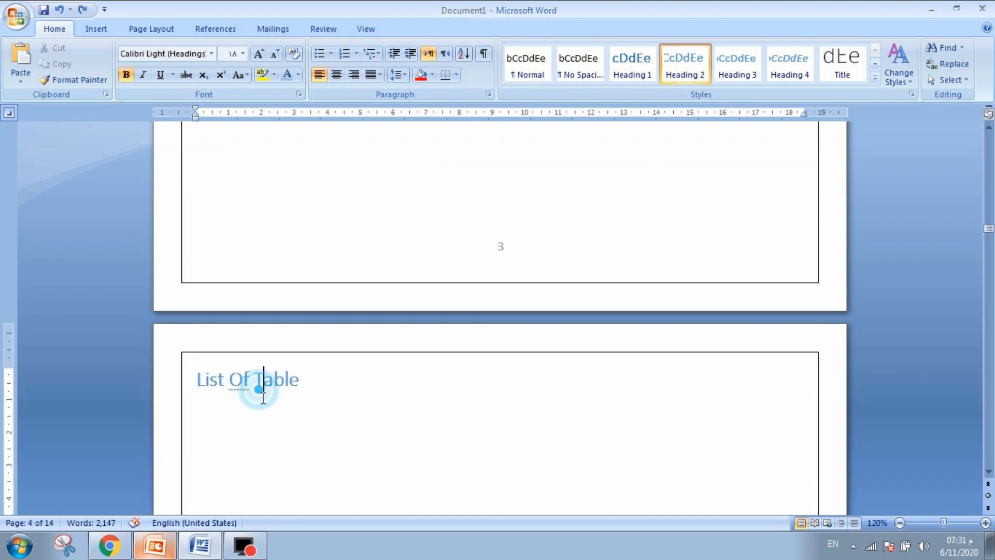
click(224, 413)
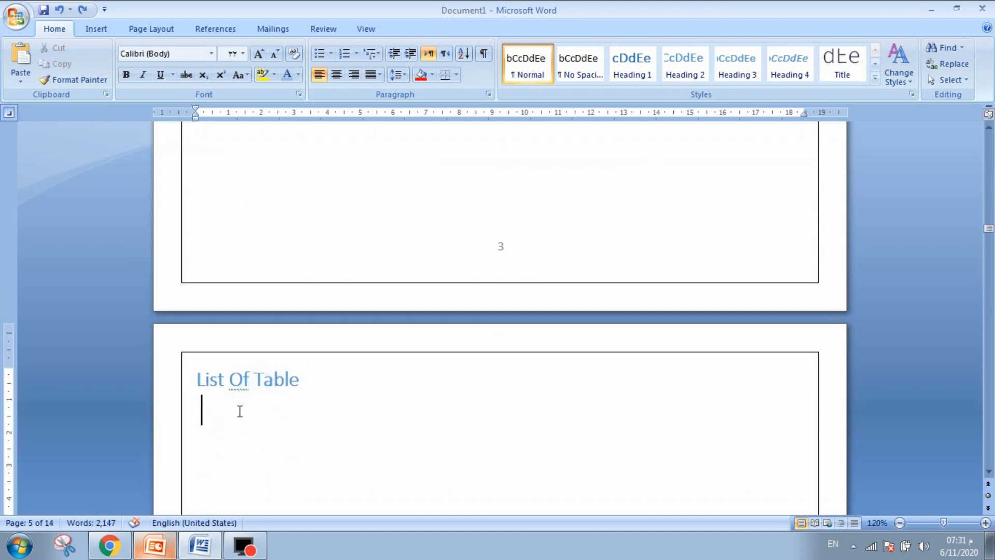
Step: Insert a table of figures with caption label Table, keeping label and number included
click(216, 29)
click(449, 48)
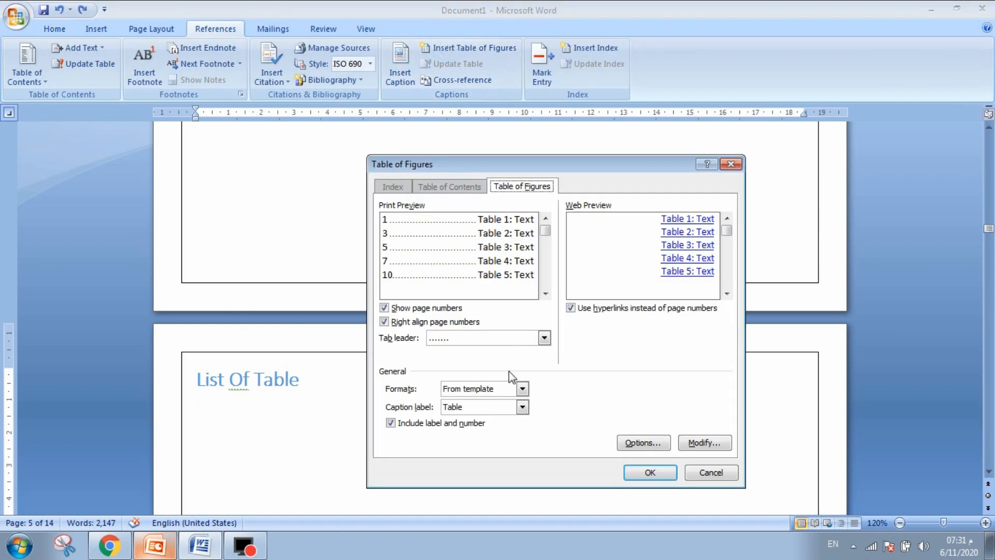
click(467, 405)
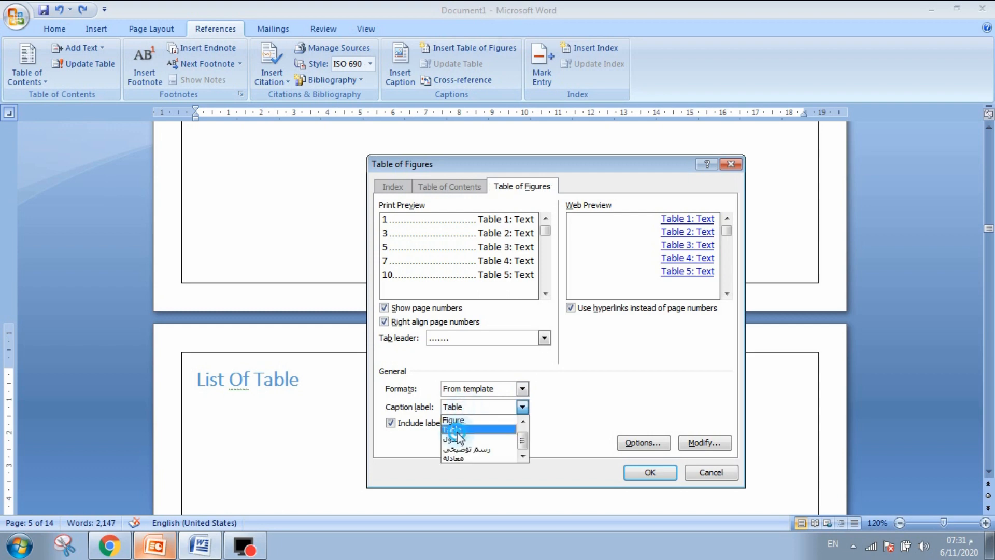
click(458, 430)
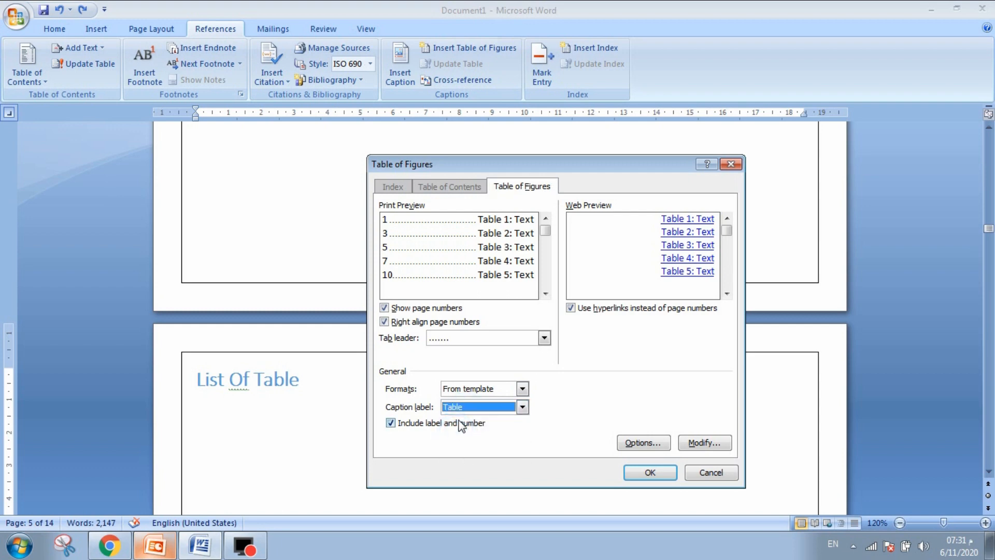
click(413, 422)
click(415, 425)
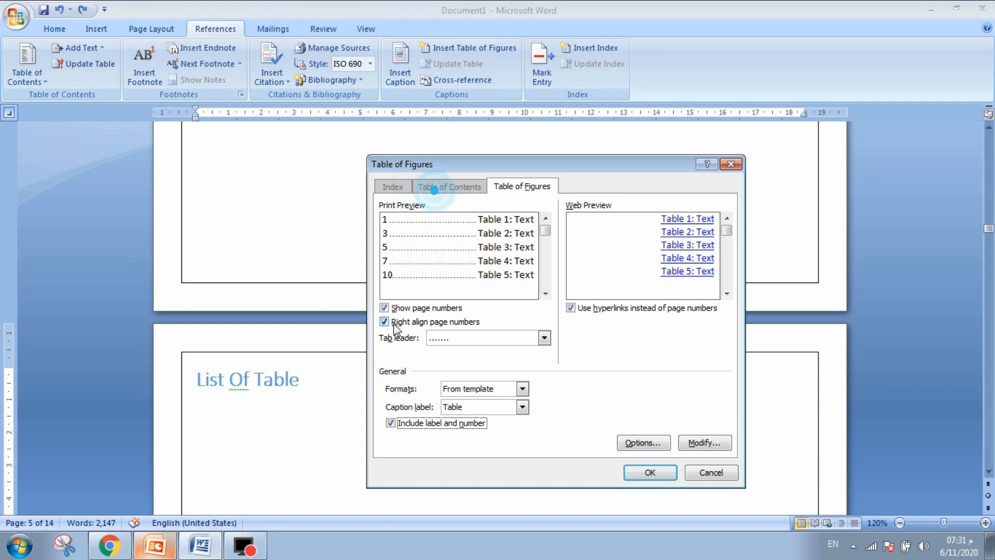
click(650, 472)
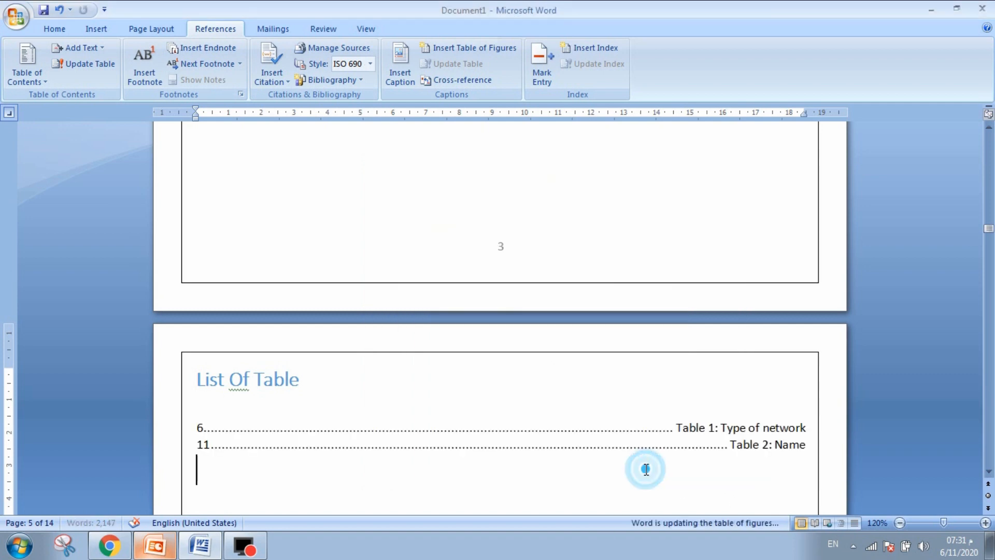
Step: Set the list of tables to left-to-right direction in 14-point text
click(643, 461)
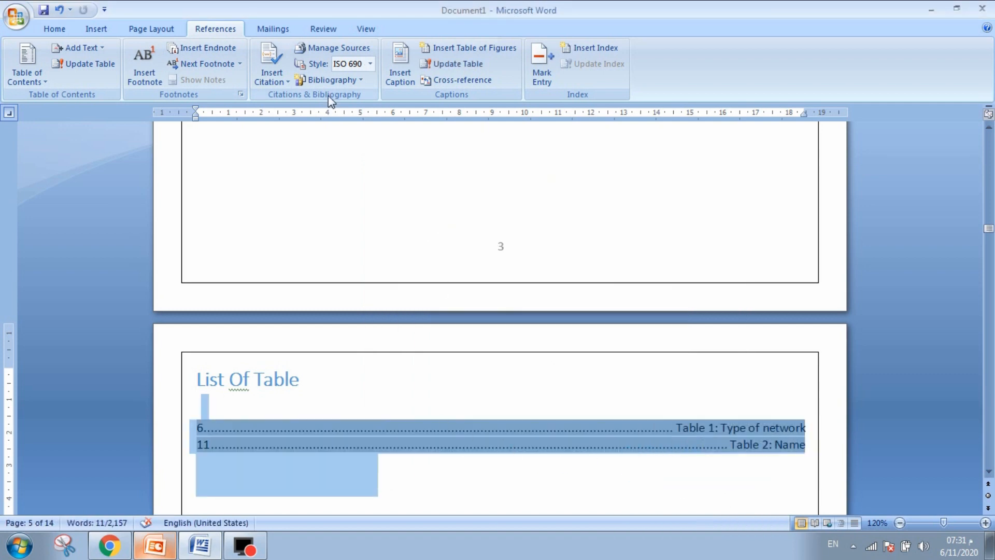
click(61, 28)
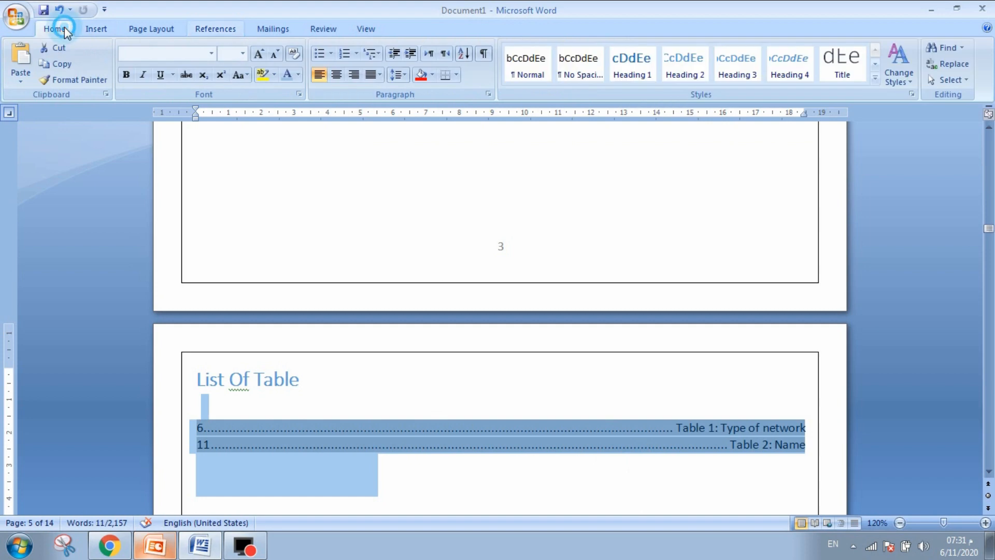
click(428, 53)
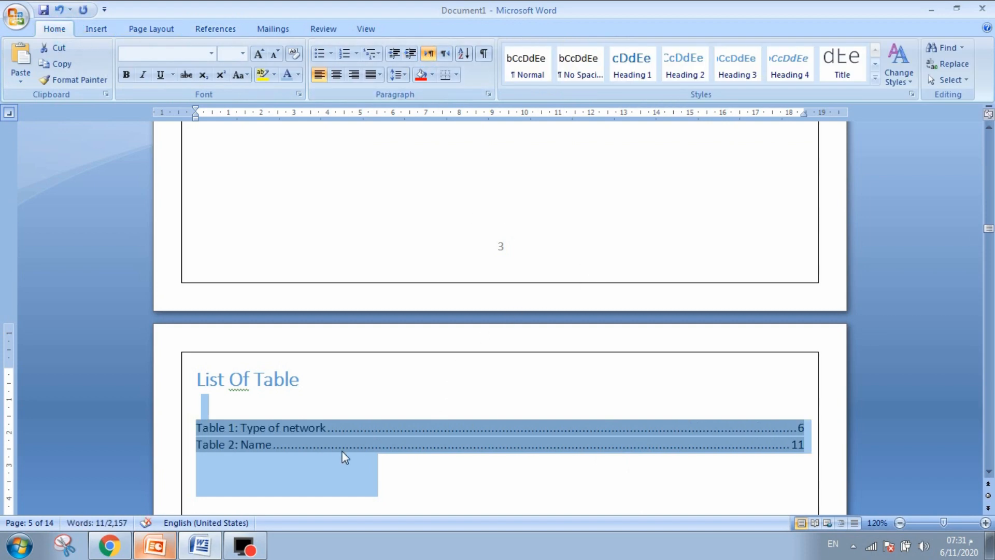
click(228, 53)
text(14)
key(Return)
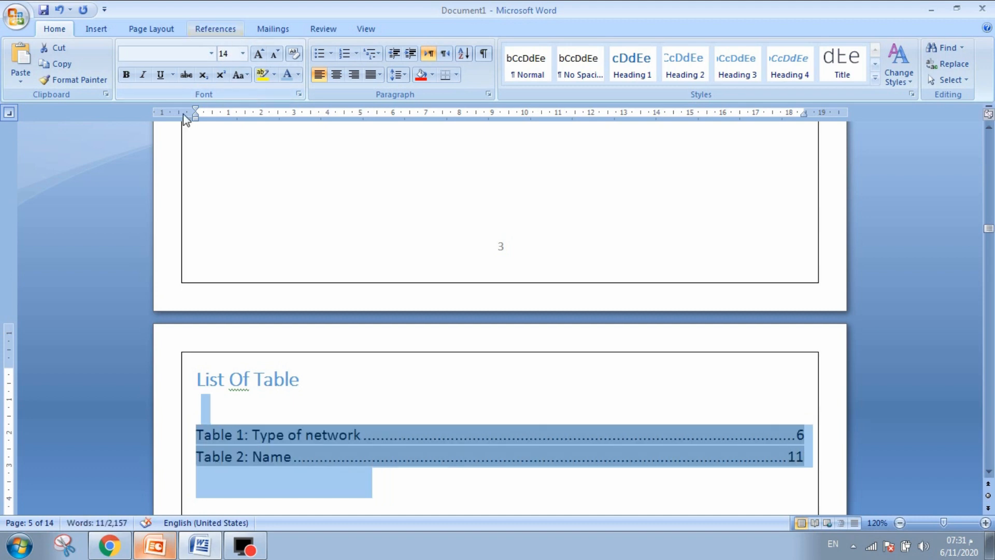
key(alt+shift)
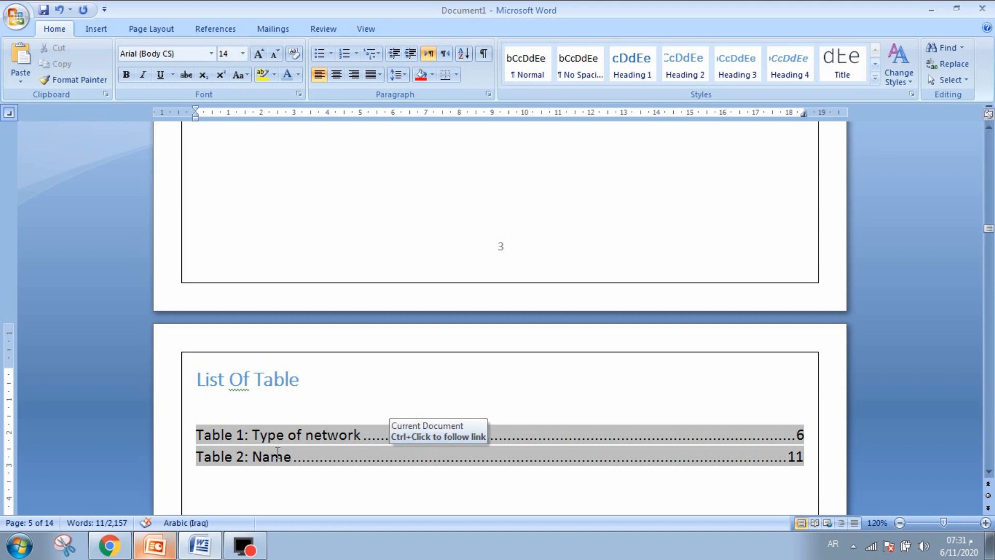
Step: Check the Table 1: Type of network entry and its page number 6, then scroll to page 6
click(362, 438)
click(254, 434)
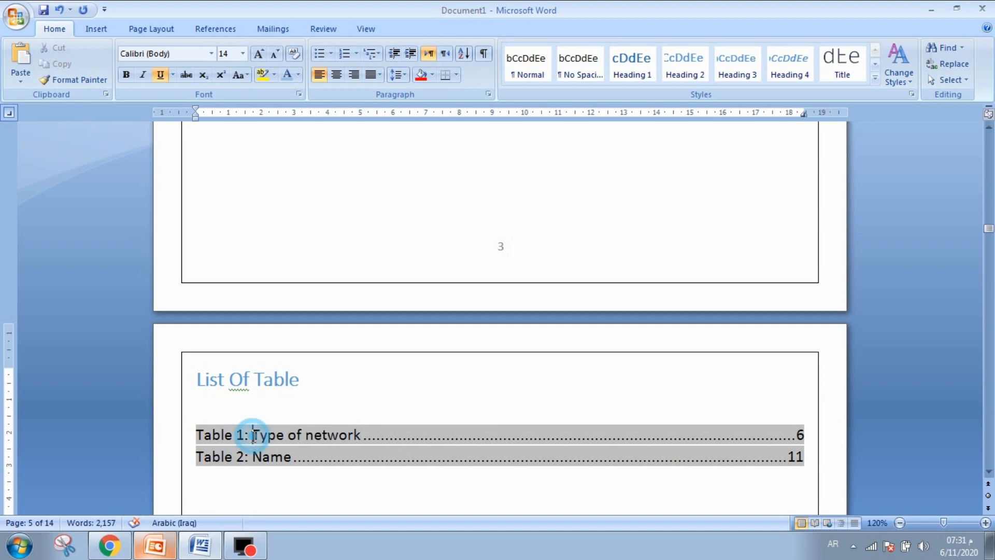
drag(257, 434, 367, 436)
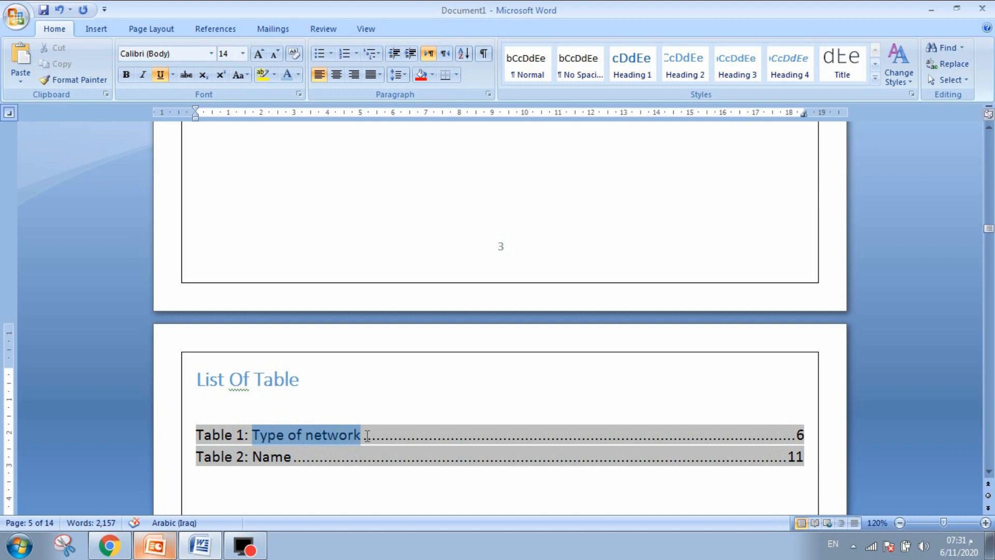
click(803, 436)
double_click(804, 436)
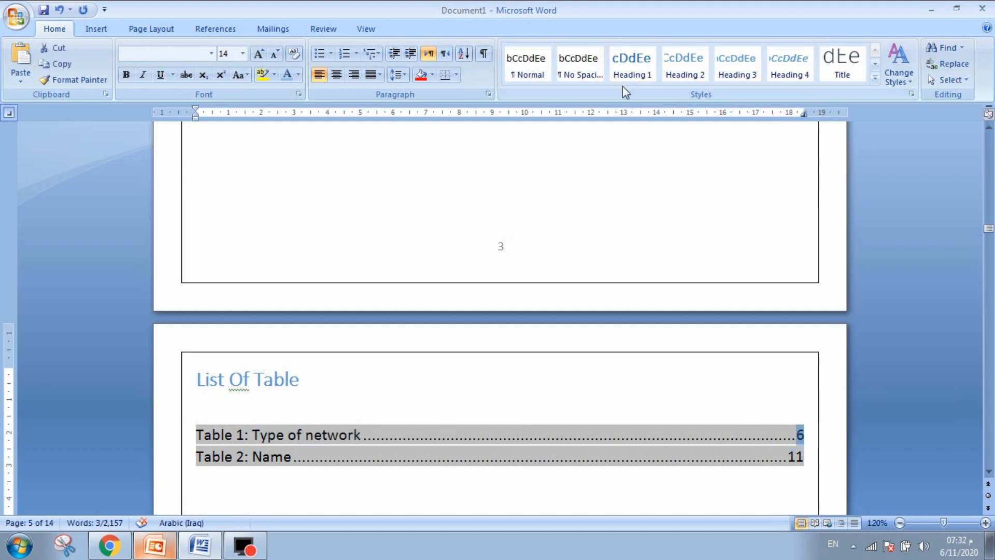
drag(989, 231, 992, 294)
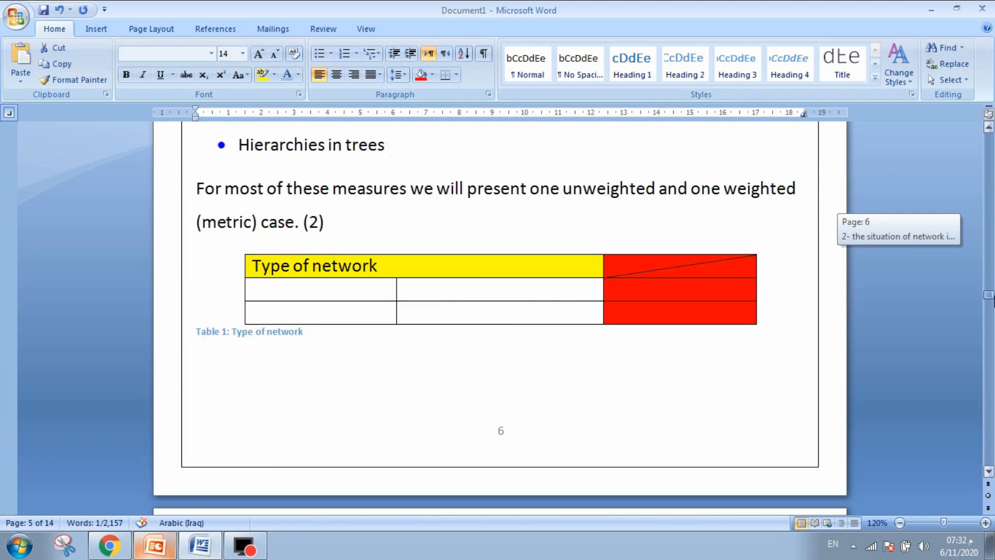
Step: Click into the Type of network table, then scroll to the figures and tables lists
click(415, 266)
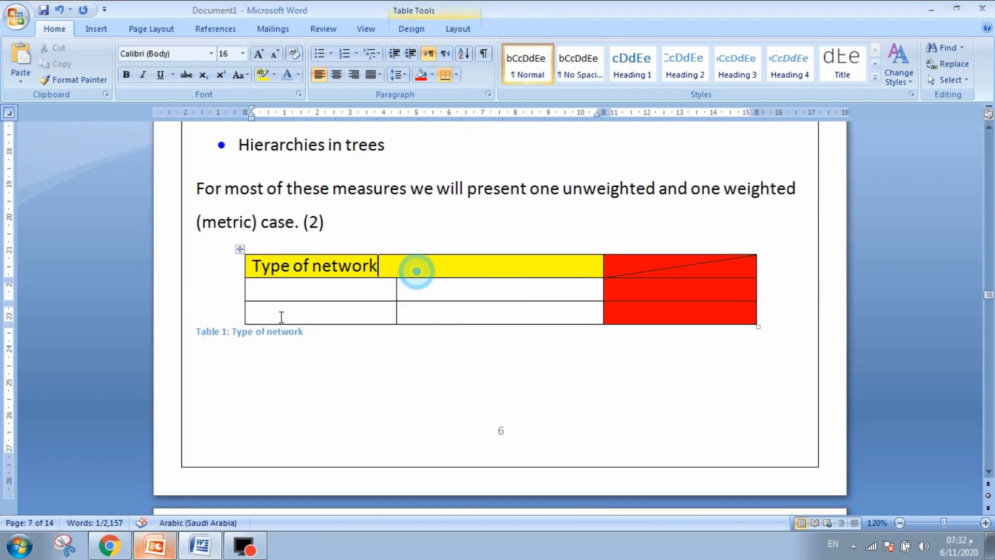
drag(986, 299, 986, 147)
scroll(783, 280, down, 5)
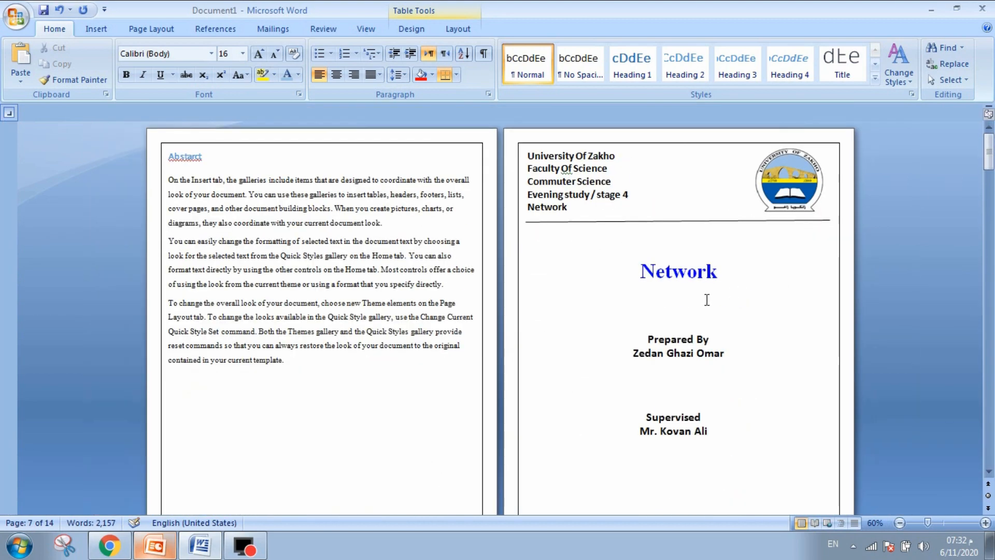
scroll(707, 295, down, 5)
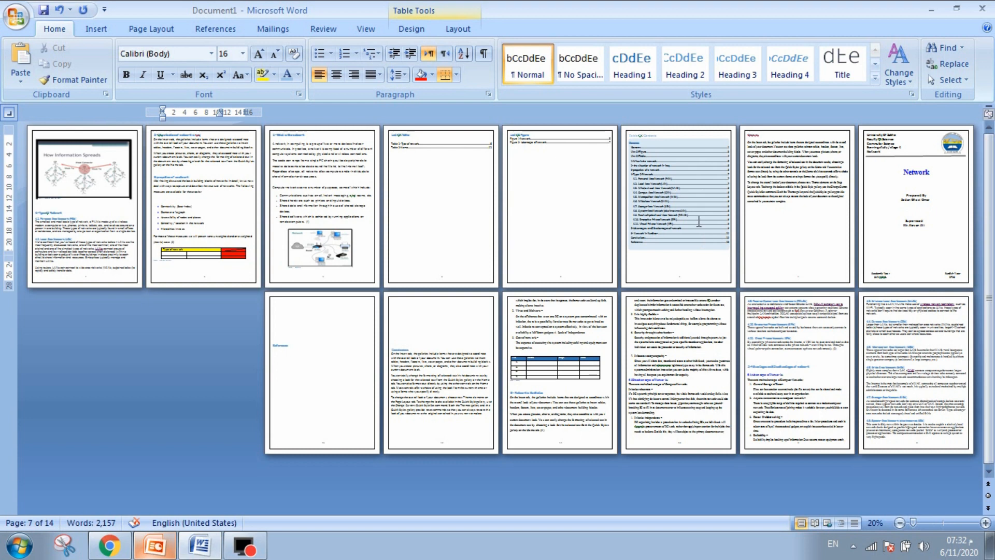
double_click(571, 172)
double_click(439, 169)
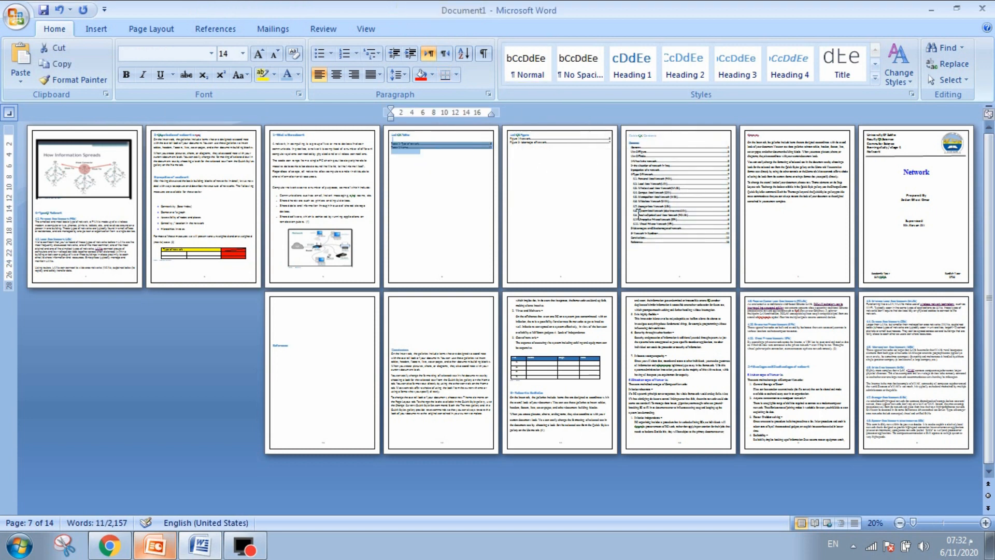
Step: Click through the table of contents, the figures list and the tables list to review them
click(686, 198)
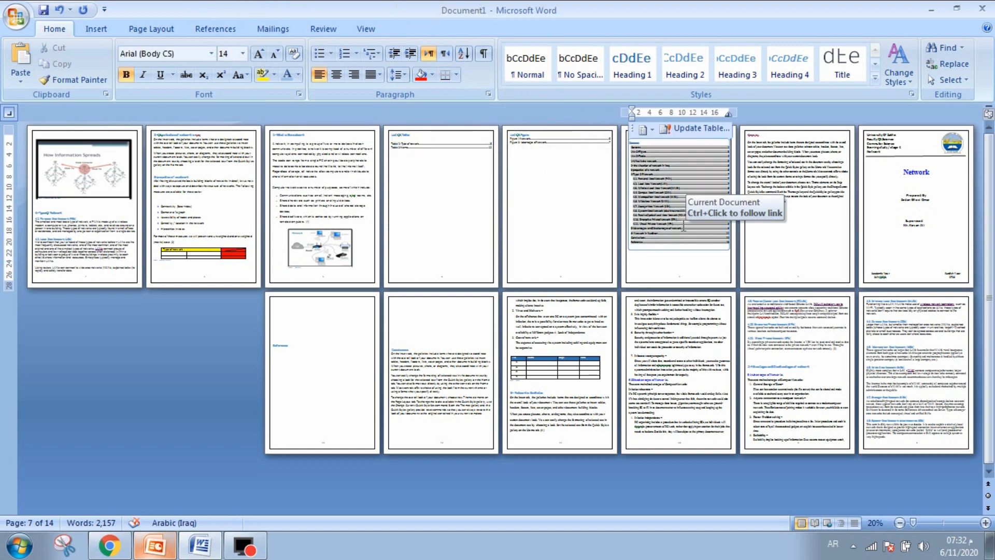
double_click(668, 274)
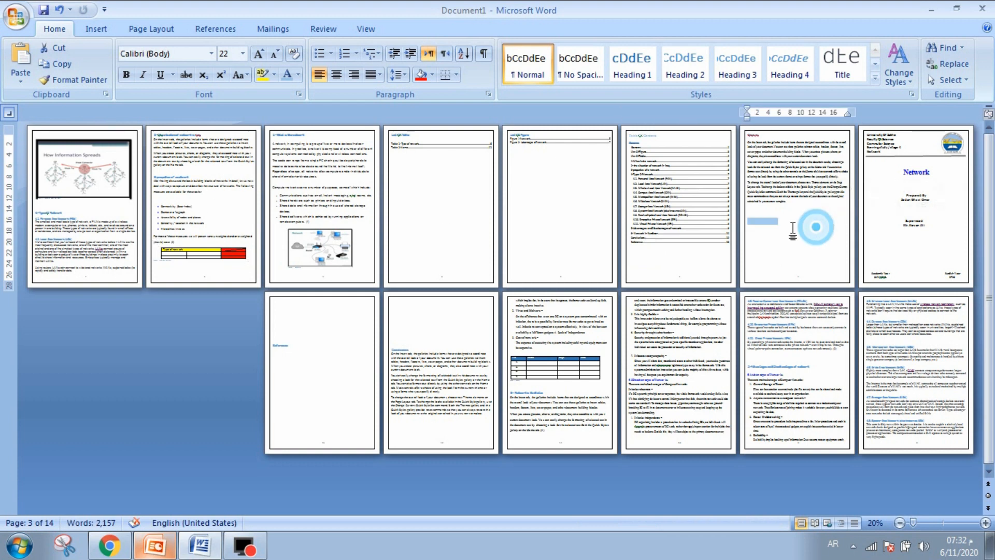
click(686, 198)
click(588, 190)
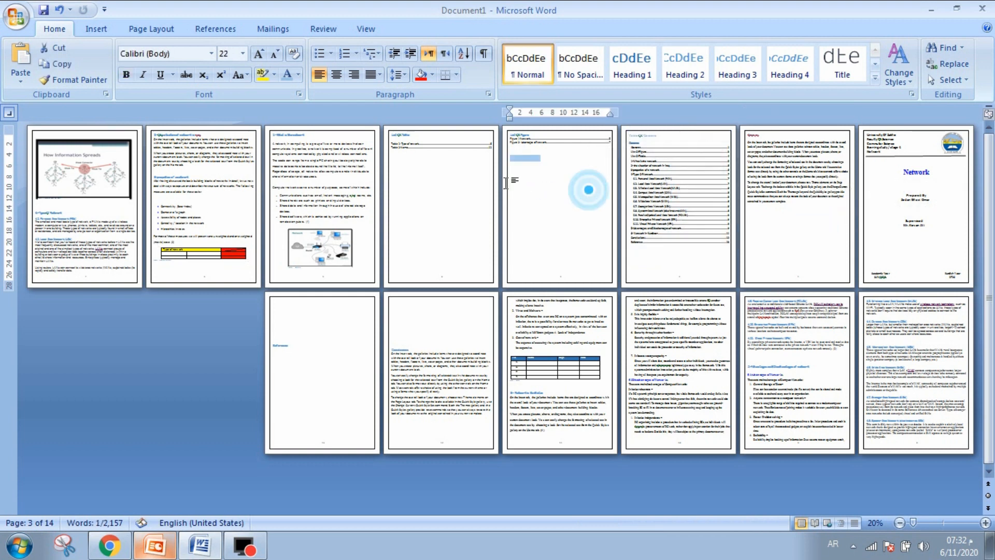
click(451, 166)
click(432, 149)
click(420, 150)
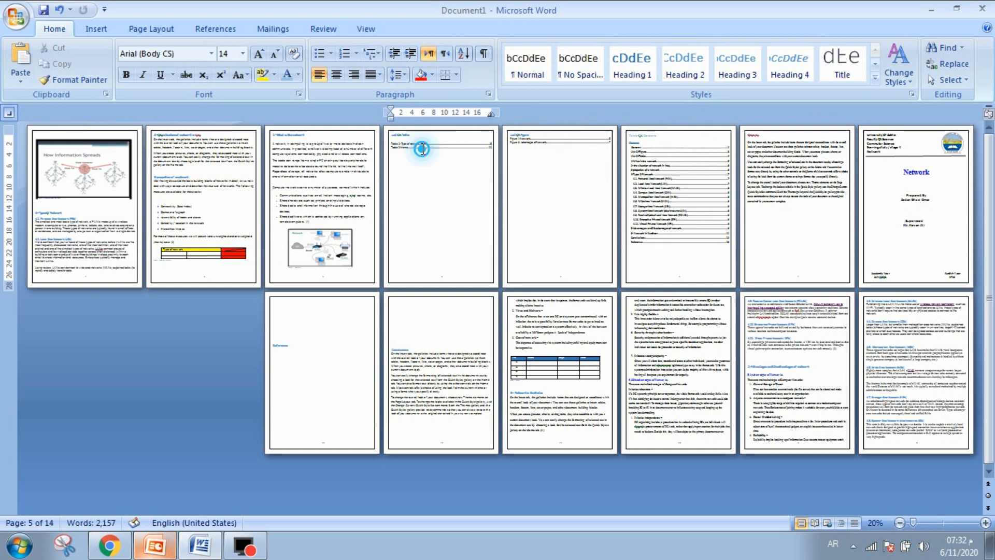
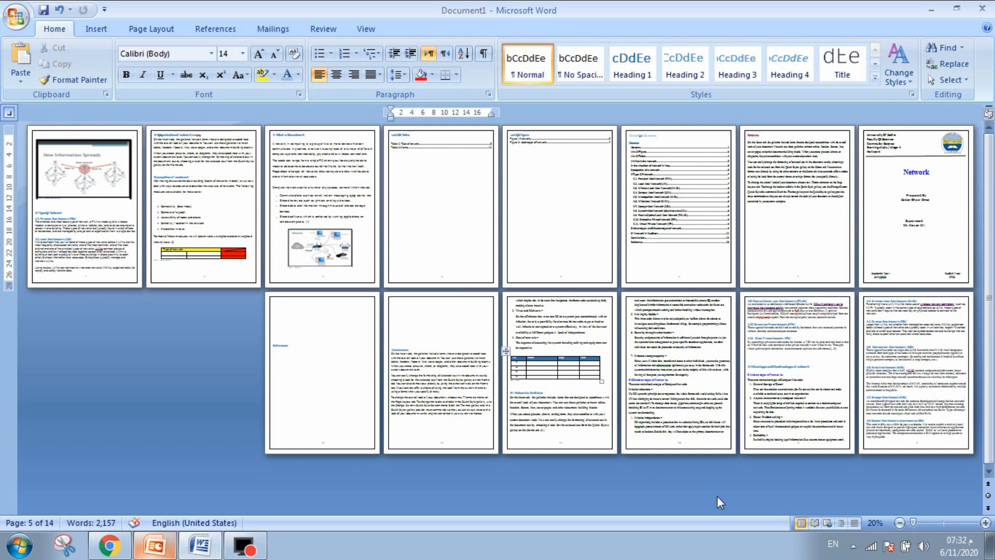
Step: Delete the blank lines above the Conclusions and References headings
click(329, 333)
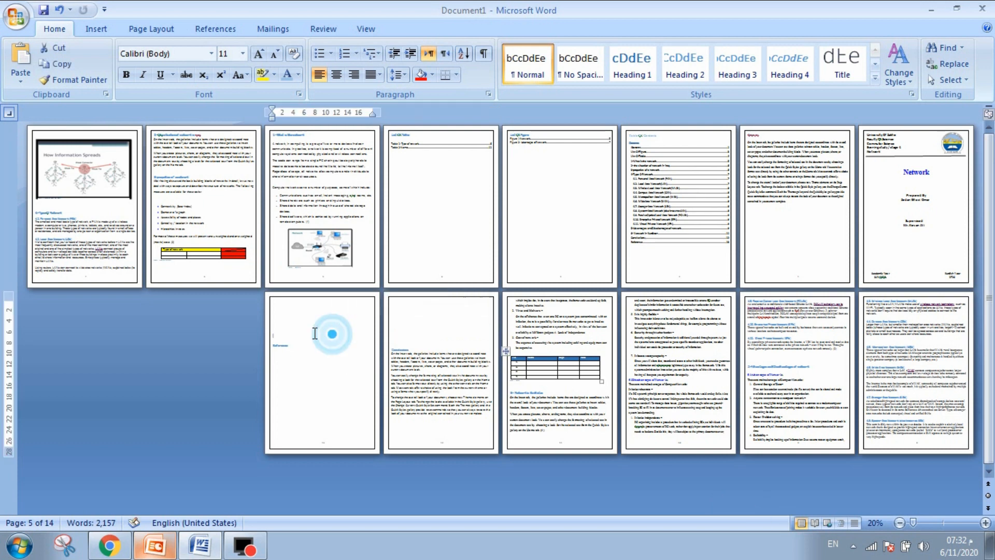
key(Delete)
key(Delete)
key(Delete)
key(Delete)
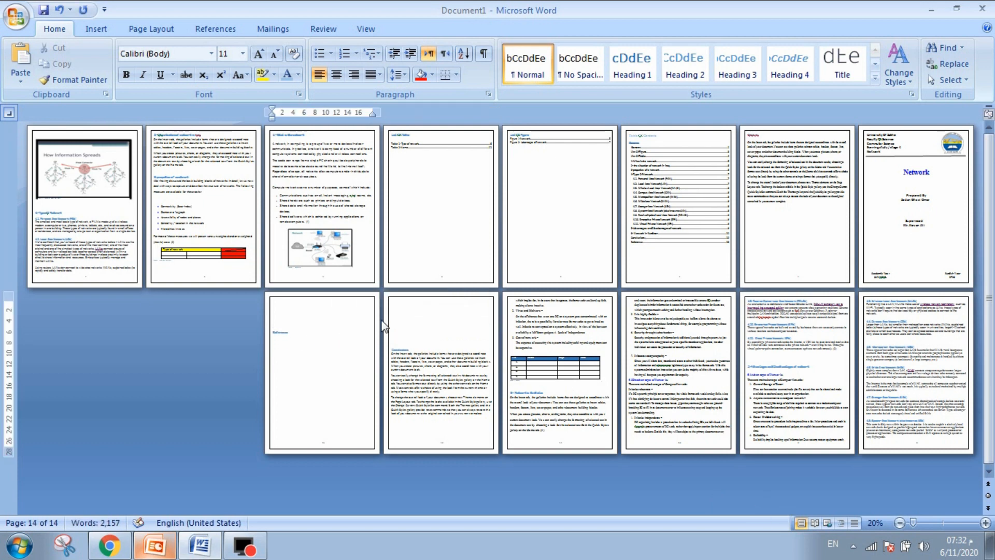
click(415, 338)
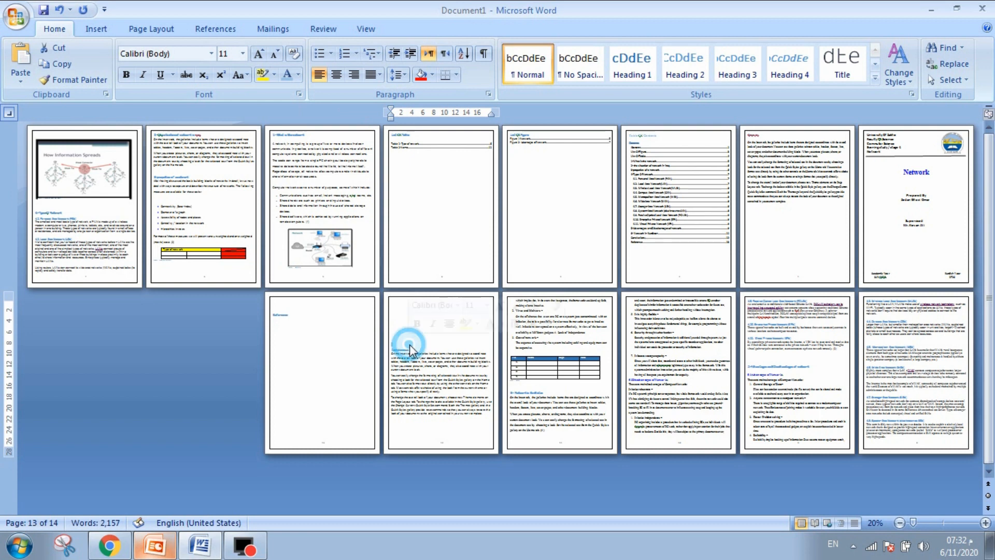
key(BackSpace)
key(BackSpace)
key(BackSpace)
key(BackSpace)
key(BackSpace)
key(BackSpace)
key(BackSpace)
key(BackSpace)
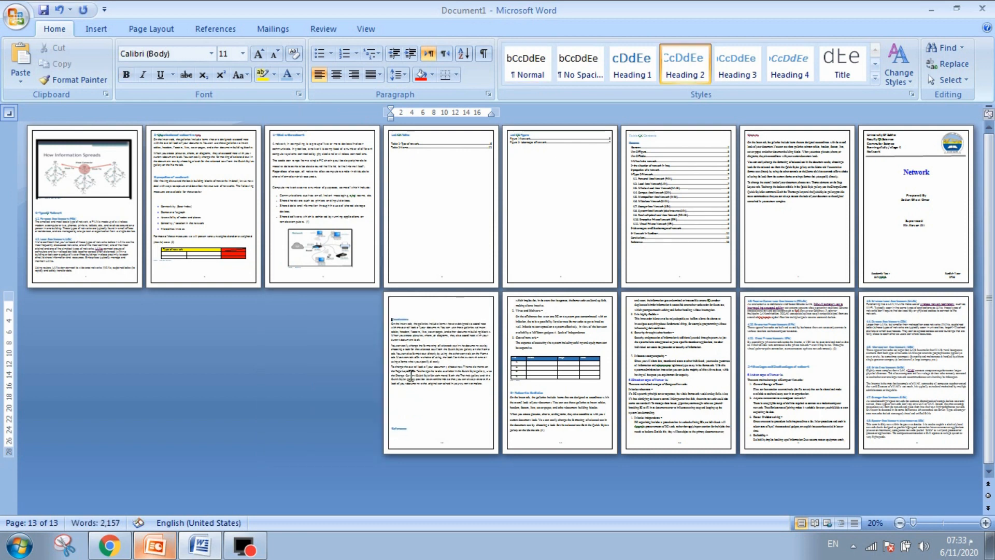
click(402, 411)
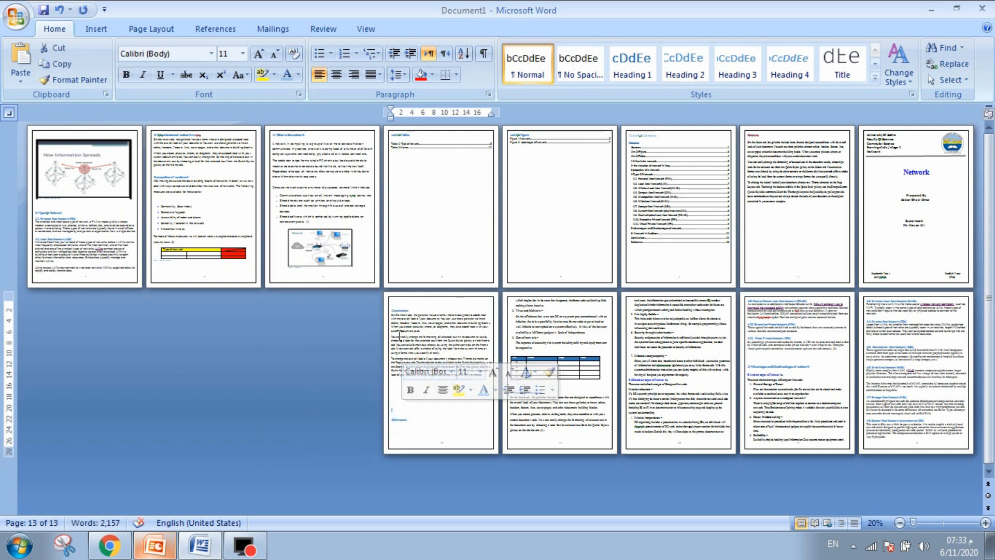
click(398, 306)
click(395, 310)
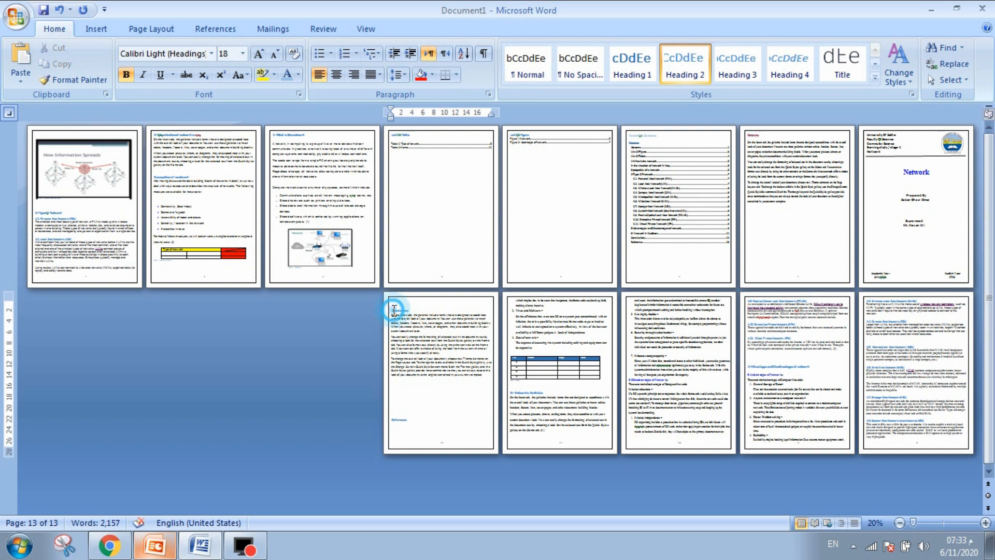
click(393, 309)
key(BackSpace)
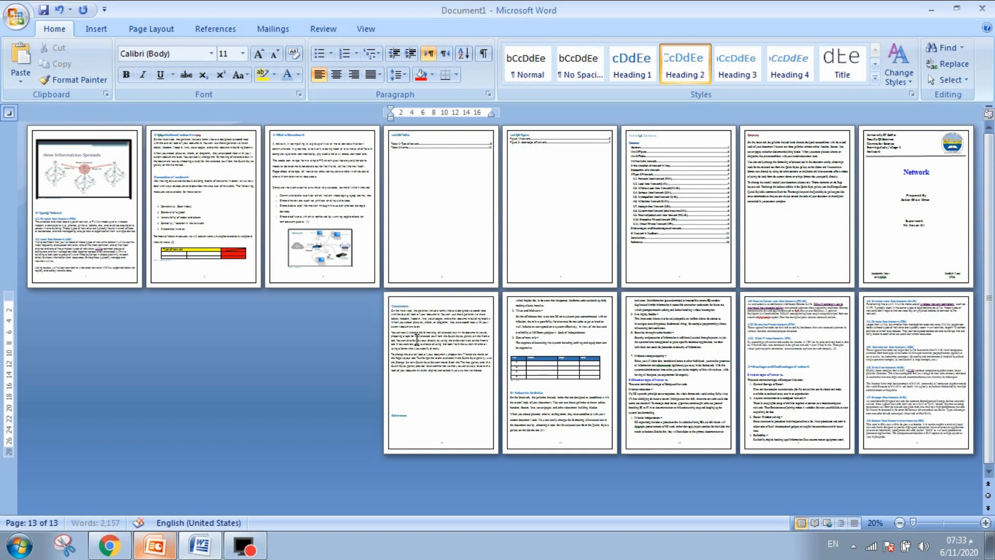
Step: Push the Reference heading onto its own final page, making the document 14 pages
double_click(412, 389)
key(Return)
key(Return)
key(Return)
key(Return)
key(Return)
key(Return)
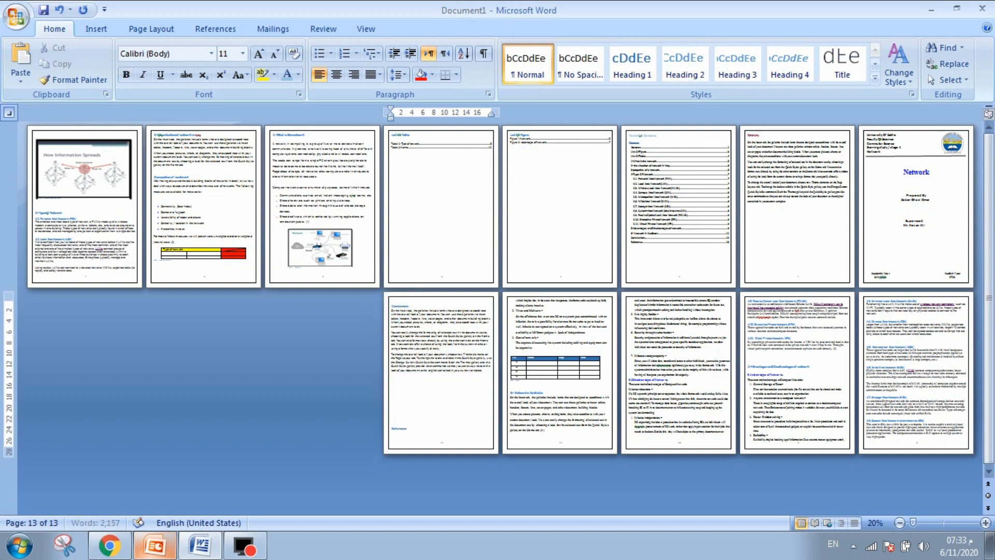
double_click(410, 388)
double_click(321, 366)
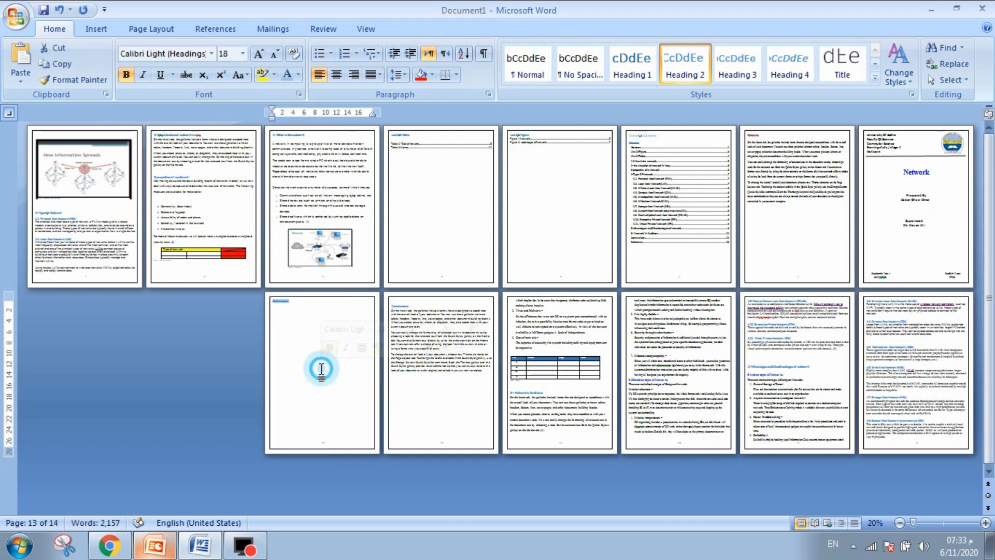
scroll(361, 381, up, 6)
Step: Add a new paragraph after Reference and insert the built-in Works Cited bibliography with five sources
scroll(164, 283, up, 2)
click(276, 234)
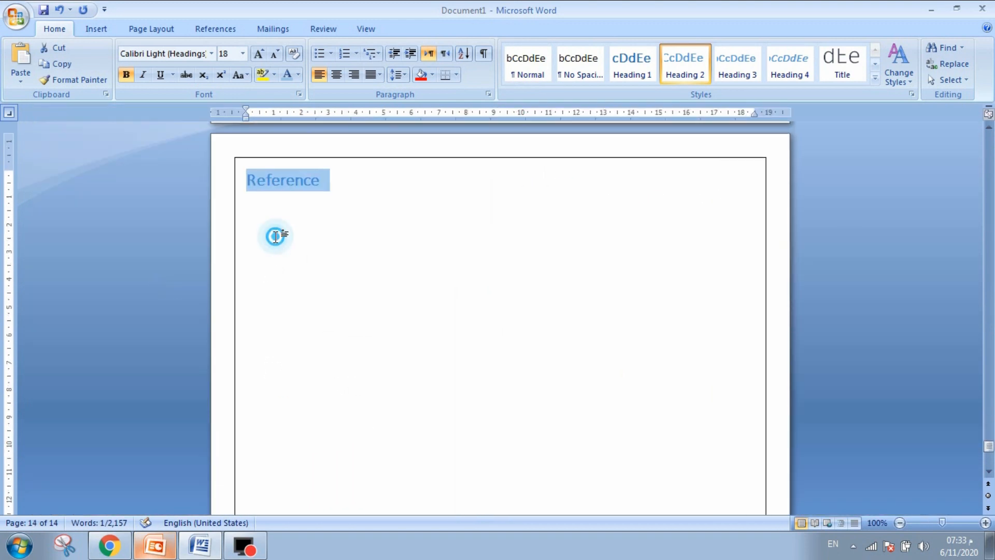
click(319, 180)
key(Return)
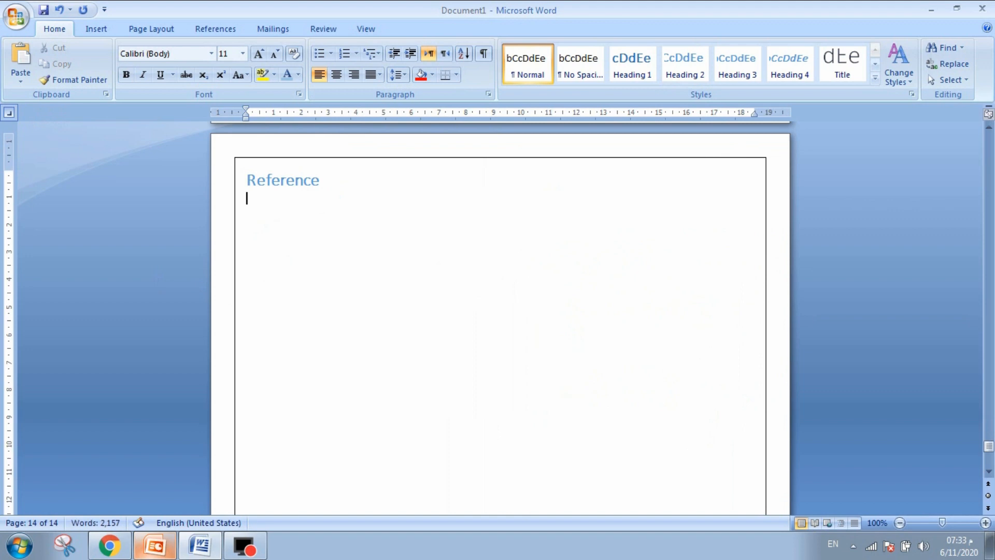
scroll(325, 202, up, 1)
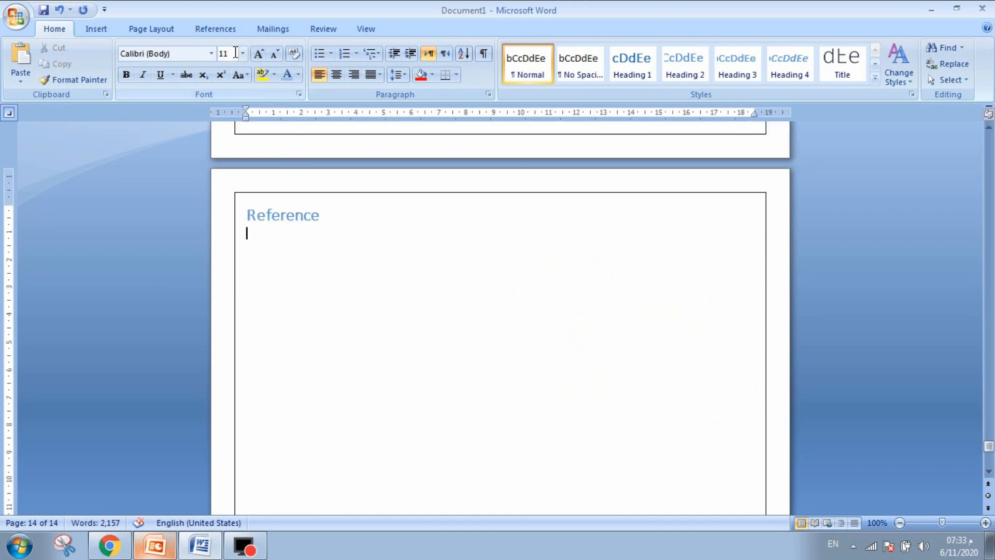
click(214, 29)
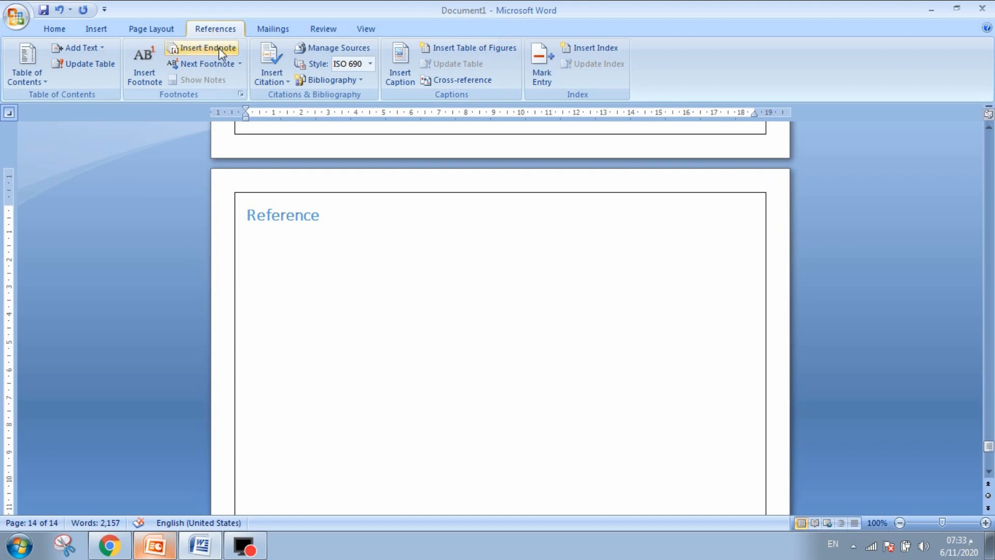
click(343, 82)
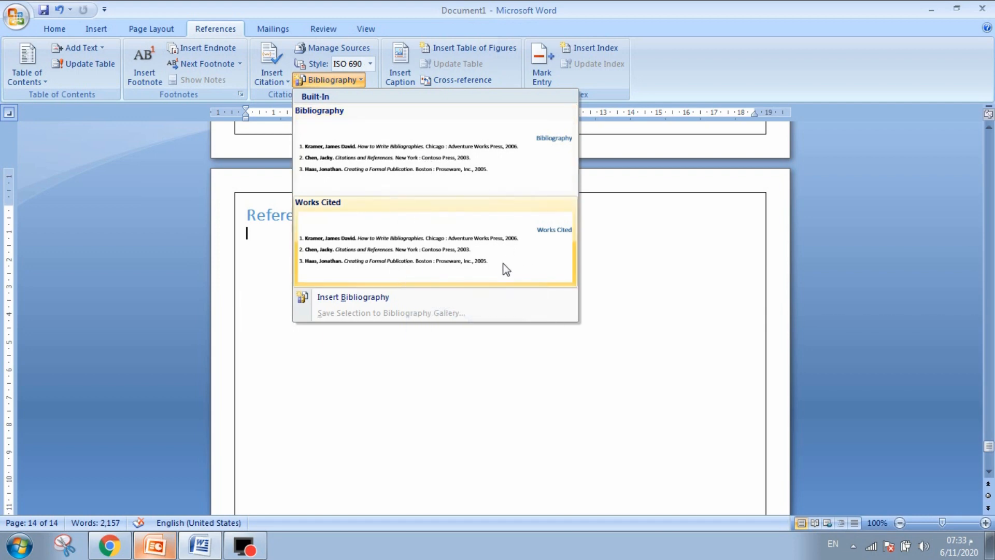
click(540, 252)
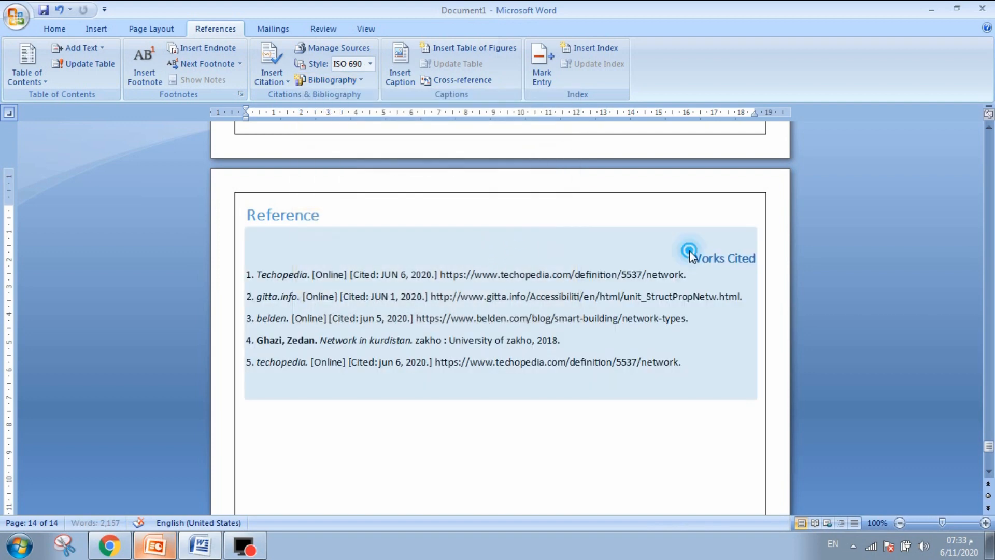
Step: Delete the Works Cited title from the bibliography
drag(689, 250, 755, 259)
click(711, 264)
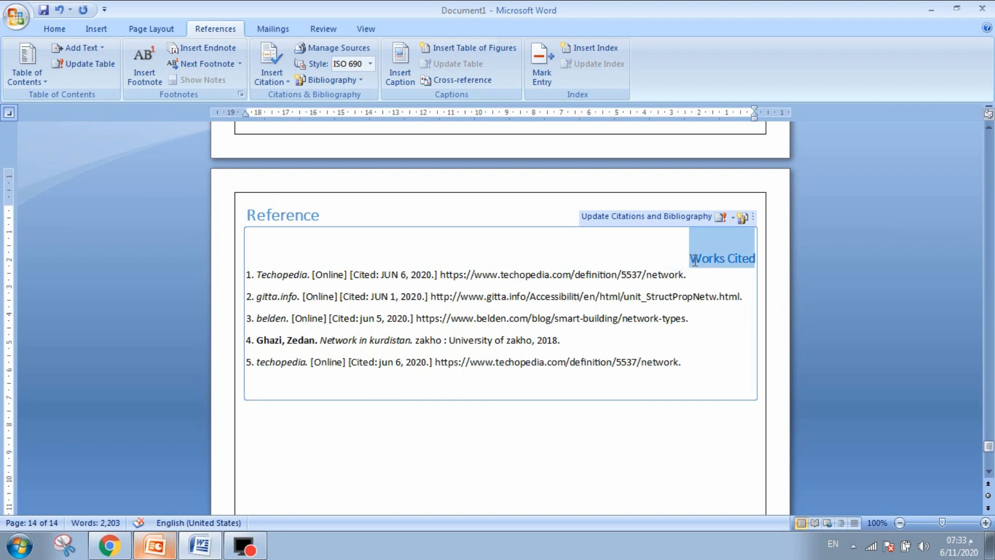
key(Delete)
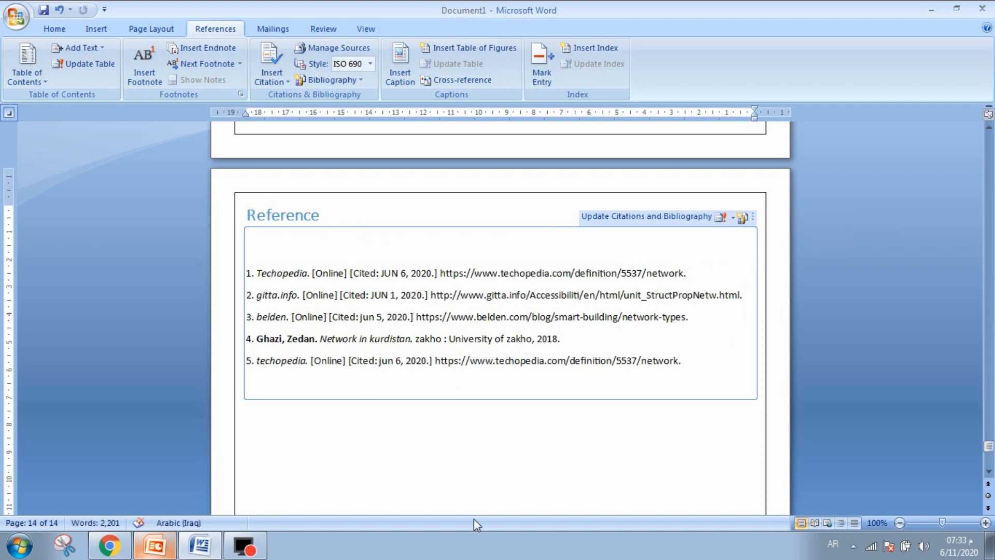
Step: Select the five bibliography entries and set them to left-to-right text direction
drag(444, 446, 366, 380)
click(331, 337)
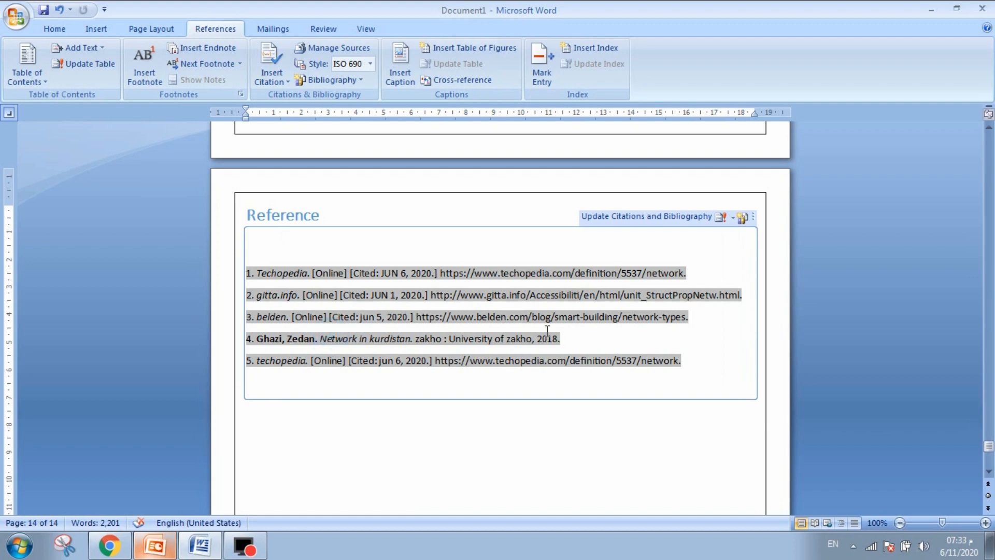
drag(689, 361, 300, 262)
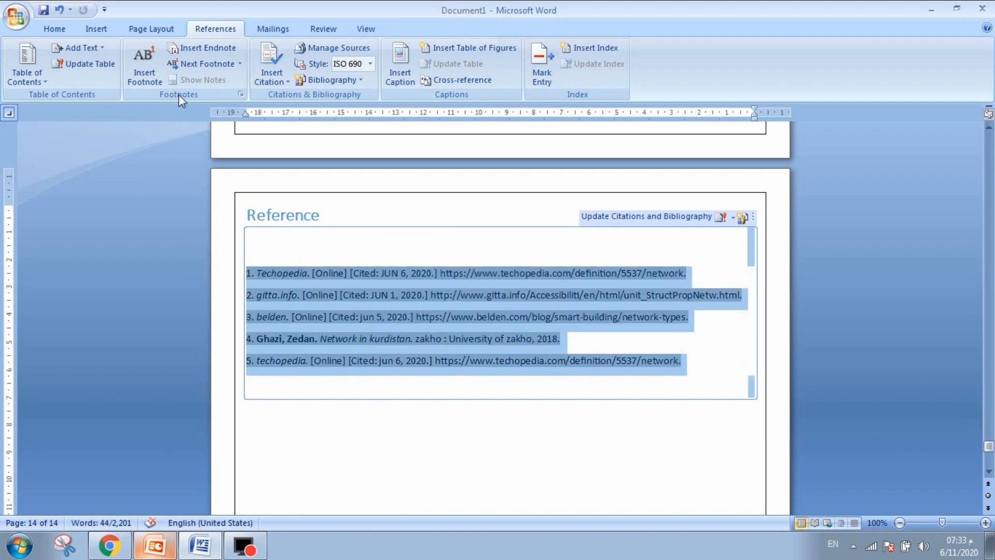
click(48, 31)
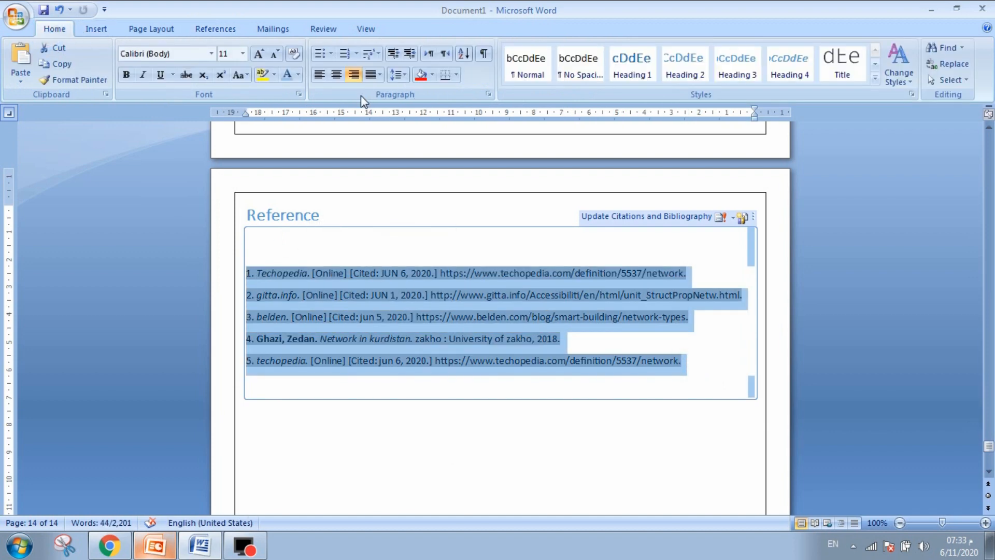
click(427, 55)
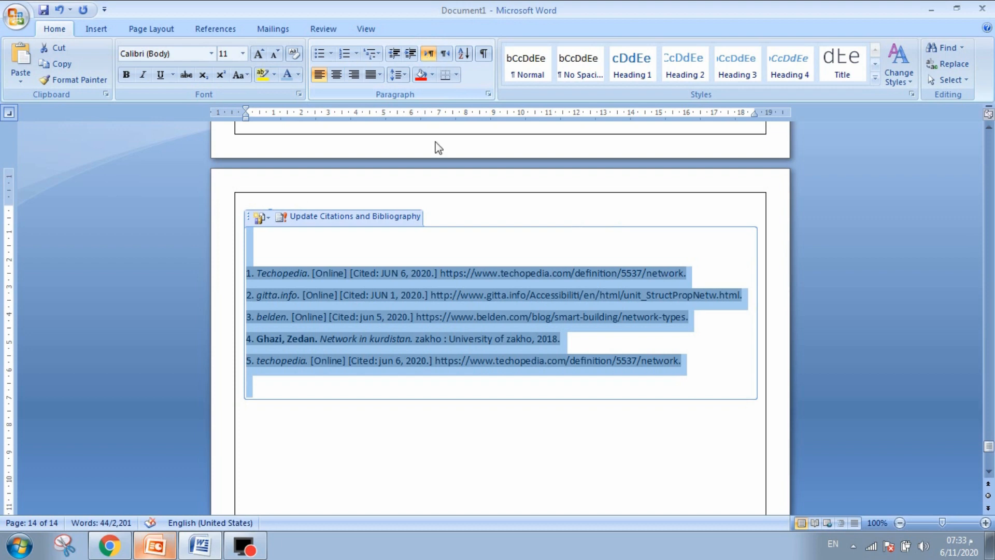
Step: Reselect the bibliography entries and set their font size to 12 pt
double_click(320, 258)
click(354, 343)
double_click(374, 480)
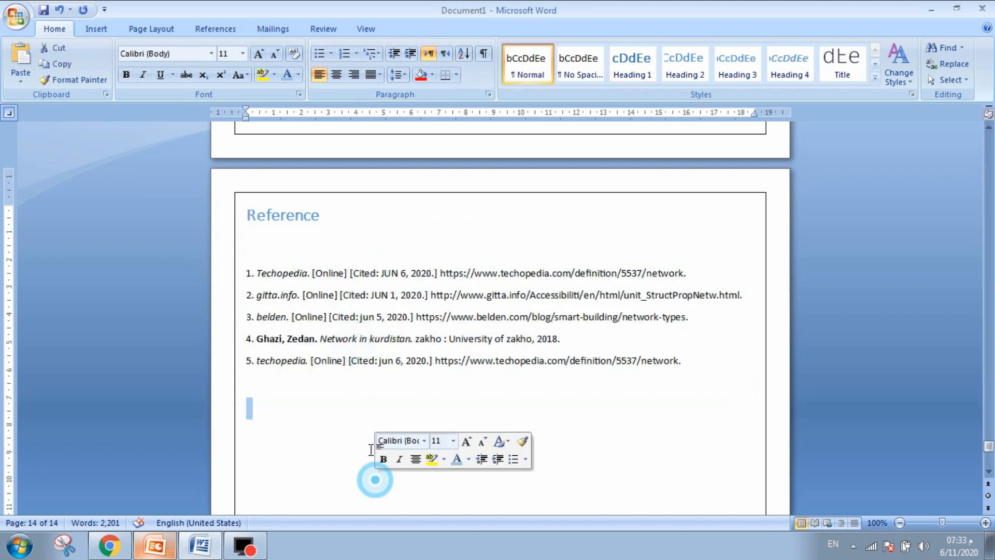
click(334, 344)
drag(668, 365, 241, 273)
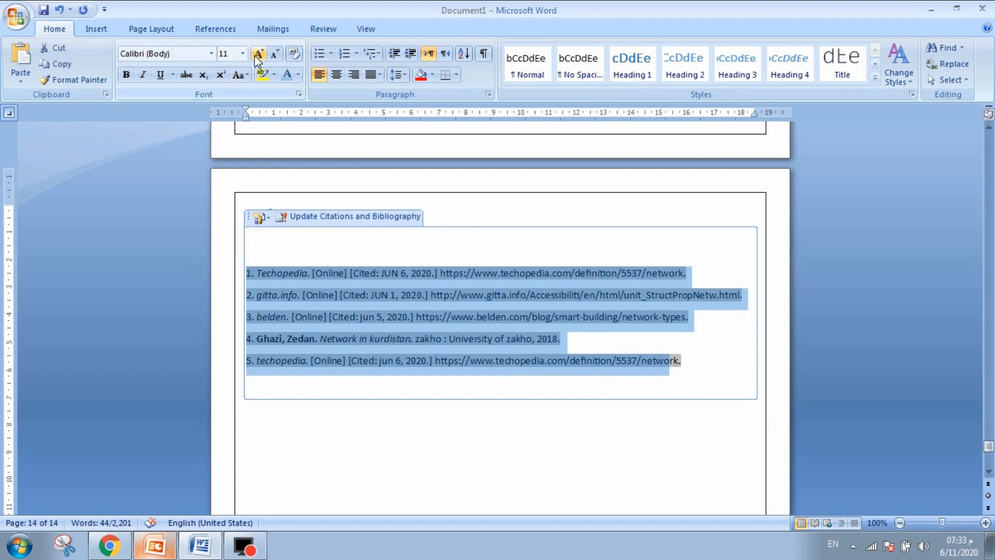
click(259, 55)
click(259, 55)
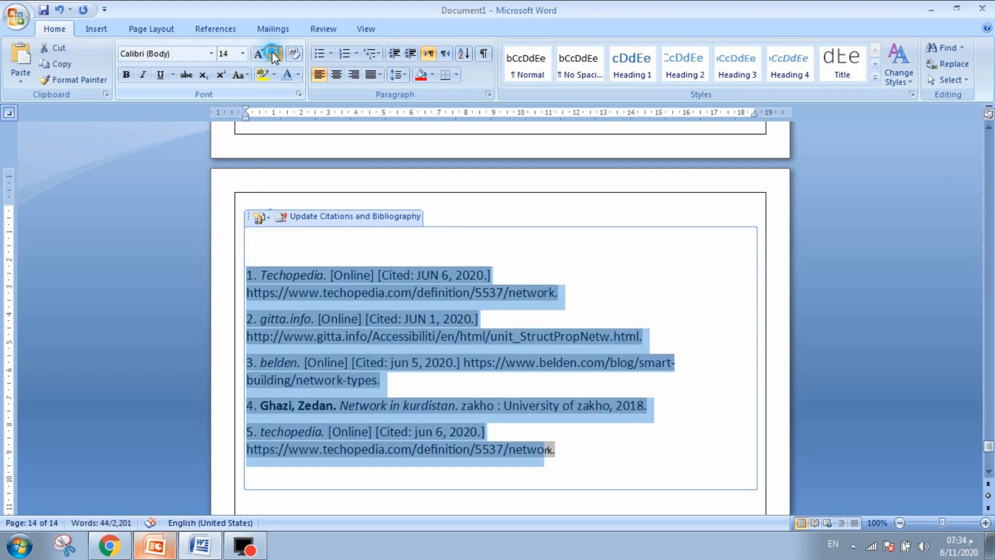
click(275, 54)
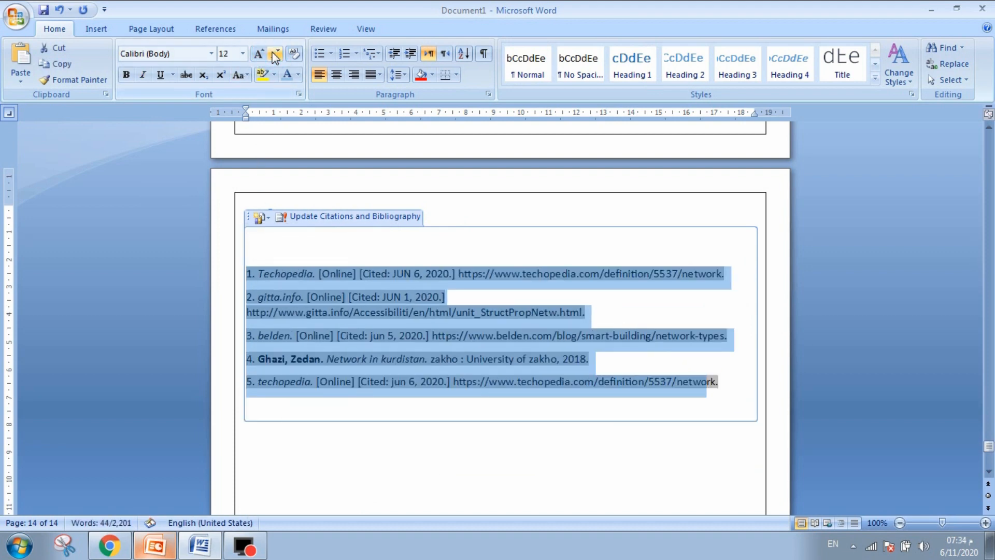
Step: Try bold on the bibliography entries, then toggle bold across the whole document
click(126, 74)
click(470, 376)
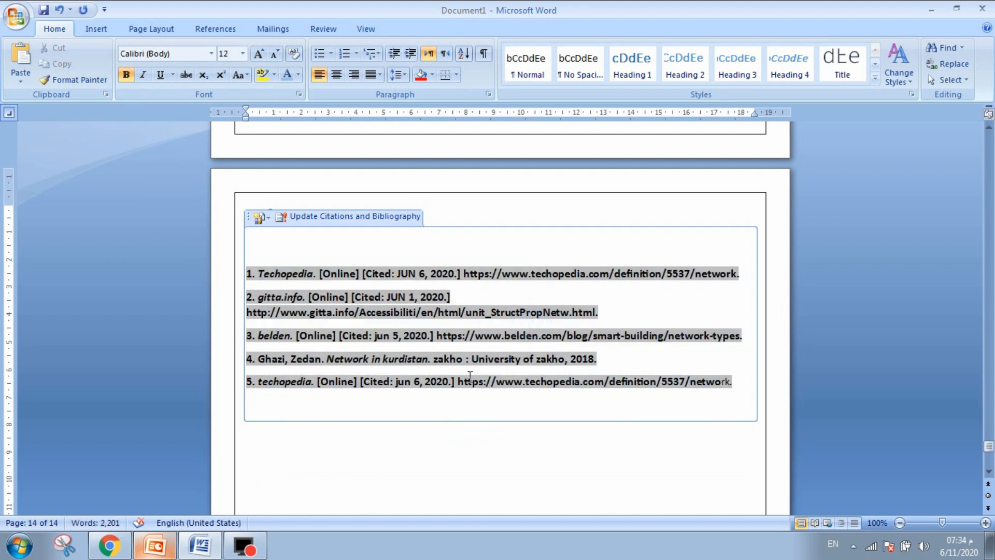
click(489, 446)
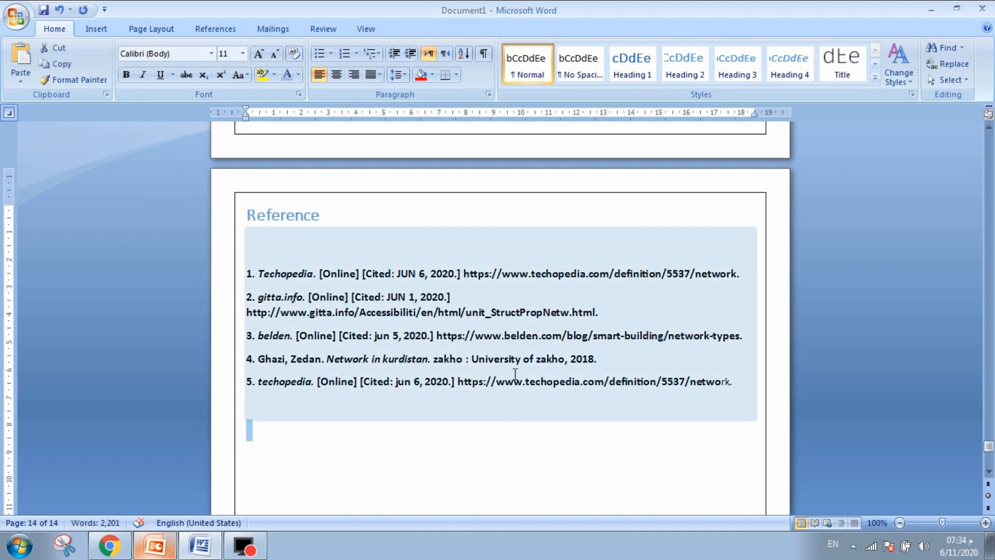
key(ctrl+a)
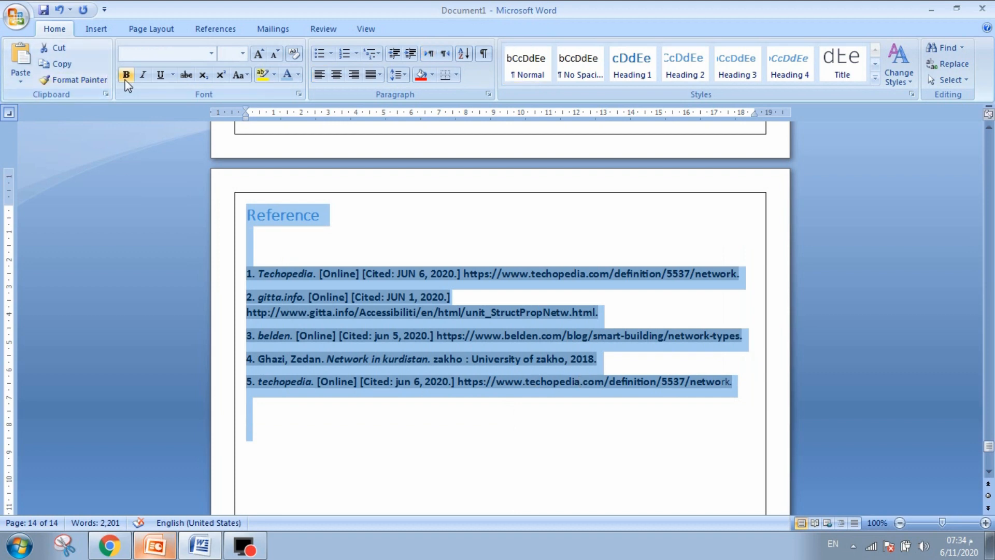
click(126, 74)
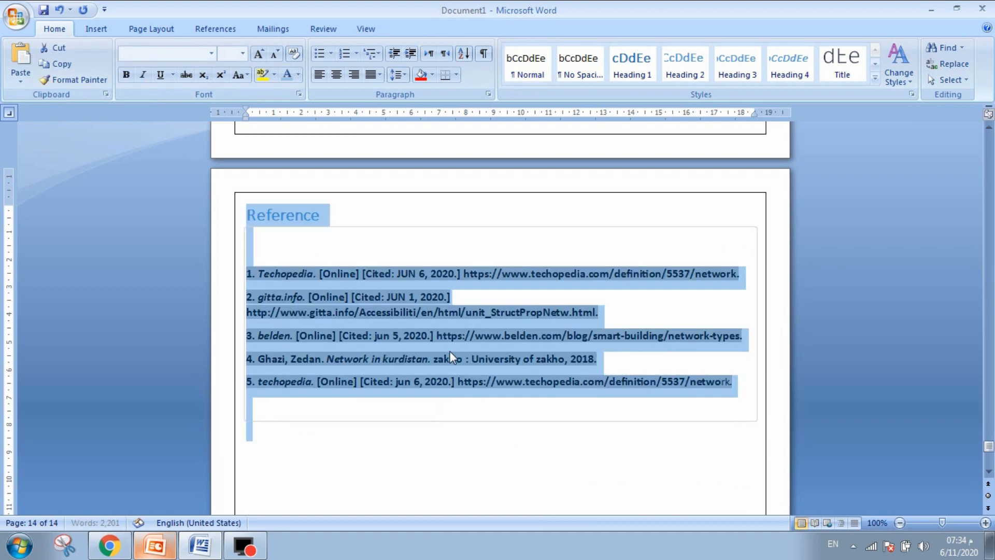
click(450, 343)
Step: Remove bold from the numbered bibliography entries so they are regular weight
drag(671, 395, 244, 271)
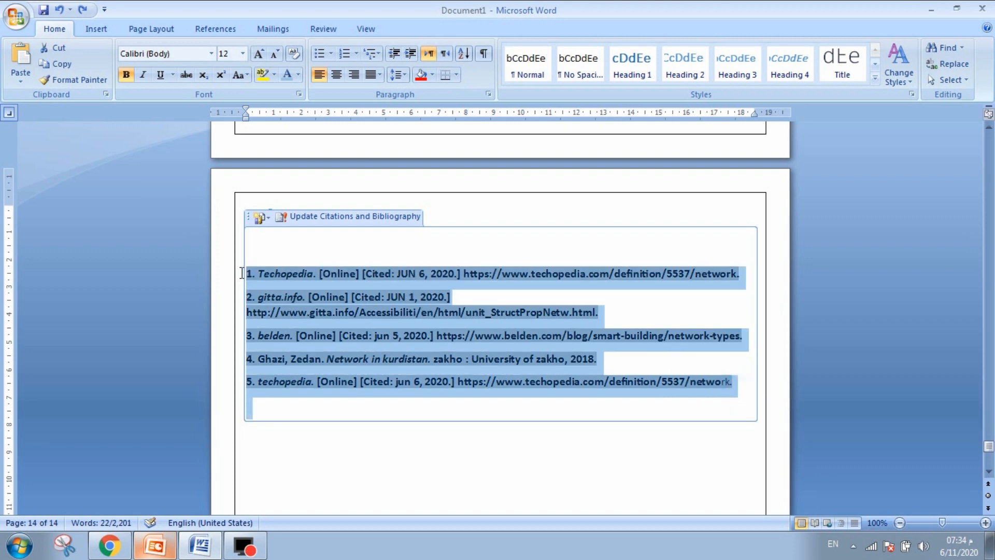
click(126, 75)
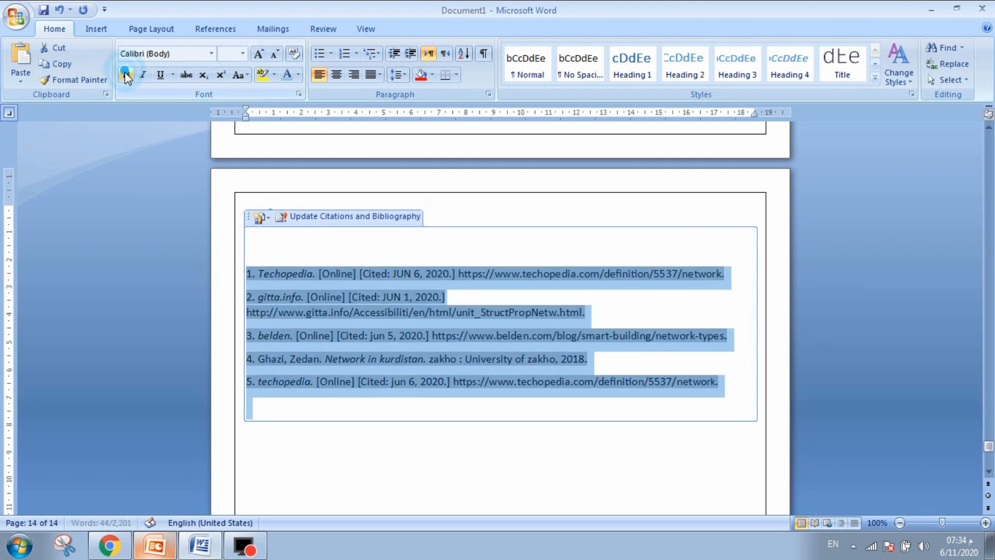
click(257, 54)
click(274, 54)
click(423, 289)
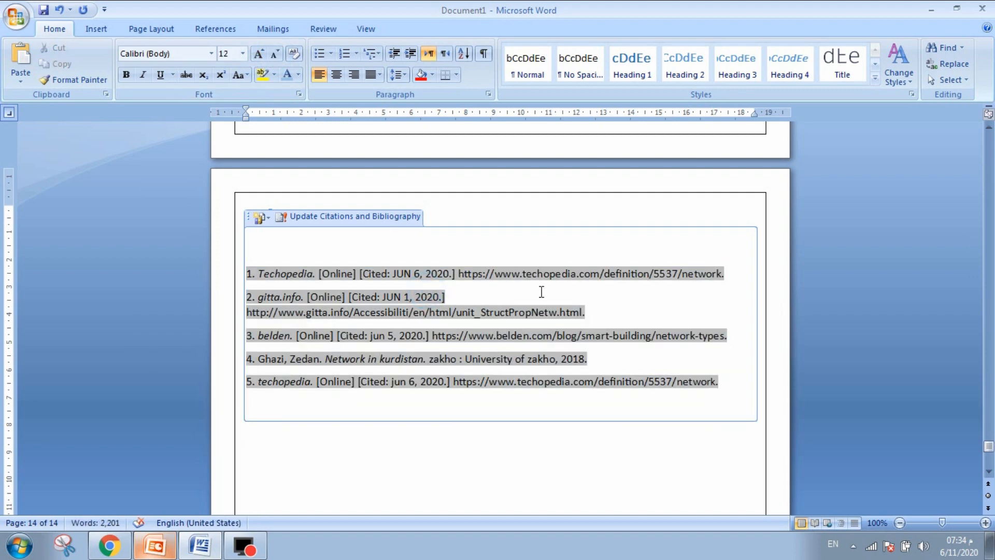
scroll(541, 292, up, 3)
click(325, 218)
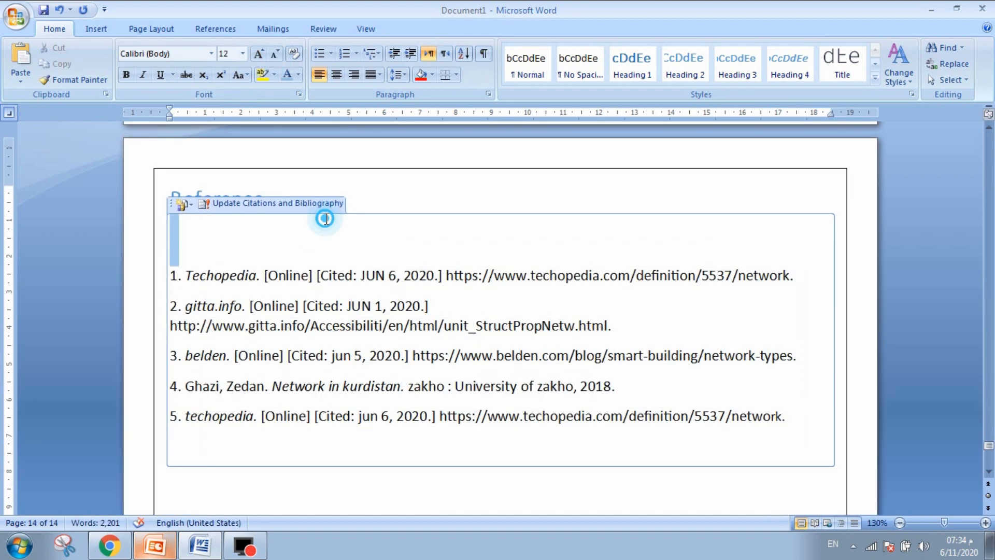
triple_click(610, 200)
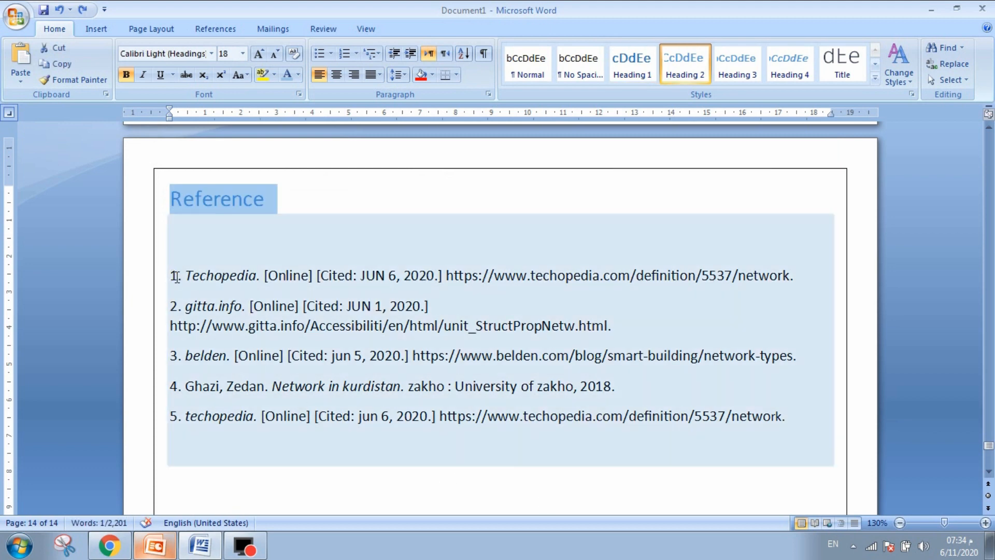
drag(187, 274, 208, 300)
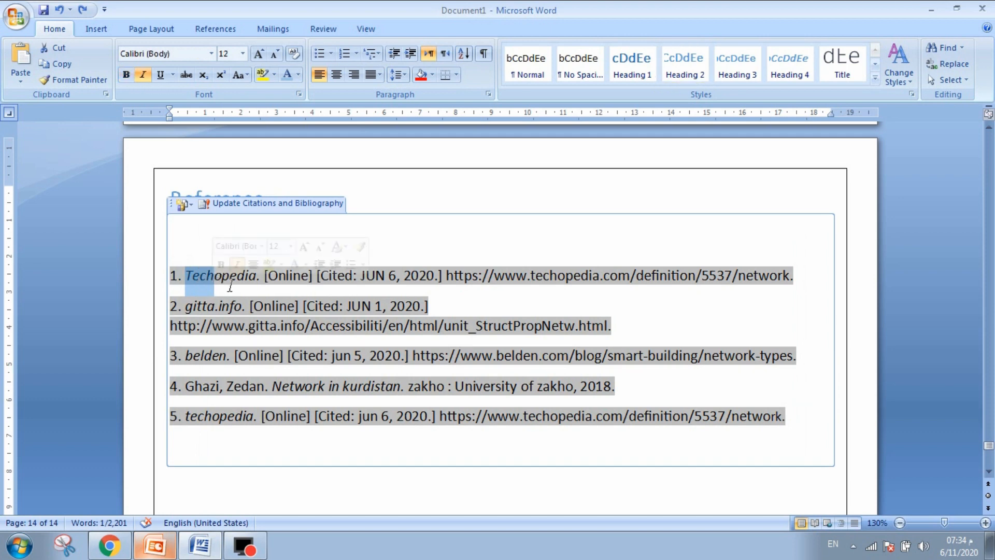
click(313, 294)
click(291, 274)
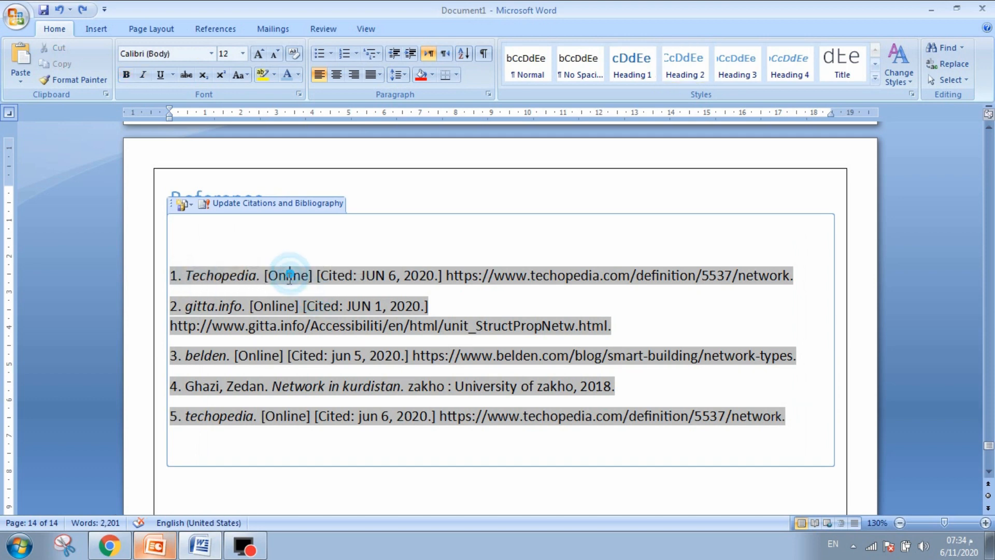
click(342, 273)
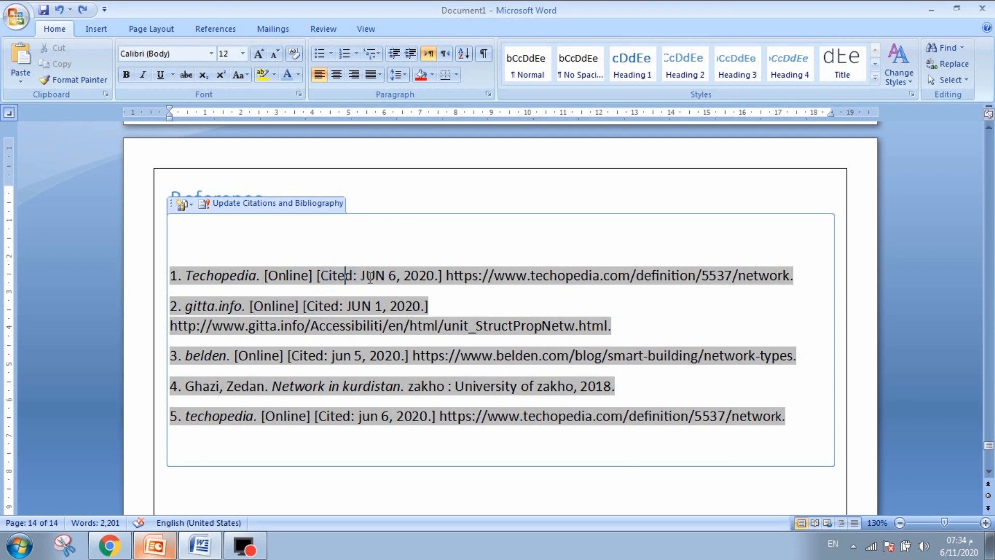
drag(366, 276, 386, 273)
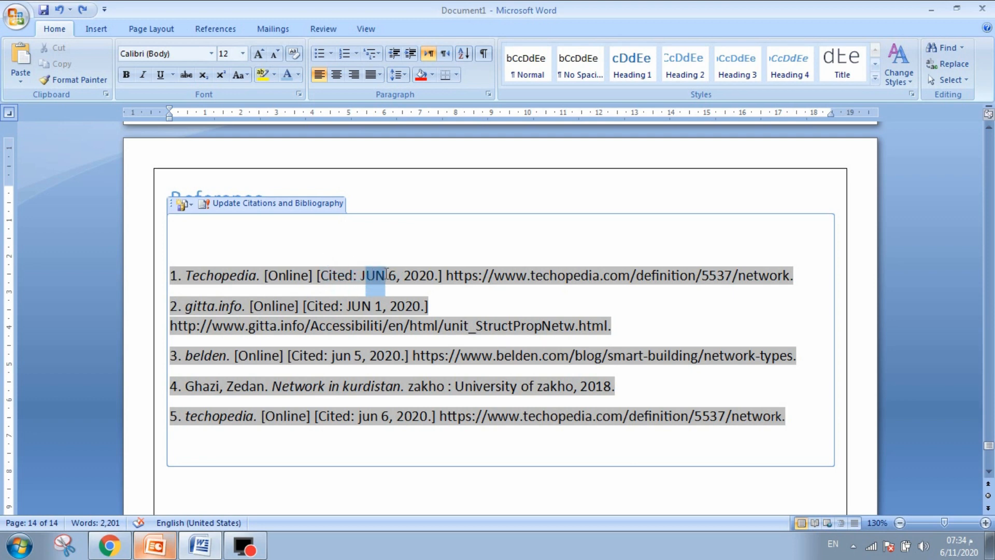
click(424, 274)
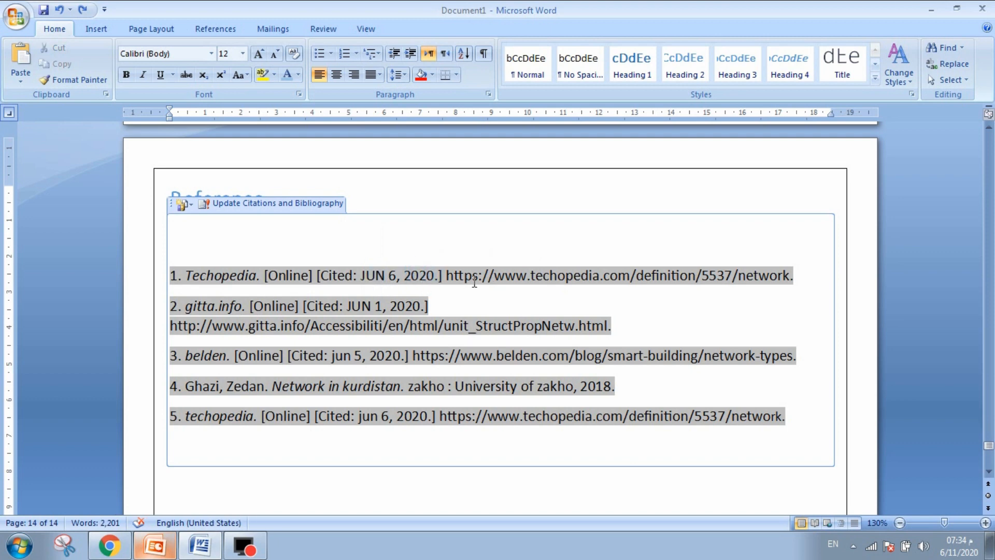
click(554, 289)
drag(448, 276, 802, 273)
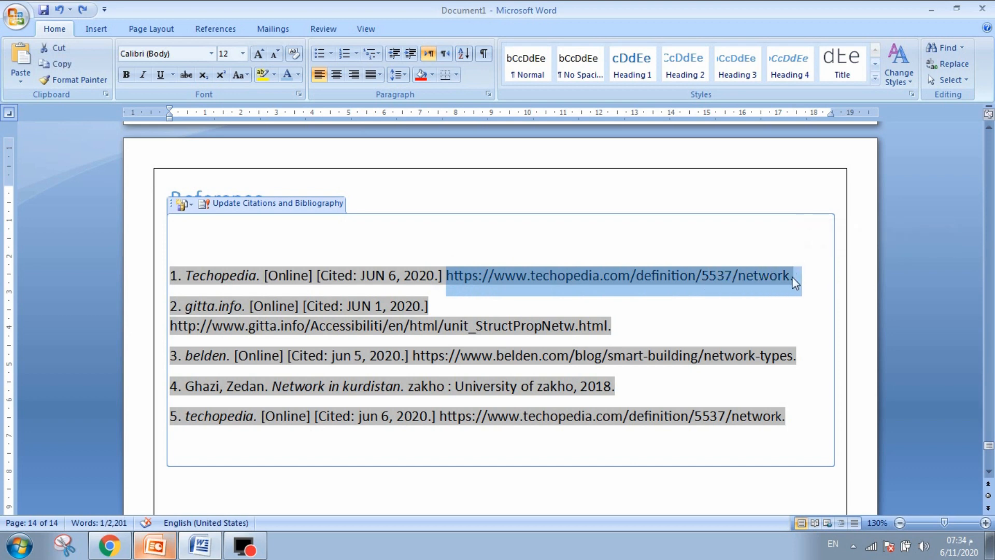
click(792, 276)
drag(793, 275, 607, 306)
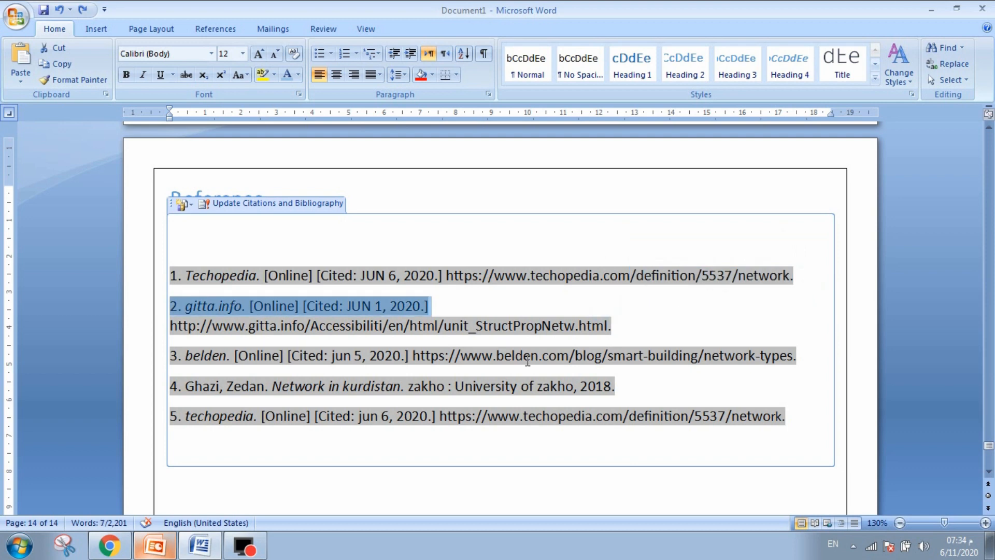
click(393, 319)
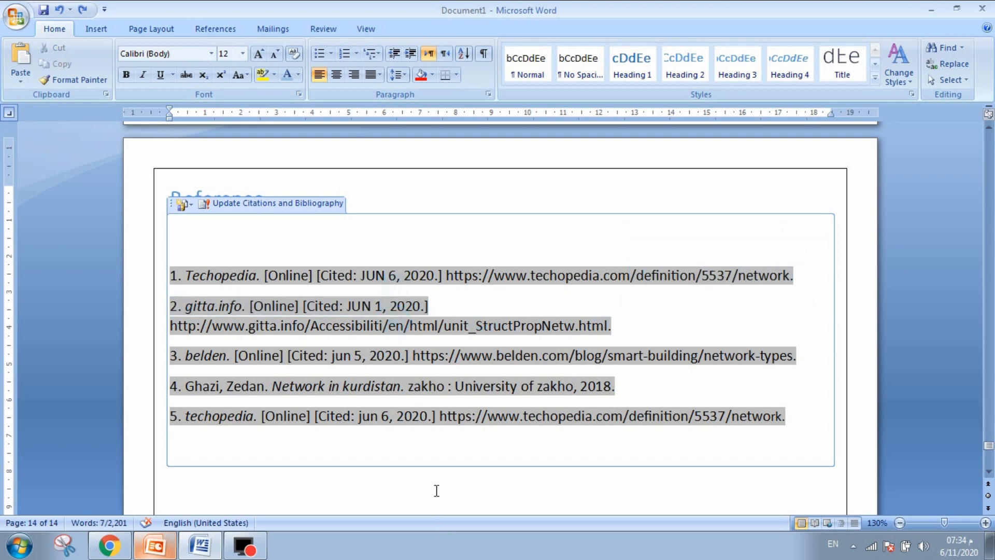
drag(437, 487, 456, 459)
click(594, 279)
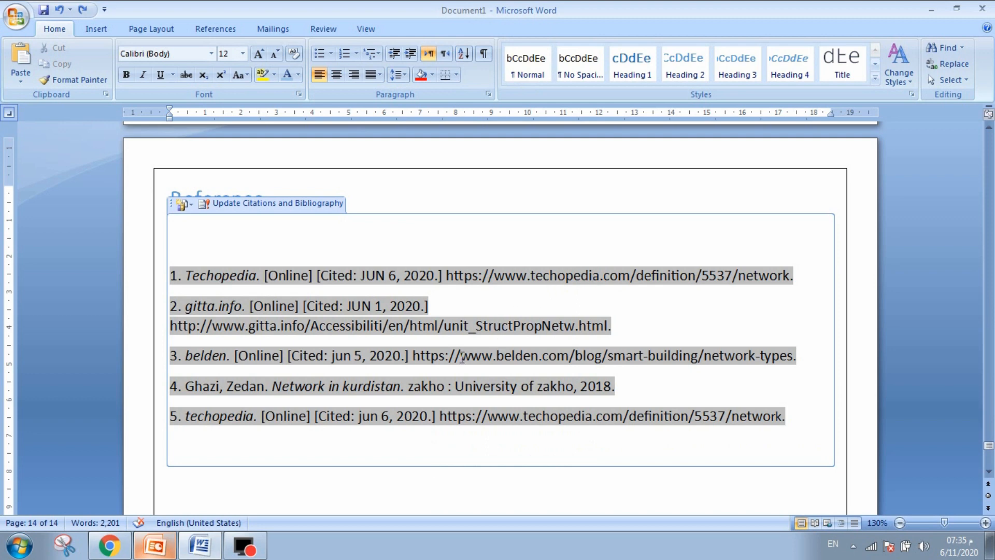
drag(403, 420, 388, 452)
click(290, 358)
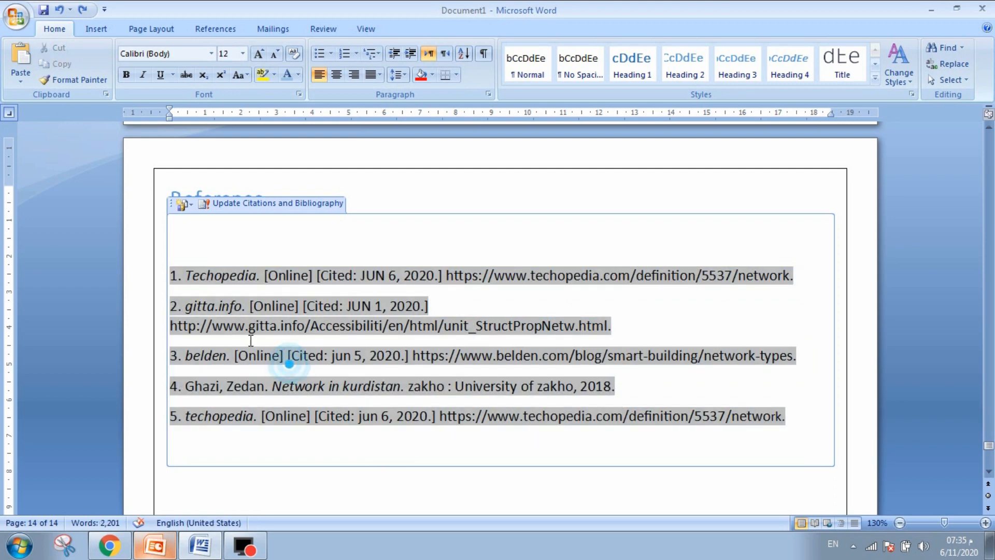
click(191, 263)
click(200, 306)
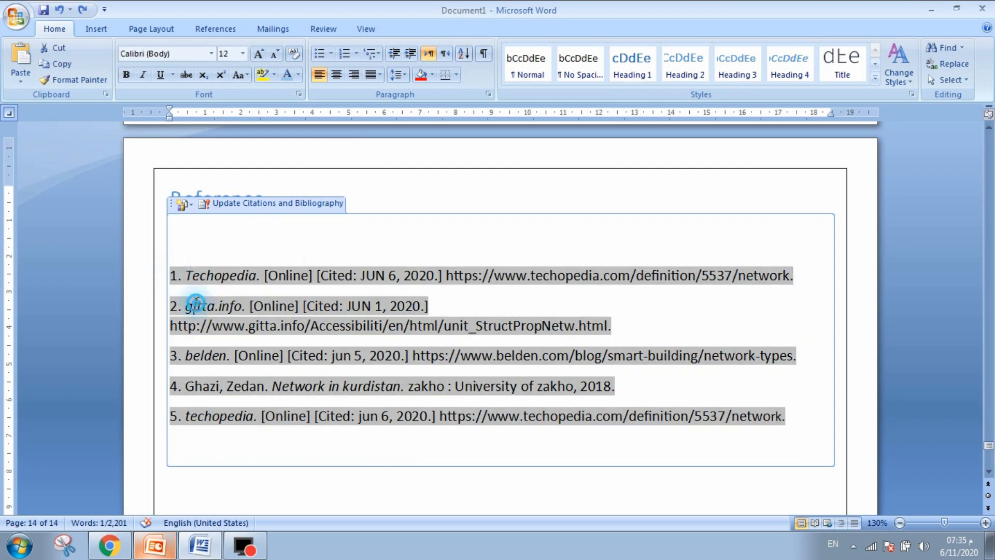
click(214, 279)
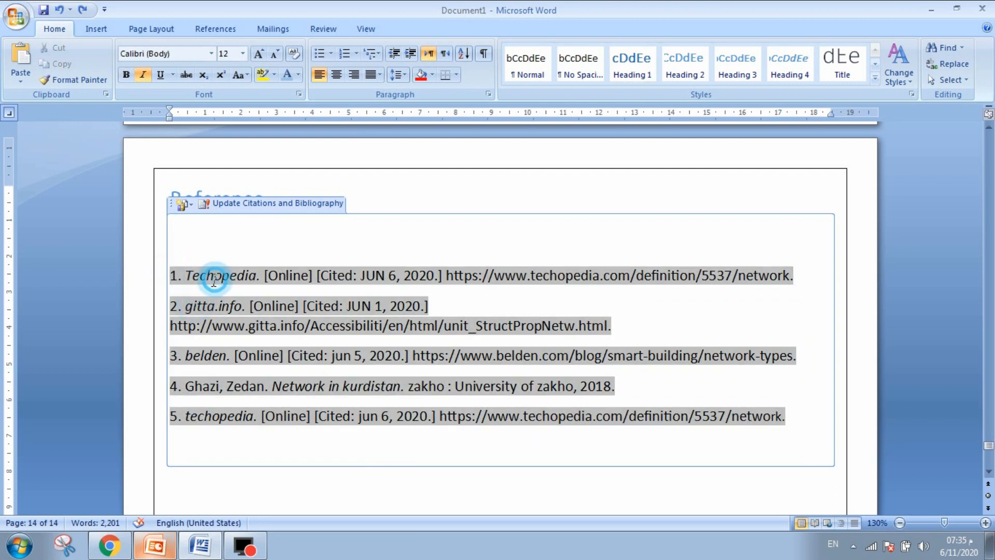
click(193, 310)
click(186, 348)
click(186, 389)
click(190, 416)
click(404, 383)
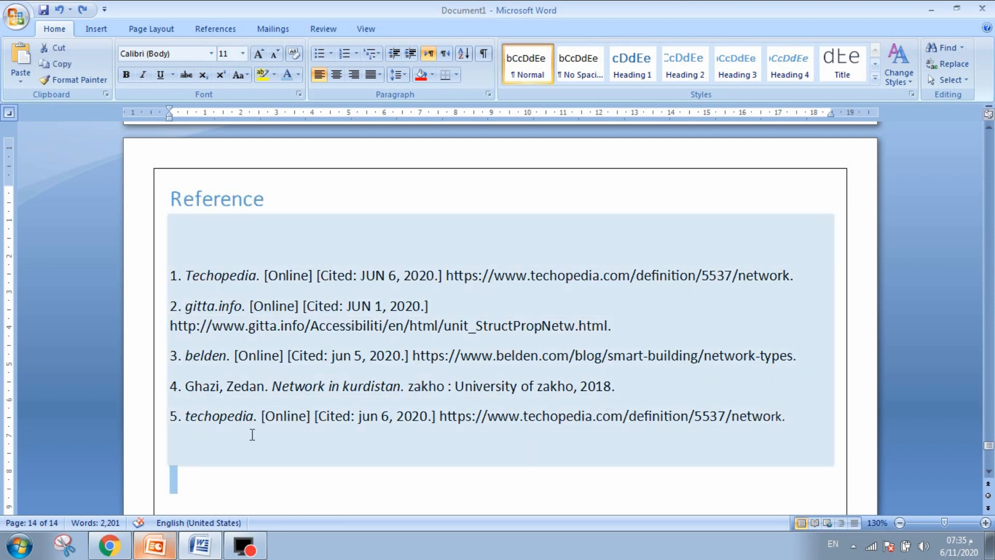
click(278, 395)
click(250, 386)
triple_click(670, 378)
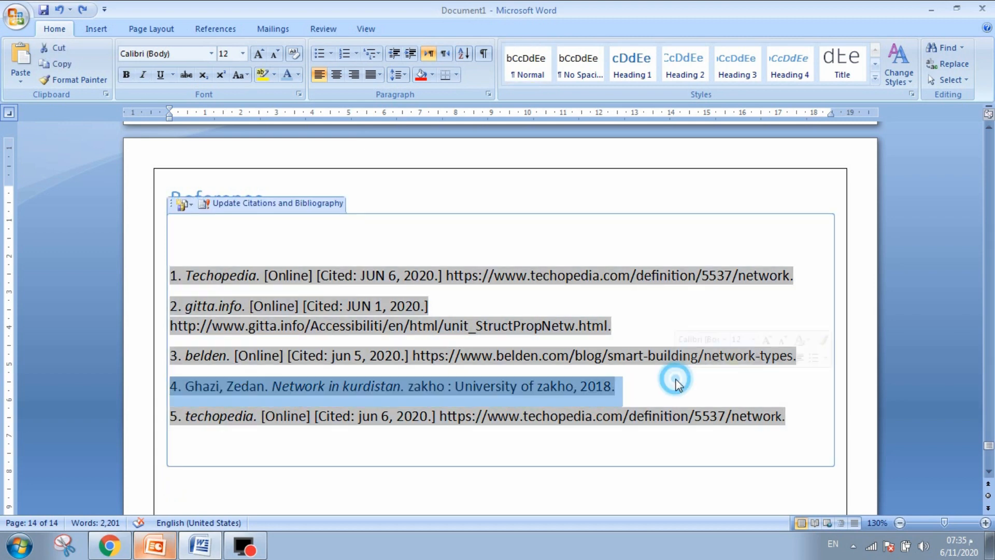
click(613, 386)
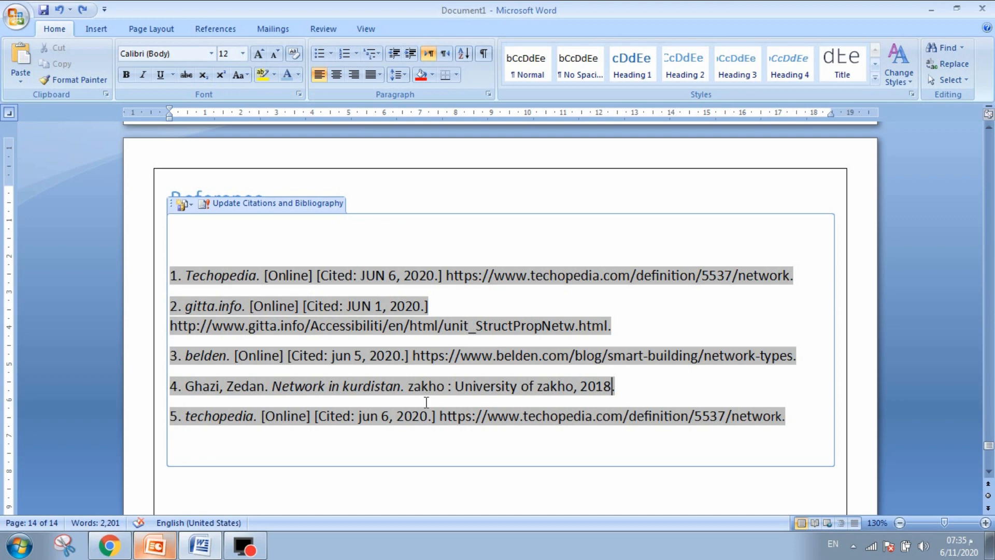
double_click(203, 386)
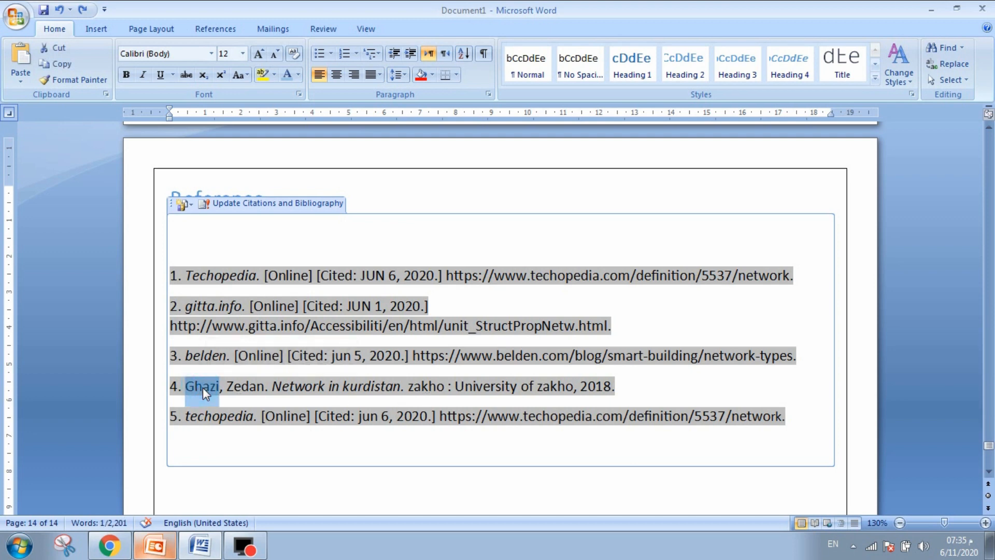
click(203, 386)
drag(265, 386, 184, 387)
click(219, 389)
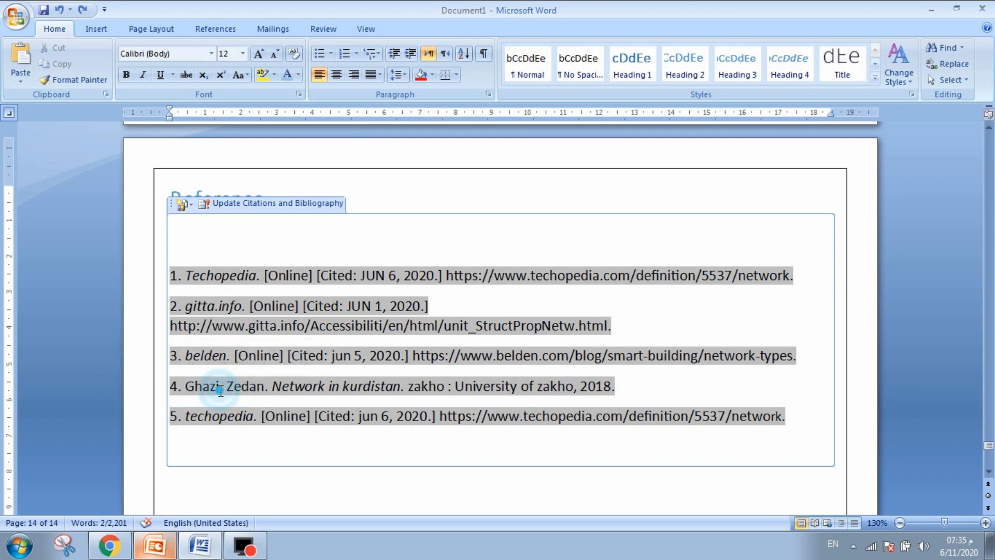
double_click(240, 386)
drag(178, 384, 266, 389)
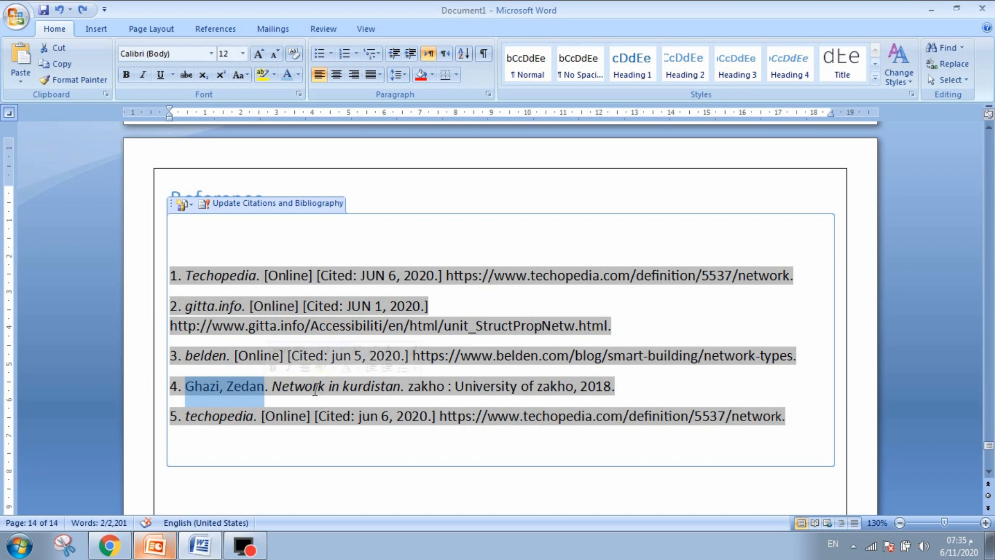
click(313, 392)
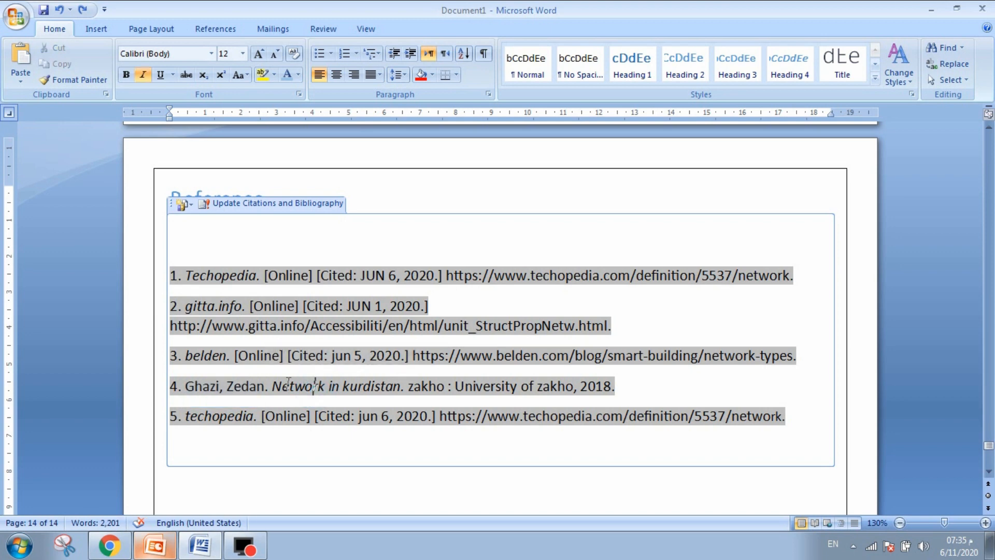
drag(282, 388, 576, 387)
click(505, 387)
click(455, 386)
click(599, 386)
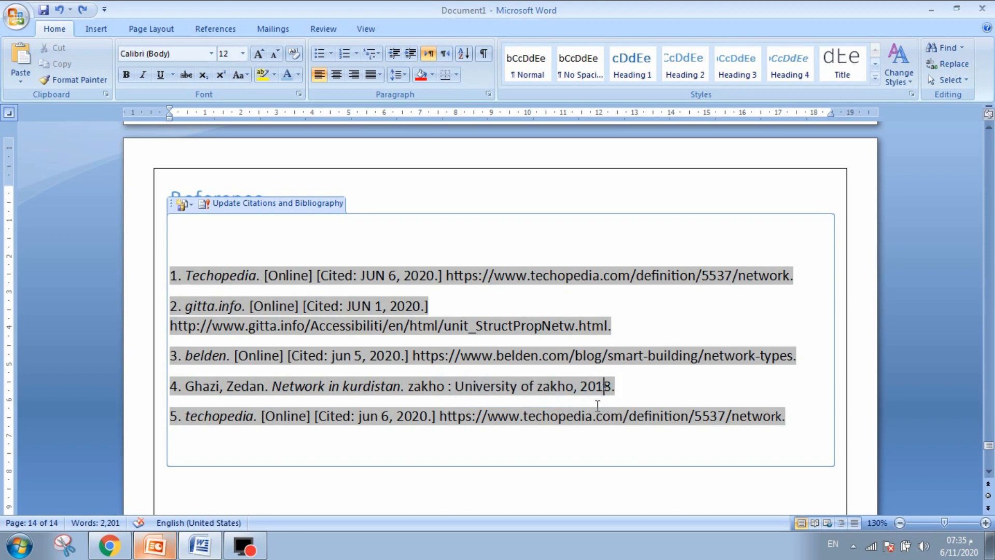
click(624, 389)
Step: Zoom out to about 20% to see all 14 pages, from the cover to References
scroll(586, 352, down, 3)
scroll(585, 355, down, 2)
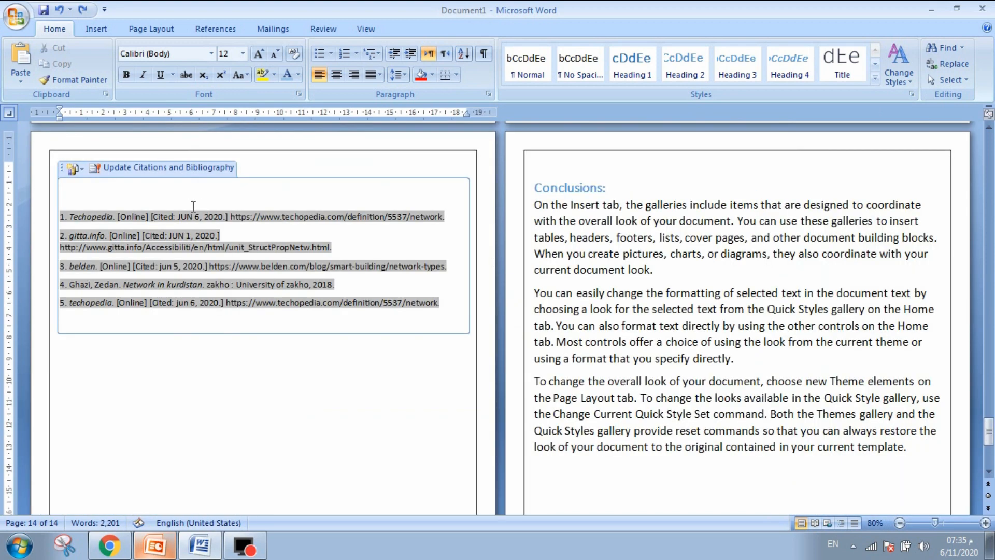
click(600, 293)
scroll(611, 316, down, 7)
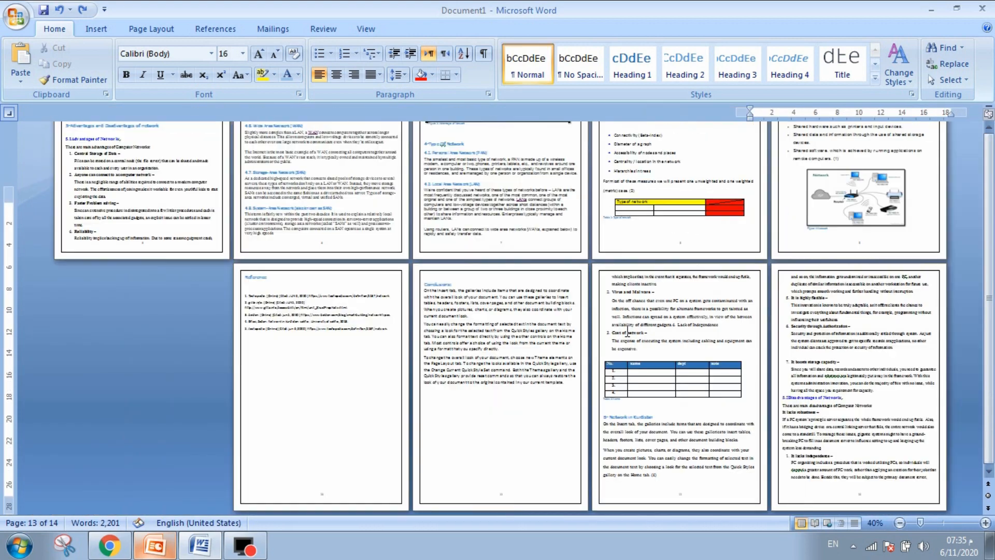
scroll(634, 311, up, 1)
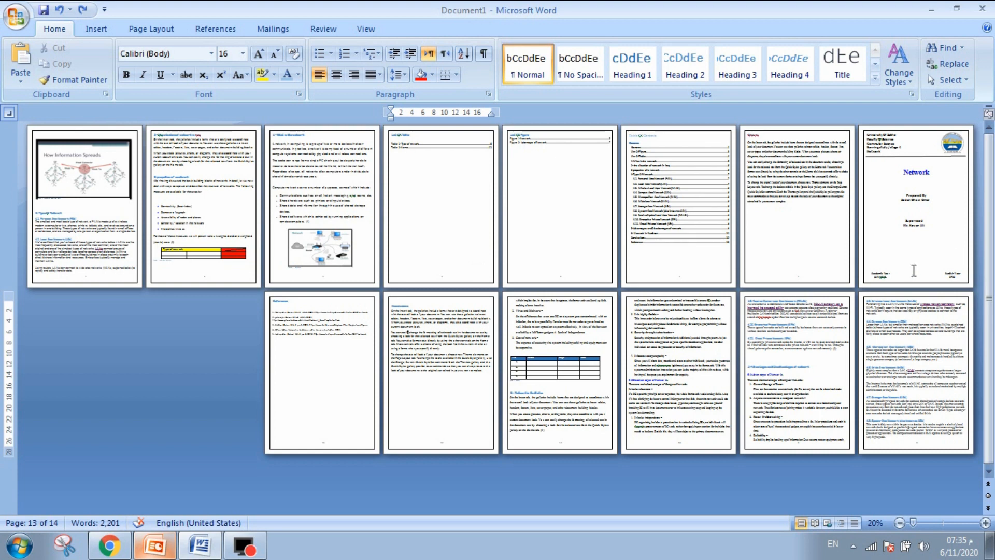
double_click(888, 257)
click(304, 400)
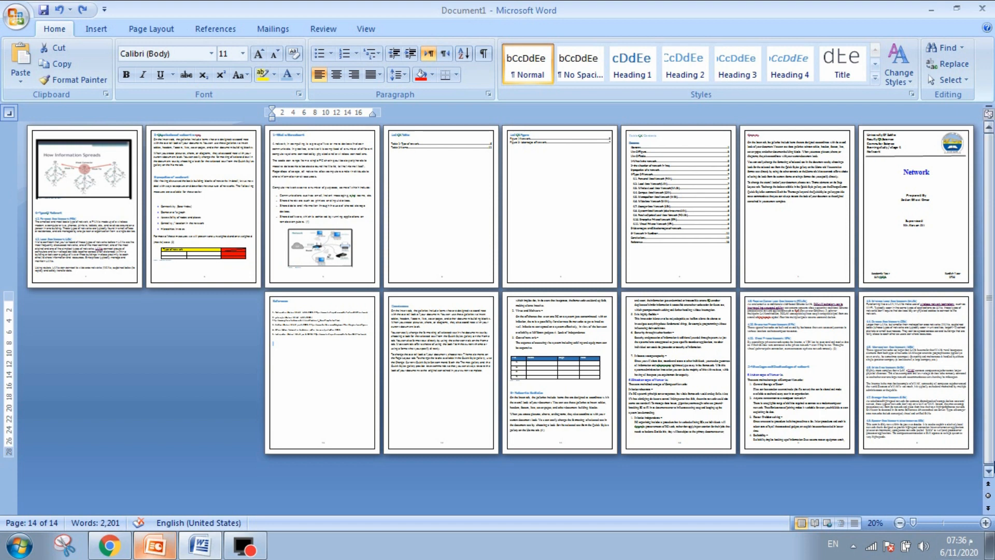
double_click(581, 226)
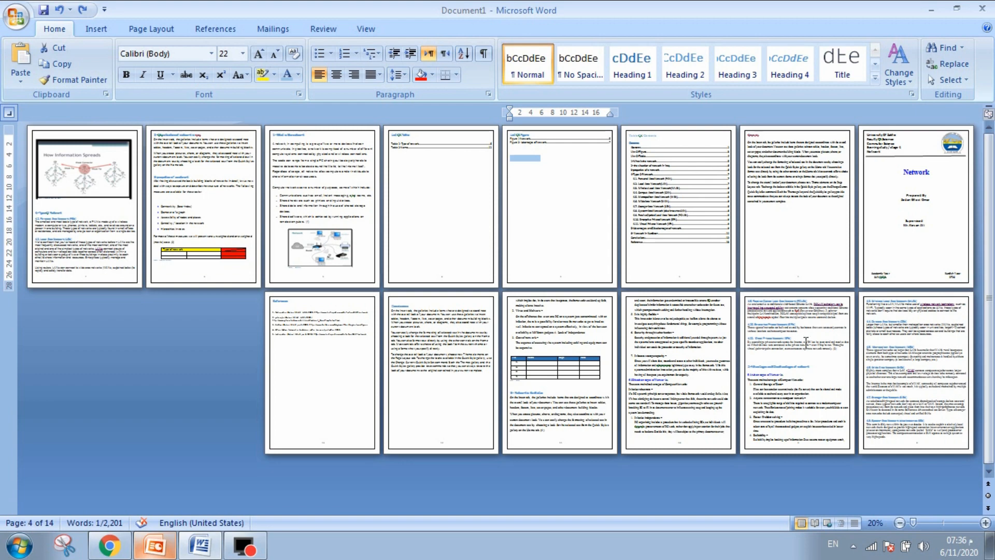
Step: Put the caret on the cover page's blank line and bring up Save As, which proposes Network
ctrl+scroll(862, 320, up, 4)
ctrl+scroll(881, 296, up, 3)
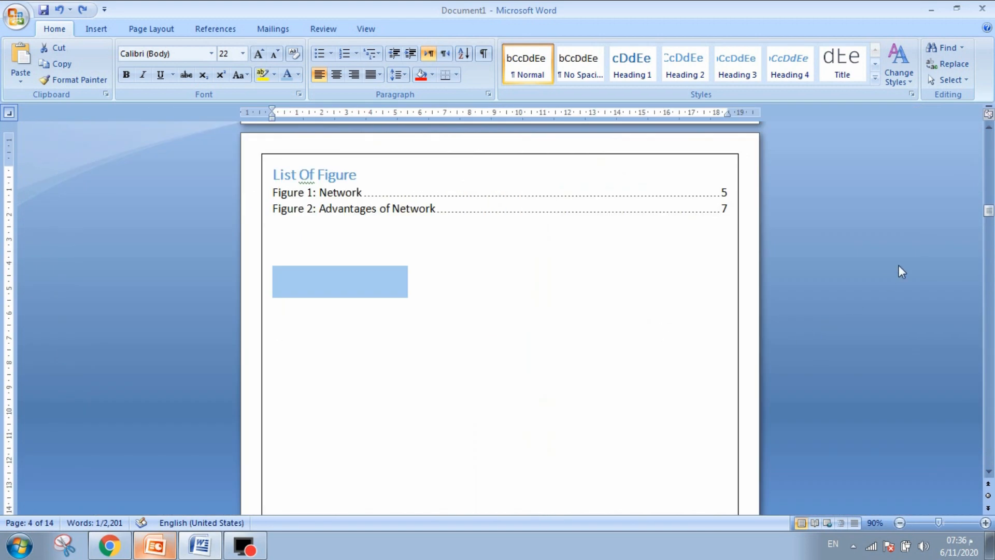
drag(987, 222, 987, 138)
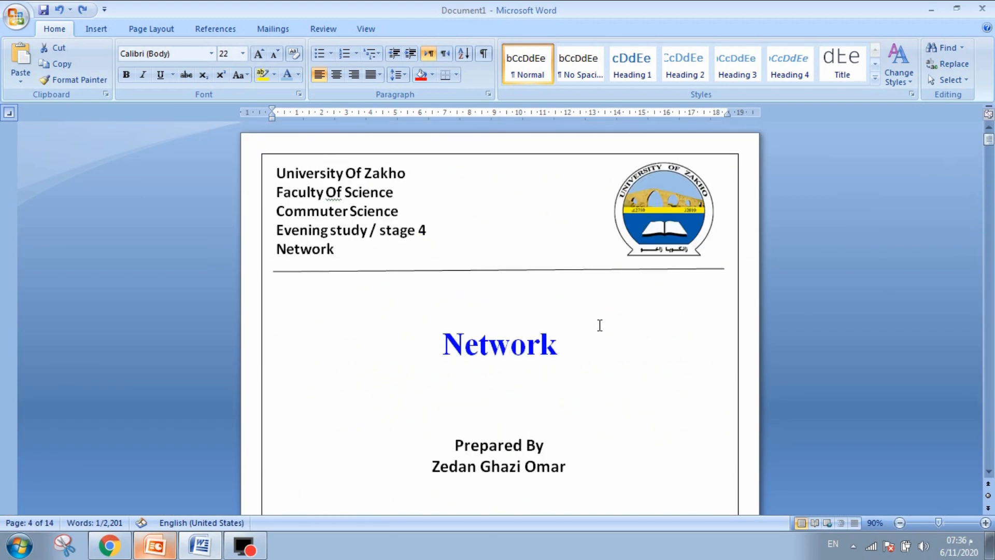
click(533, 328)
click(498, 373)
scroll(675, 359, down, 8)
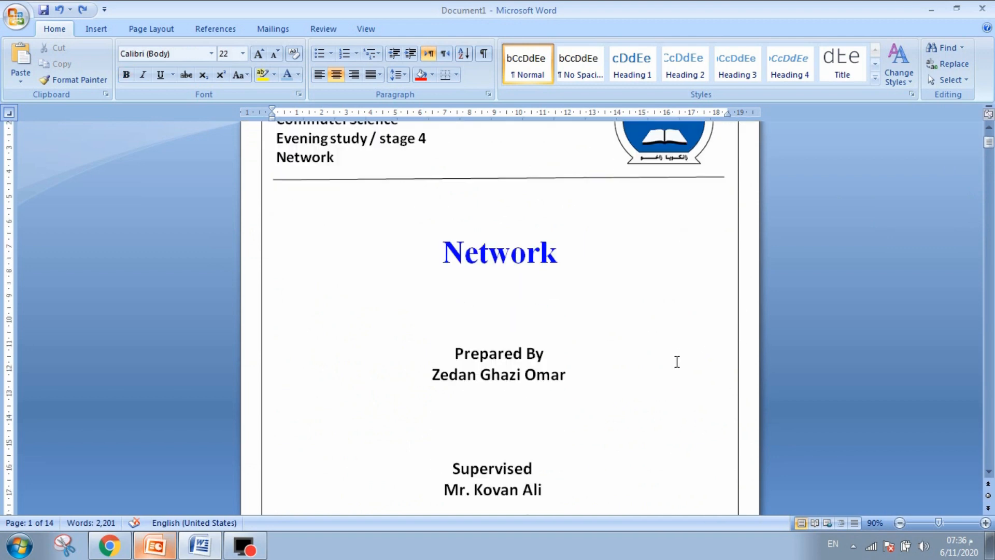
ctrl+scroll(536, 314, down, 1)
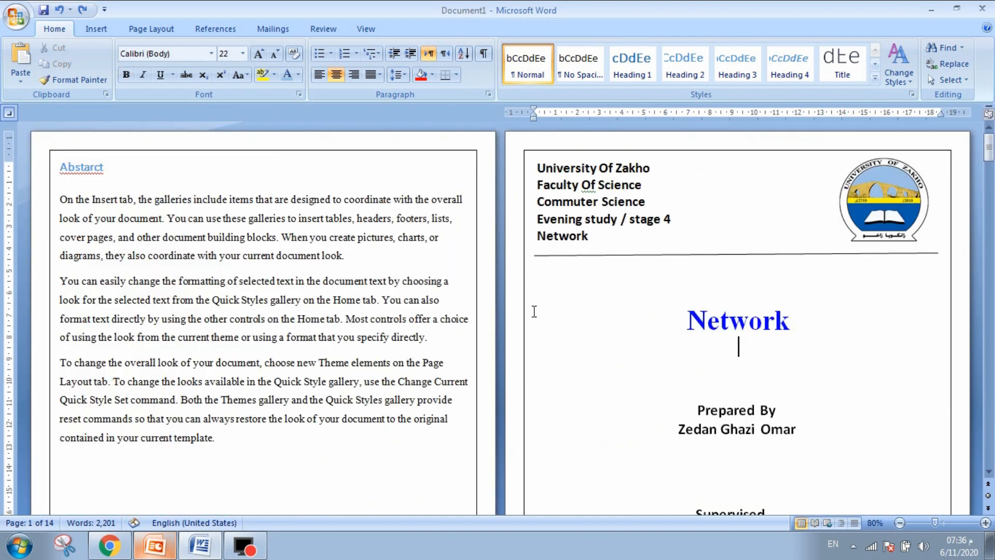
click(570, 262)
click(559, 289)
key(ctrl+s)
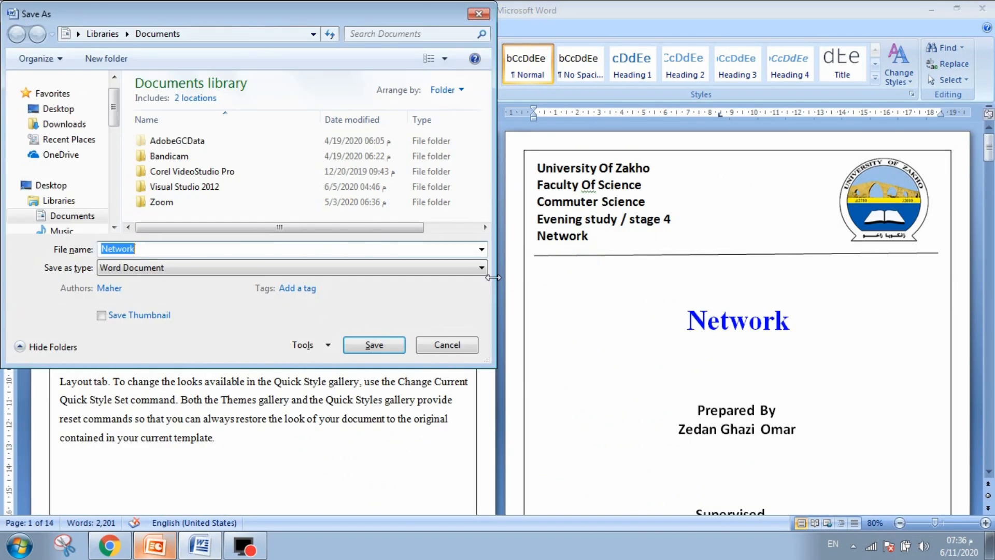
Step: Cancel the first save prompt and reopen Save As from the Office button menu
click(435, 356)
click(12, 17)
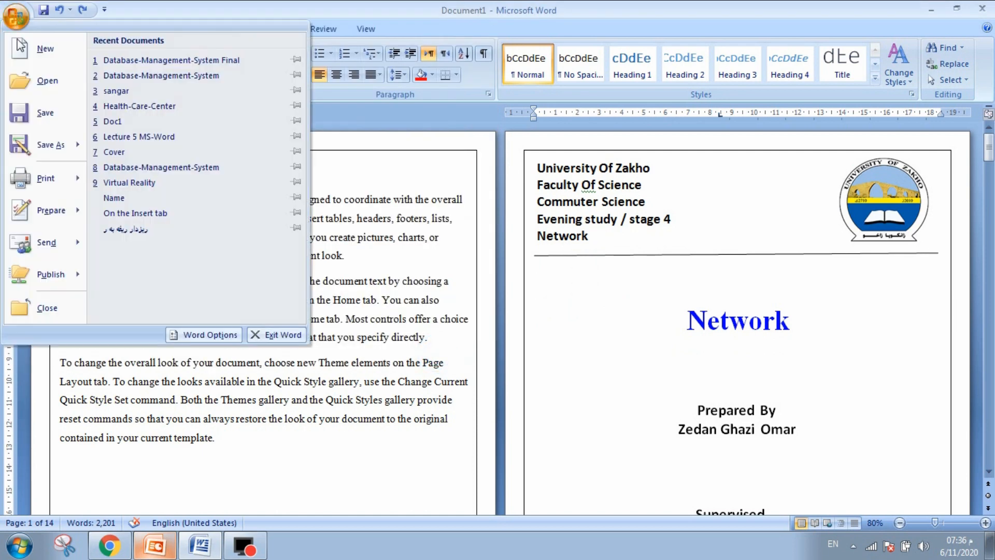
click(54, 115)
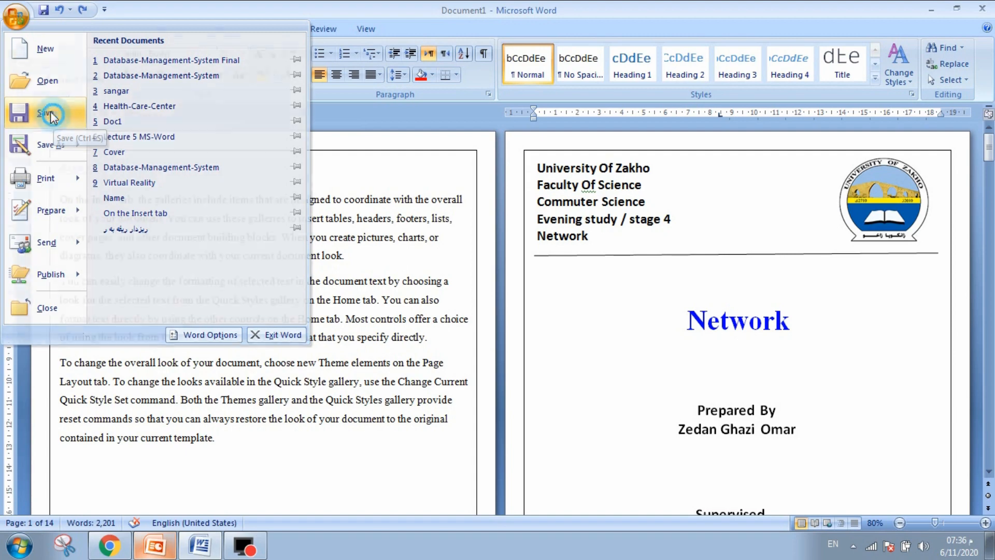
drag(307, 20, 511, 72)
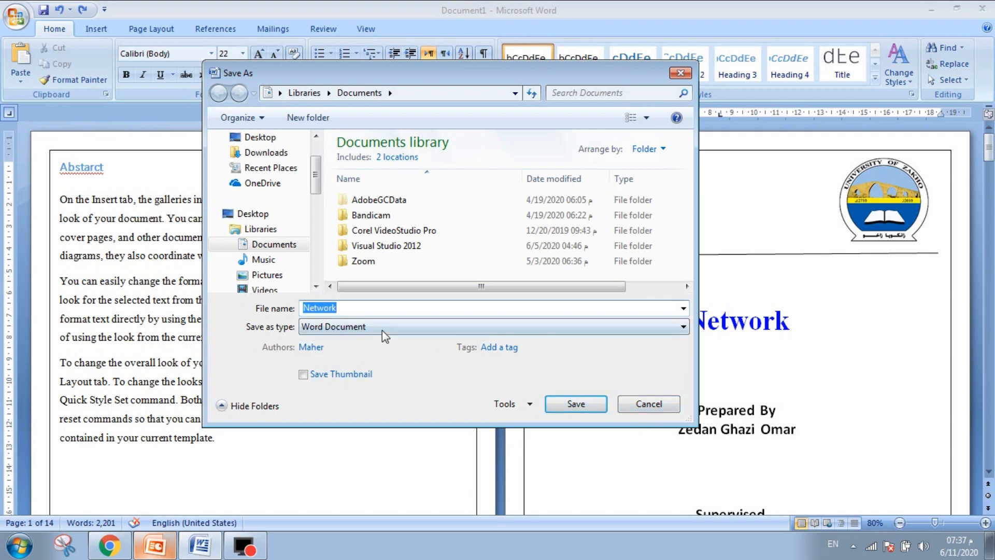
Step: Set the Save as type to PDF for the file name Network, then cancel without saving
click(276, 306)
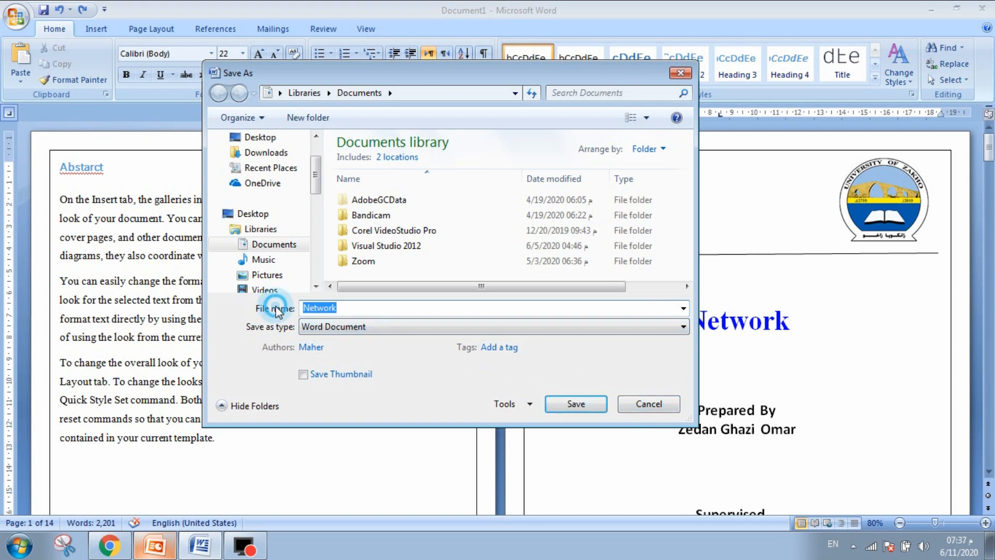
click(327, 306)
drag(370, 311, 265, 310)
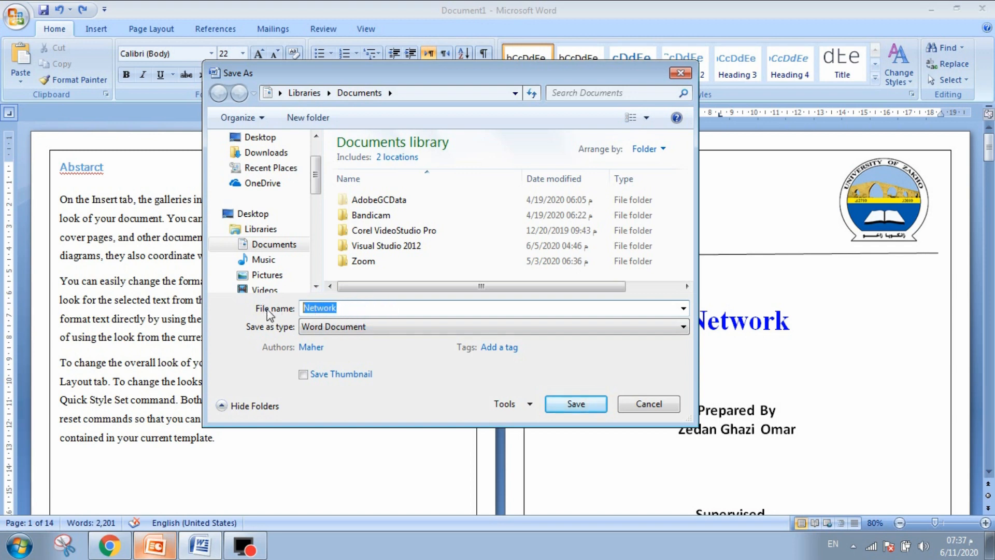
click(346, 326)
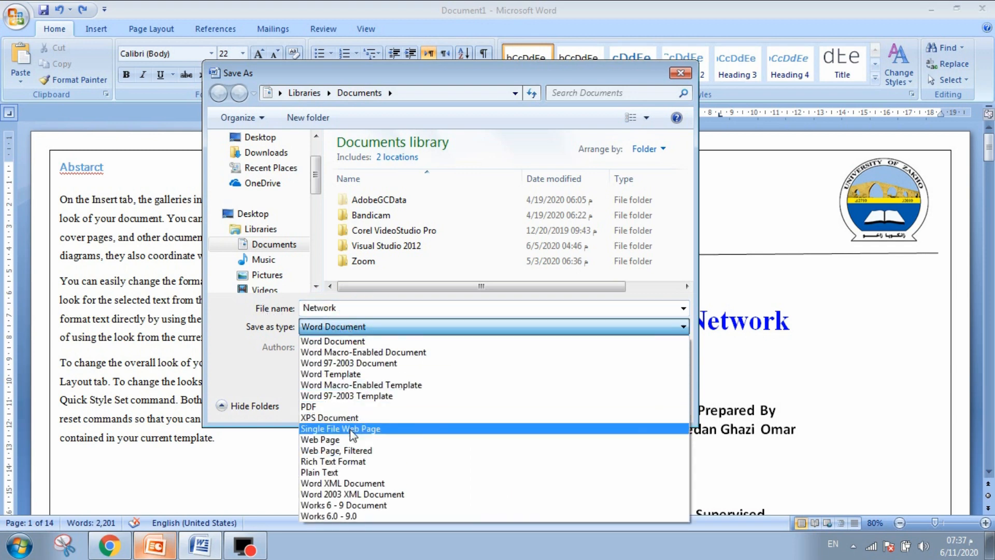
click(316, 408)
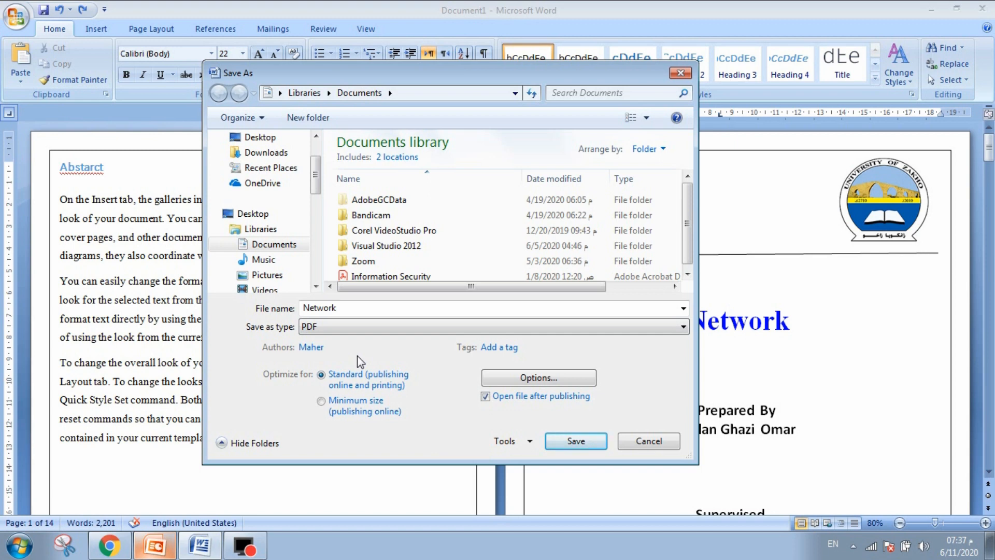
click(357, 326)
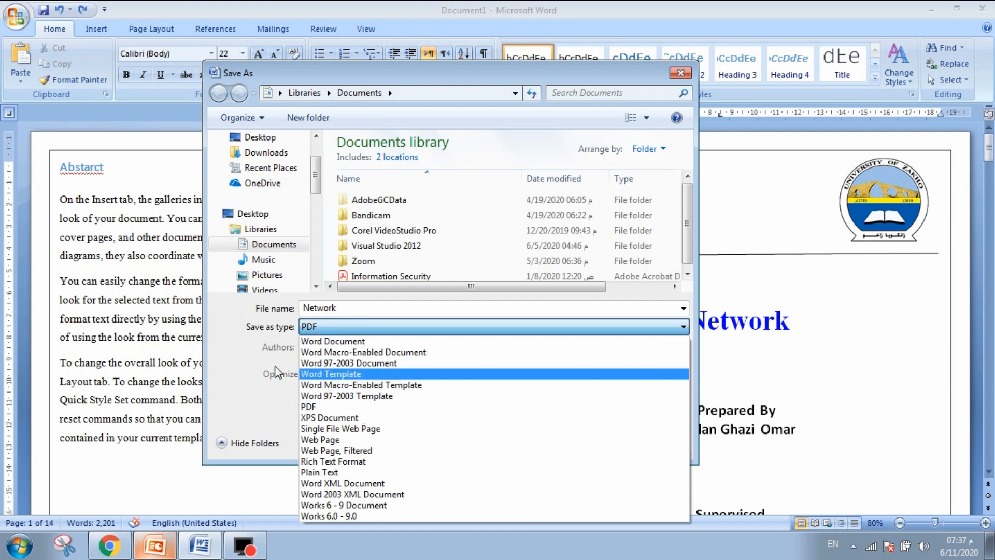
click(240, 342)
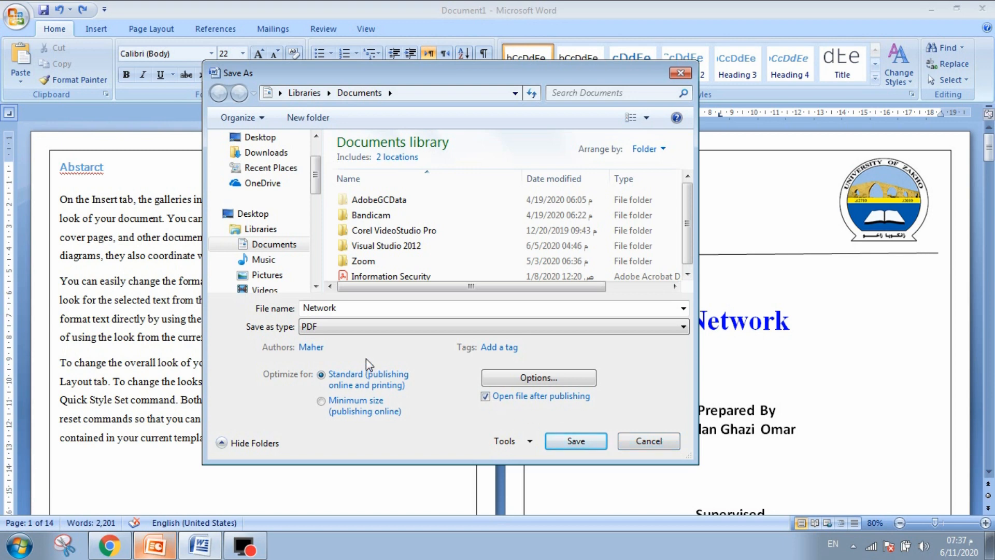
click(643, 442)
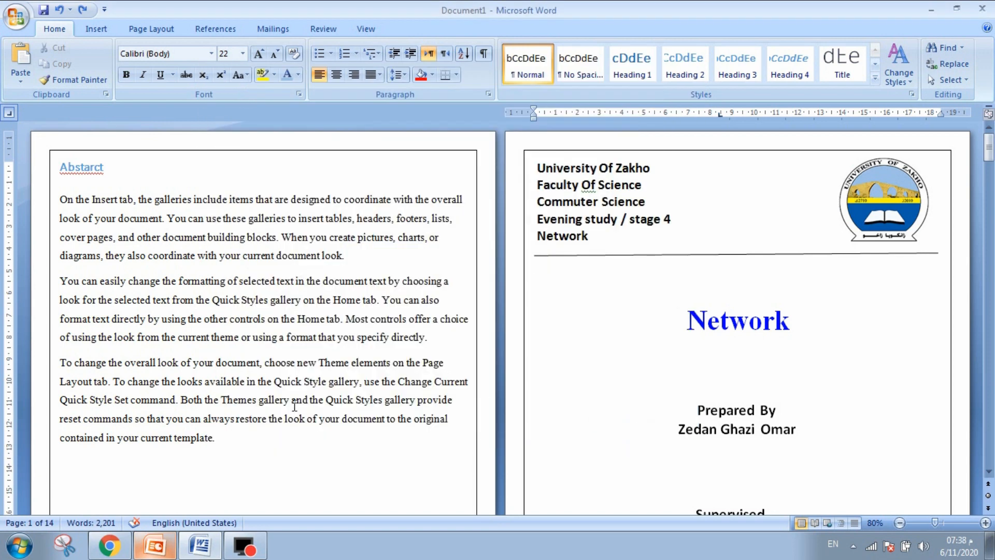
click(109, 545)
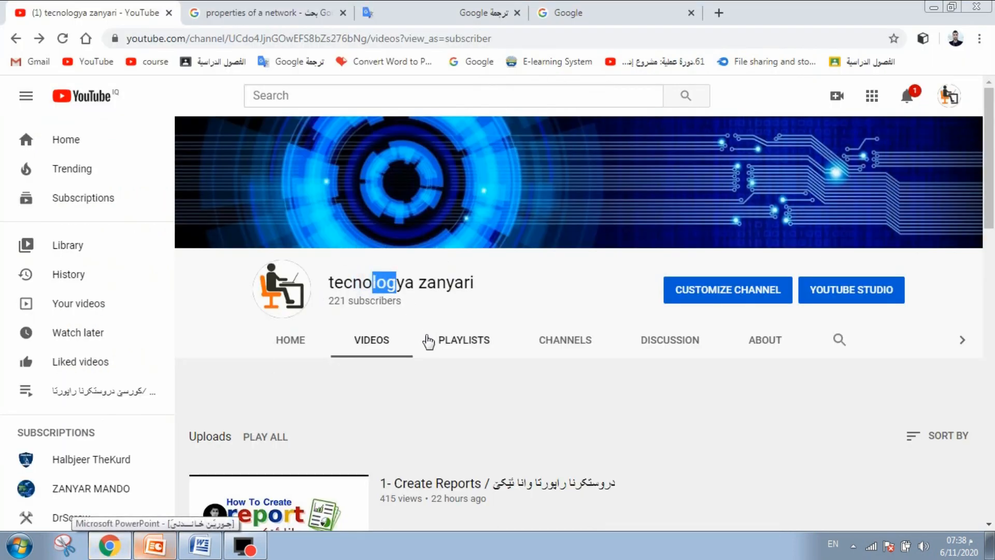
scroll(426, 340, down, 5)
scroll(429, 311, down, 12)
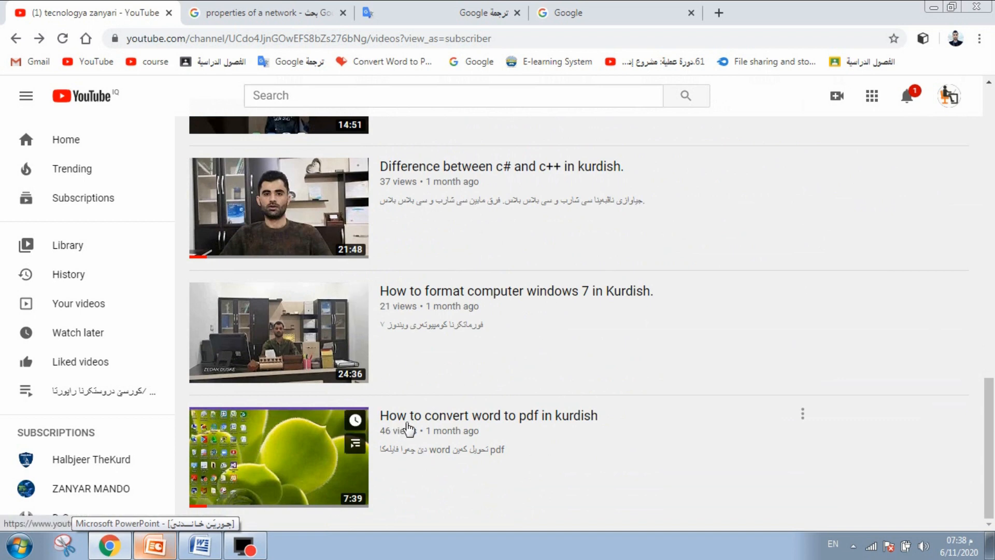
click(276, 443)
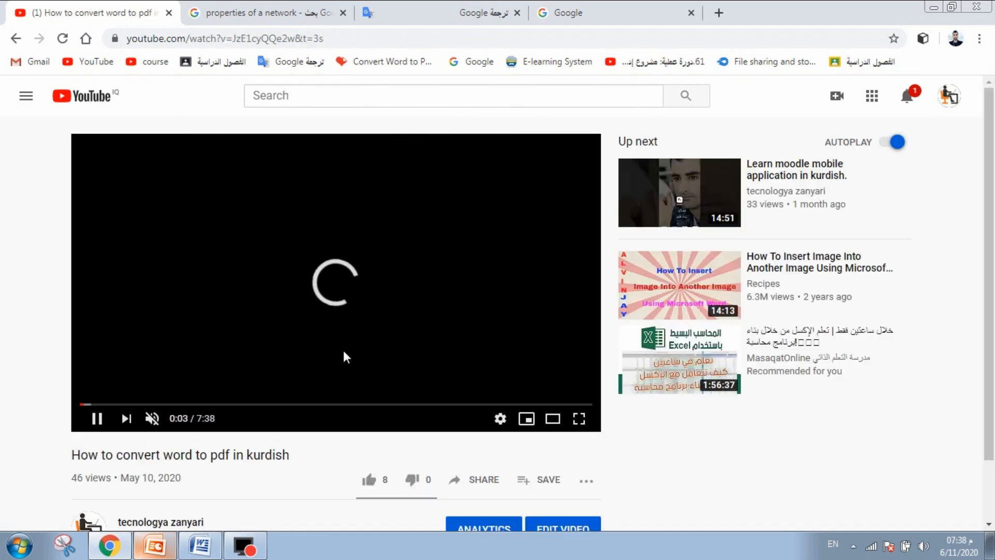
click(337, 316)
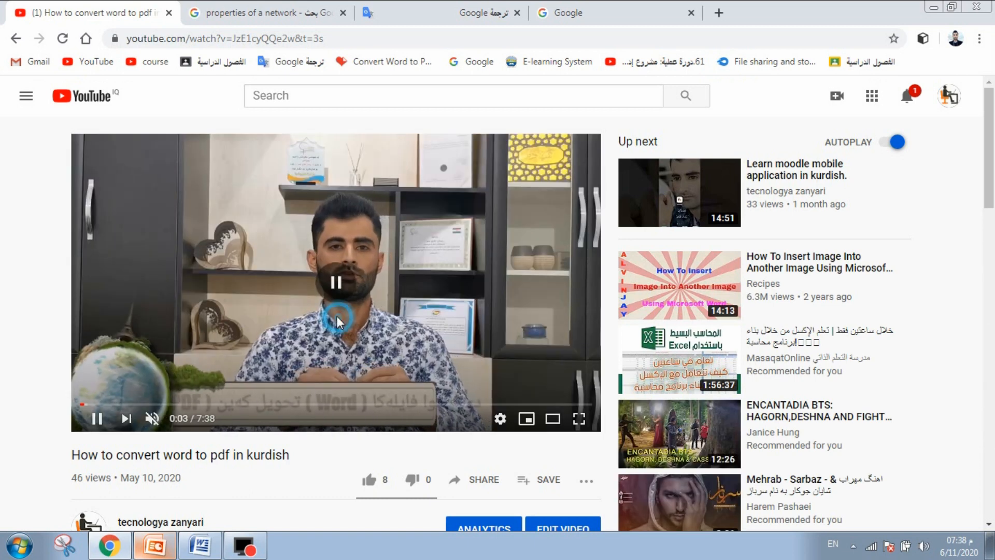
click(266, 358)
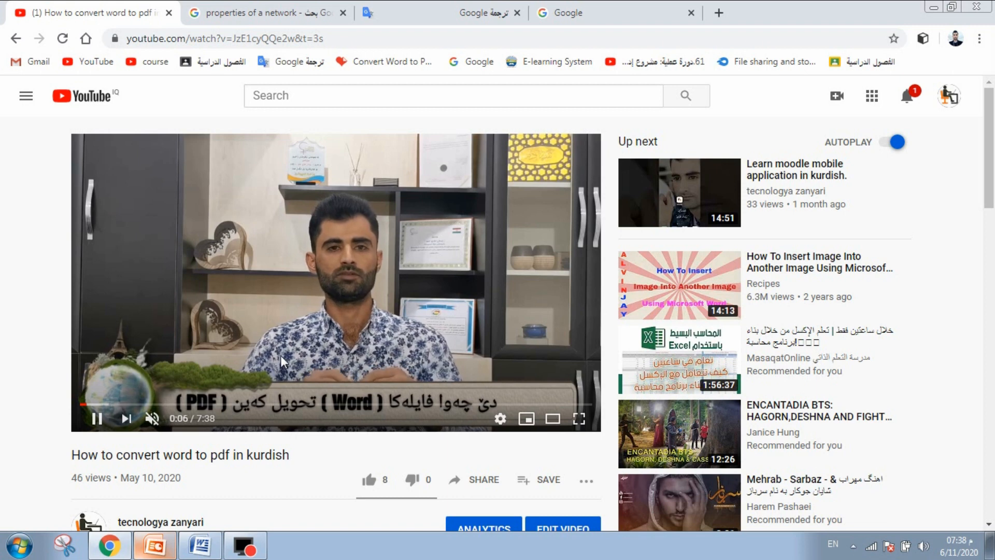
click(281, 356)
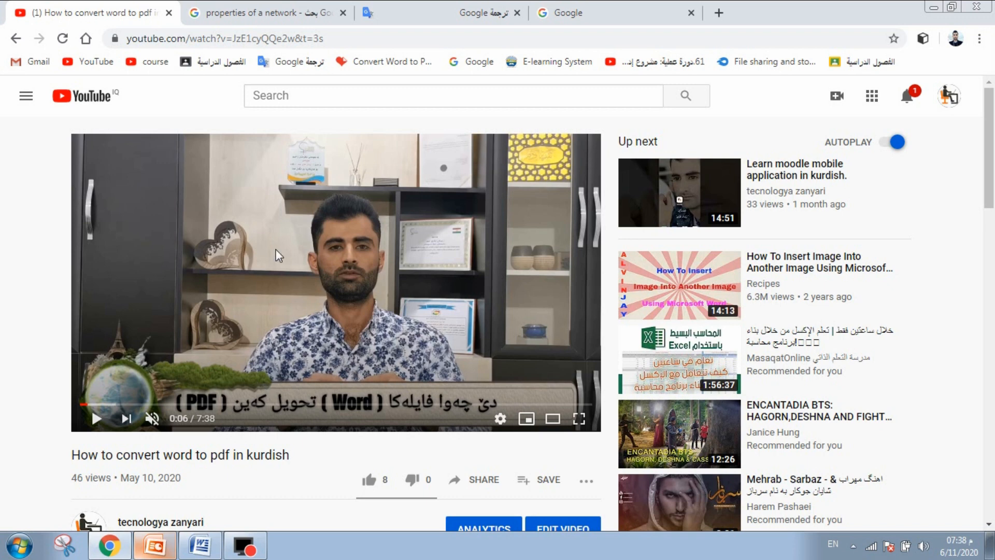
click(199, 204)
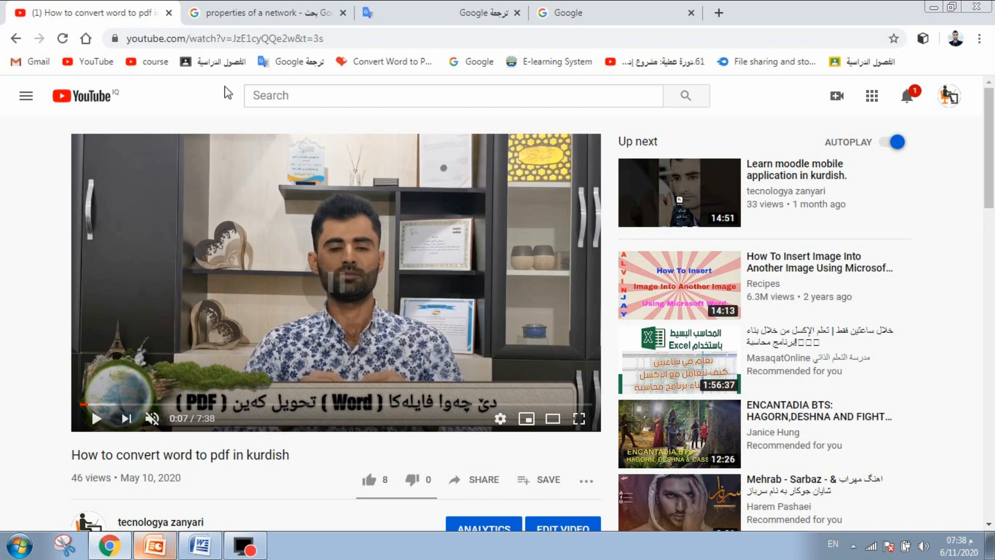
click(561, 8)
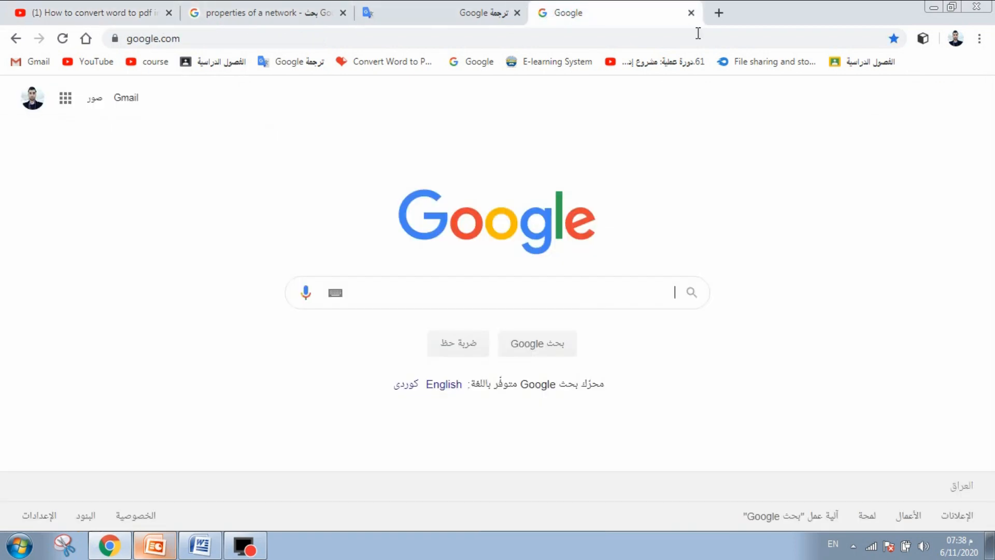
click(934, 6)
click(556, 294)
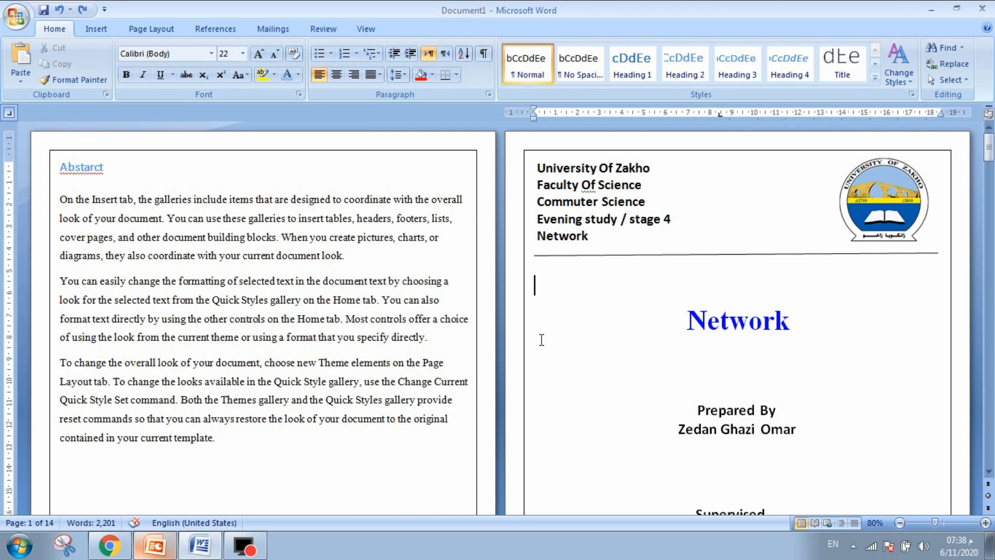
scroll(643, 335, up, 3)
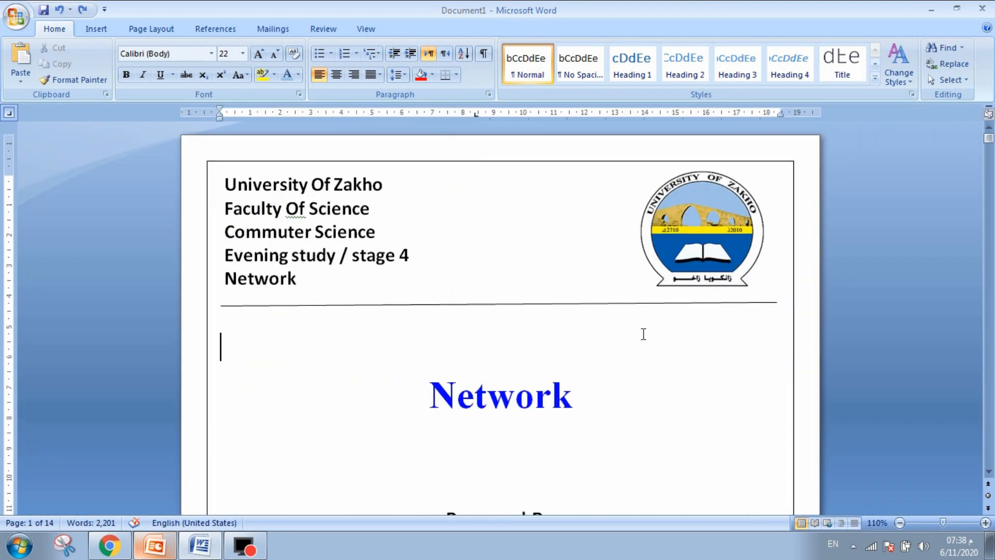
scroll(545, 305, down, 1)
scroll(534, 326, down, 15)
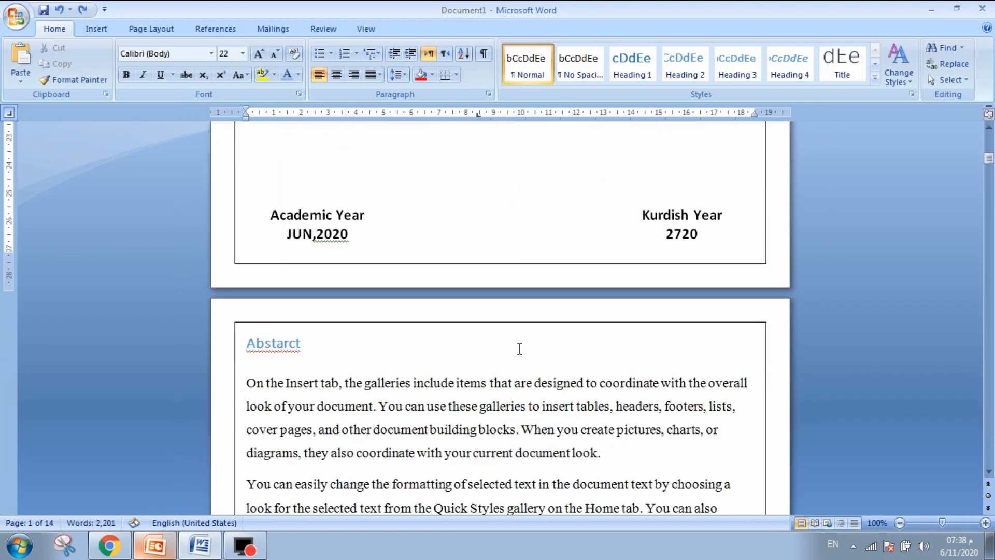
scroll(482, 358, down, 3)
scroll(457, 362, down, 20)
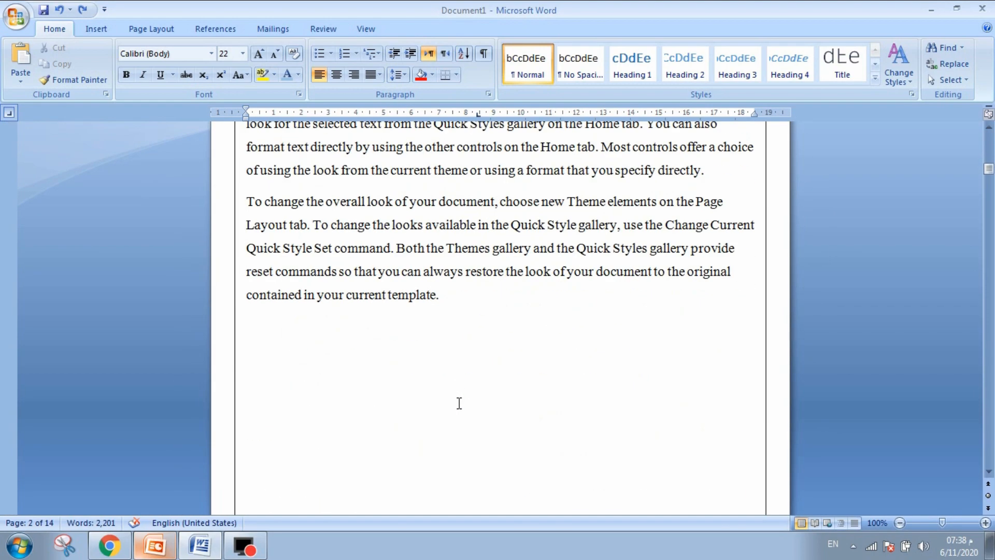
scroll(691, 295, down, 20)
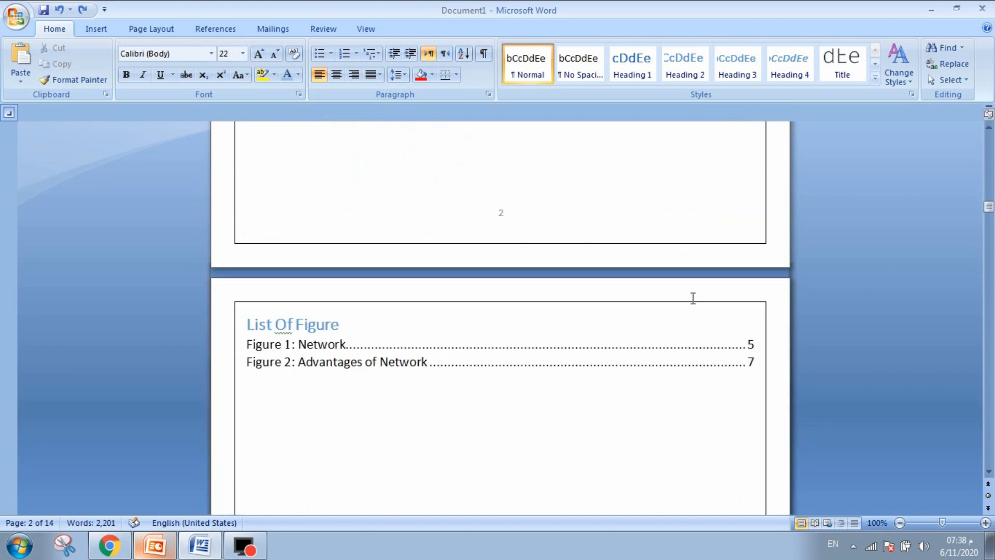
drag(991, 228, 990, 136)
scroll(475, 361, down, 20)
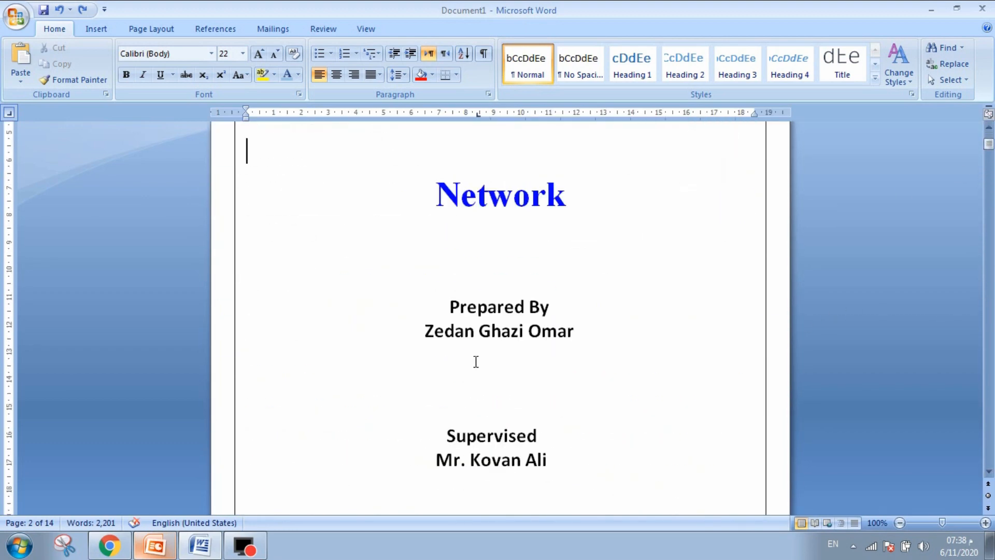
Step: Centre the Abstarct heading and give it dark blue background shading
click(271, 378)
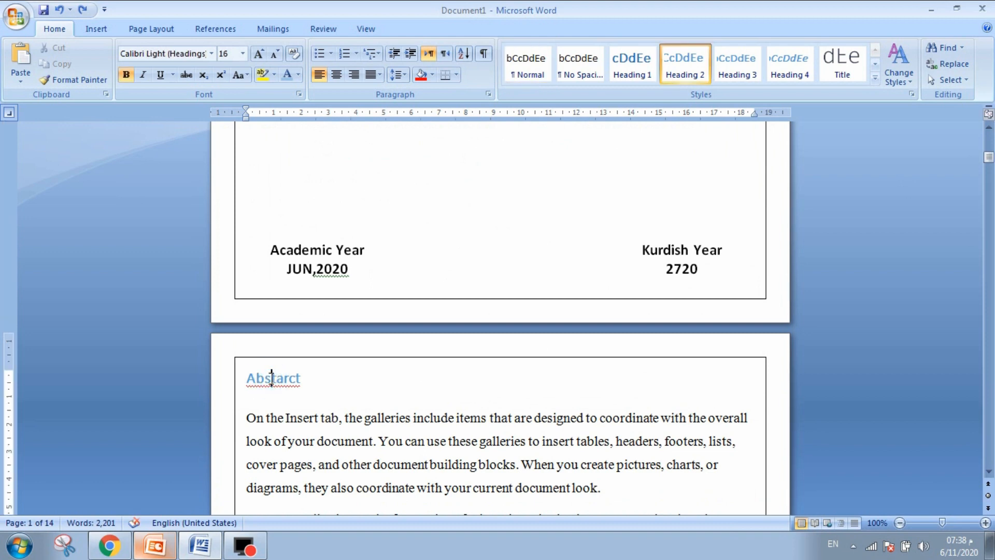
click(341, 76)
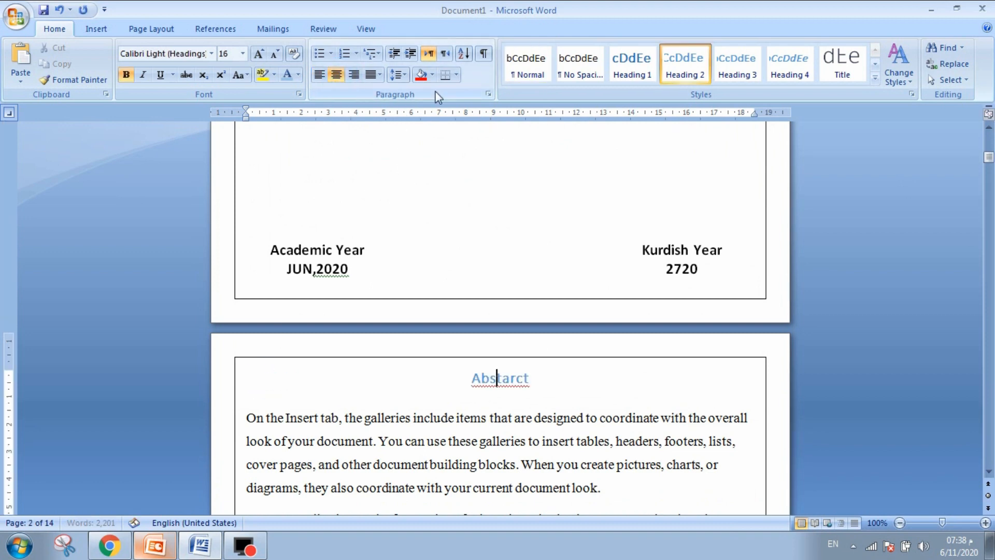
click(432, 75)
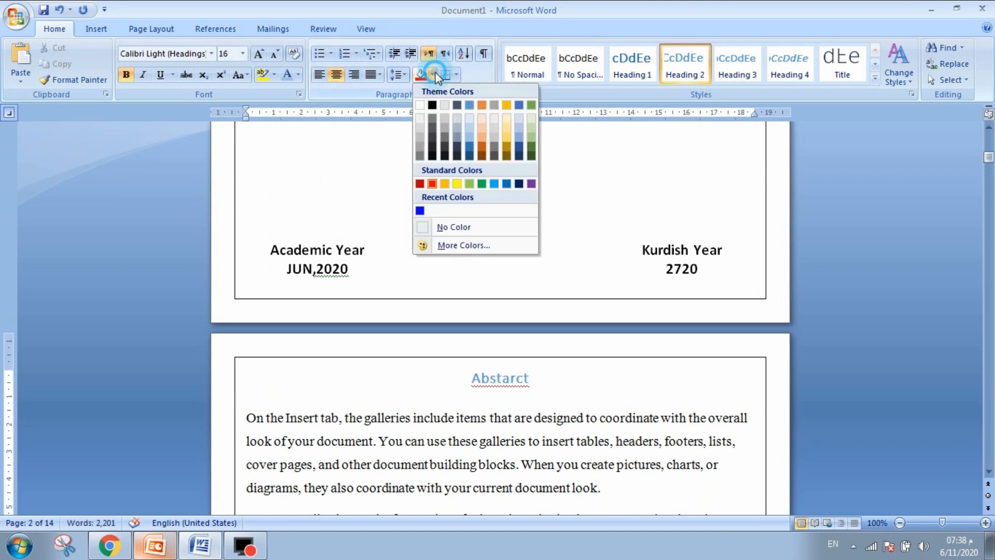
click(469, 155)
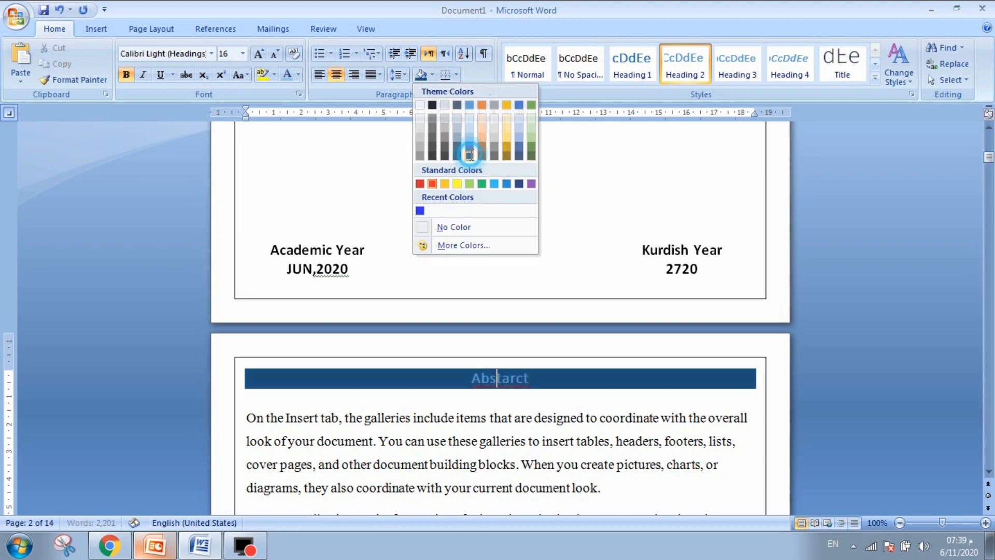
Step: Make the heading text white and correct its spelling from Abstarct to Abstract
double_click(528, 378)
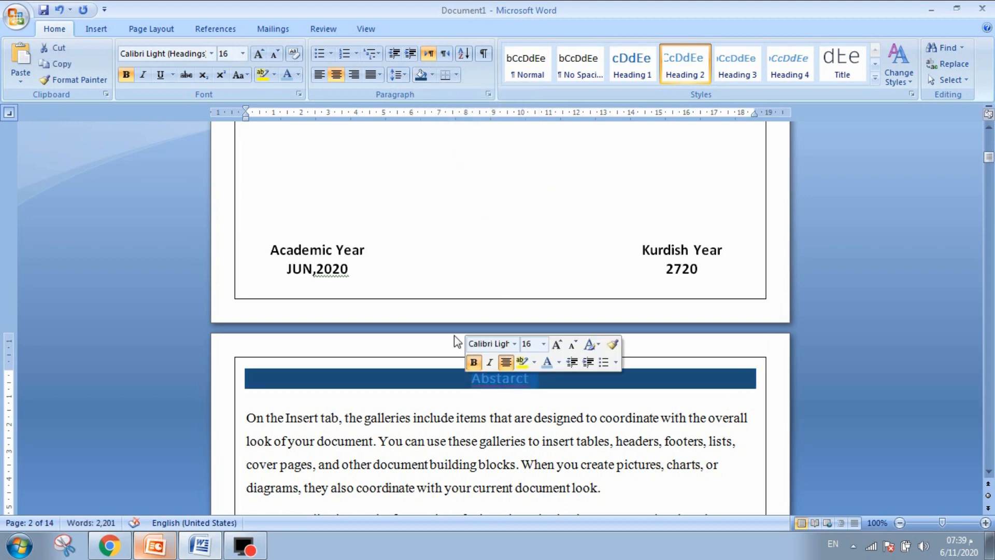
click(298, 75)
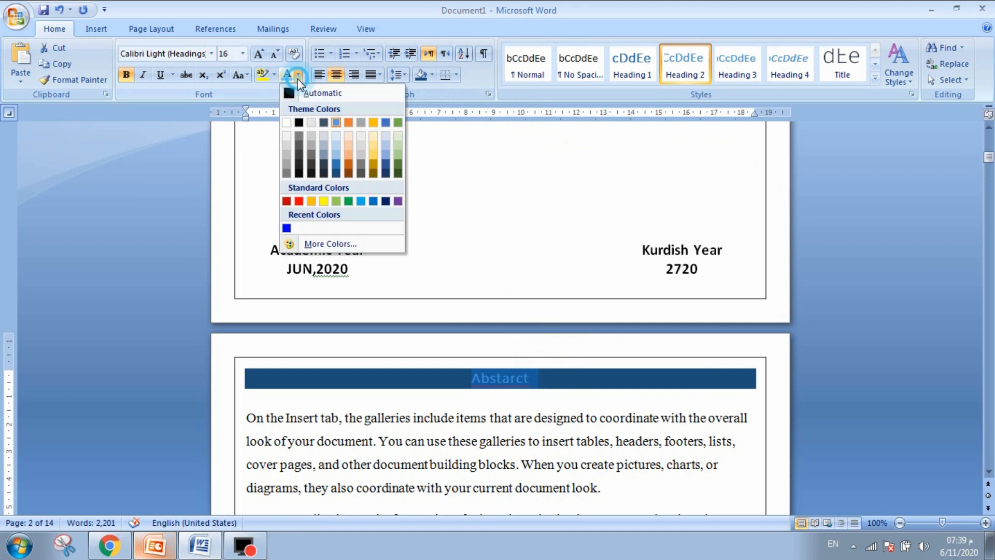
click(285, 122)
click(532, 375)
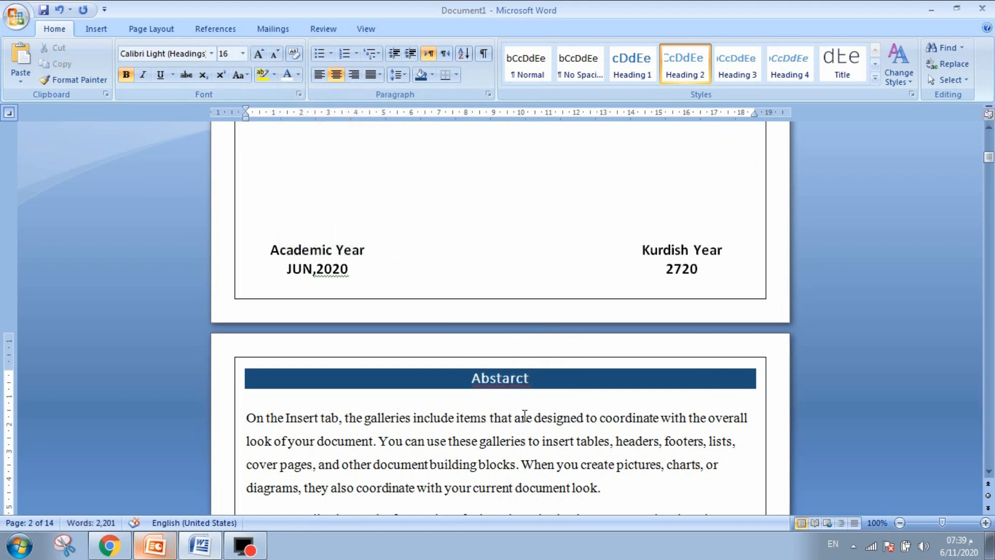
right_click(508, 375)
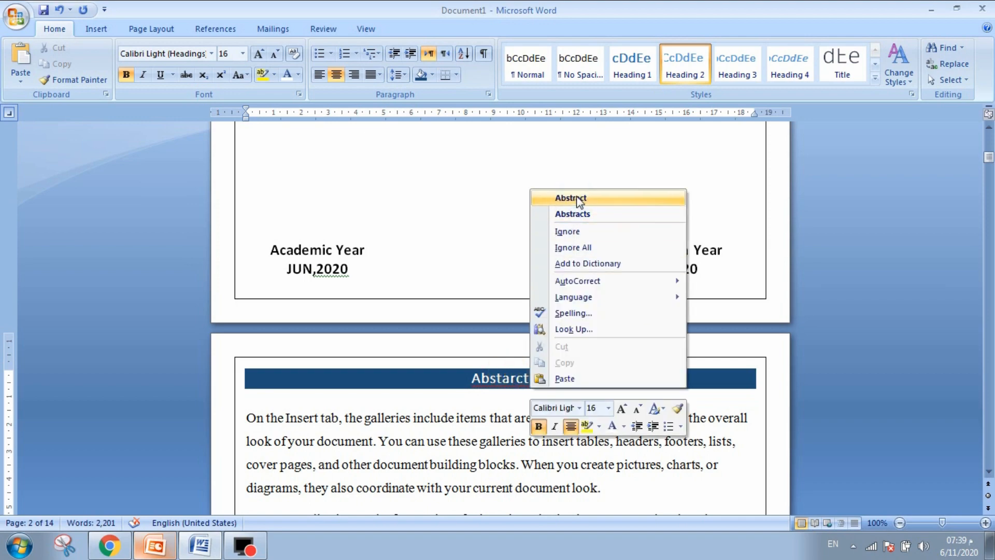
click(579, 199)
scroll(458, 400, down, 15)
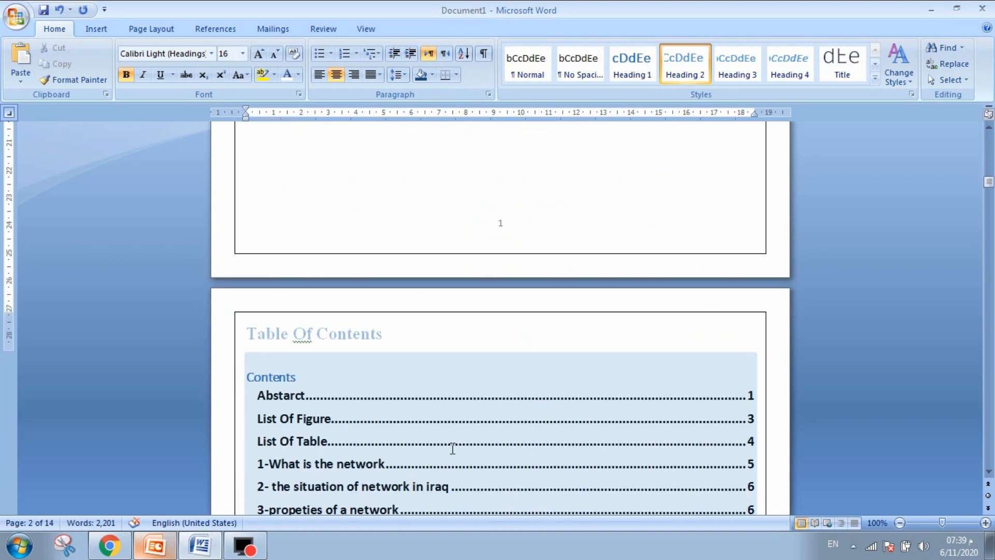
Step: Make the heading 1-What is the network white, dark blue shaded and centred
click(320, 308)
click(319, 331)
click(379, 336)
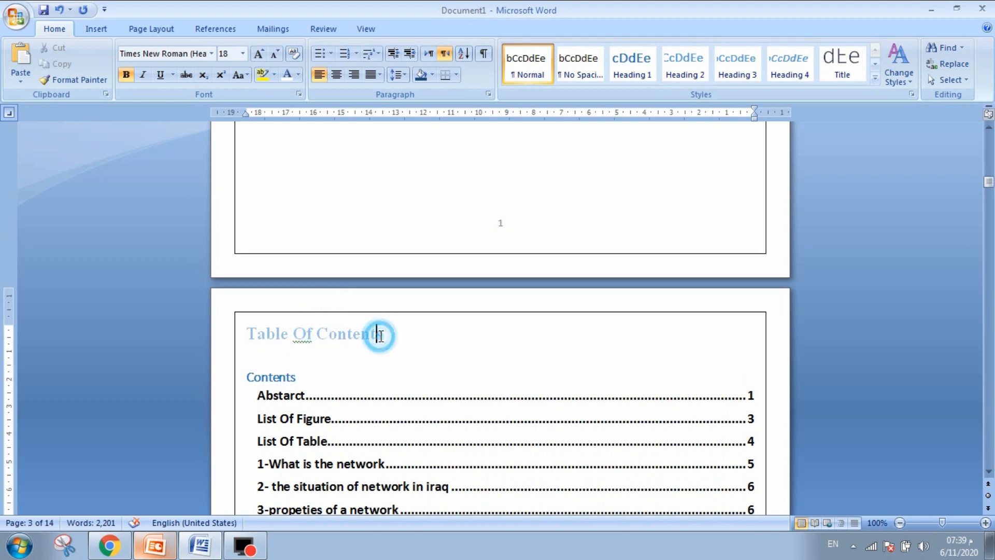
scroll(340, 379, down, 3)
scroll(340, 379, down, 15)
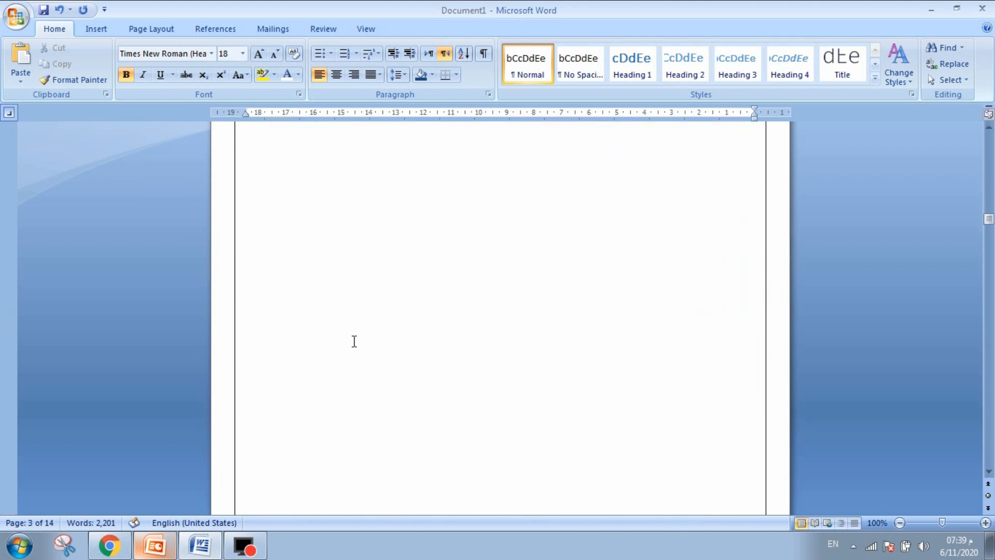
scroll(343, 357, down, 15)
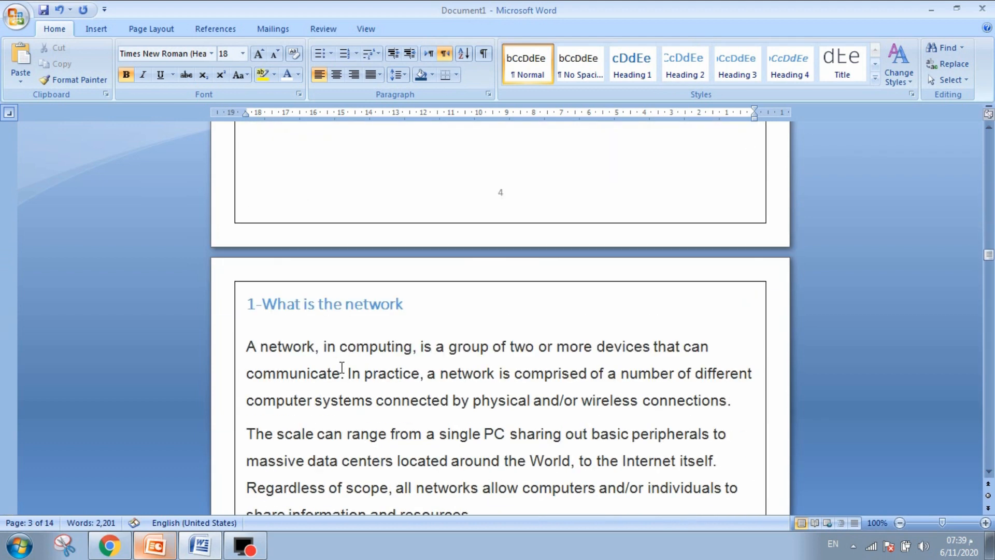
click(308, 311)
drag(409, 305, 244, 315)
click(287, 74)
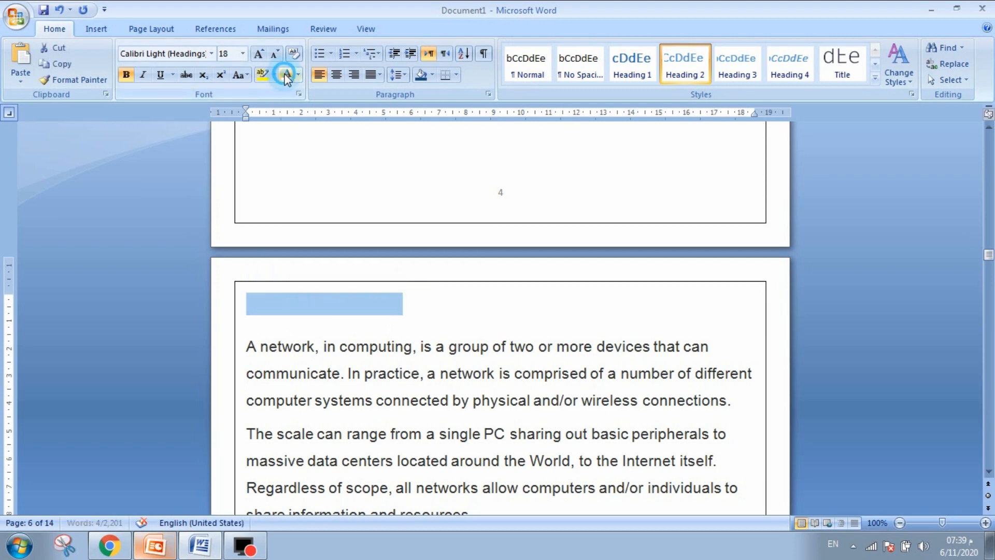
click(420, 74)
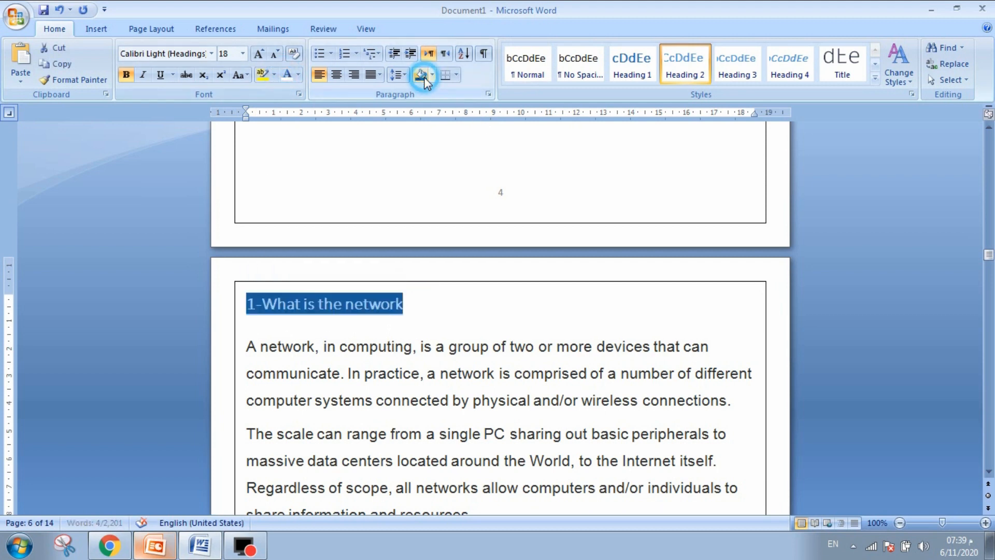
click(337, 74)
click(481, 318)
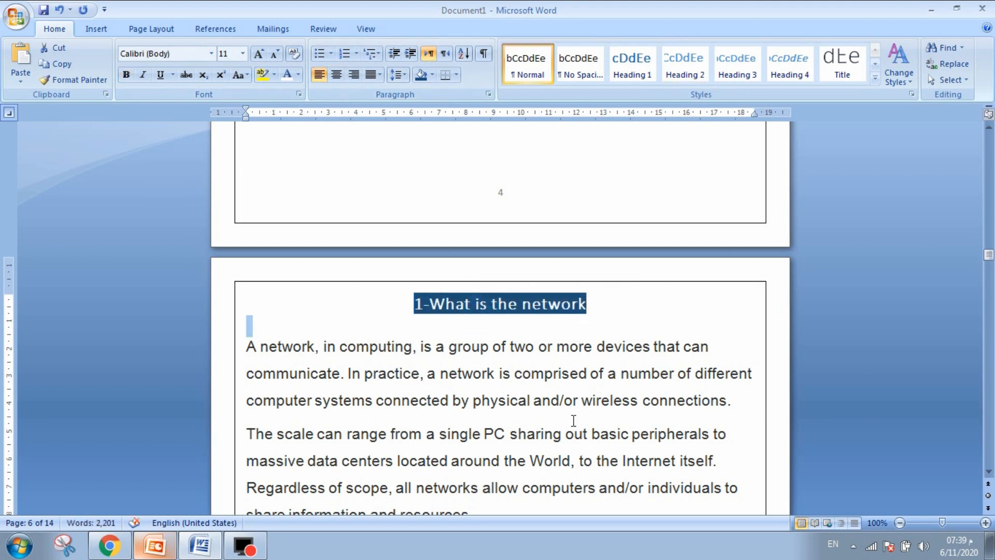
Step: Extend the dark blue shading into a full-width band across the 1-What is the network line
click(508, 304)
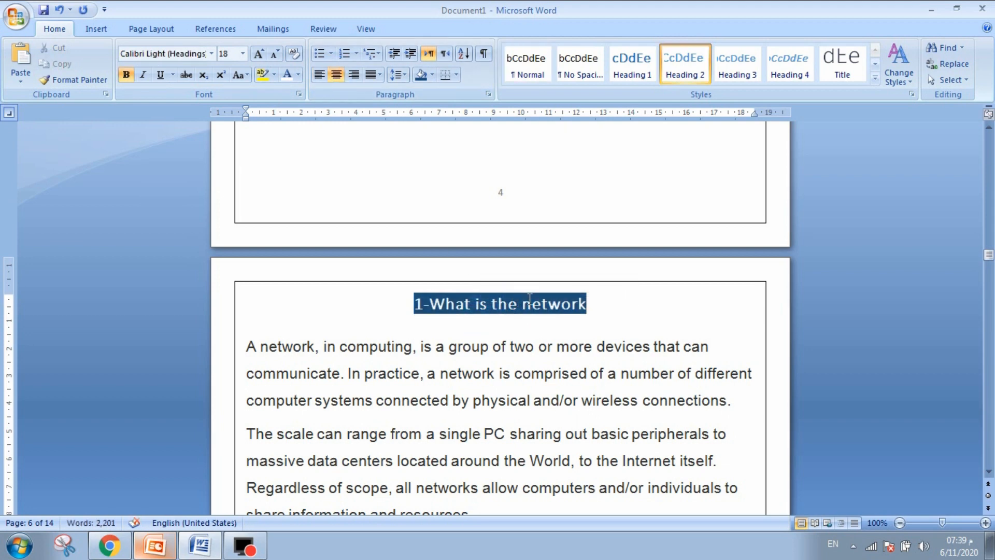
click(388, 304)
click(416, 65)
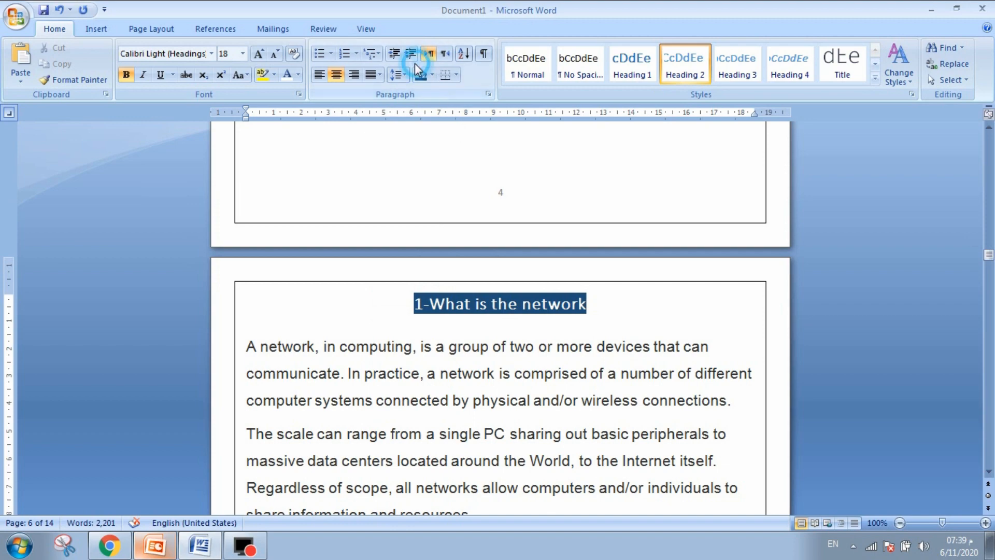
click(420, 76)
click(456, 328)
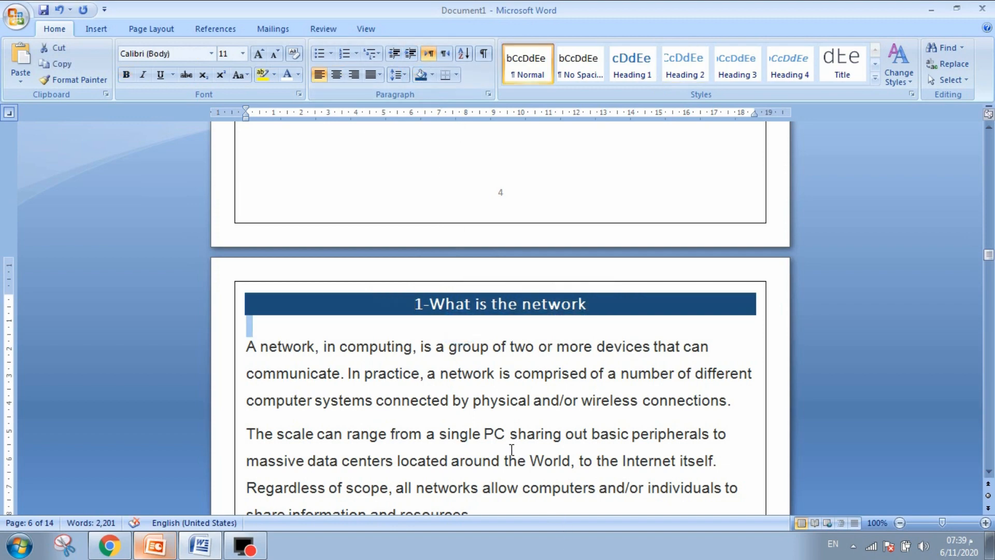
click(510, 434)
scroll(524, 418, down, 15)
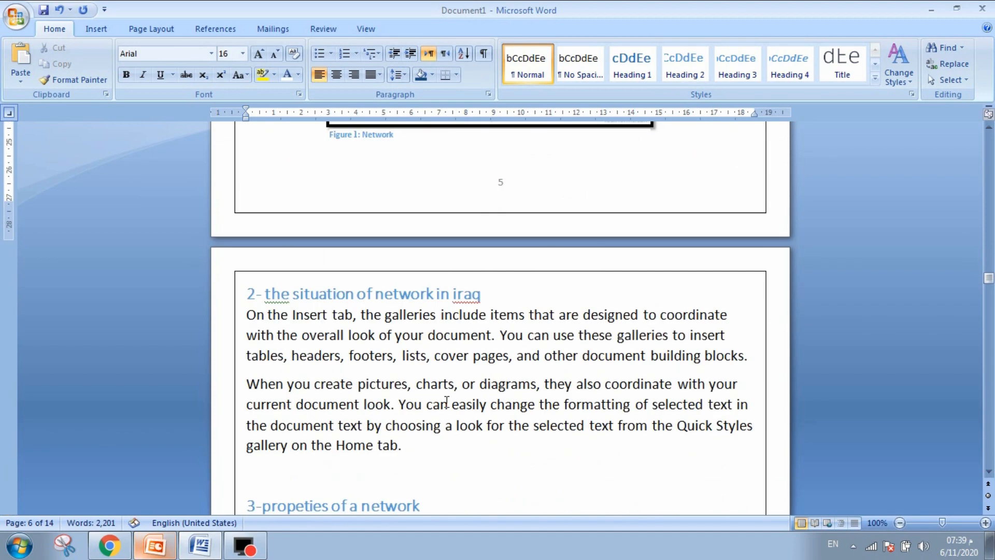
Step: Give the 4-Type Of Network heading dark blue shading, centring and white text
click(409, 193)
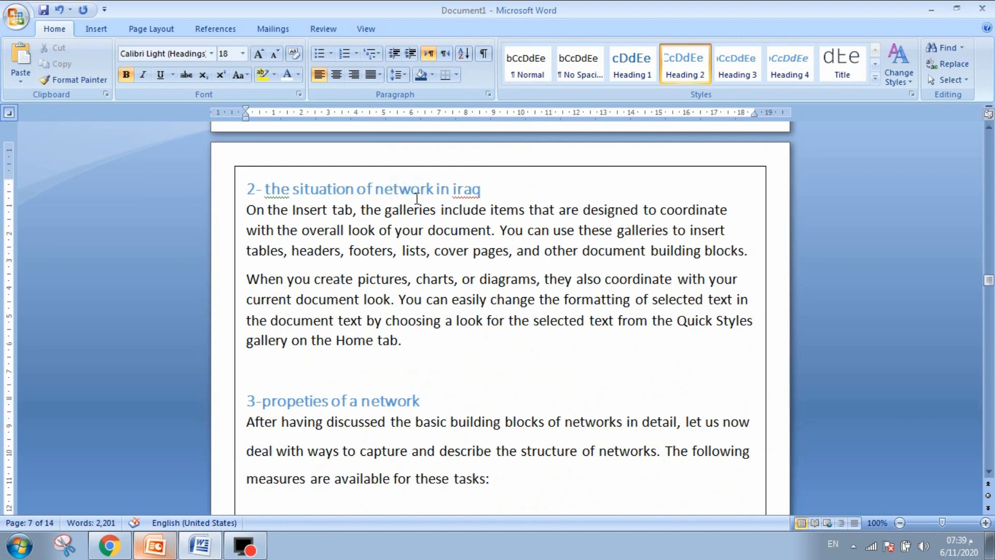
scroll(351, 402, down, 18)
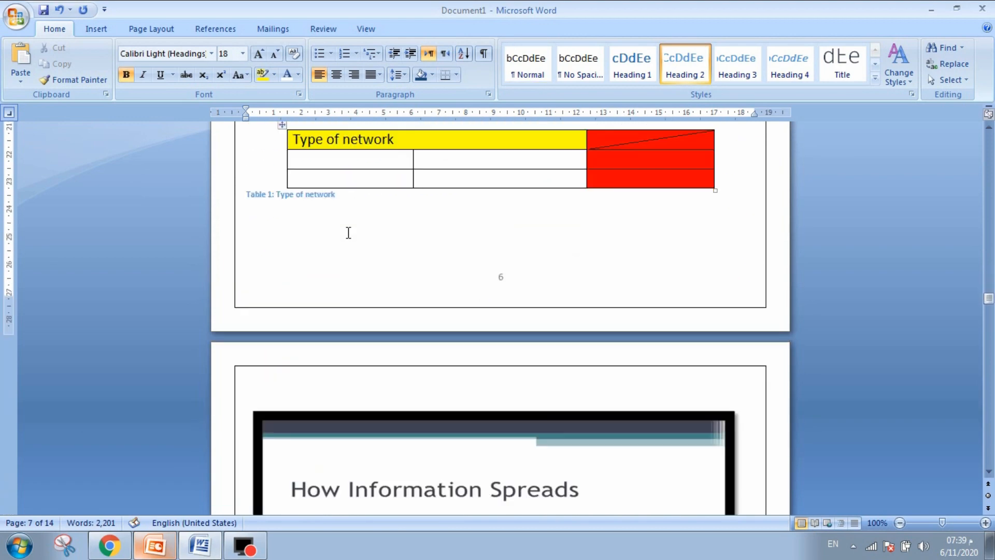
scroll(350, 309, down, 8)
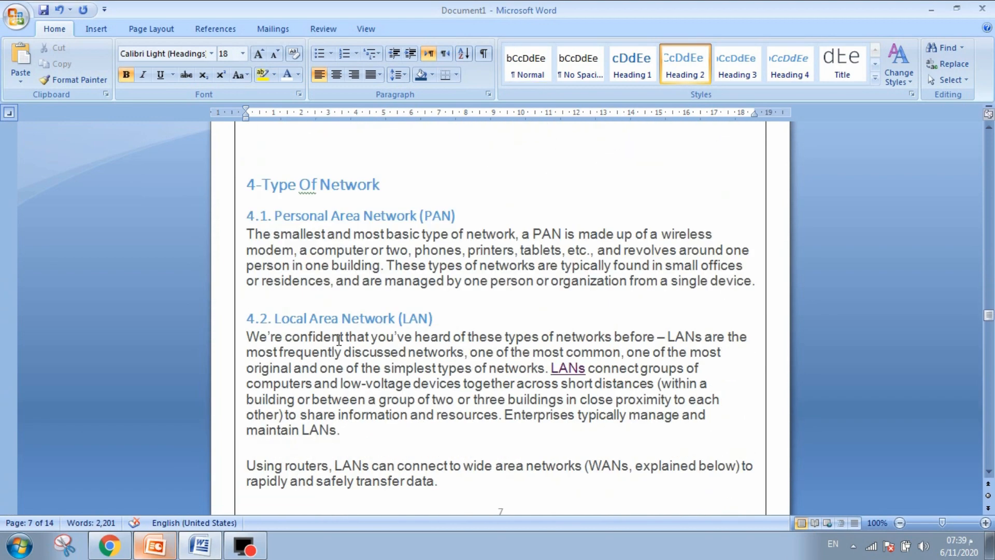
click(320, 185)
click(425, 76)
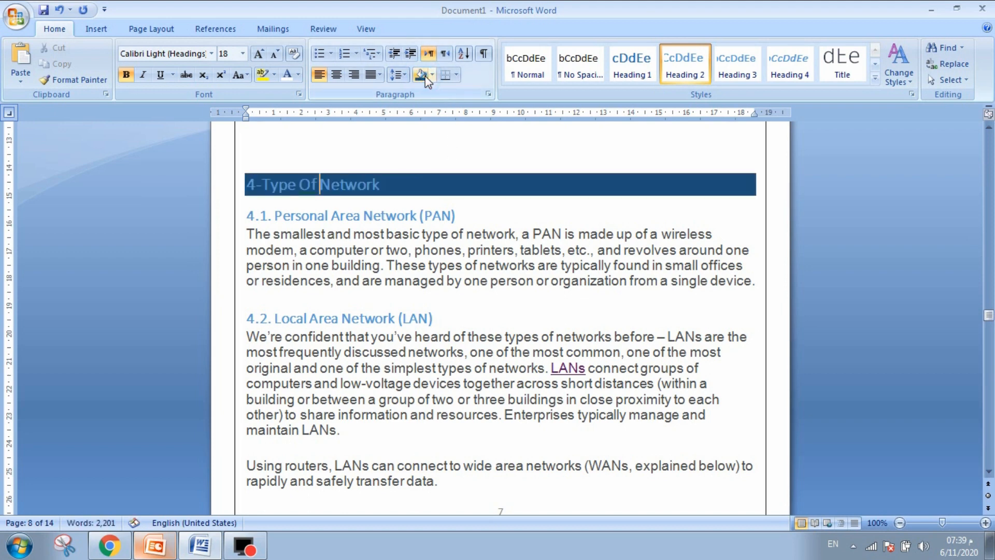
click(336, 74)
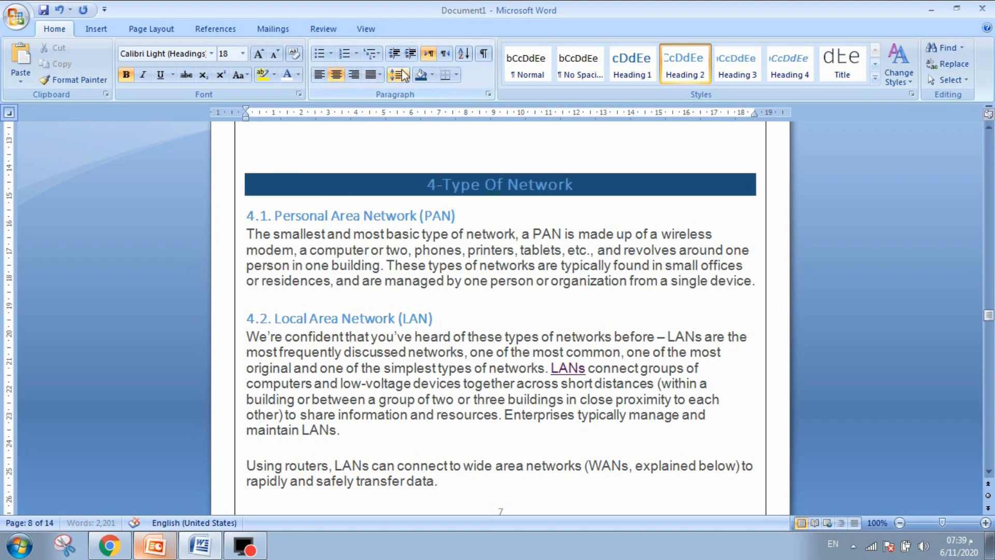
click(404, 75)
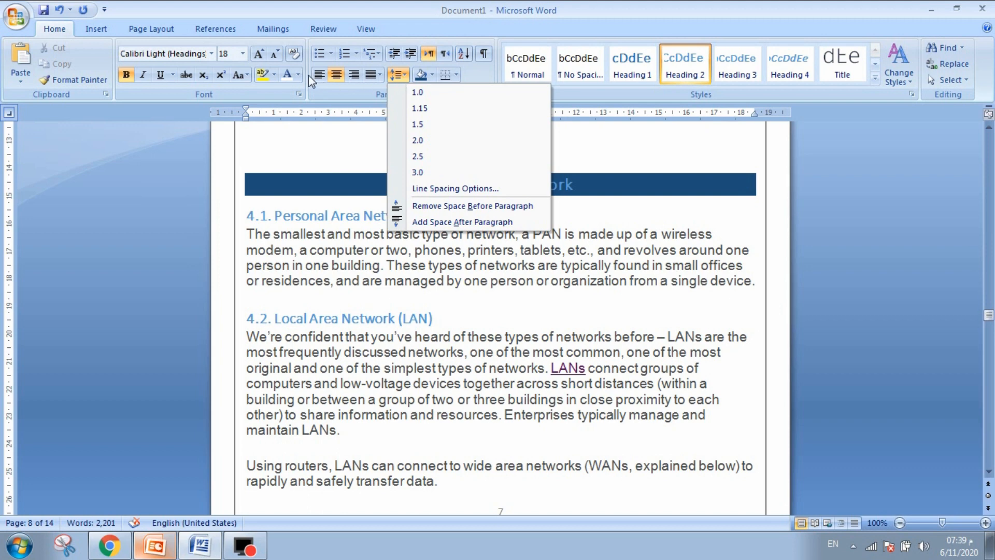
click(288, 75)
click(286, 74)
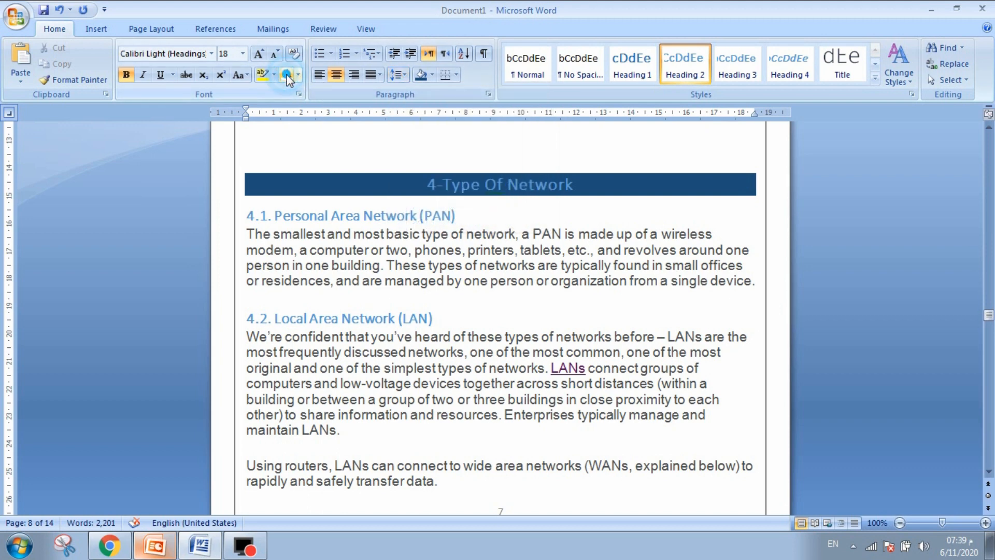
drag(575, 185, 426, 185)
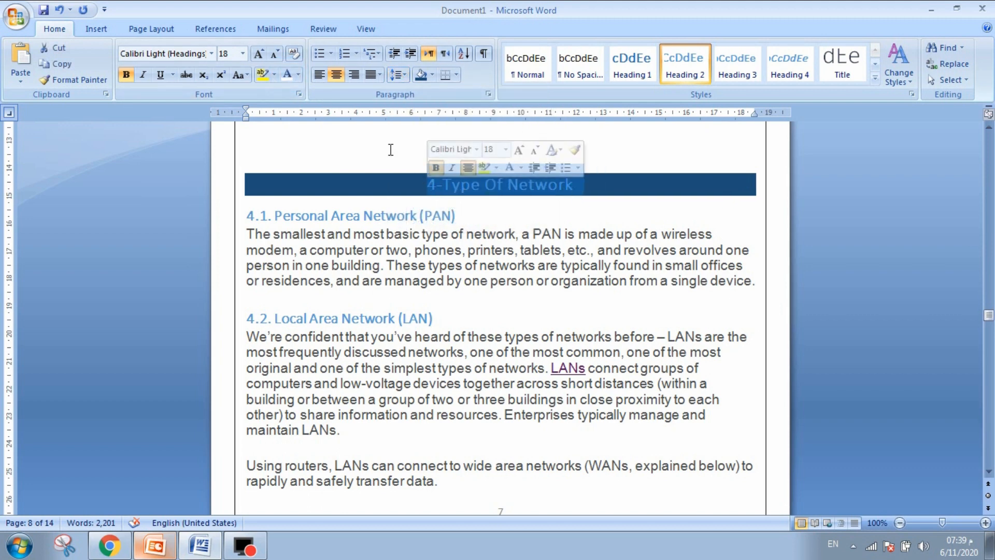
drag(484, 218, 464, 182)
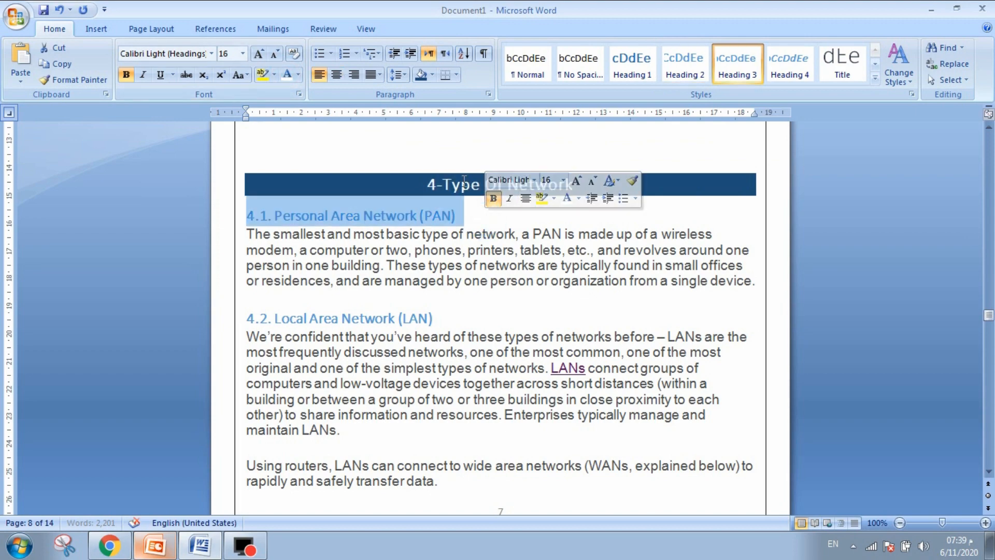
click(368, 185)
scroll(593, 304, up, 2)
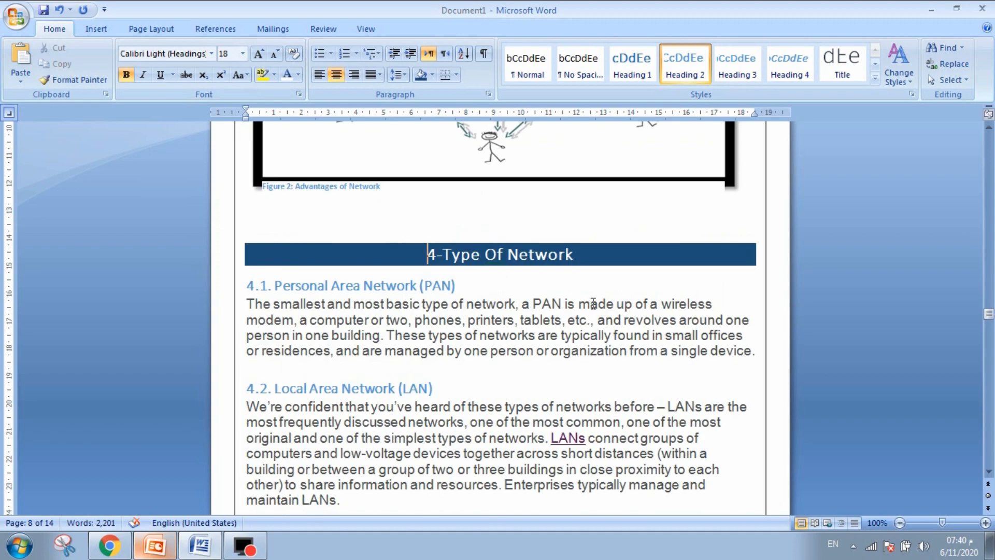
Step: Give the 5-Advantages and Disadvantages heading centred white text on dark-blue shading, and remove the blank line above it
scroll(593, 311, down, 15)
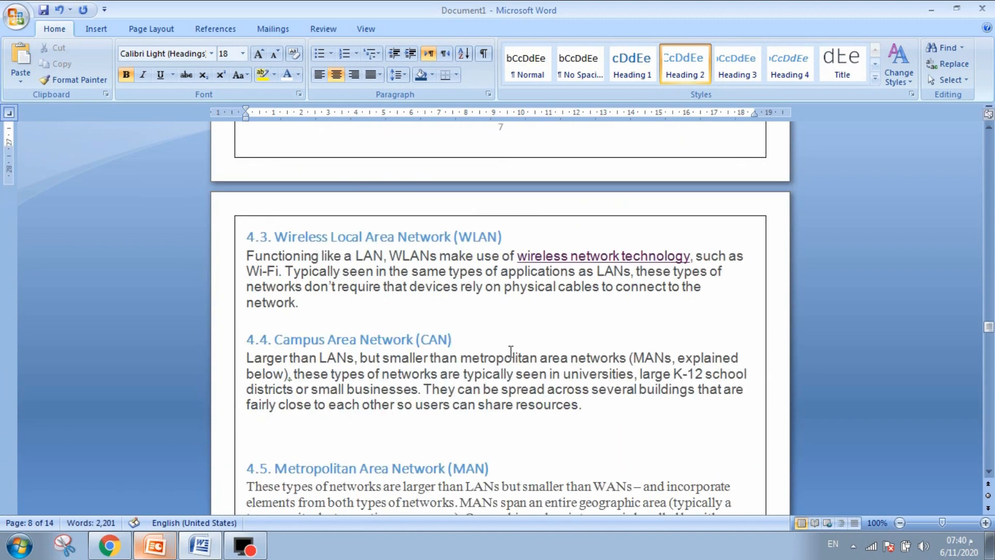
scroll(542, 357, down, 20)
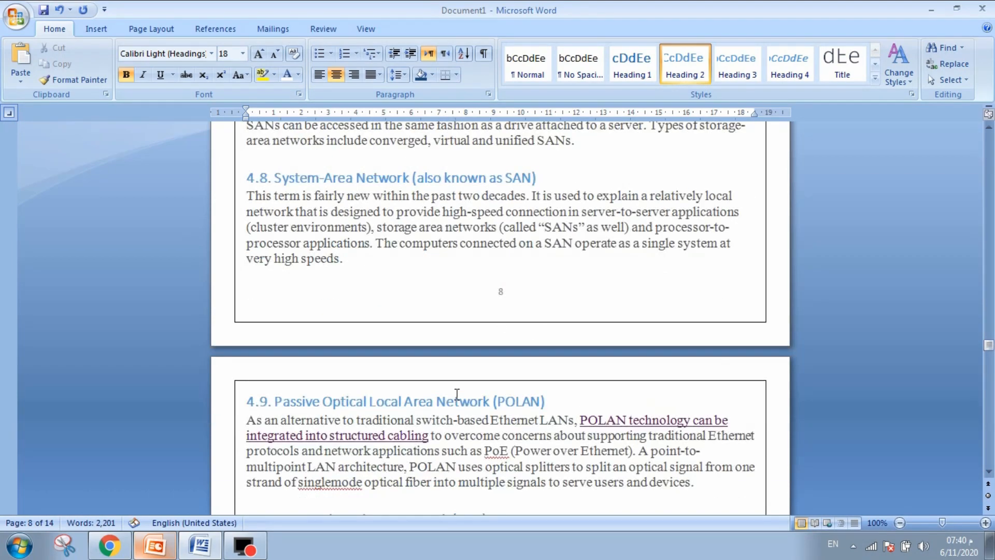
scroll(458, 395, down, 4)
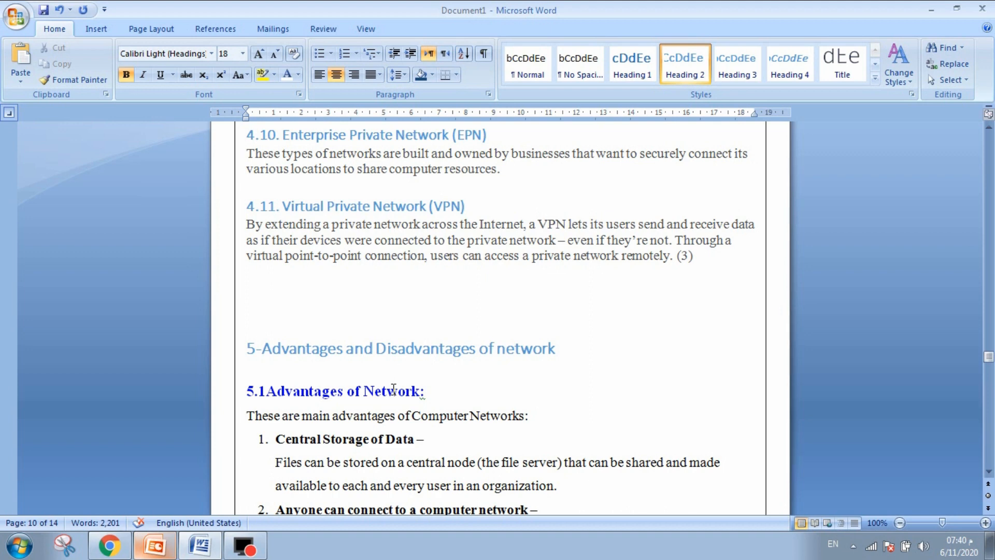
click(346, 349)
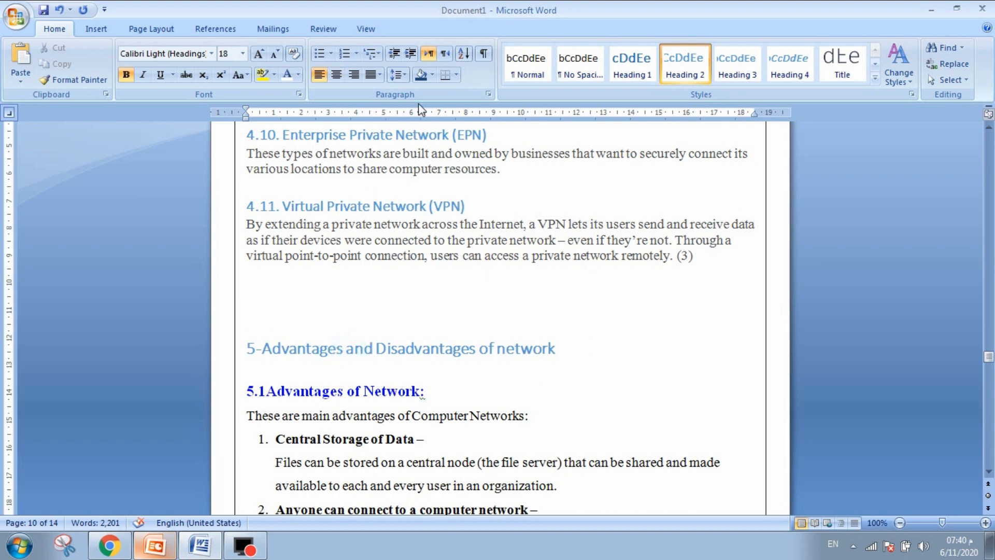
click(422, 75)
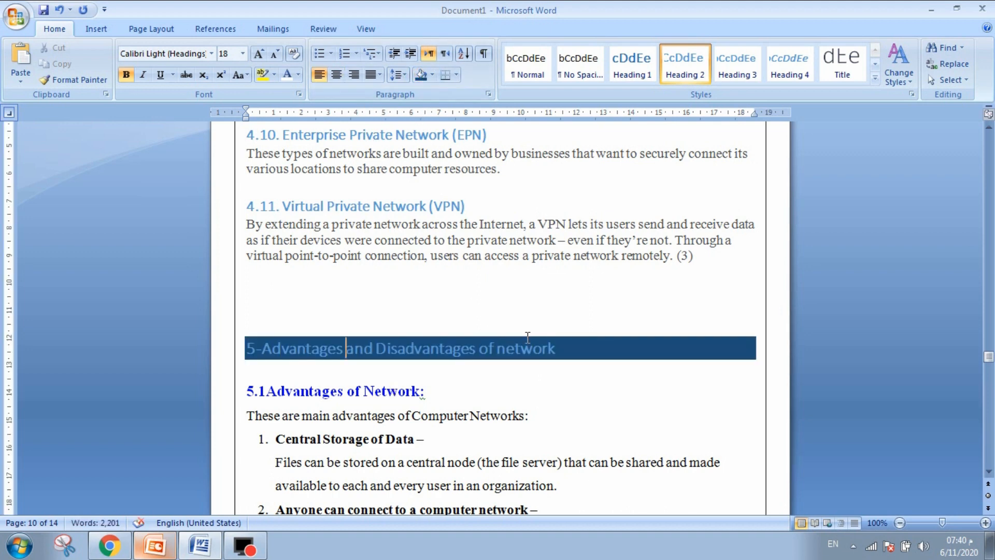
triple_click(582, 349)
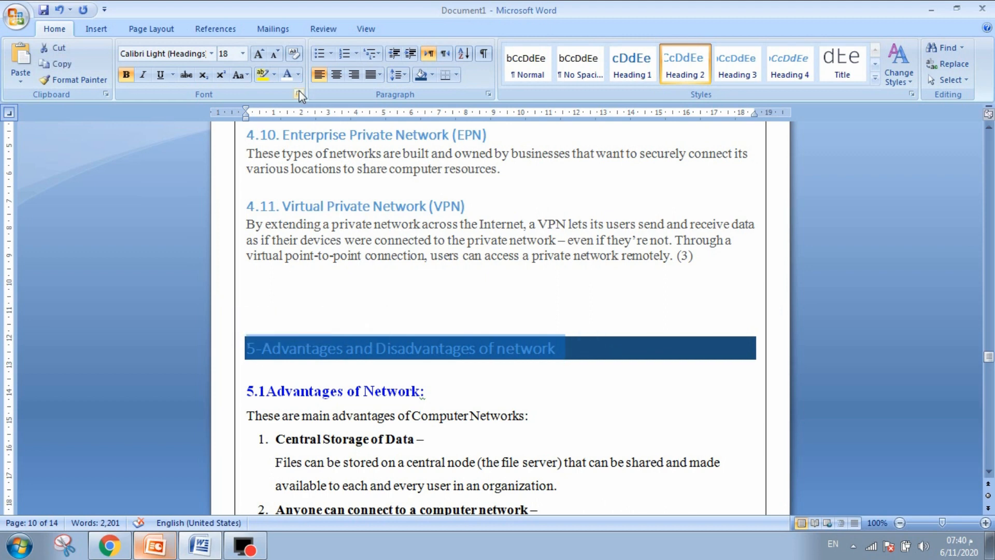
click(293, 77)
click(336, 74)
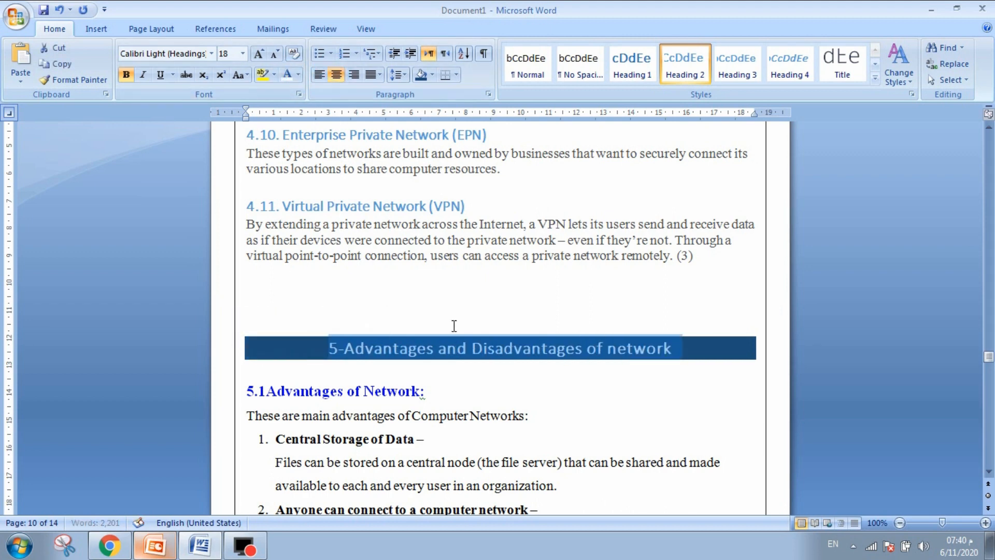
click(371, 320)
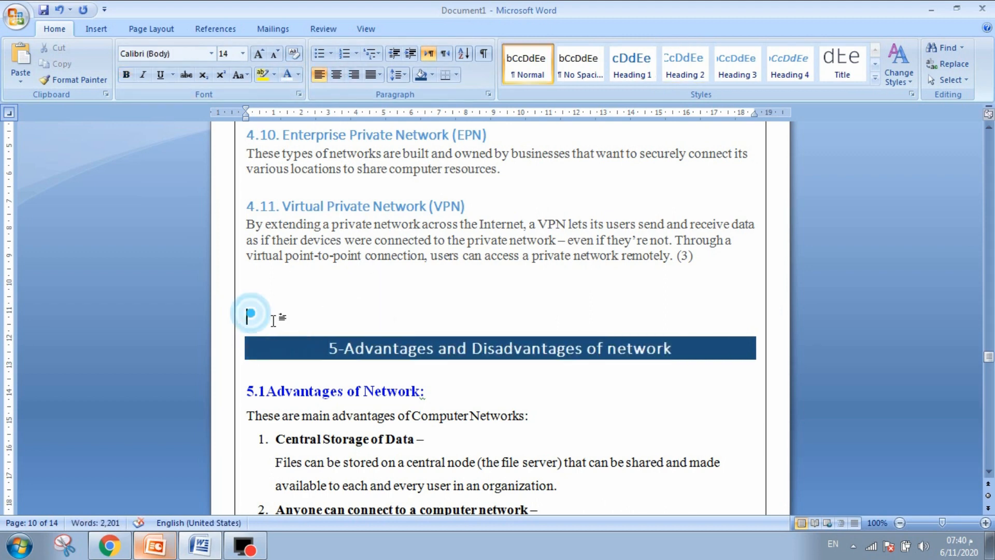
key(BackSpace)
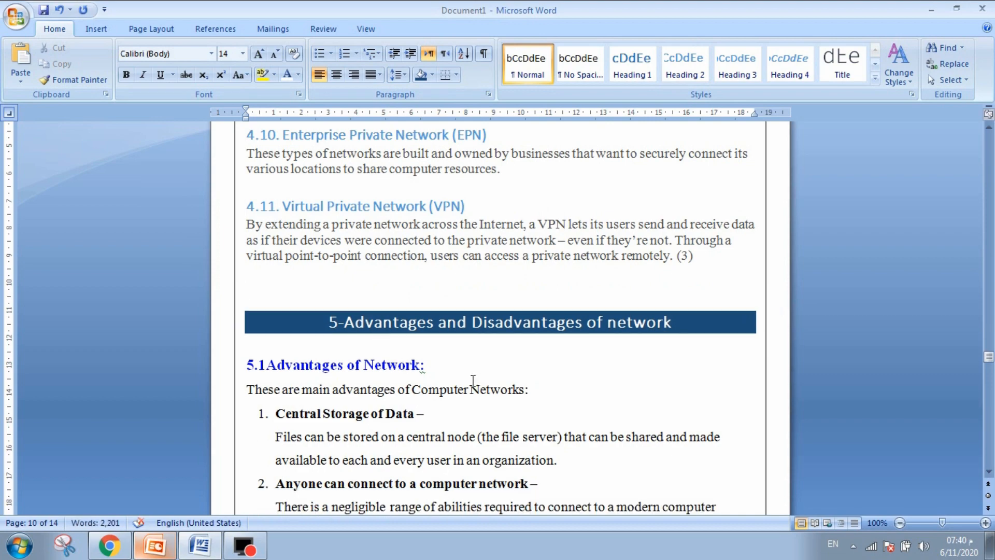
Step: Centre the 6- Network in Kurdistan heading with dark-blue shading and white text
scroll(482, 382, down, 15)
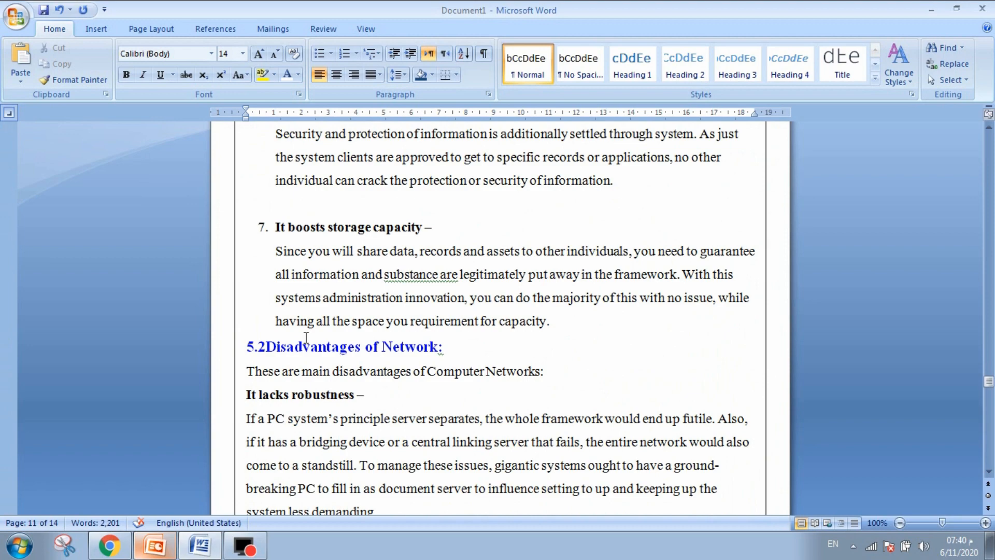
scroll(311, 352, down, 20)
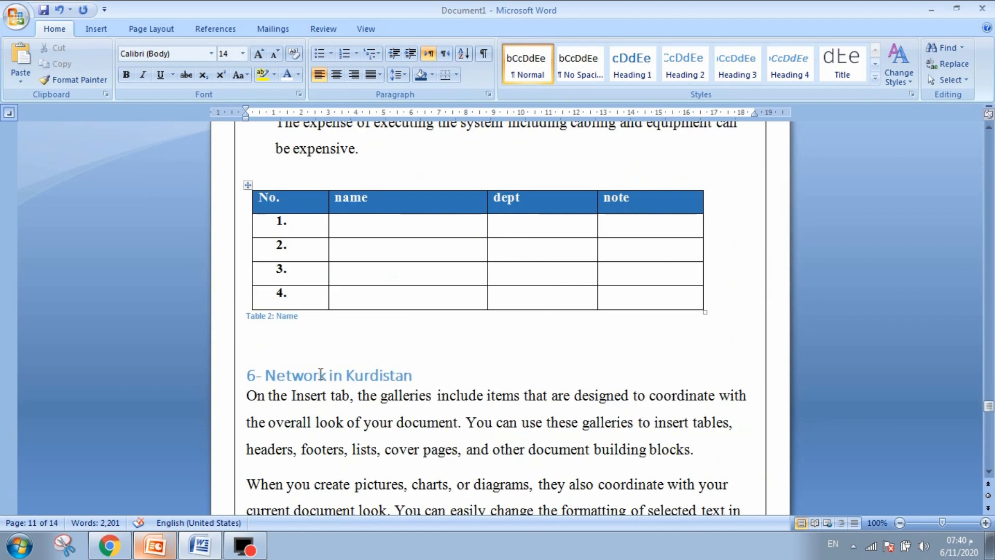
click(312, 306)
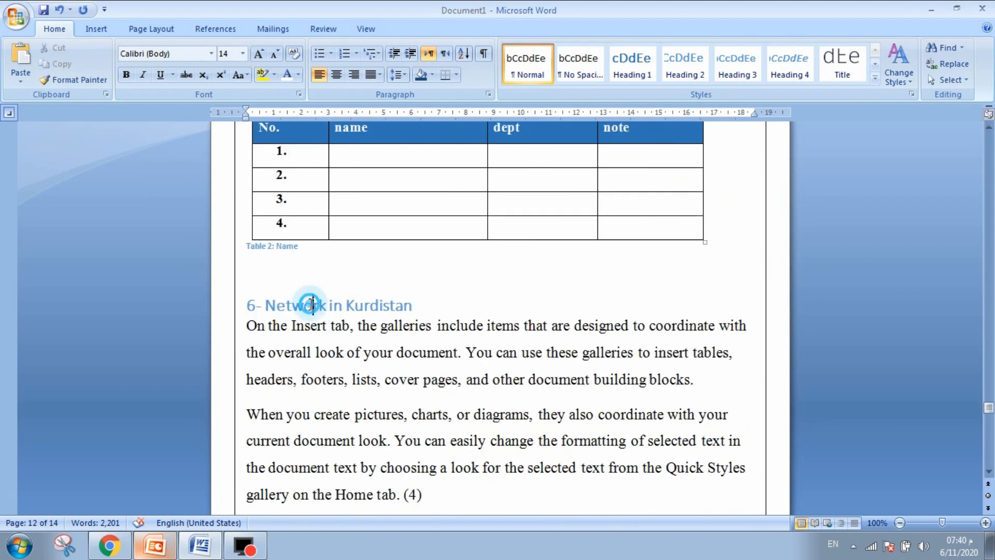
click(336, 74)
click(421, 74)
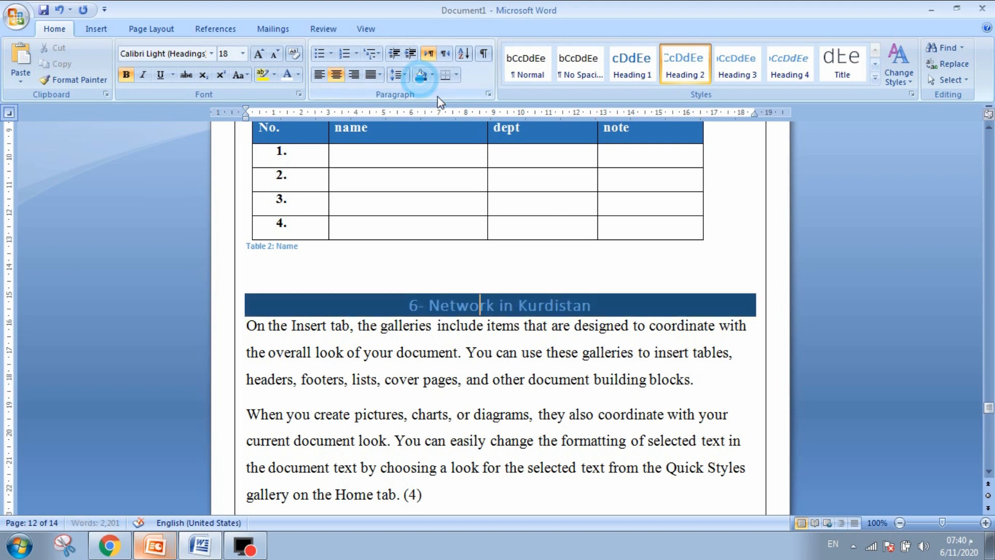
drag(590, 304, 399, 303)
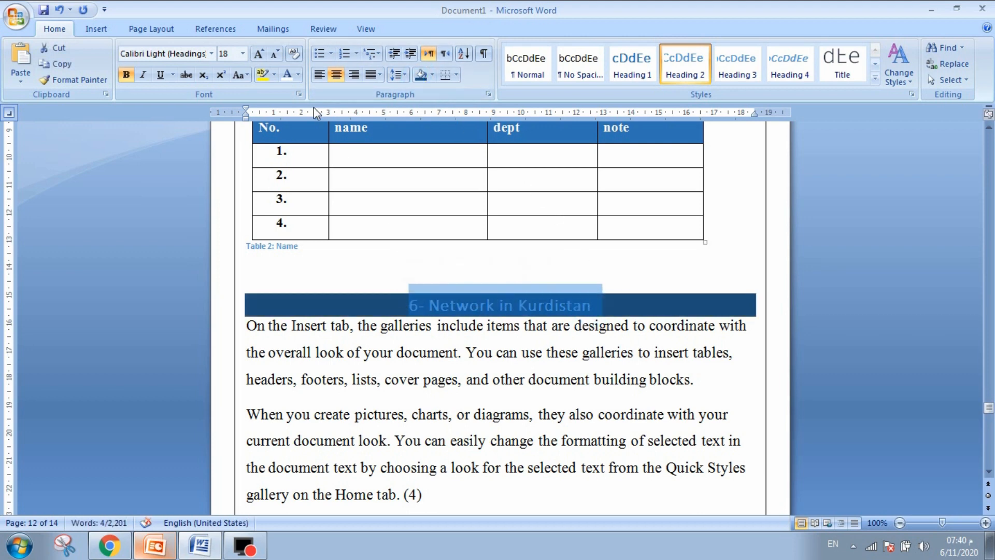
click(290, 76)
click(592, 305)
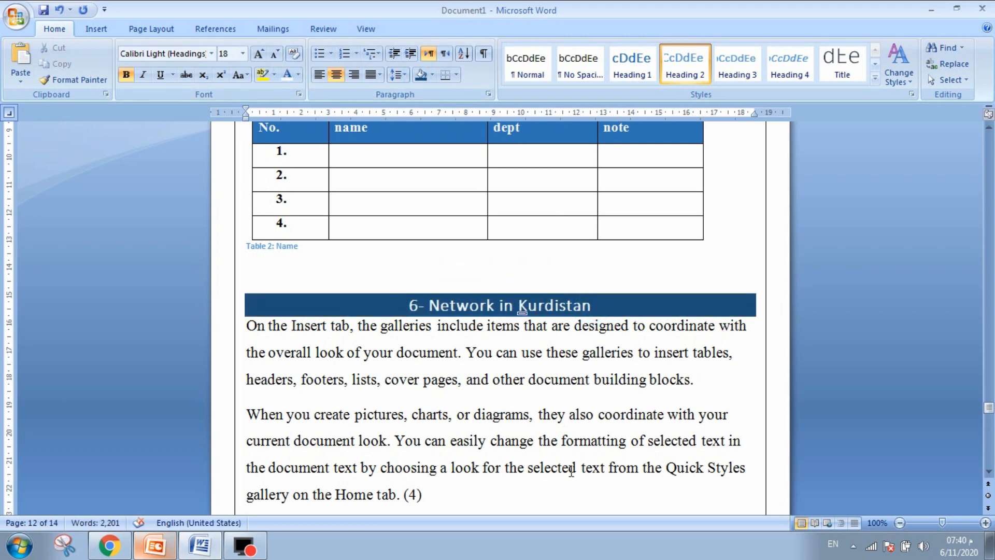
scroll(580, 382, down, 2)
scroll(579, 382, down, 5)
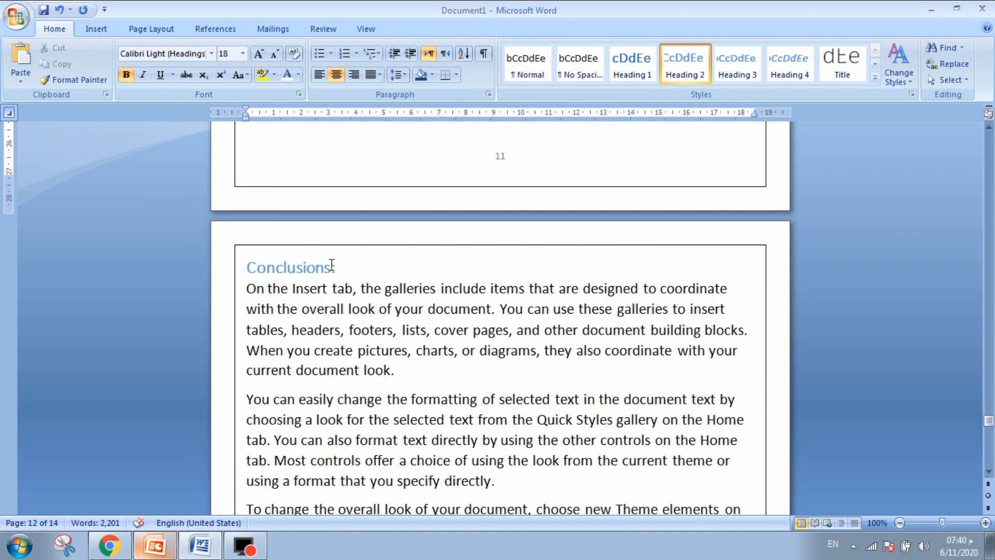
Step: Colour the Conclusions: heading blue and grow it from 18 to 20 pt
drag(344, 265, 302, 266)
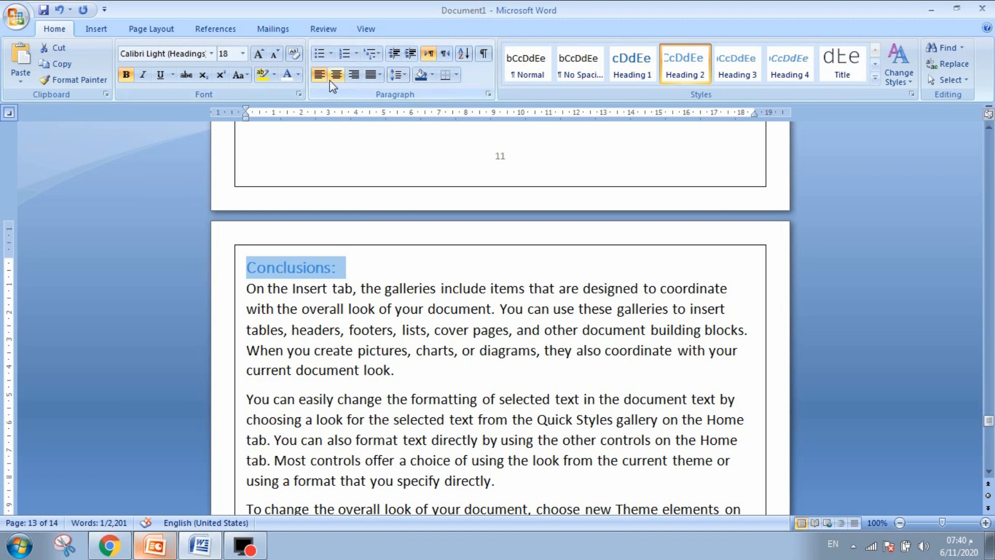
click(298, 75)
click(286, 228)
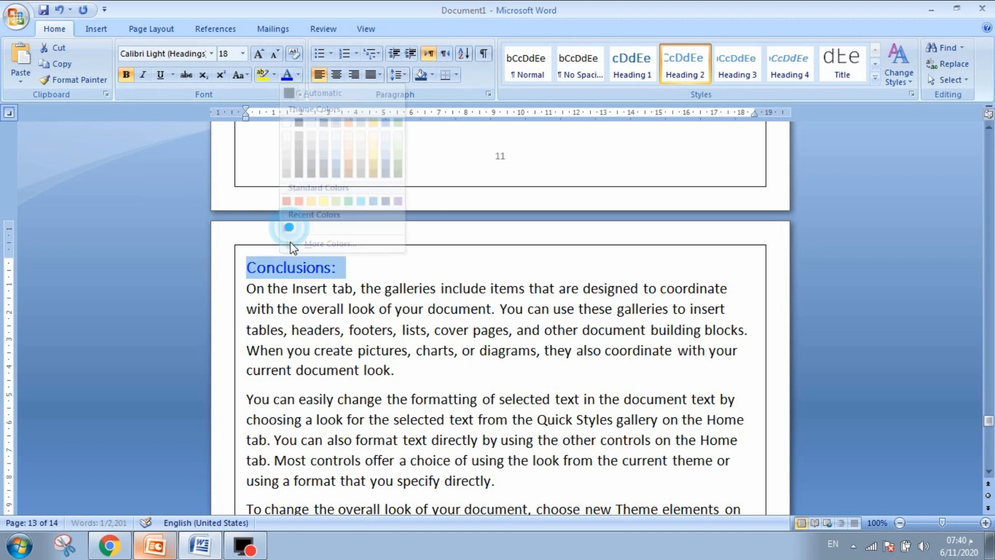
click(257, 53)
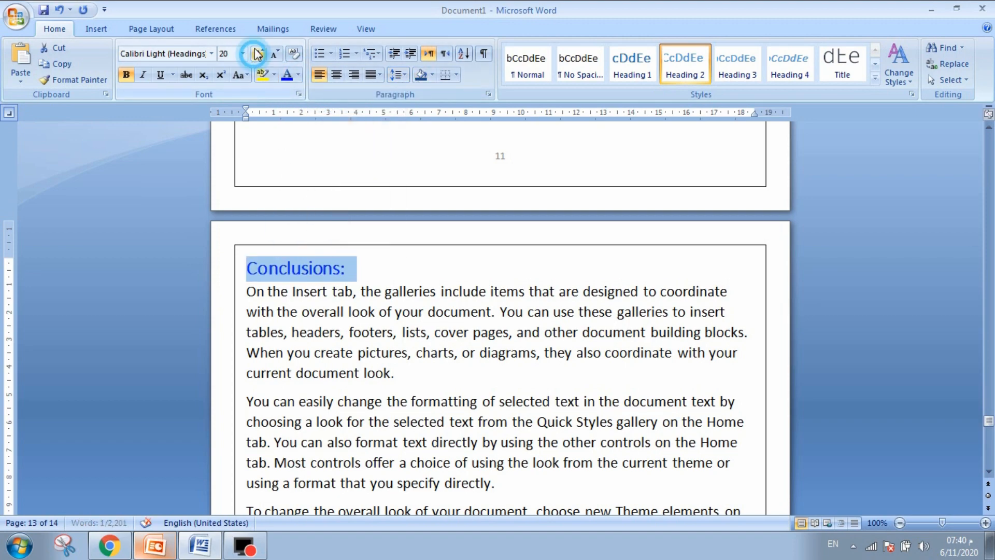
click(382, 289)
scroll(453, 384, down, 15)
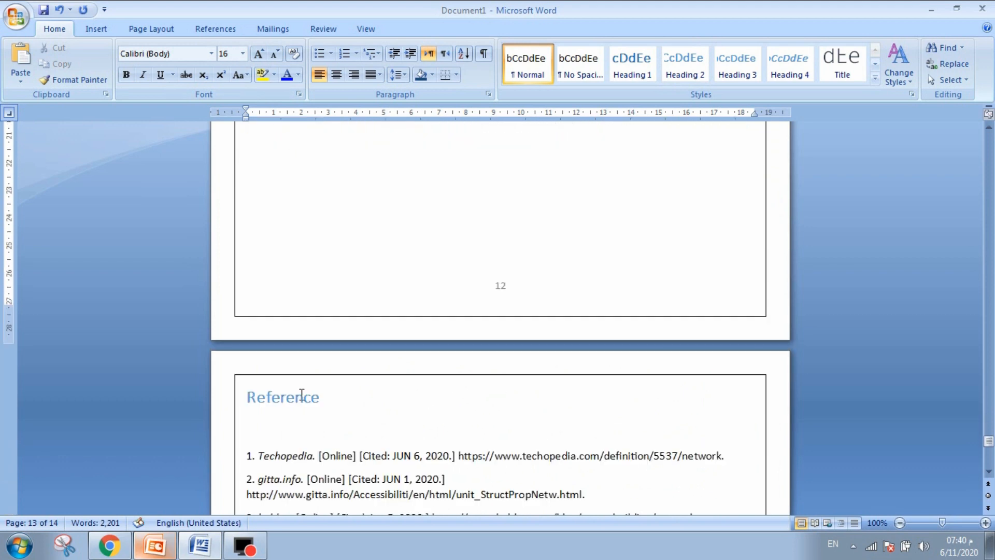
double_click(301, 395)
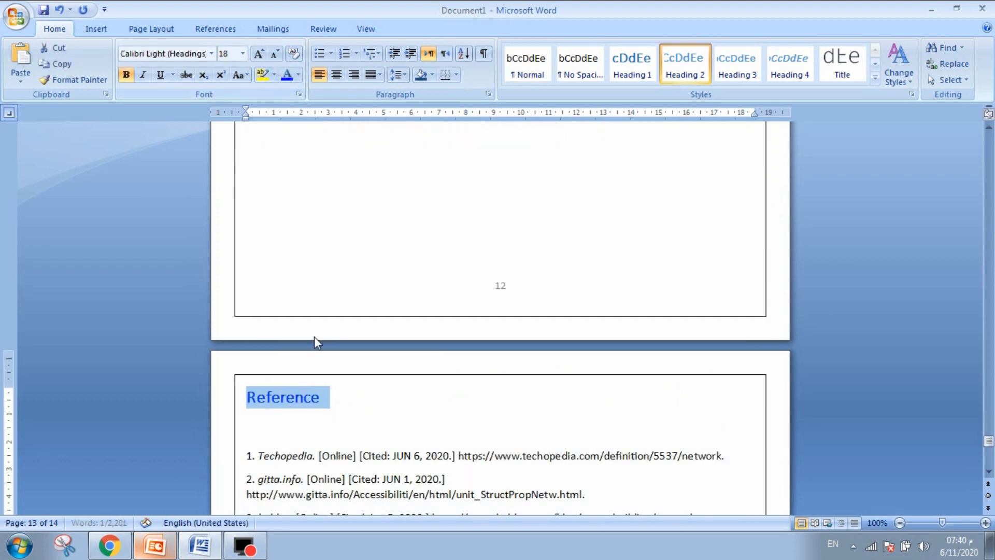
Step: Grow the Reference heading from 18 to 20 pt
click(258, 53)
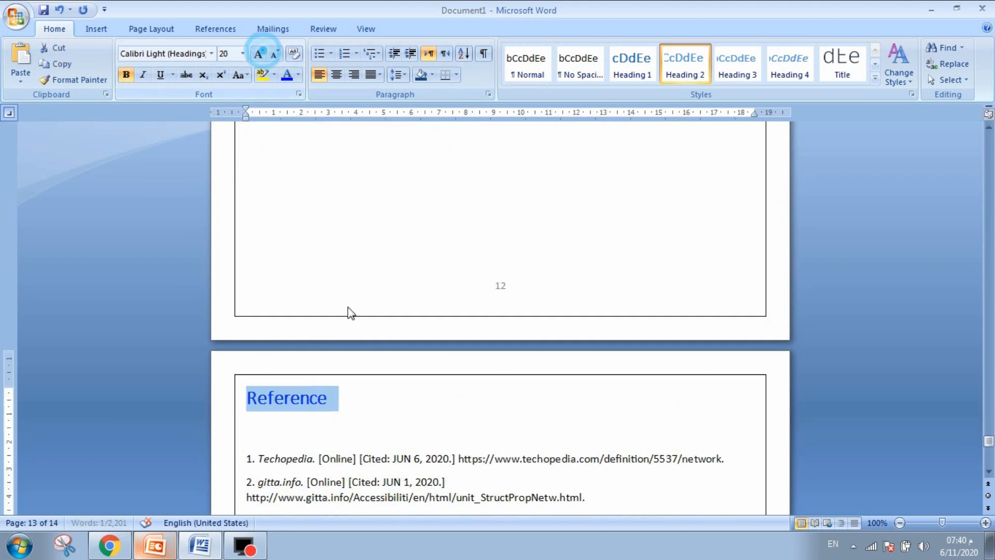
click(297, 424)
double_click(670, 391)
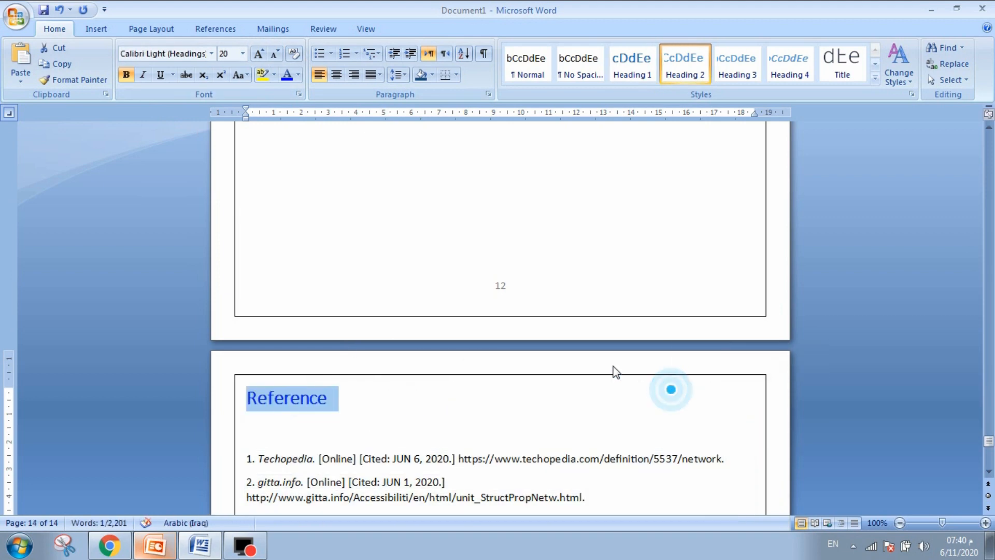
double_click(434, 161)
Step: Scroll back up toward the report's cover, Abstract and contents pages
scroll(516, 347, down, 14)
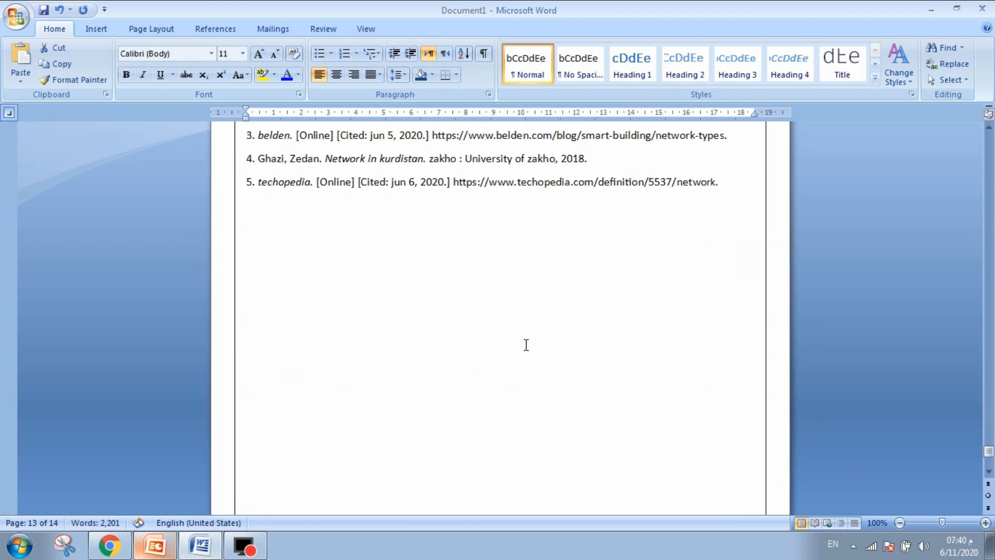
scroll(842, 420, down, 2)
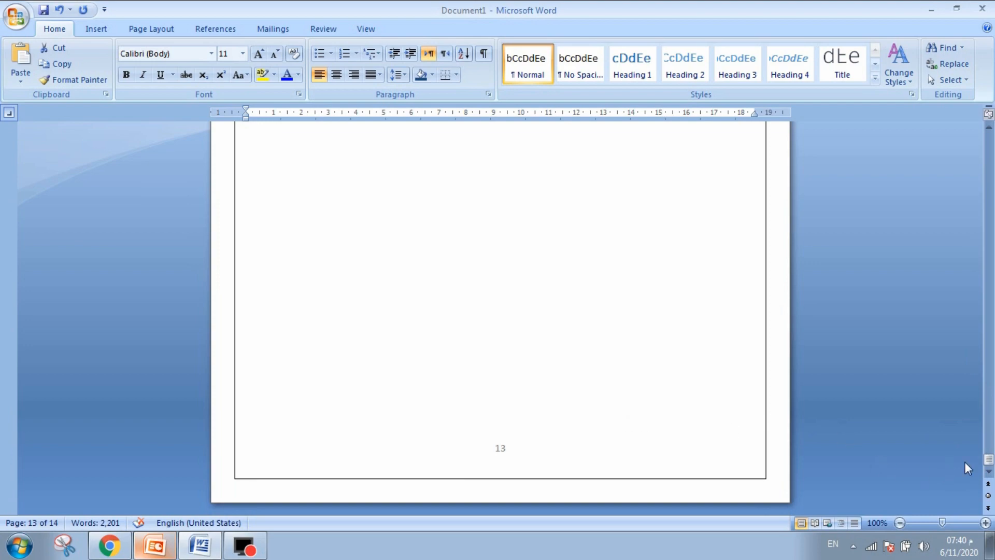
scroll(965, 462, down, 5)
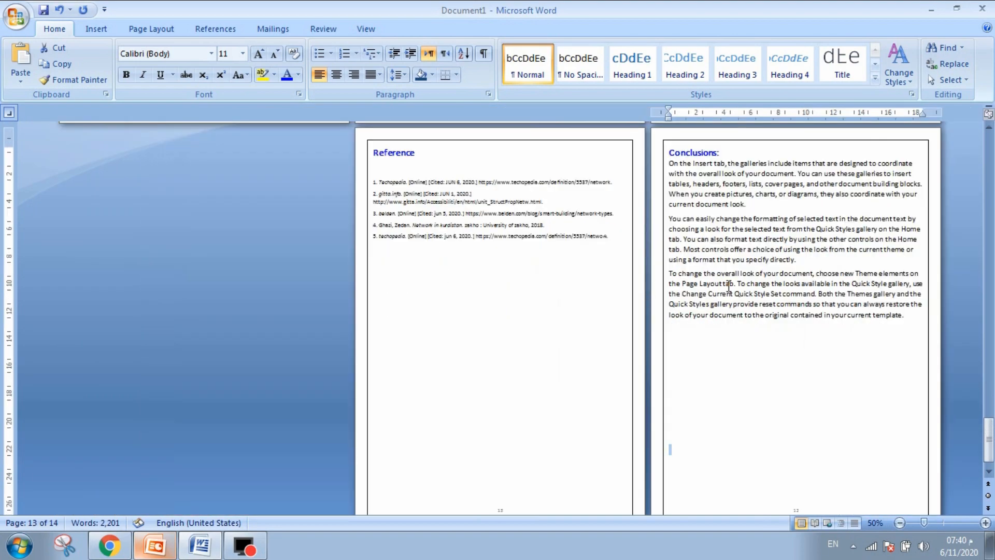
scroll(729, 285, up, 15)
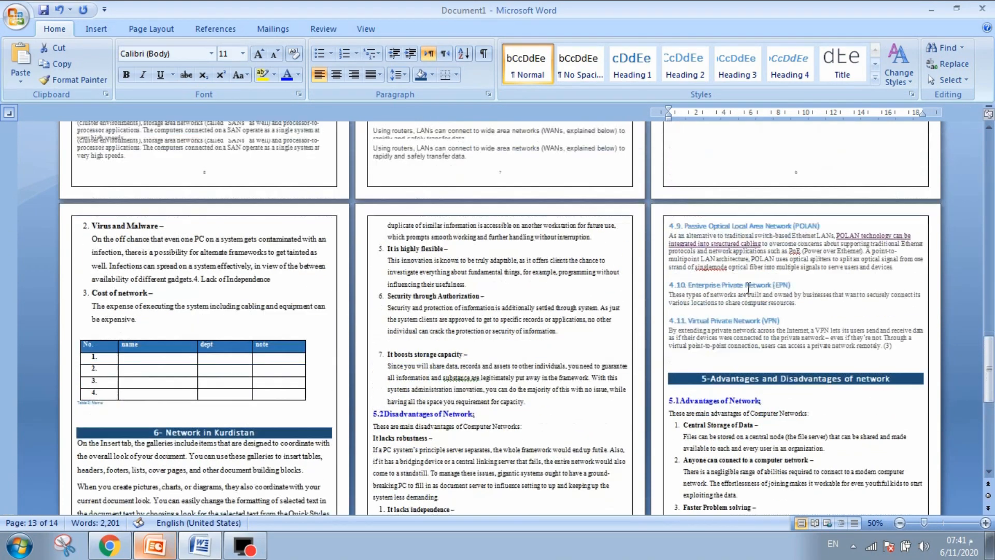
scroll(748, 288, up, 10)
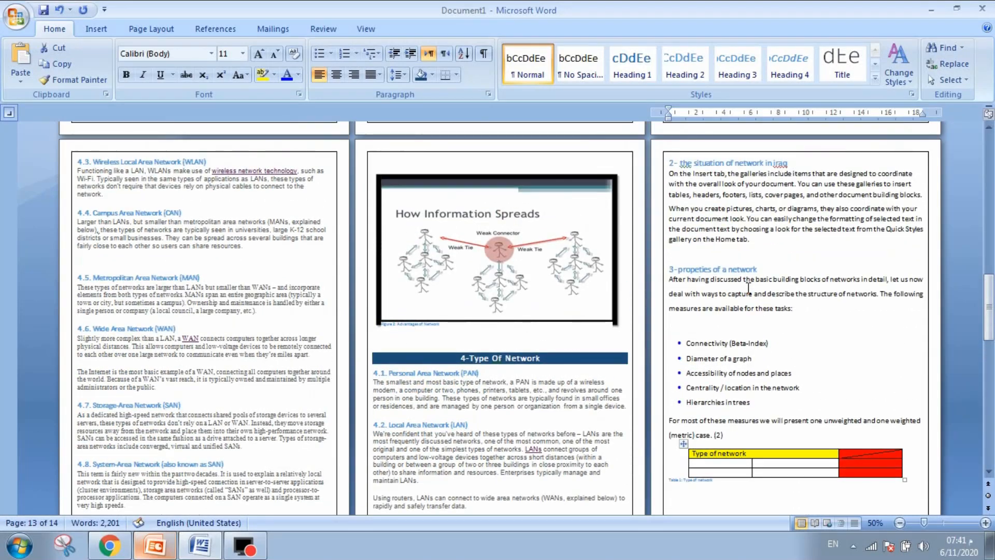
scroll(749, 288, up, 10)
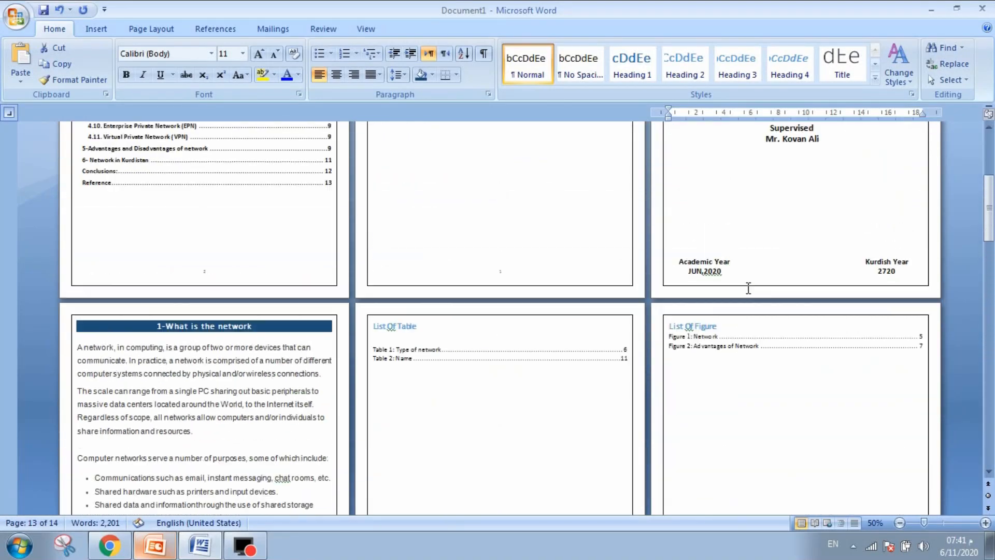
scroll(748, 286, up, 5)
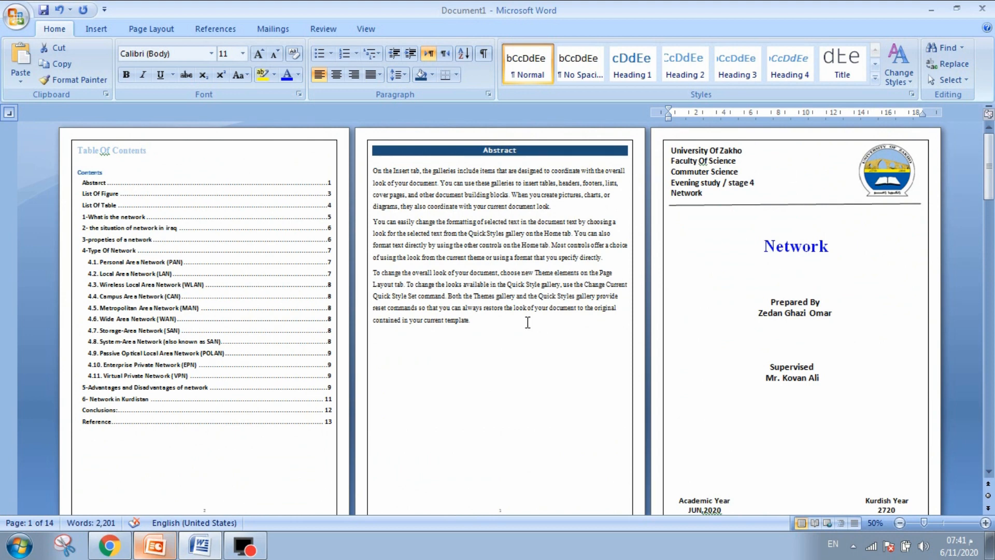
drag(528, 322, 412, 195)
click(243, 51)
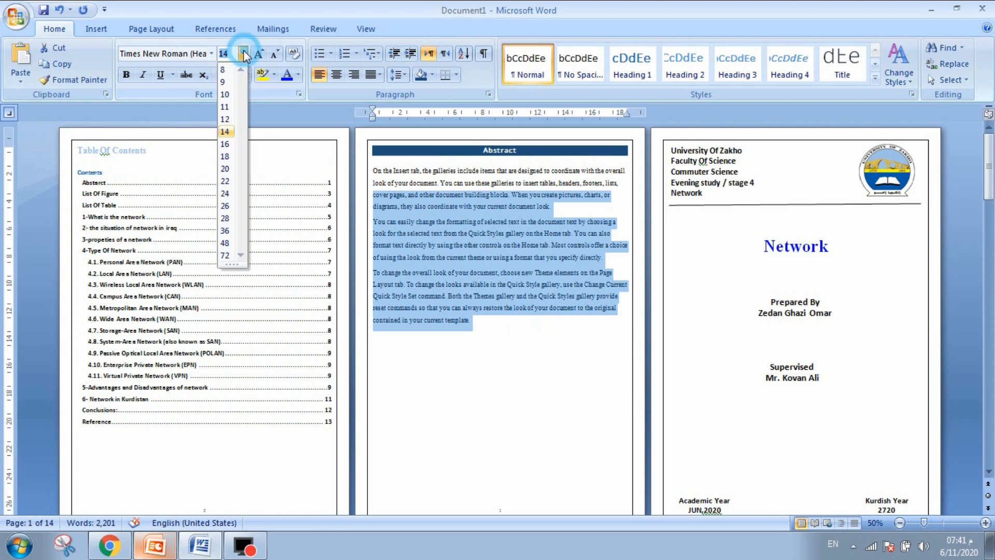
click(243, 50)
click(210, 54)
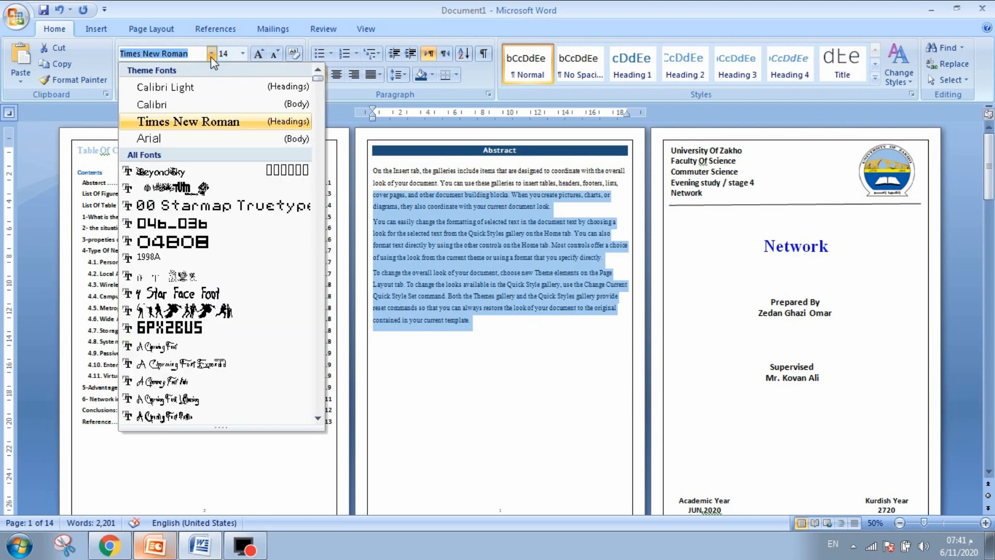
click(188, 121)
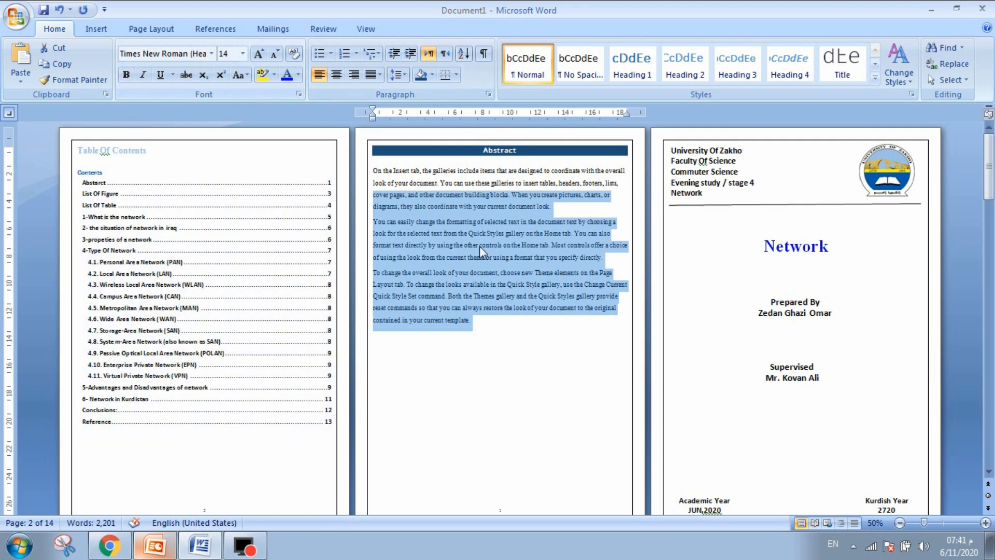
click(438, 223)
drag(479, 325, 373, 169)
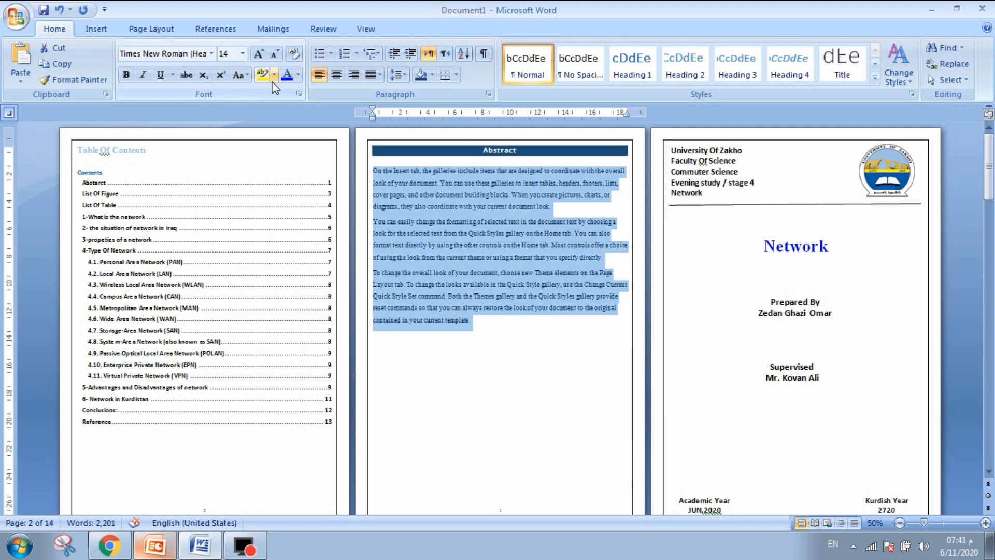
click(241, 73)
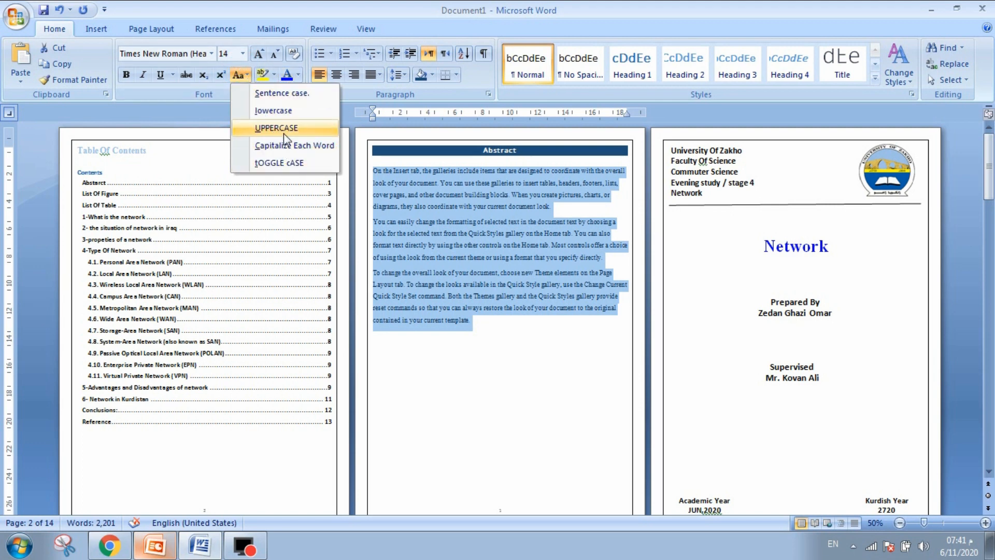
click(249, 7)
click(469, 242)
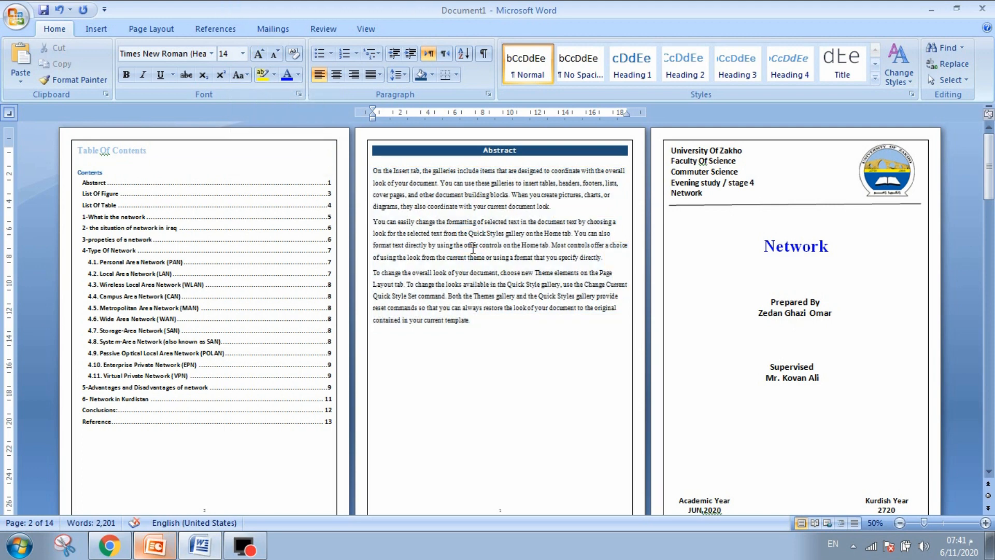
scroll(500, 270, down, 6)
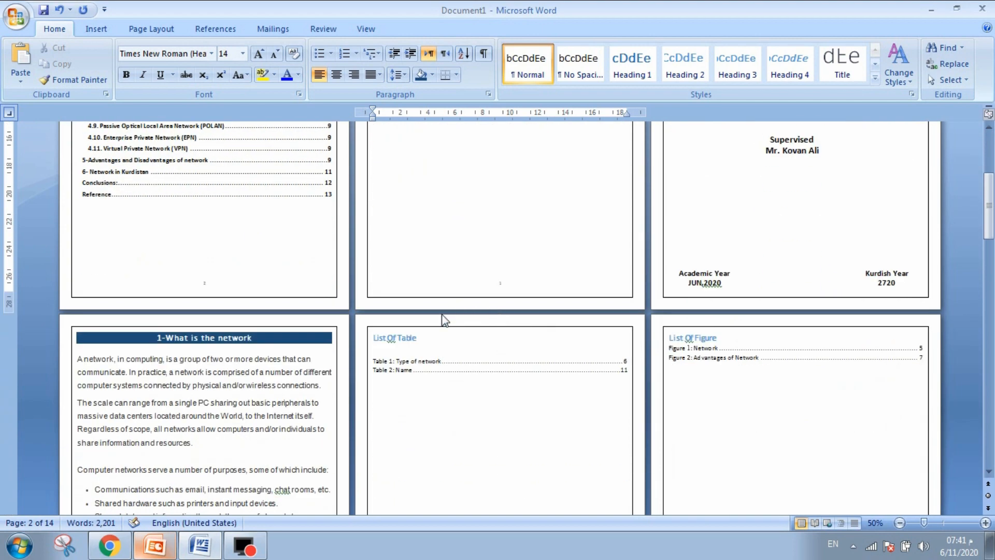
double_click(737, 299)
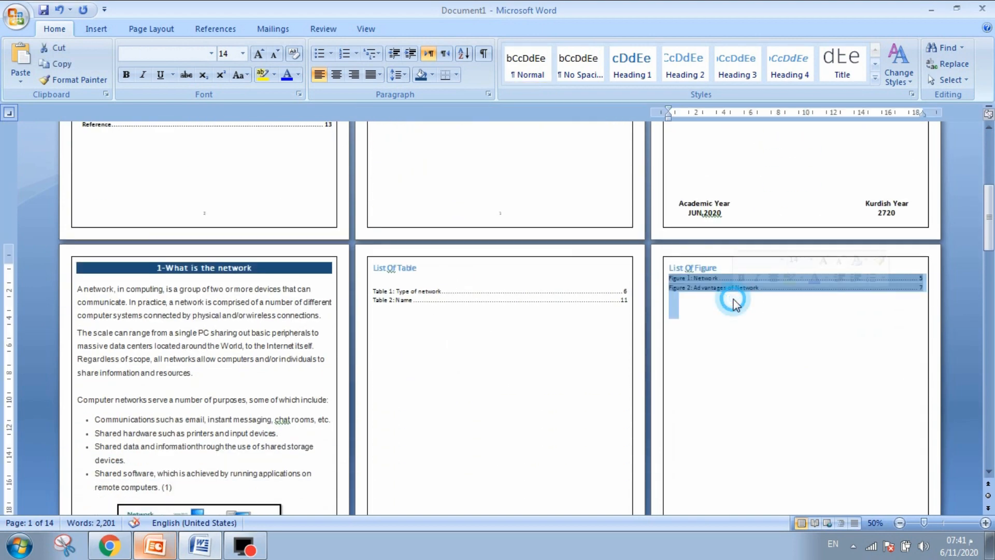
double_click(461, 283)
click(250, 292)
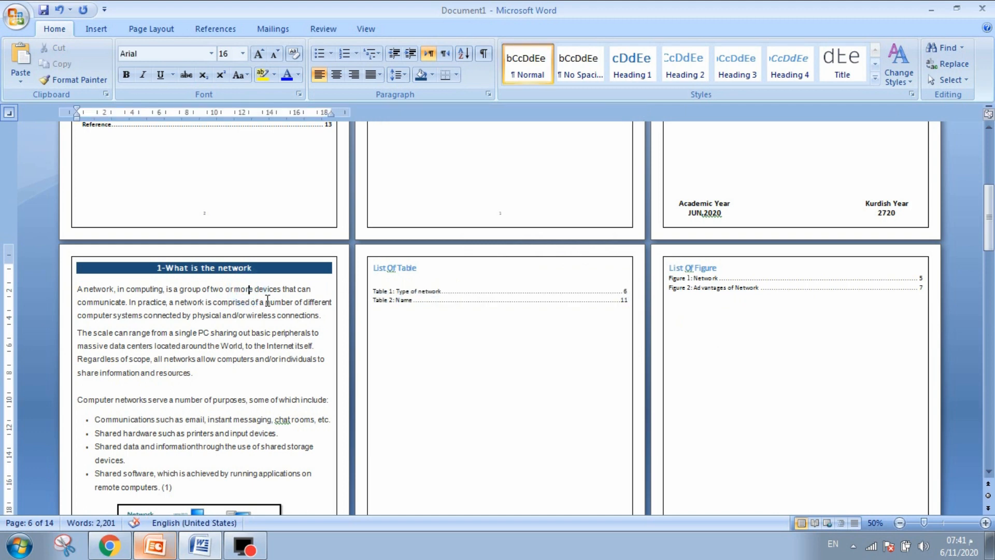
click(214, 268)
scroll(205, 311, down, 2)
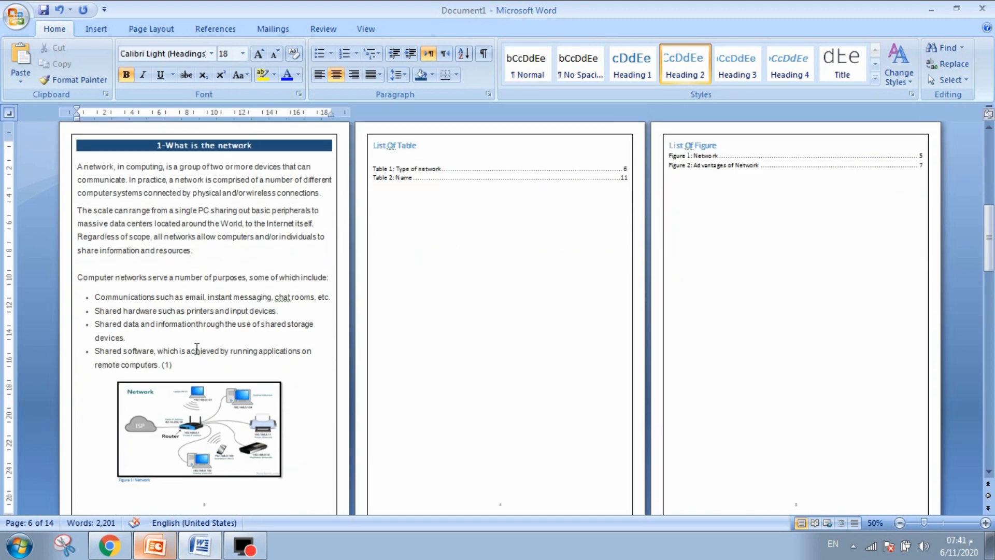
scroll(222, 305, down, 5)
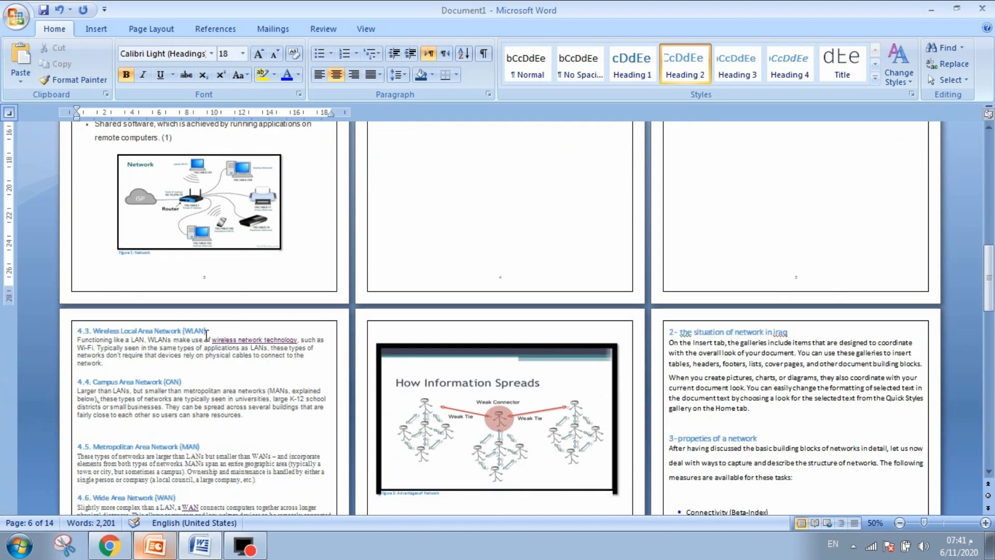
scroll(280, 282, down, 3)
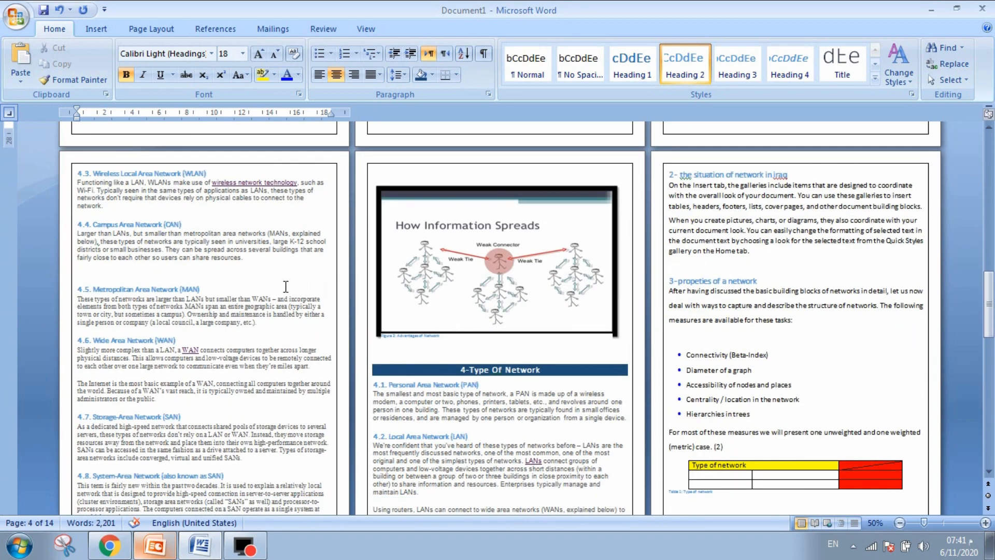
scroll(352, 308, down, 12)
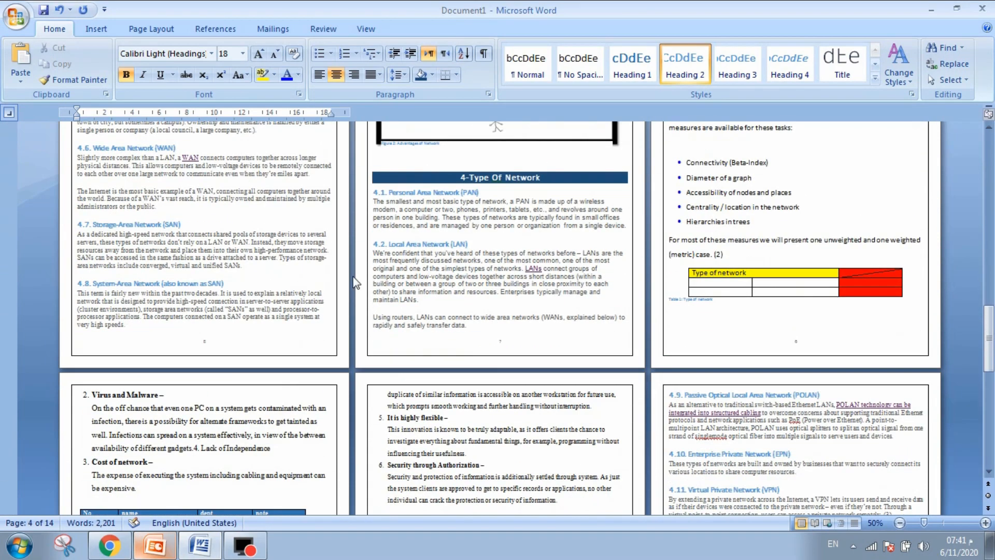
scroll(269, 329, down, 3)
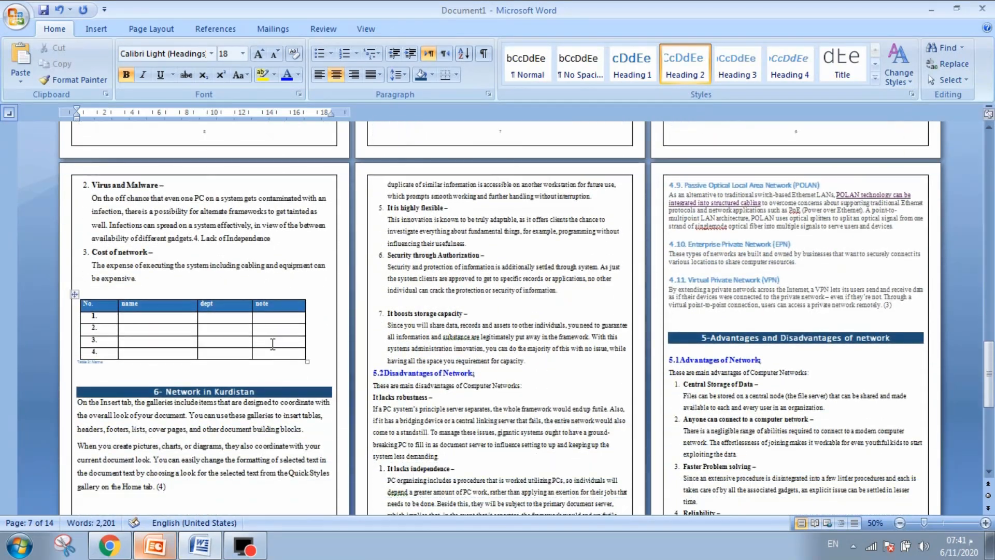
scroll(260, 329, down, 12)
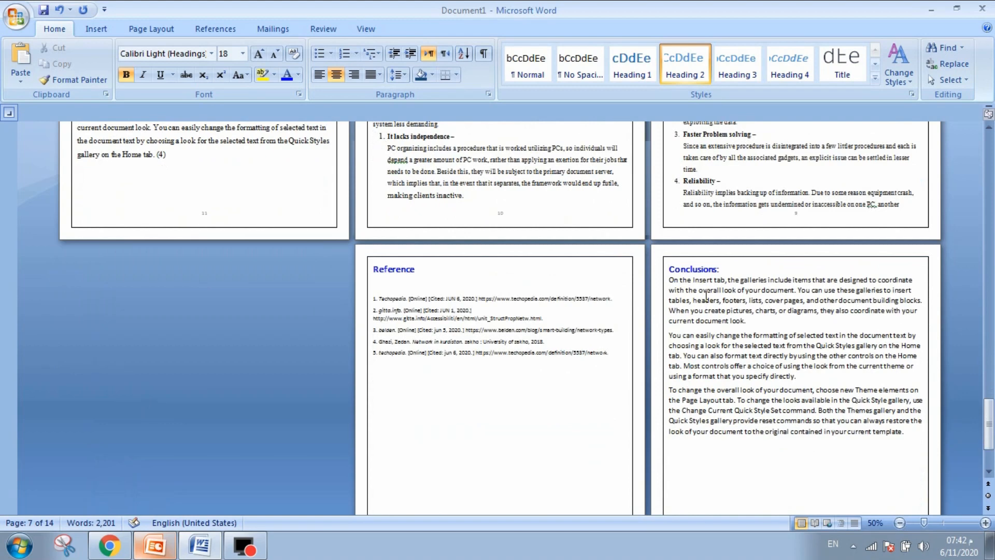
click(703, 269)
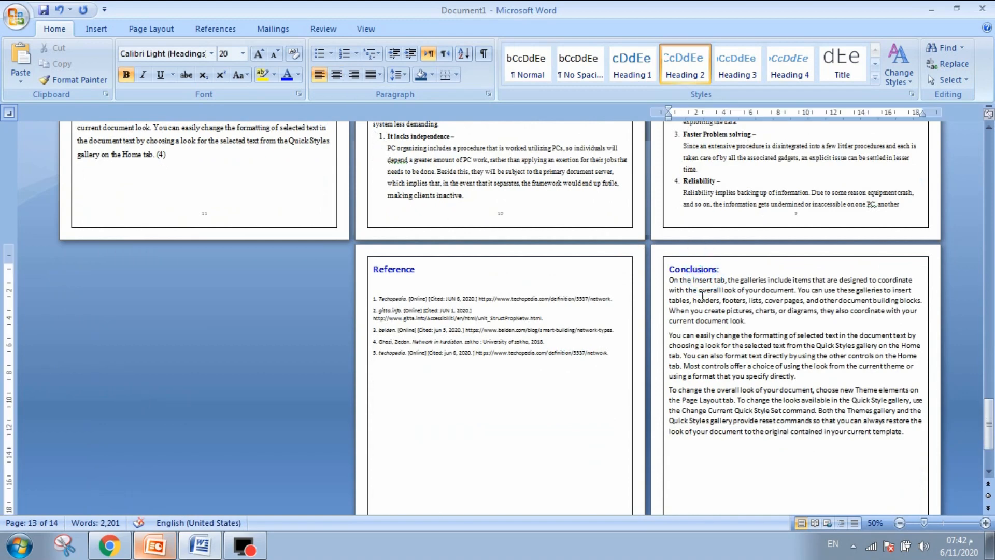
scroll(703, 296, down, 3)
drag(725, 375, 384, 300)
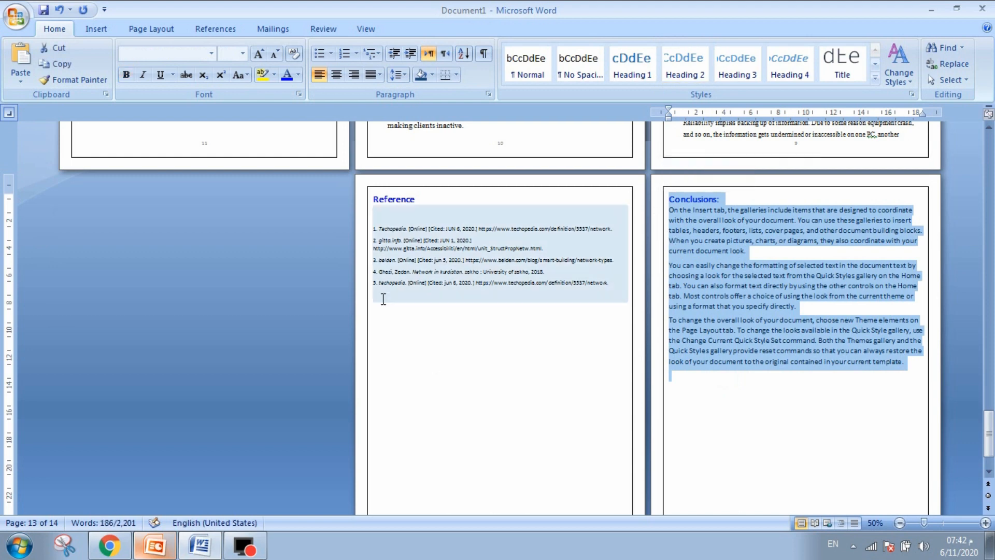
click(397, 259)
click(412, 314)
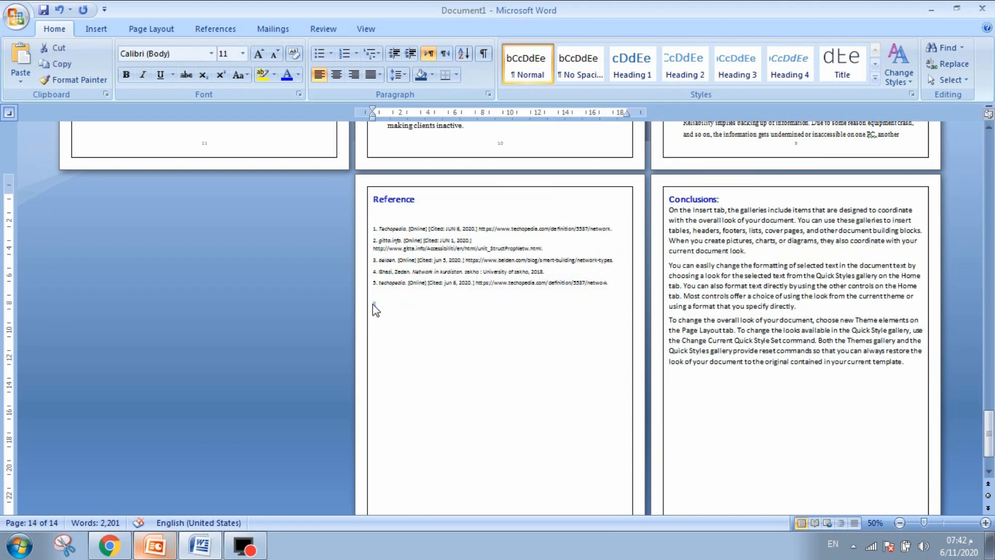
scroll(422, 360, down, 3)
double_click(494, 449)
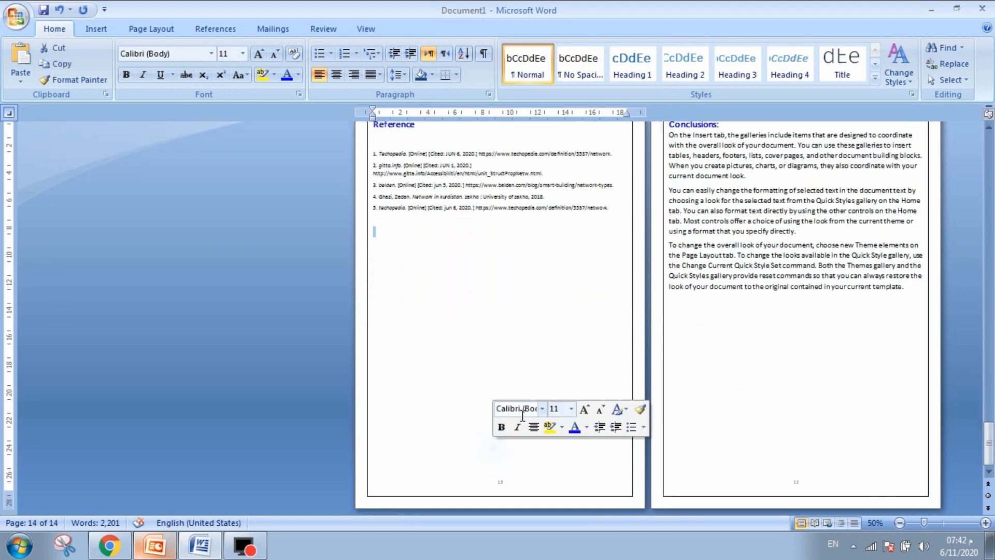
Step: Publish the report as Network.pdf on the Desktop, opening it after publishing
key(ctrl+s)
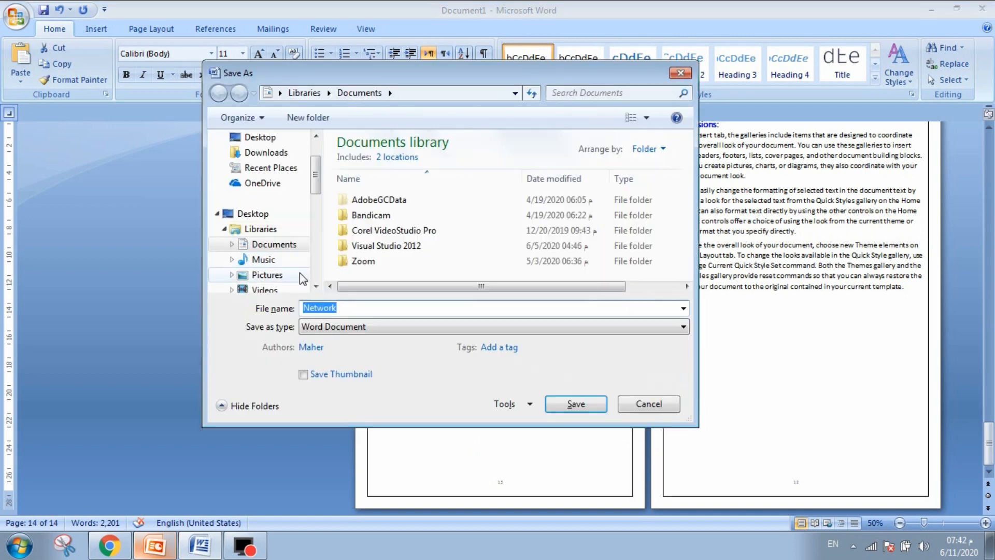
text(Network)
click(349, 326)
click(332, 406)
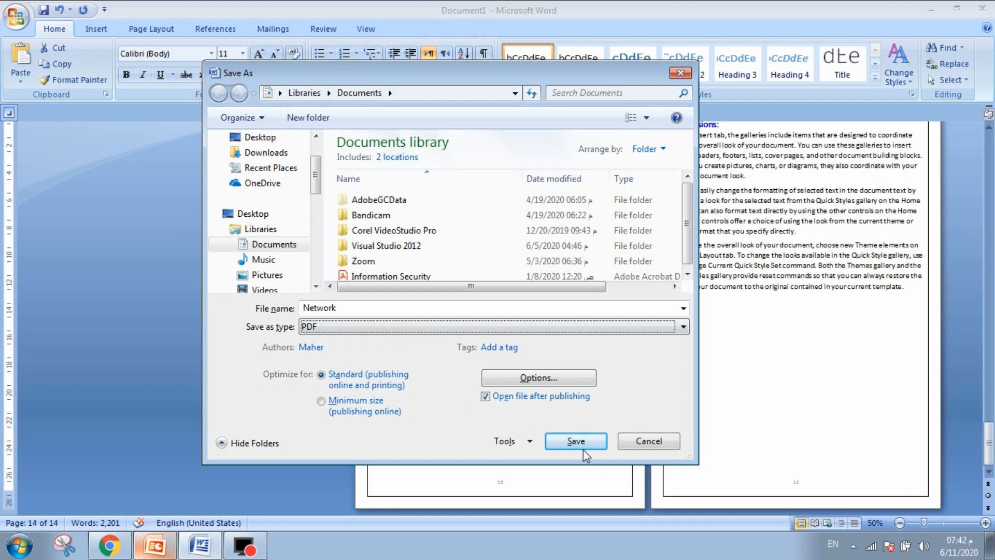
click(267, 137)
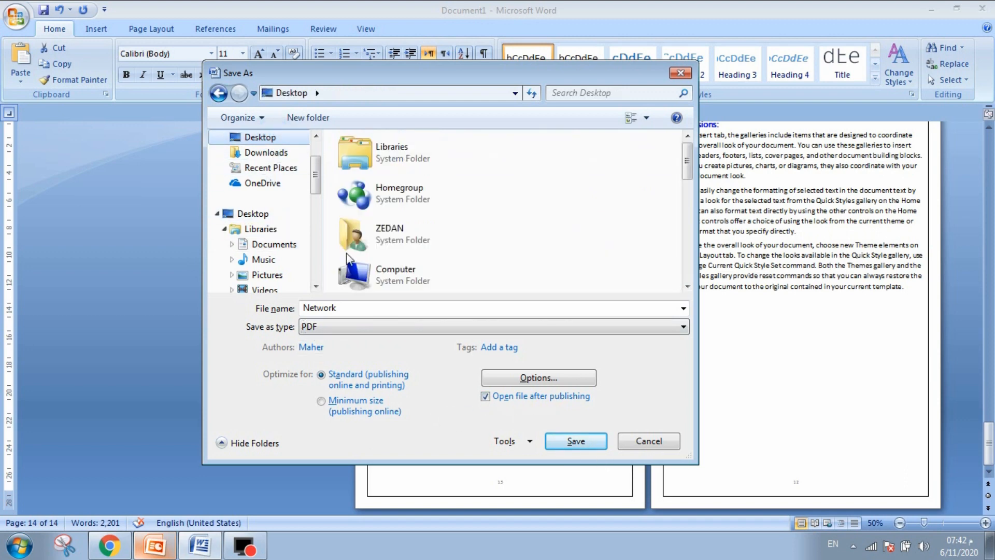
click(590, 444)
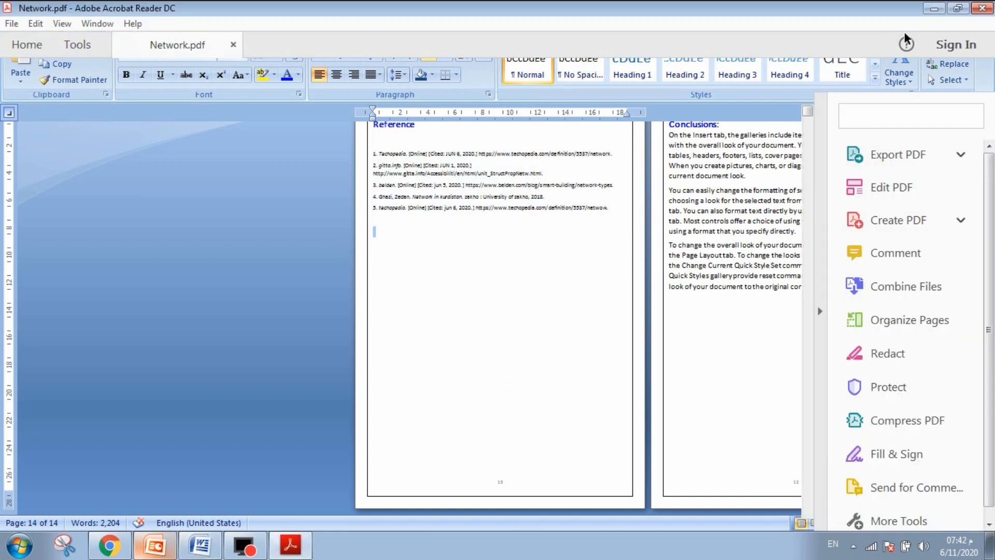
Step: Close Acrobat Reader, minimize PowerPoint and reopen Network.pdf from its Desktop icon
scroll(599, 211, down, 2)
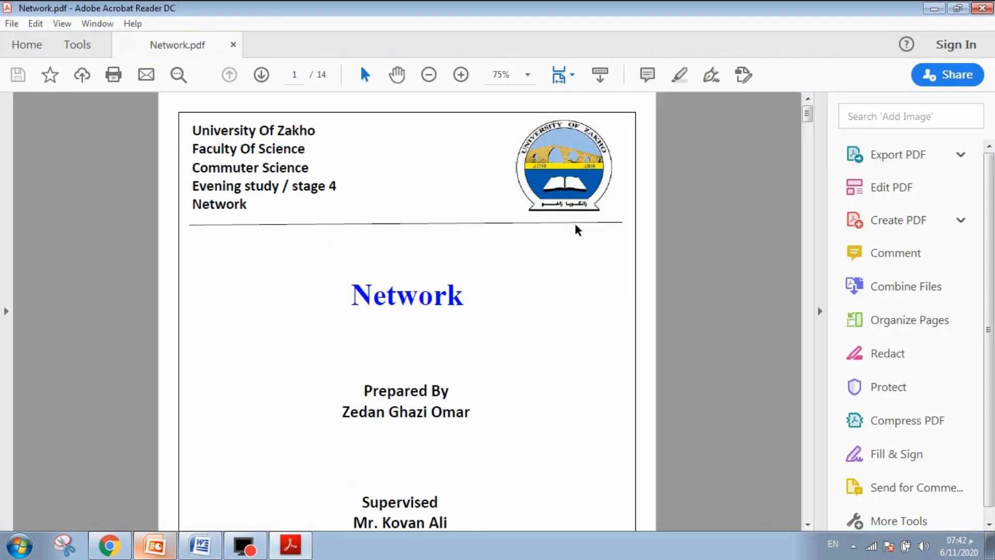
scroll(557, 224, down, 2)
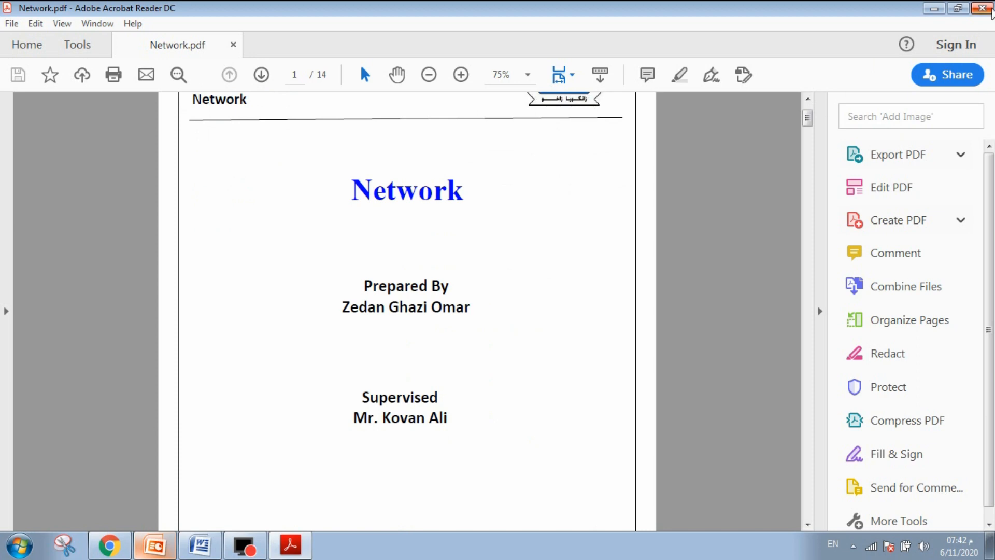
click(984, 9)
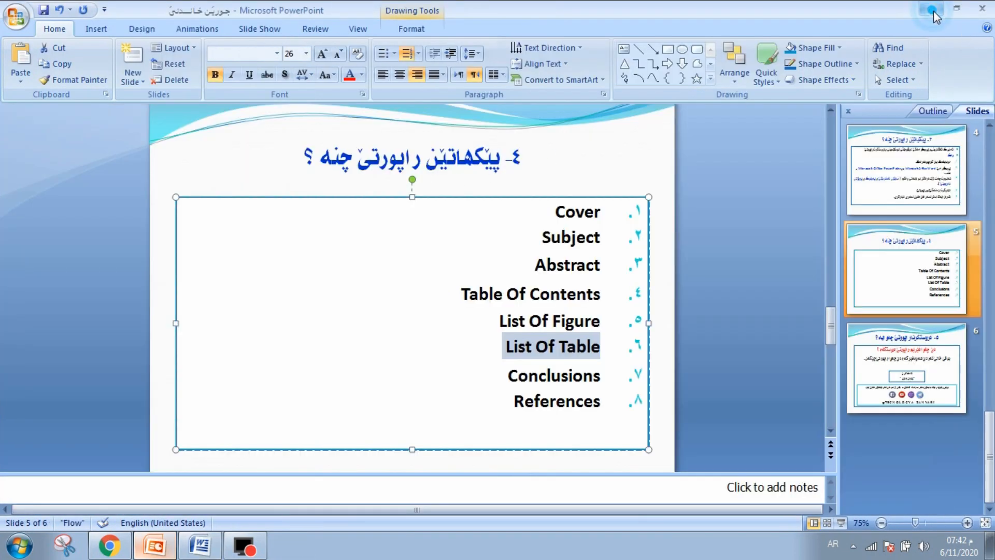
click(932, 10)
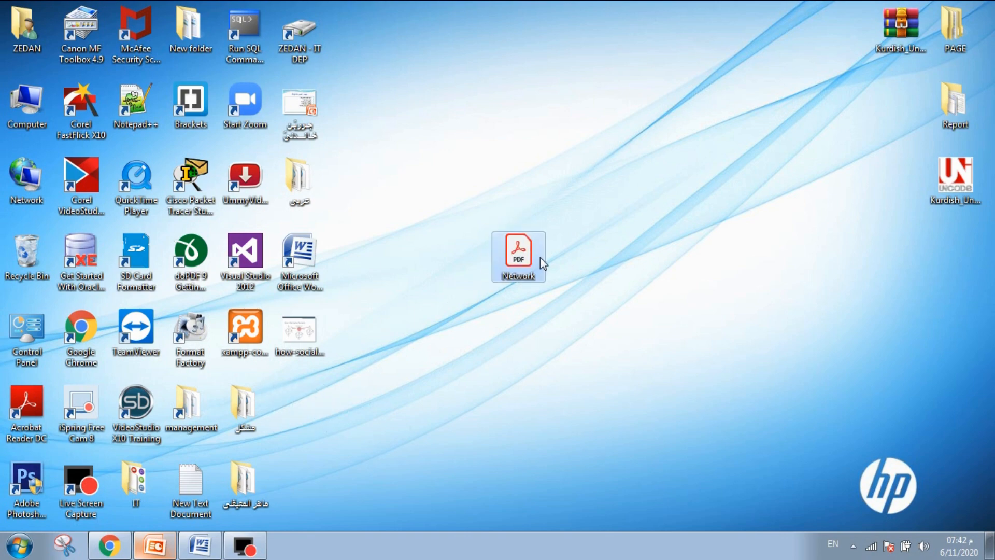
drag(541, 263, 539, 112)
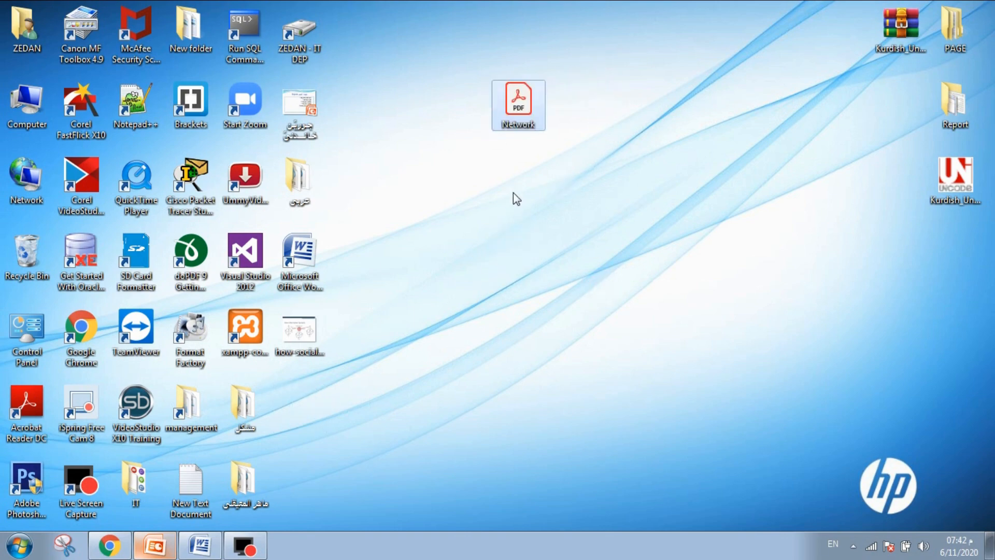
double_click(519, 109)
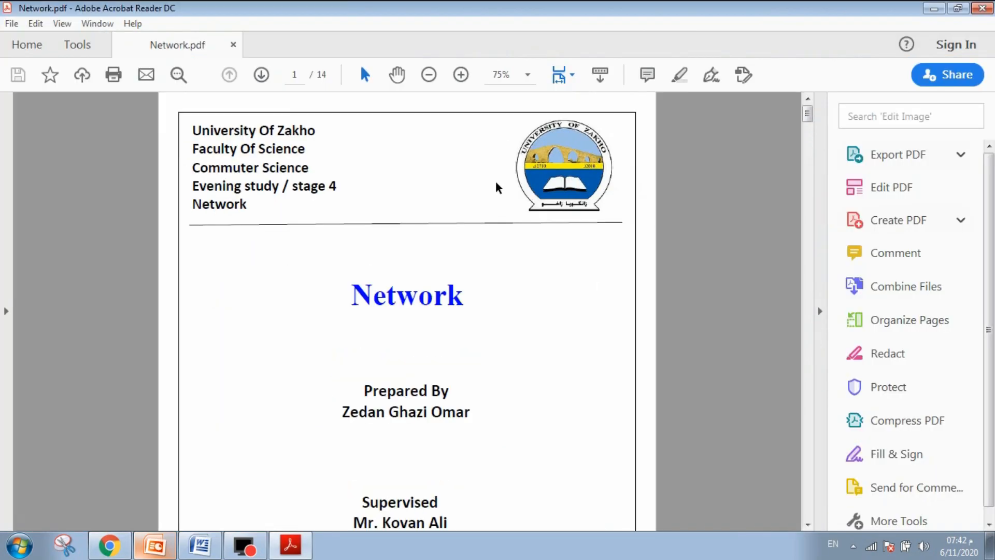
Step: Strike through the University Of Zakho header lines on the cover page
drag(228, 130, 240, 185)
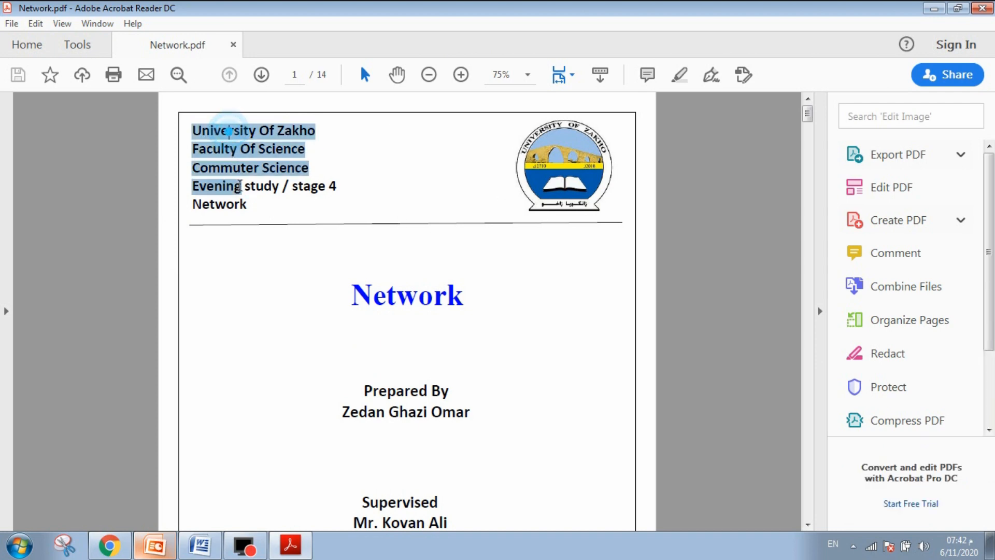
click(580, 164)
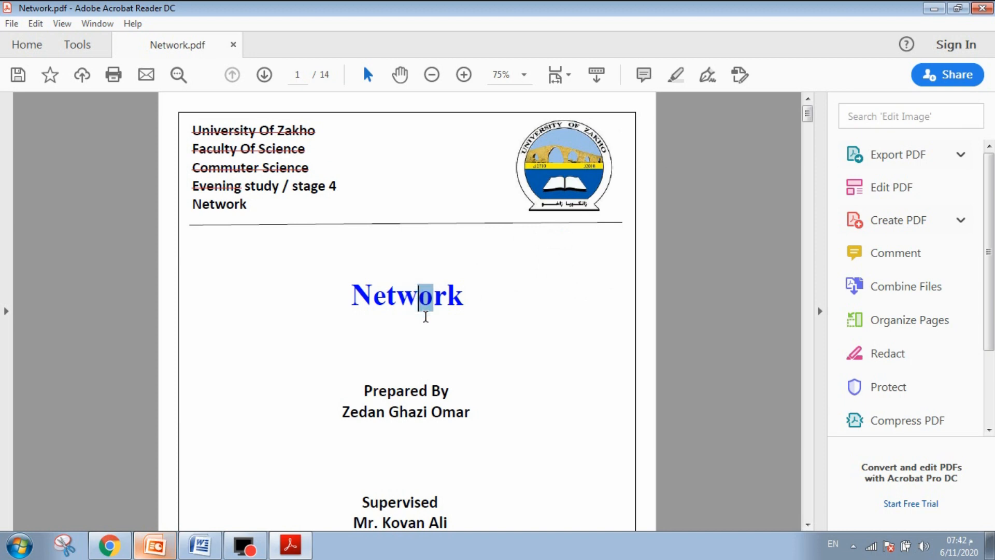
scroll(396, 281, down, 3)
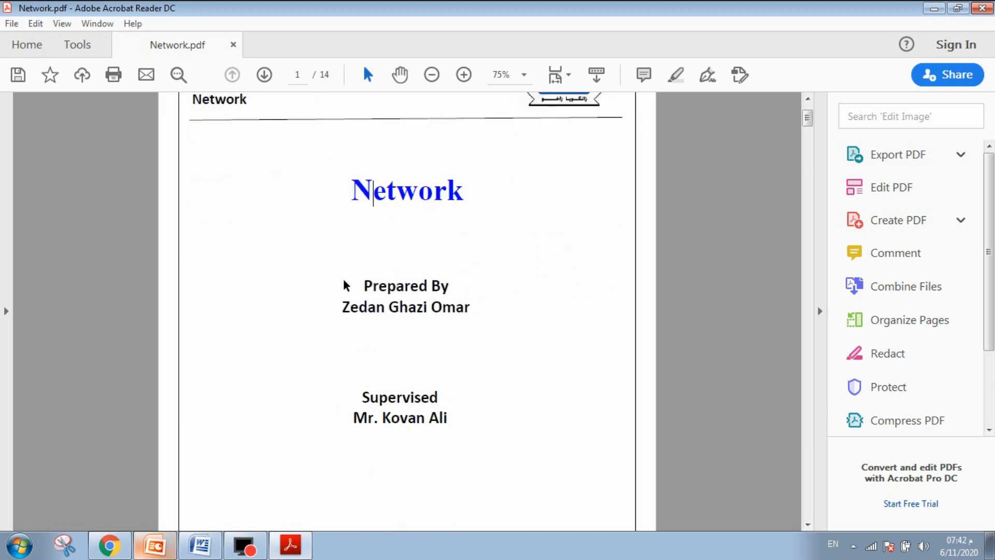
Step: Select the prepared-by, supervisor and Kurdish Year lines on the cover, clearing each selection unmarked
drag(480, 306, 352, 273)
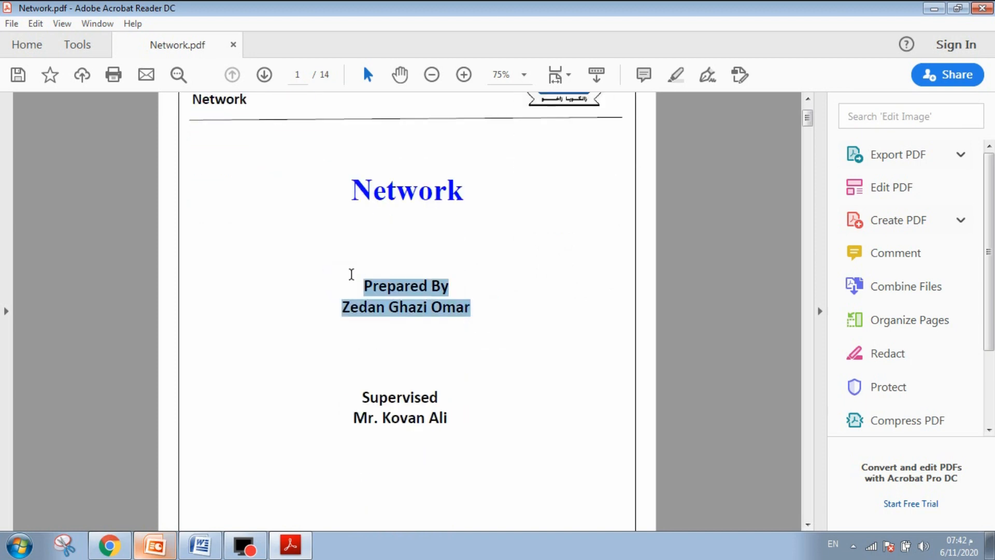
click(367, 313)
scroll(462, 321, down, 3)
scroll(417, 315, down, 2)
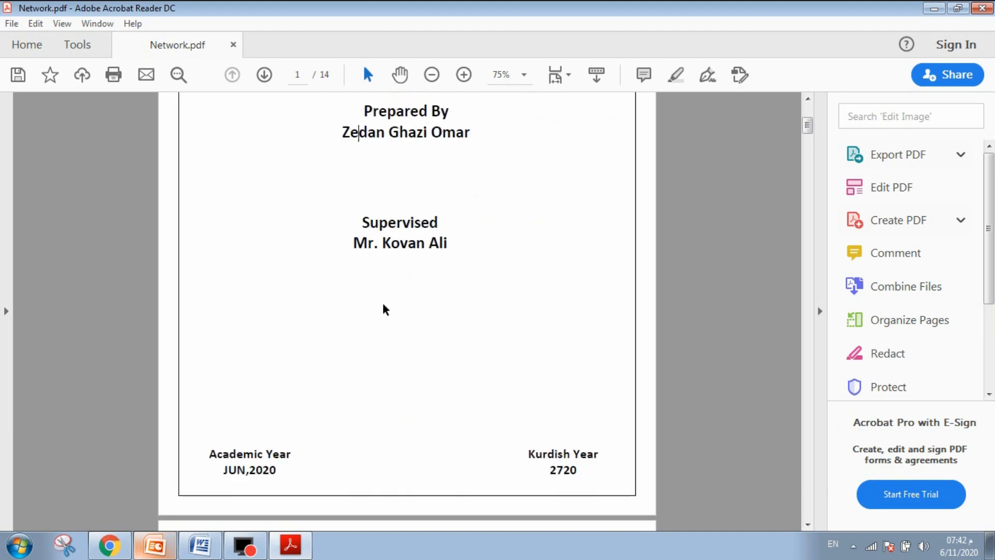
drag(344, 242, 453, 242)
scroll(557, 504, down, 3)
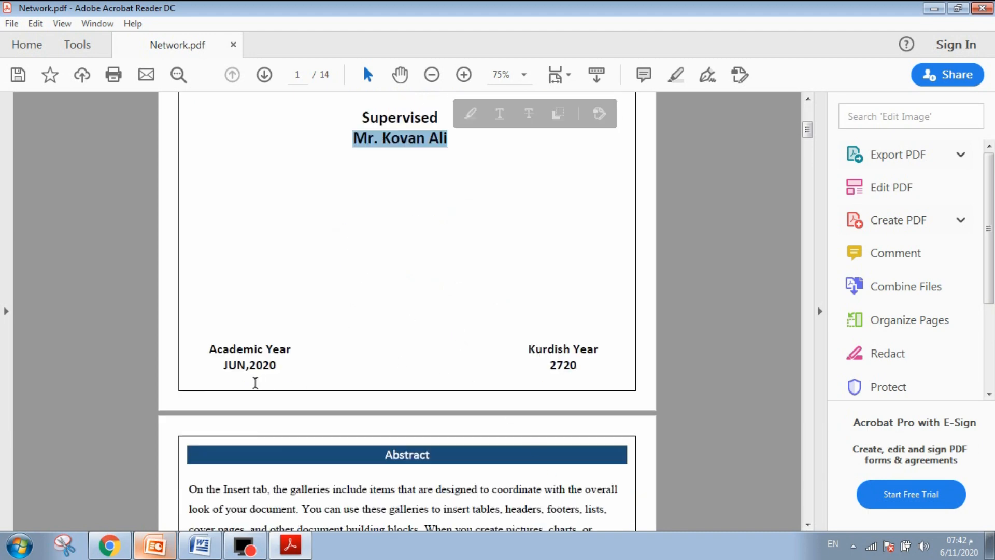
click(246, 363)
click(524, 345)
drag(524, 345, 586, 362)
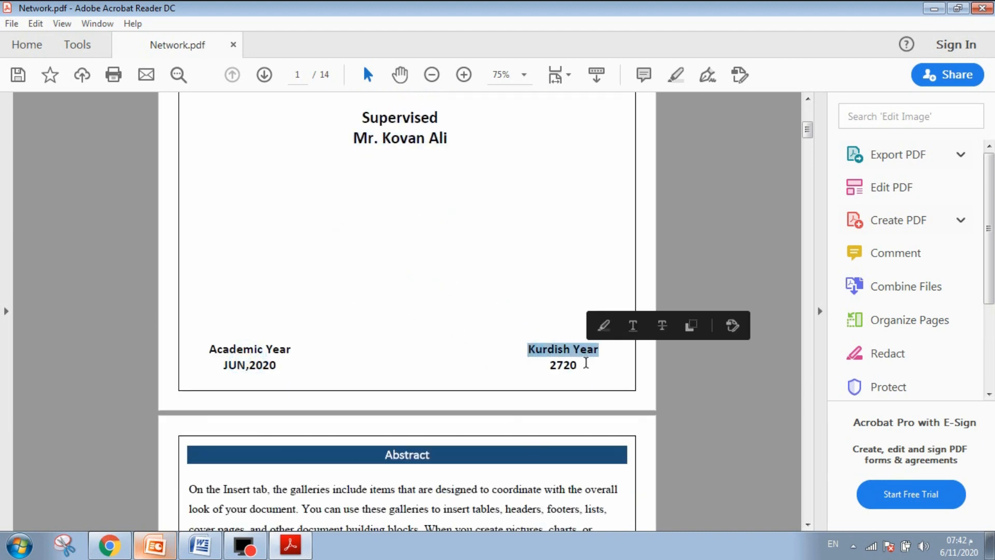
click(582, 362)
scroll(475, 366, down, 4)
scroll(474, 366, down, 10)
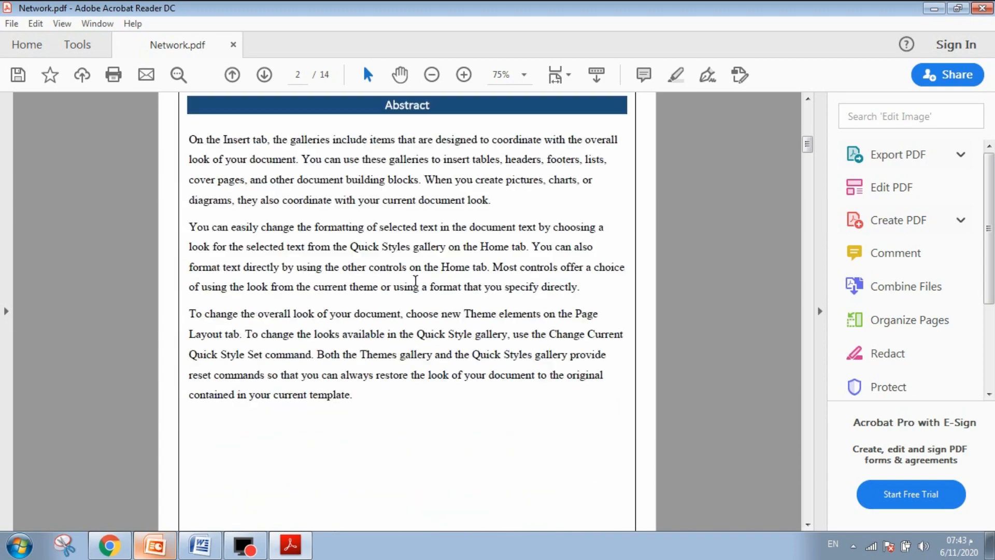